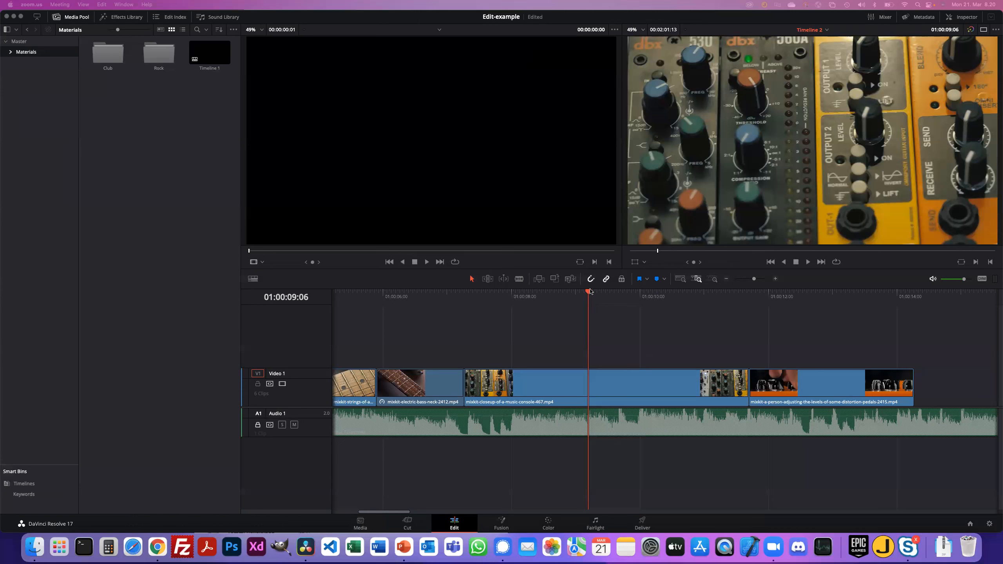
- Review the edit from its start through the electric bass neck clip, with the monitoring volume lowered
{"action": "left_click_drag", "start_coordinate": [590, 291], "coordinate": [531, 292]}
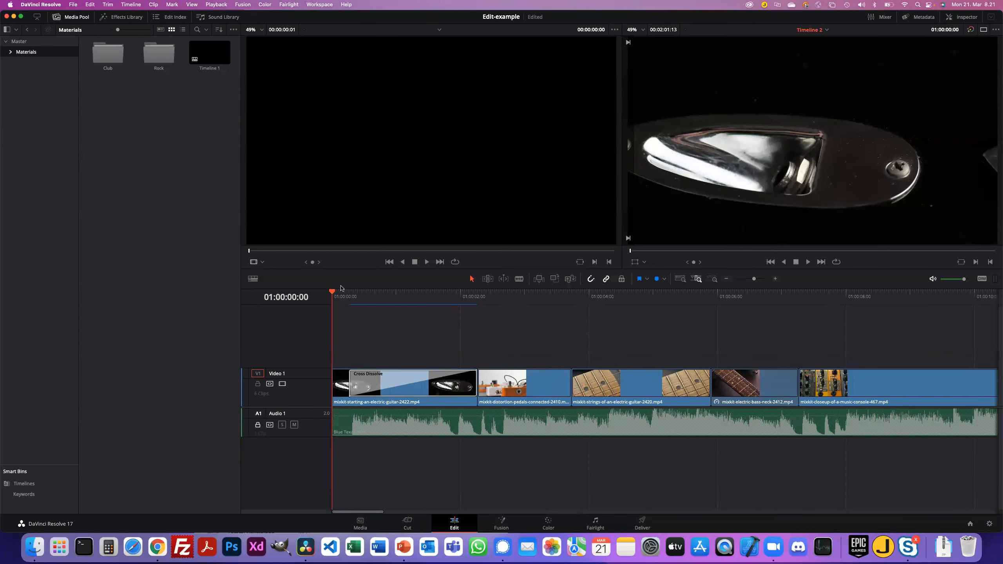
{"action": "mouse_move", "coordinate": [334, 293]}
{"action": "left_mouse_down"}
{"action": "mouse_move", "coordinate": [421, 293]}
{"action": "mouse_move", "coordinate": [320, 293]}
{"action": "left_mouse_up"}
{"action": "left_click_drag", "start_coordinate": [964, 281], "coordinate": [946, 282]}
{"action": "left_click_drag", "start_coordinate": [331, 293], "coordinate": [456, 310]}
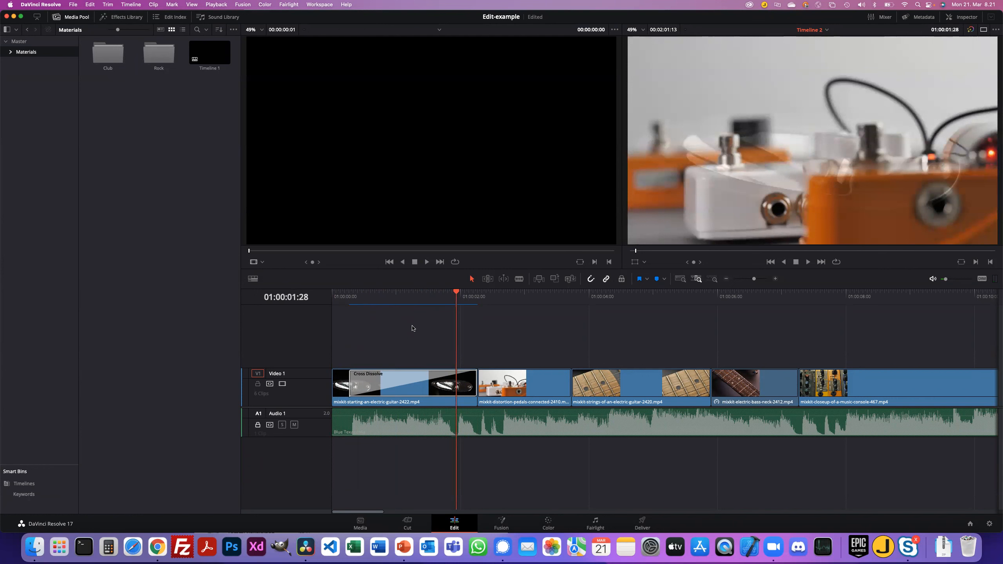
{"action": "left_click_drag", "start_coordinate": [457, 293], "coordinate": [747, 296]}
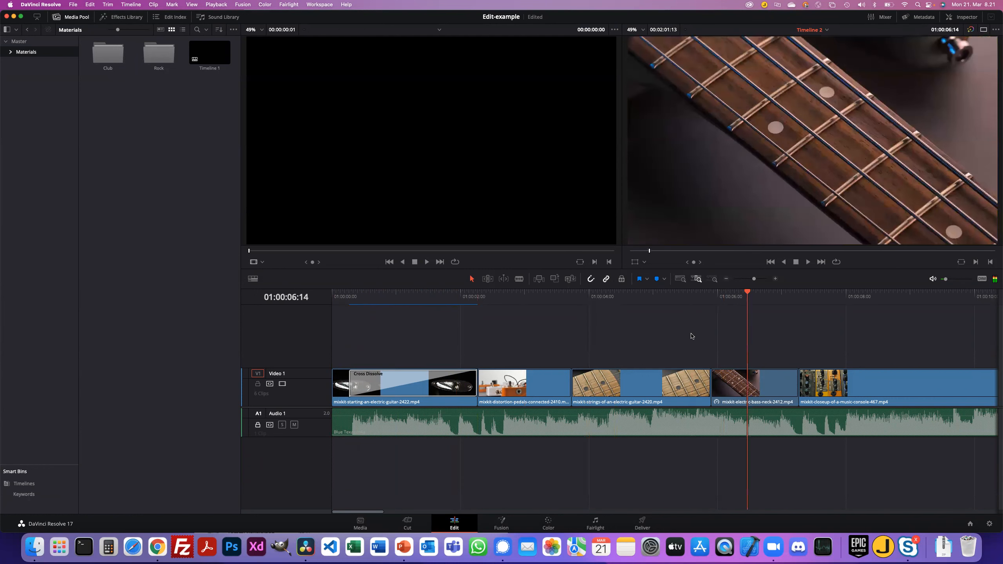
{"action": "left_click", "coordinate": [667, 295]}
{"action": "mouse_move", "coordinate": [651, 295]}
{"action": "left_mouse_down"}
{"action": "mouse_move", "coordinate": [608, 296]}
{"action": "mouse_move", "coordinate": [670, 296]}
{"action": "left_mouse_up"}
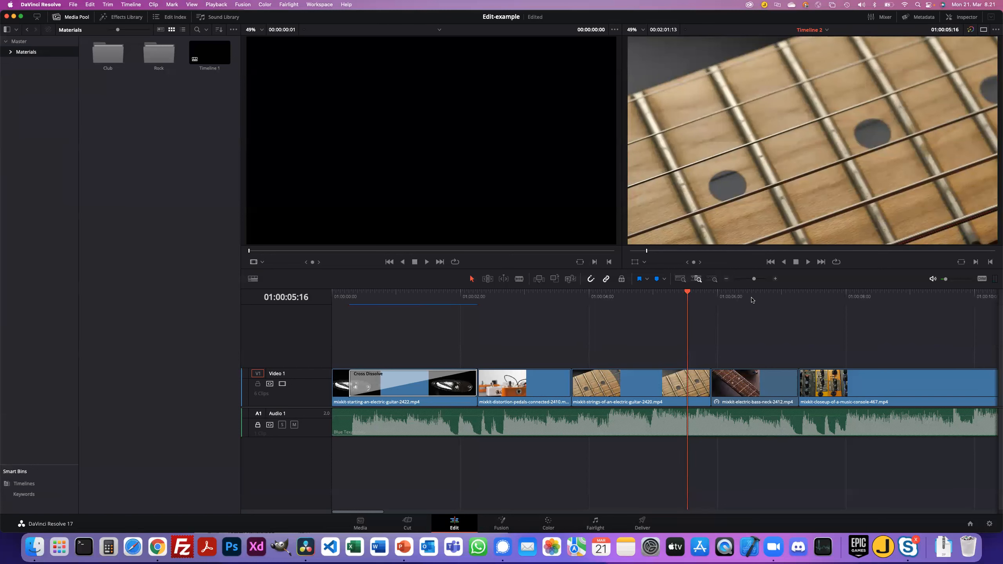
- Jump through the edit points to the start of the distortion pedal levels clip
{"action": "key", "text": "Up"}
{"action": "key", "text": "Down"}
{"action": "key", "text": "Down"}
{"action": "key", "text": "Down"}
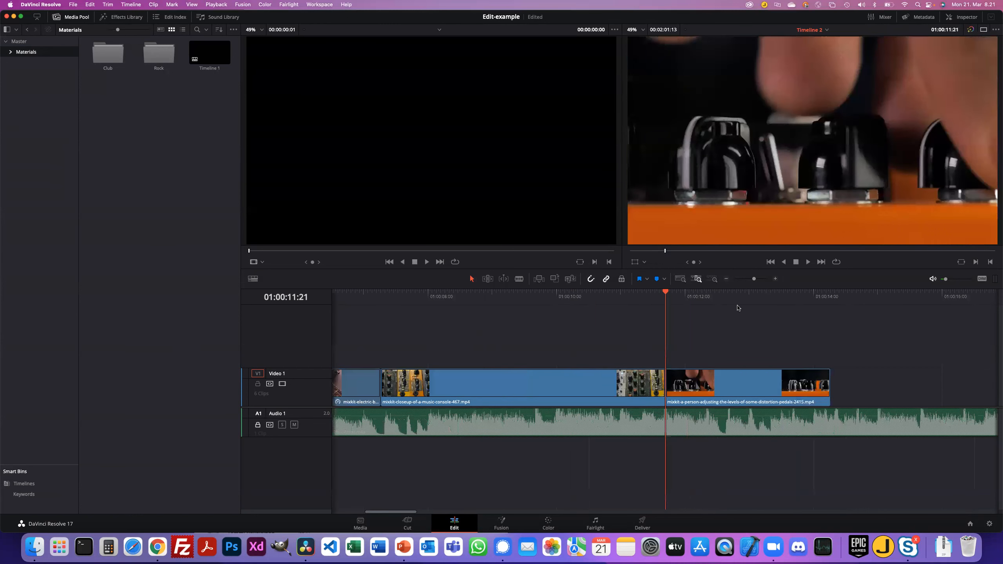
- Delete the music console close-up clip from Video 1, leaving its gap open, and save the project
{"action": "left_click", "coordinate": [534, 394]}
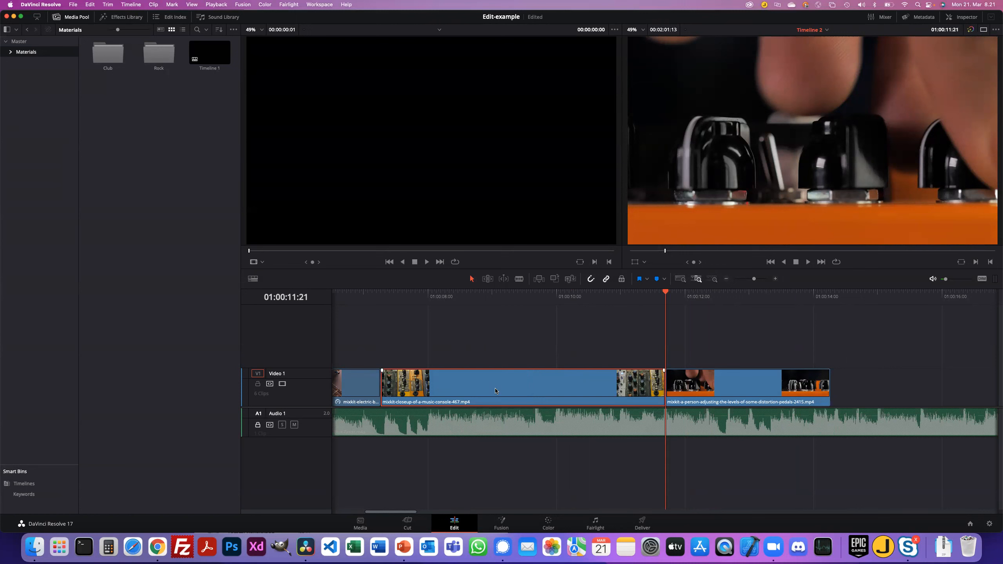
{"action": "key", "text": "BackSpace"}
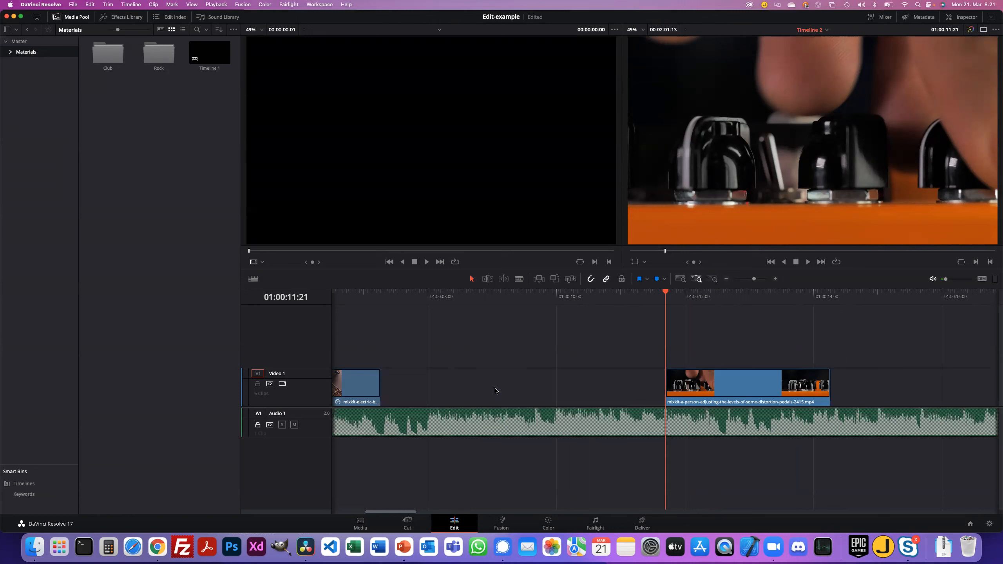
{"action": "key", "text": "super+s"}
- Select the empty gap on Video 1 and remove it so the pedal levels clip closes up to the bass neck clip
{"action": "left_click", "coordinate": [473, 388]}
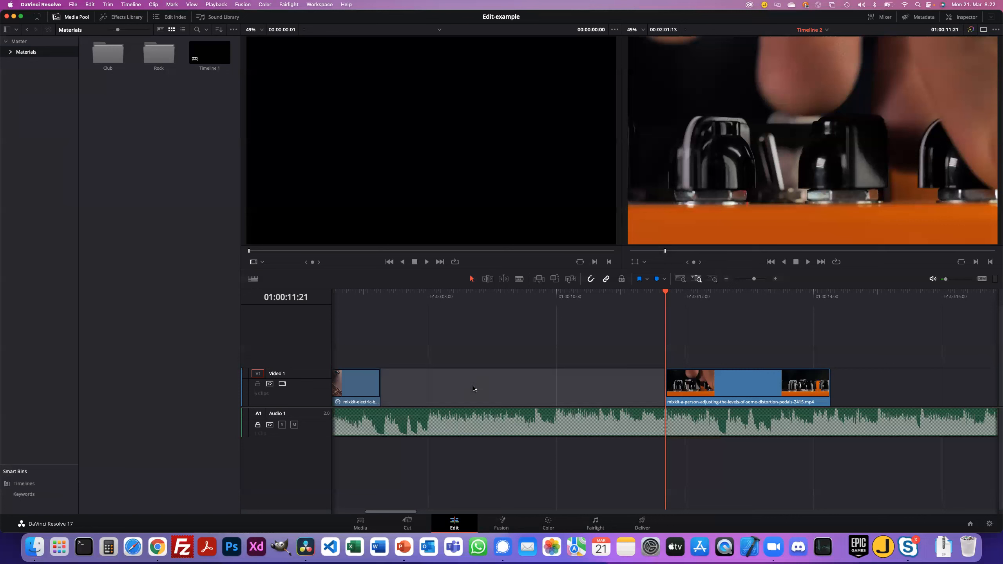
{"action": "left_click", "coordinate": [486, 355]}
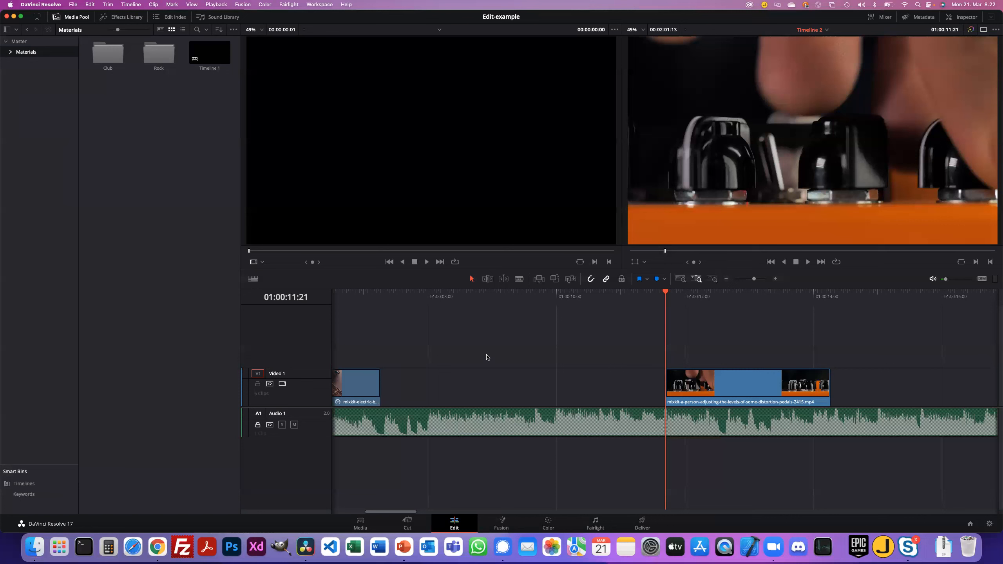
{"action": "left_click", "coordinate": [485, 390]}
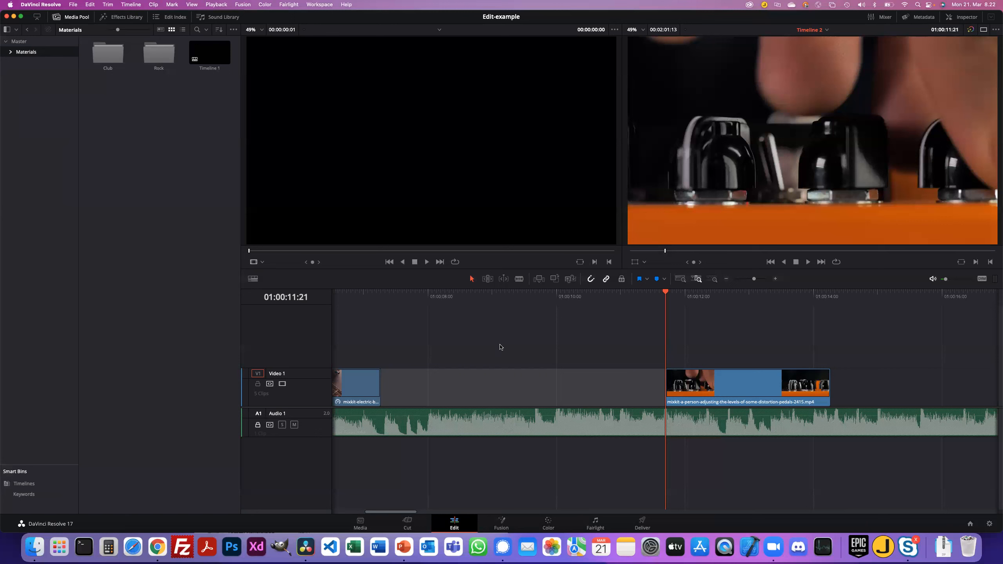
{"action": "left_click", "coordinate": [498, 386]}
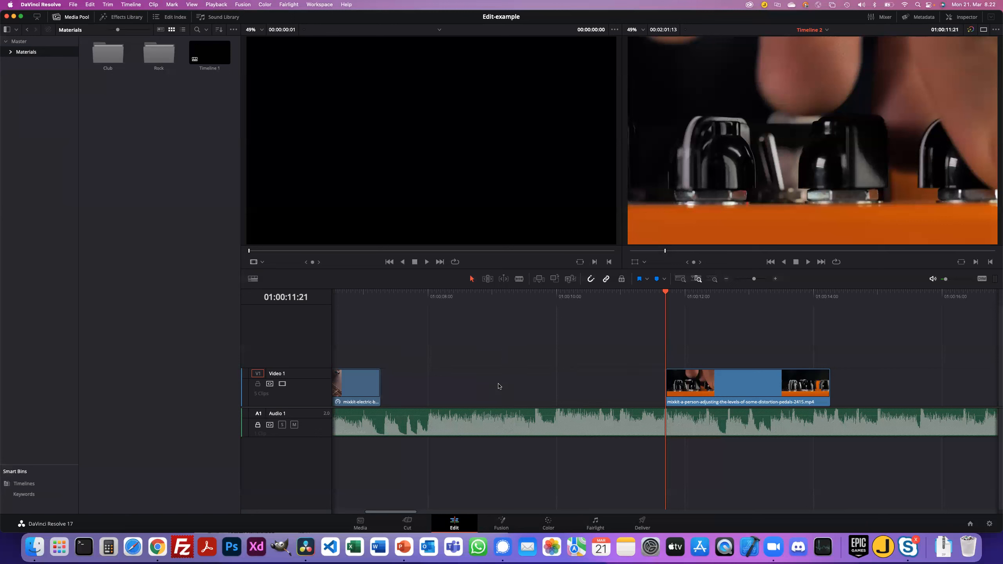
{"action": "left_click", "coordinate": [499, 386]}
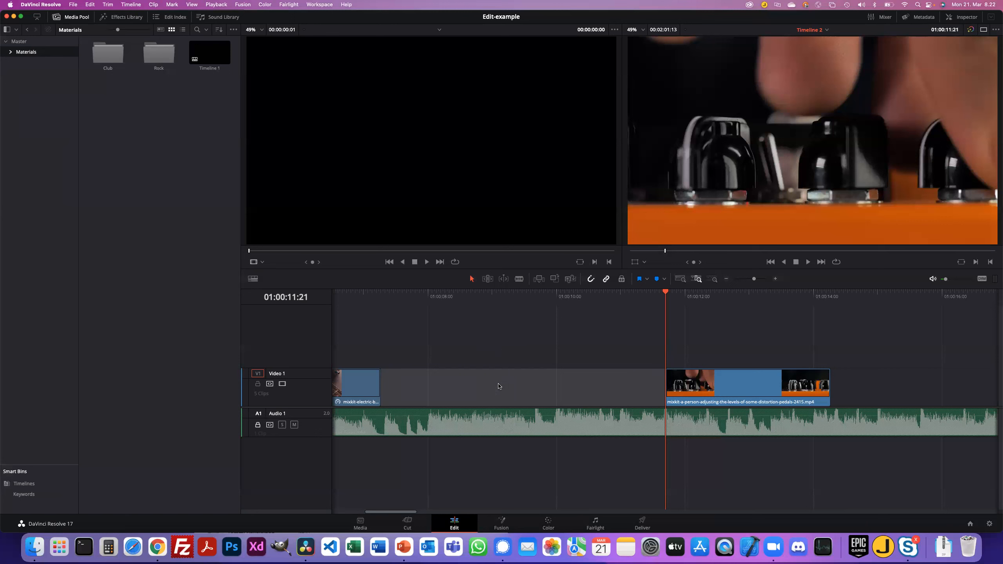
{"action": "key", "text": "BackSpace"}
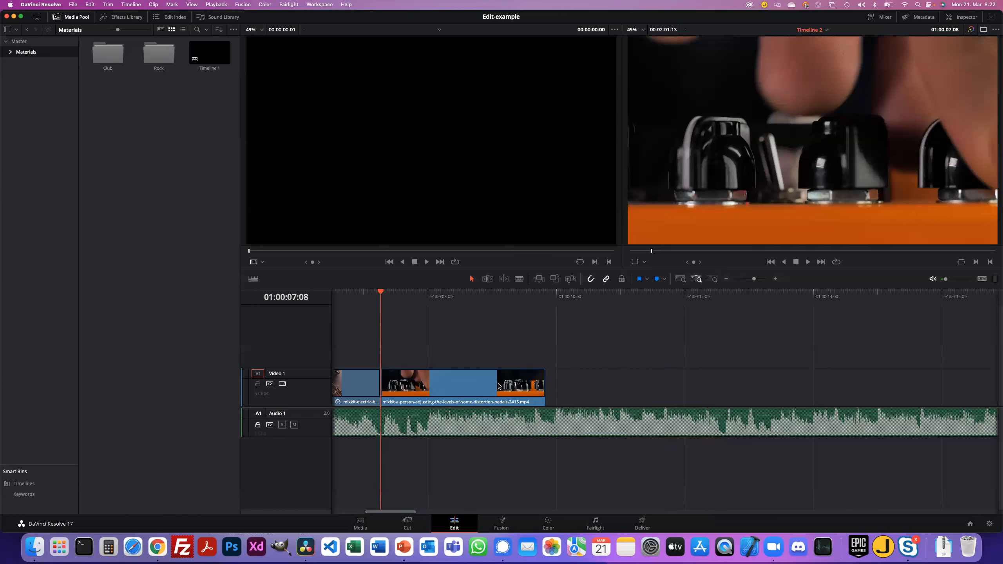
- Undo the gap removal and the deletion of the music console close-up clip
{"action": "key", "text": "super+z"}
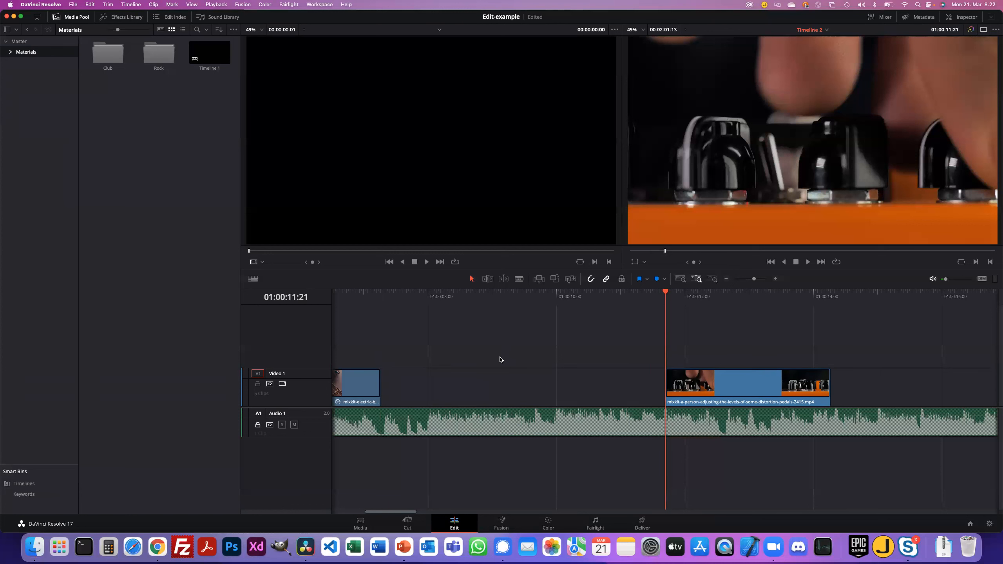
{"action": "left_click", "coordinate": [491, 384]}
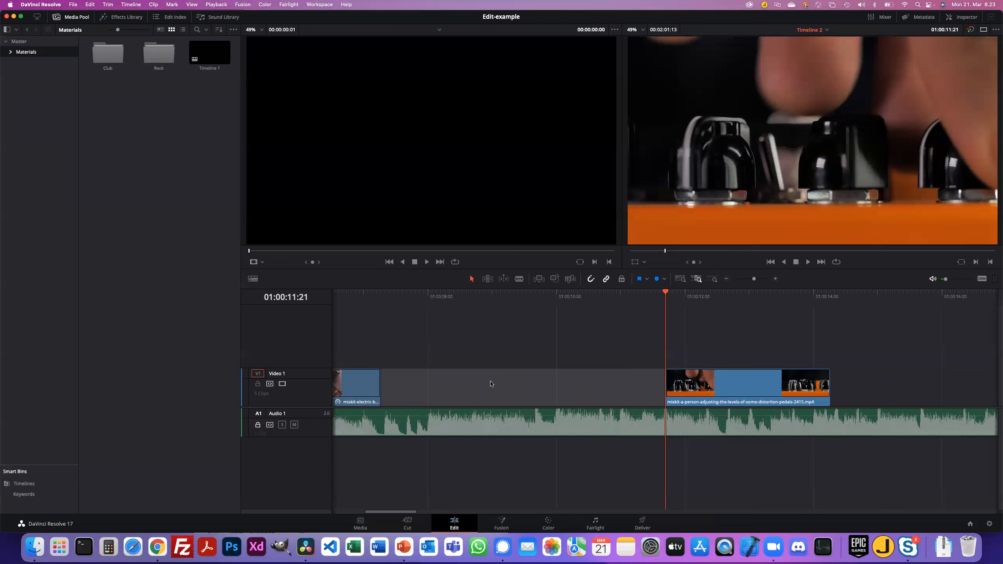
{"action": "key", "text": "super+z"}
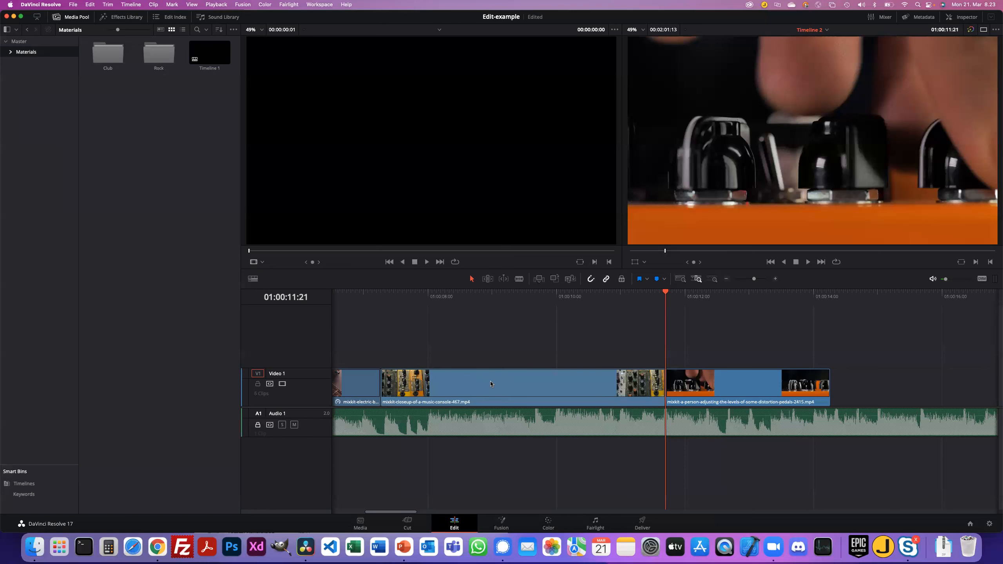
- Try moving the music console close-up clip up to a new Video 2 track and deleting it there
{"action": "mouse_move", "coordinate": [491, 384]}
{"action": "left_mouse_down"}
{"action": "mouse_move", "coordinate": [494, 366]}
{"action": "mouse_move", "coordinate": [506, 379]}
{"action": "left_mouse_up"}
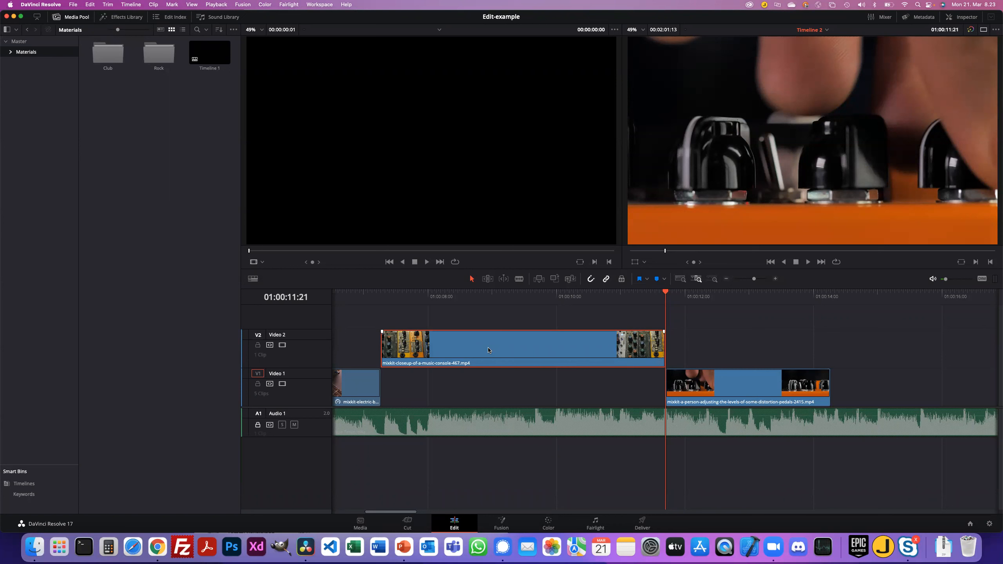
{"action": "key", "text": "BackSpace"}
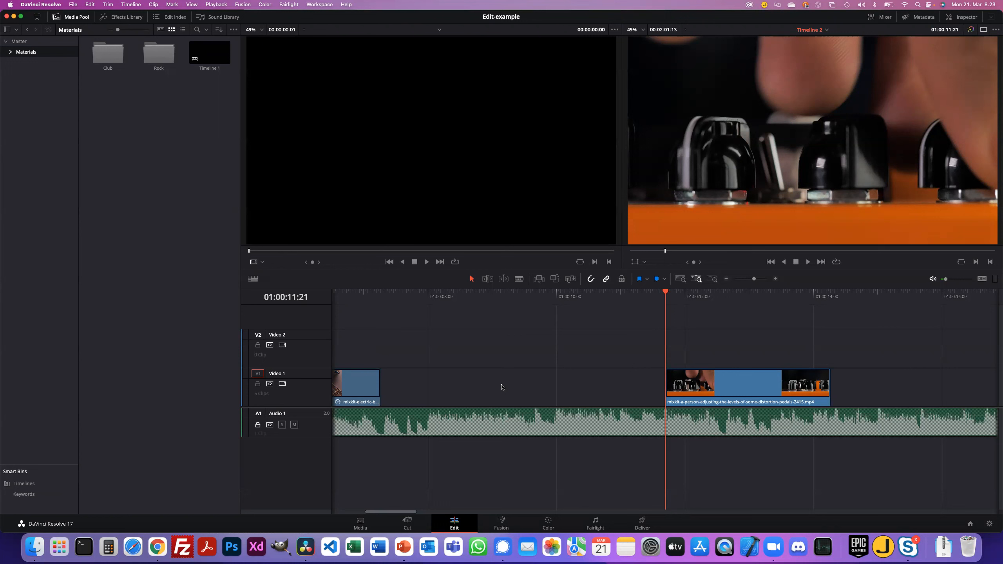
- Undo the deletion and the track move of the music console close-up clip, and save the project
{"action": "key", "text": "super+z"}
{"action": "key", "text": "super+z"}
{"action": "key", "text": "super+z"}
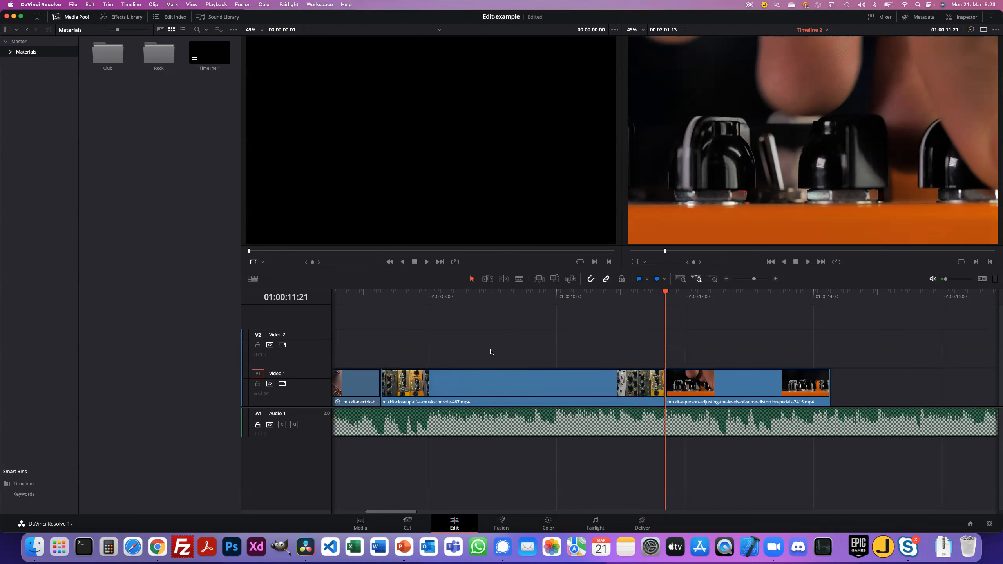
{"action": "key", "text": "super+s"}
- Move the music console close-up clip straight up to Video 2 and shift the pedal levels clip later on Video 1
{"action": "left_click_drag", "start_coordinate": [511, 389], "coordinate": [512, 354]}
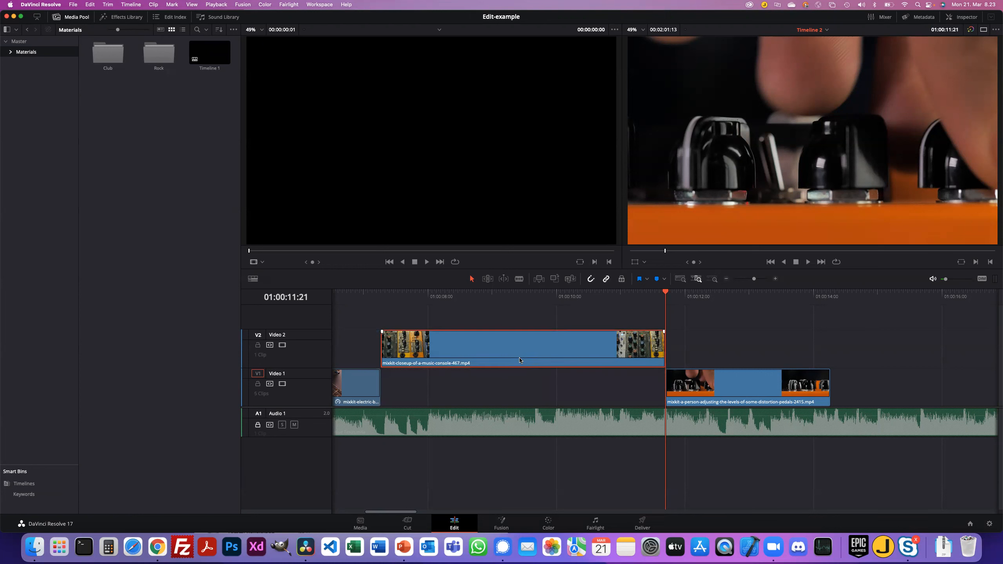
{"action": "left_click_drag", "start_coordinate": [743, 394], "coordinate": [811, 395]}
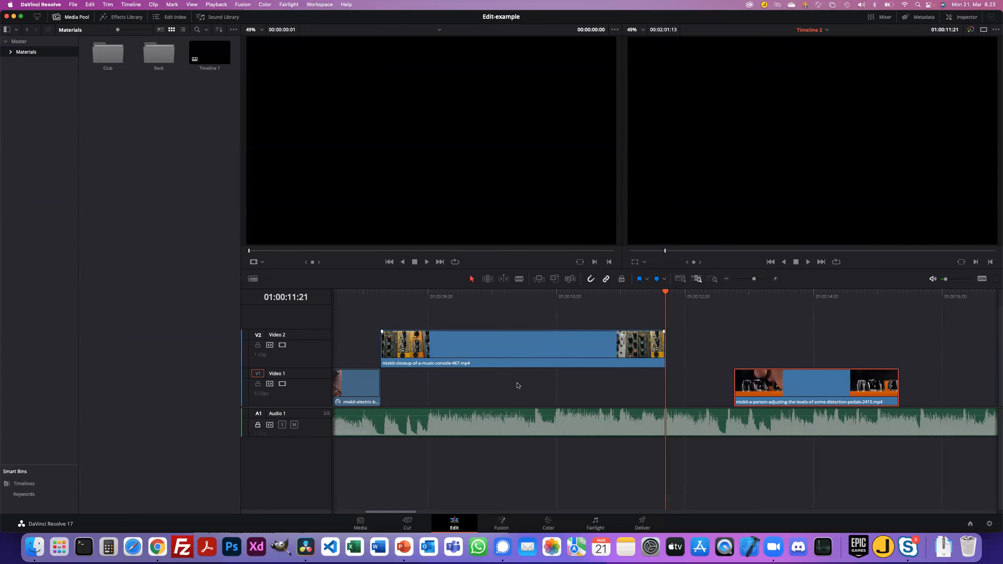
- Play through the gap after the console close-up clip, and move the pedal levels clip later on Video 1 to start at 01:00:13:15
{"action": "left_click_drag", "start_coordinate": [667, 292], "coordinate": [612, 292]}
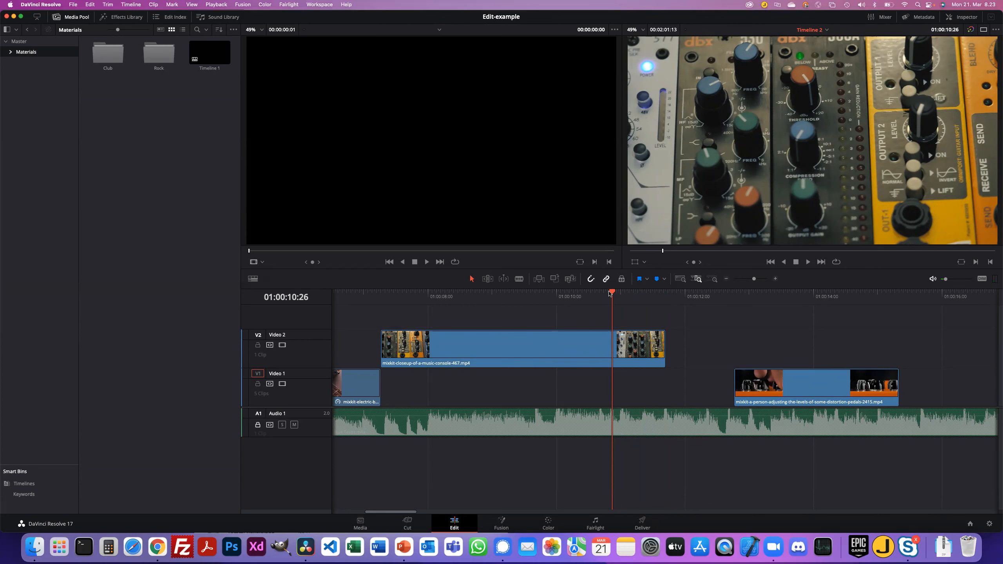
{"action": "left_click_drag", "start_coordinate": [610, 293], "coordinate": [353, 296]}
{"action": "key", "text": "space"}
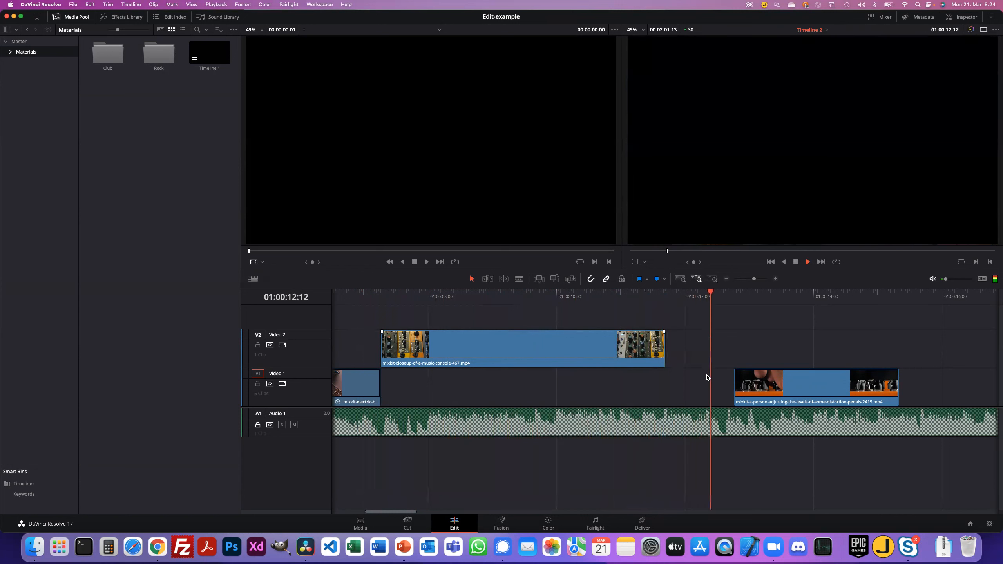
{"action": "key", "text": "space"}
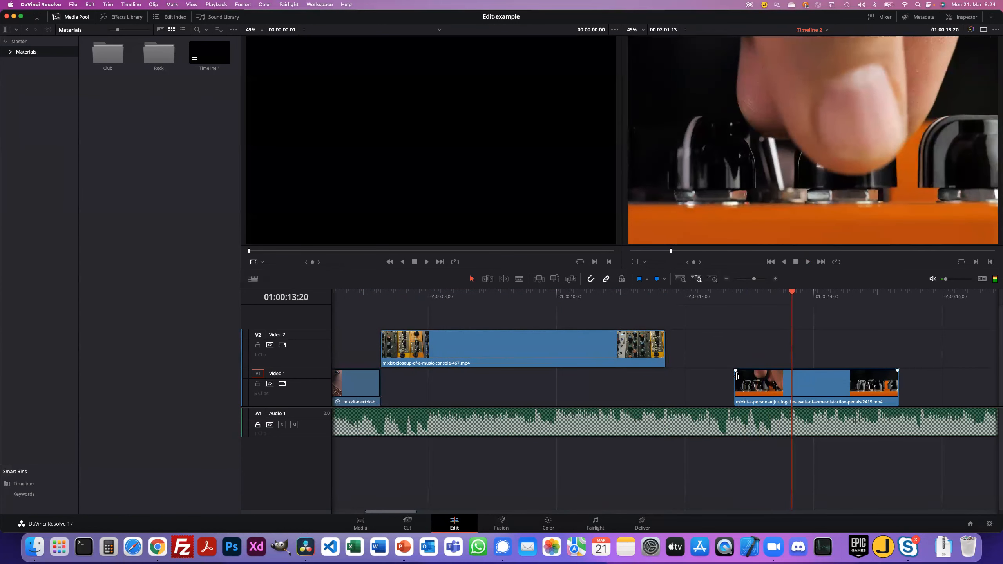
{"action": "left_click_drag", "start_coordinate": [818, 382], "coordinate": [866, 382]}
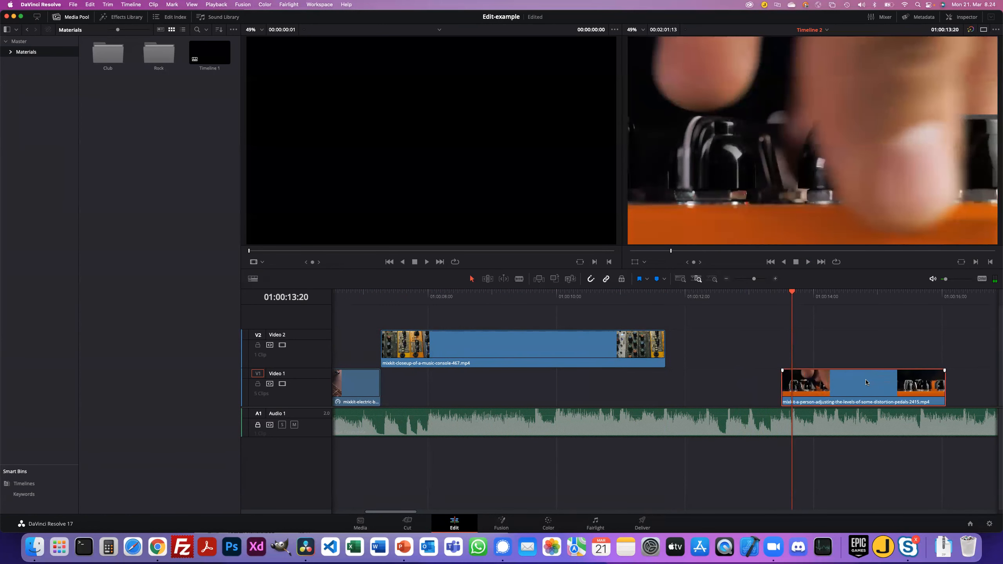
- Try removing the whole Video 1 gap before the pedal levels clip, and undo the removal
{"action": "left_click_drag", "start_coordinate": [792, 292], "coordinate": [709, 297]}
{"action": "left_click", "coordinate": [725, 393]}
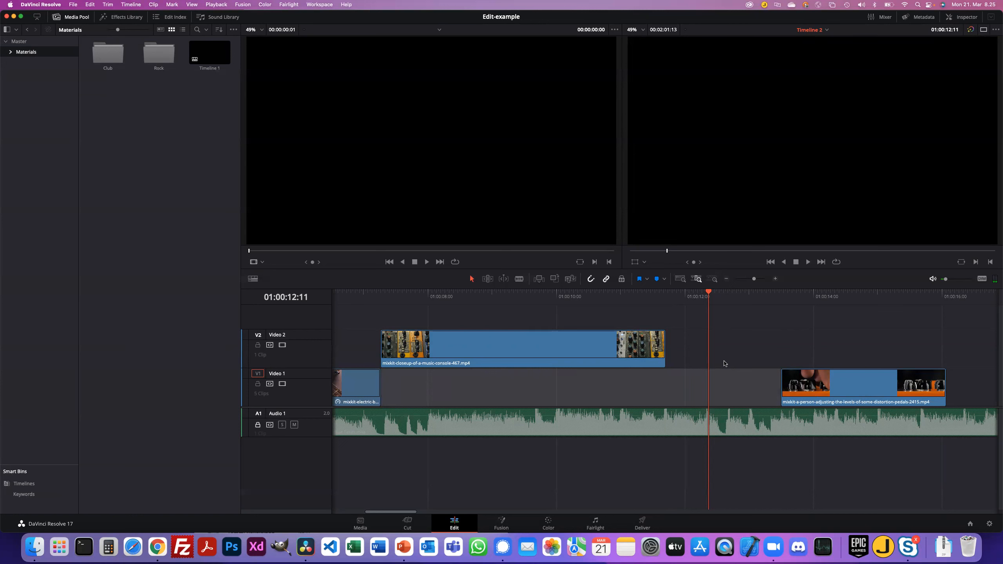
{"action": "key", "text": "Delete"}
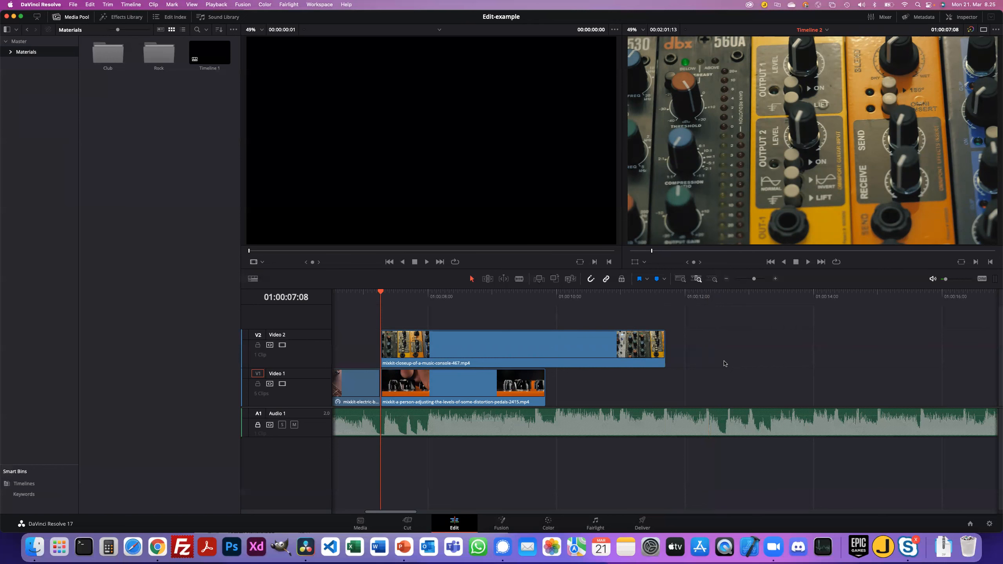
{"action": "key", "text": "super+z"}
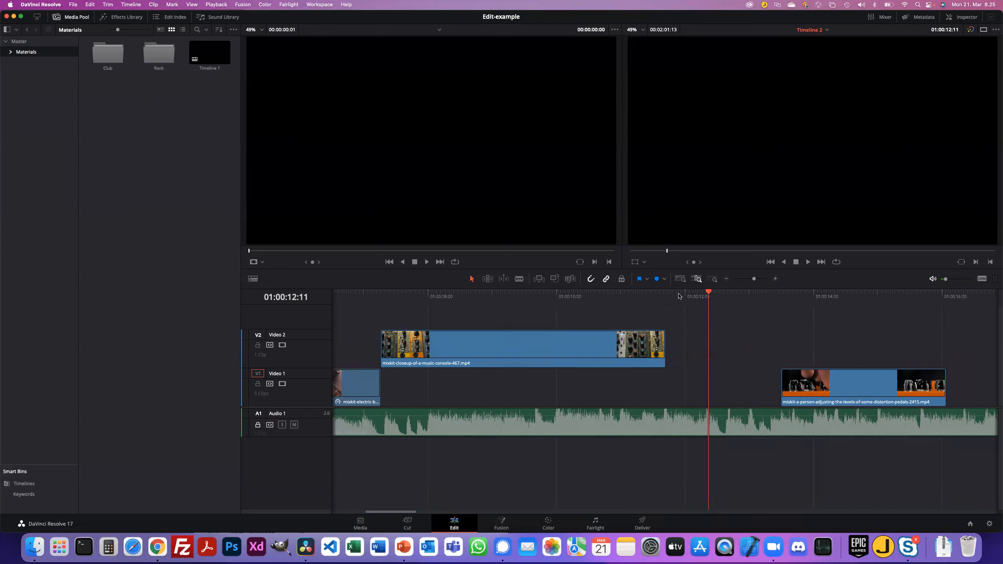
- Mark an in point at the end of the console close-up clip (01:00:11:21) and an out point at the pedal levels clip's start (01:00:13:15)
{"action": "key", "text": "Up"}
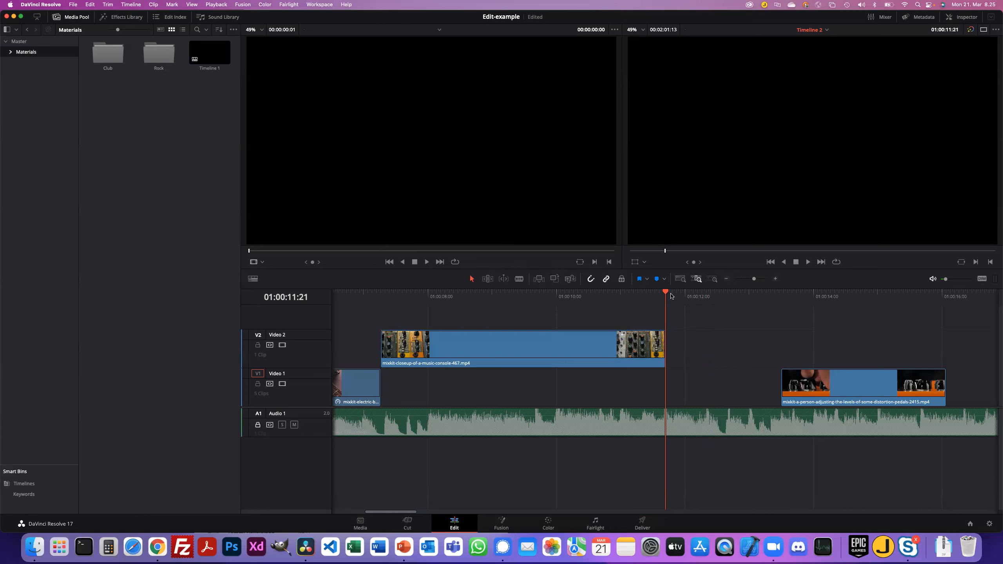
{"action": "key", "text": "i"}
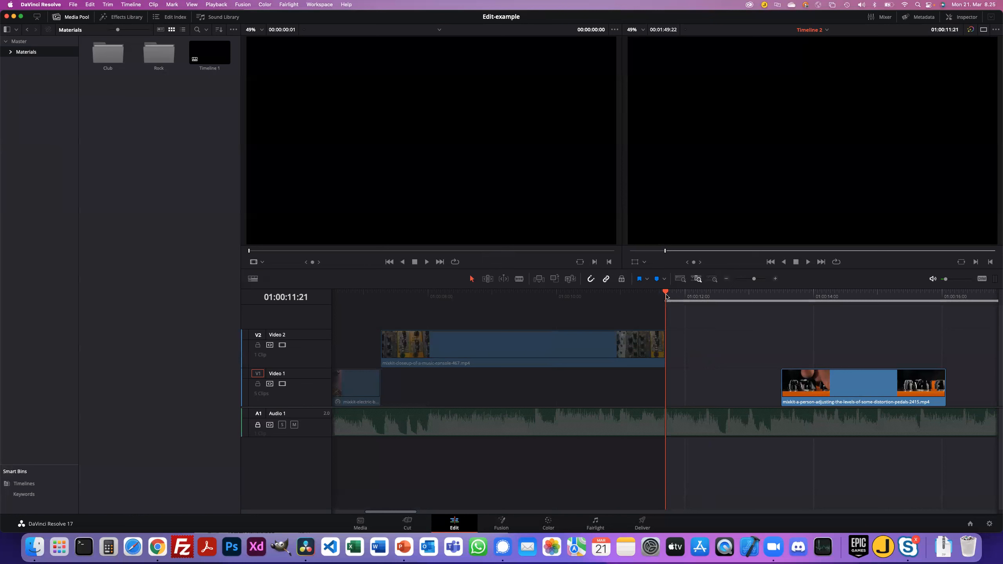
{"action": "key", "text": "Down"}
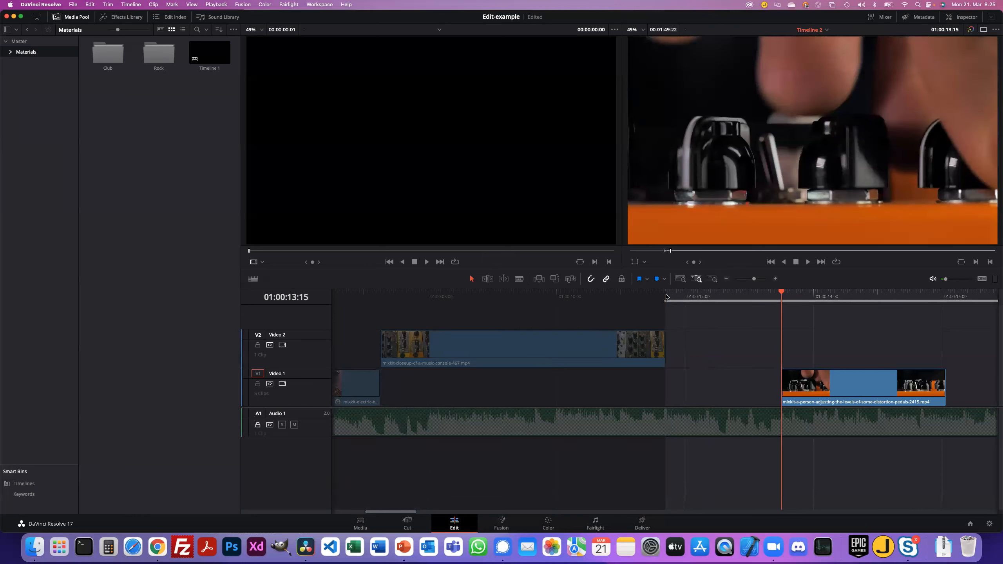
{"action": "key", "text": "o"}
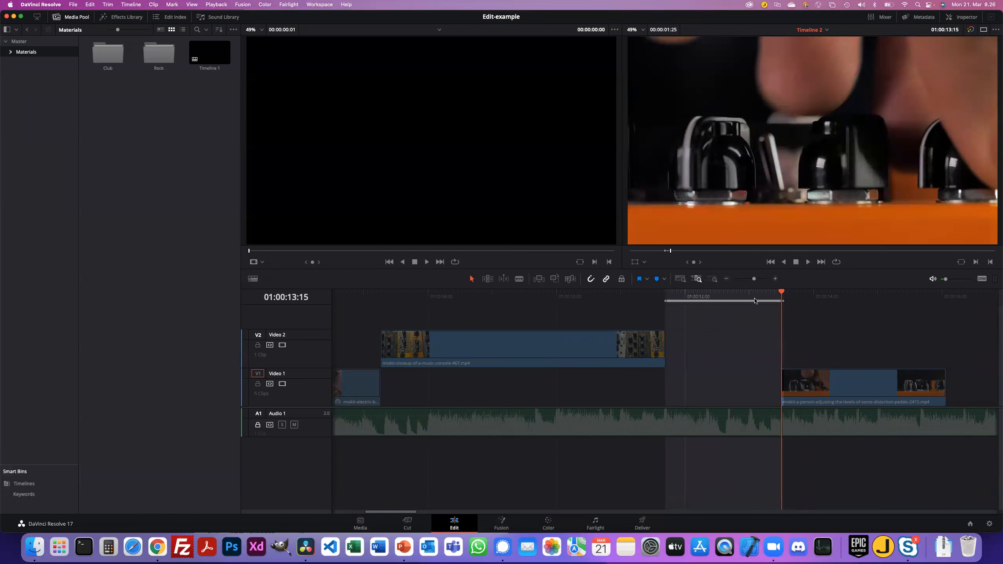
- Ripple delete the marked range between the console close-up and pedal levels clips, and undo that deletion
{"action": "left_click_drag", "start_coordinate": [781, 292], "coordinate": [718, 292]}
{"action": "right_click", "coordinate": [698, 354]}
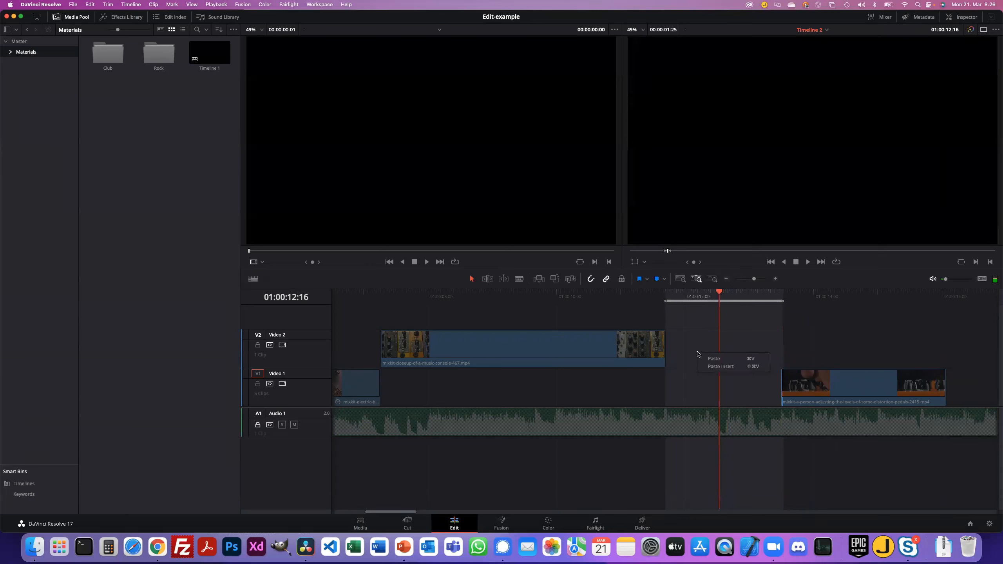
{"action": "left_click", "coordinate": [687, 360]}
{"action": "key", "text": "Delete"}
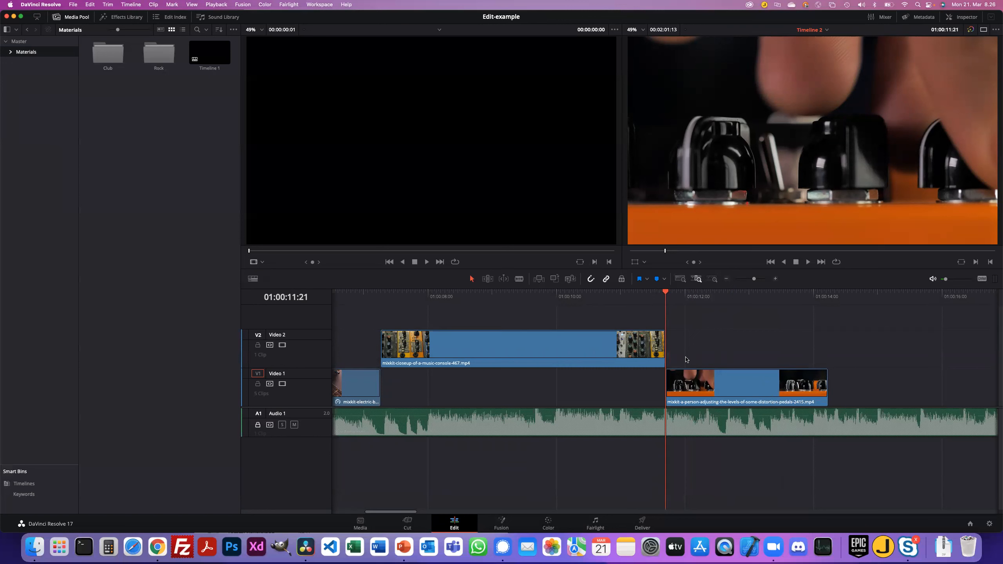
{"action": "key", "text": "super+z"}
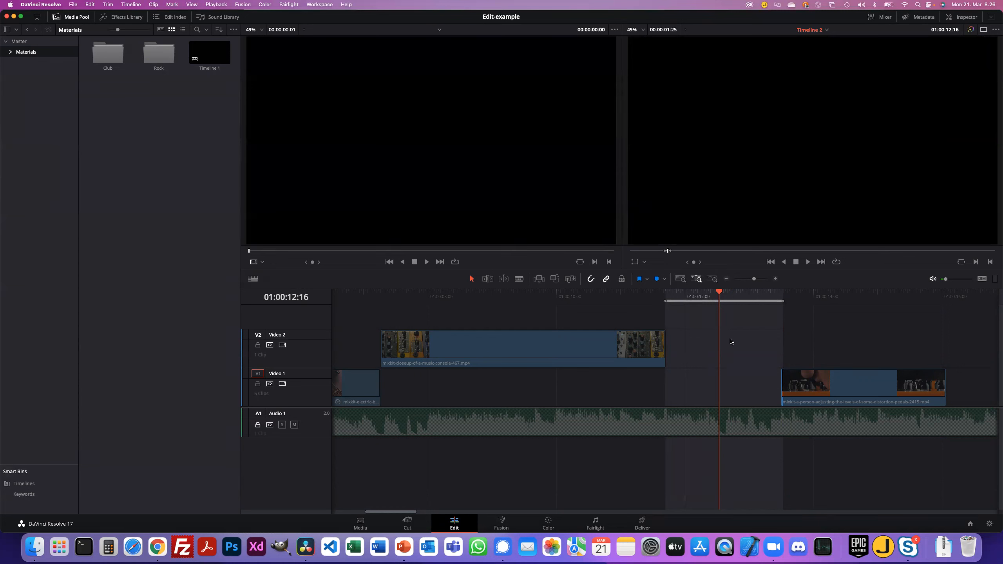
- Clear the in and out points, re-mark the gap between the console close-up and pedal levels clips, and ripple delete it
{"action": "key", "text": "alt+x"}
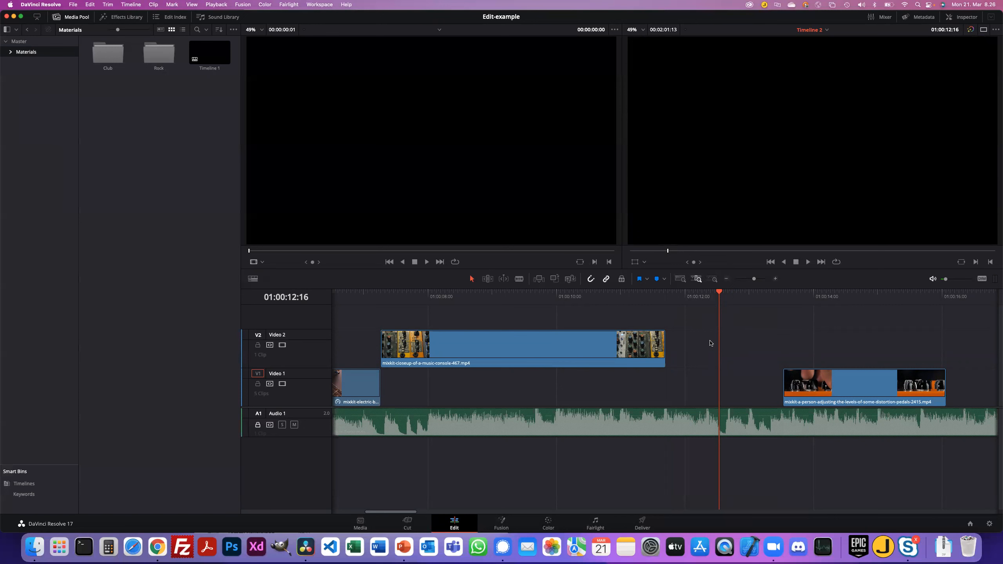
{"action": "key", "text": "x"}
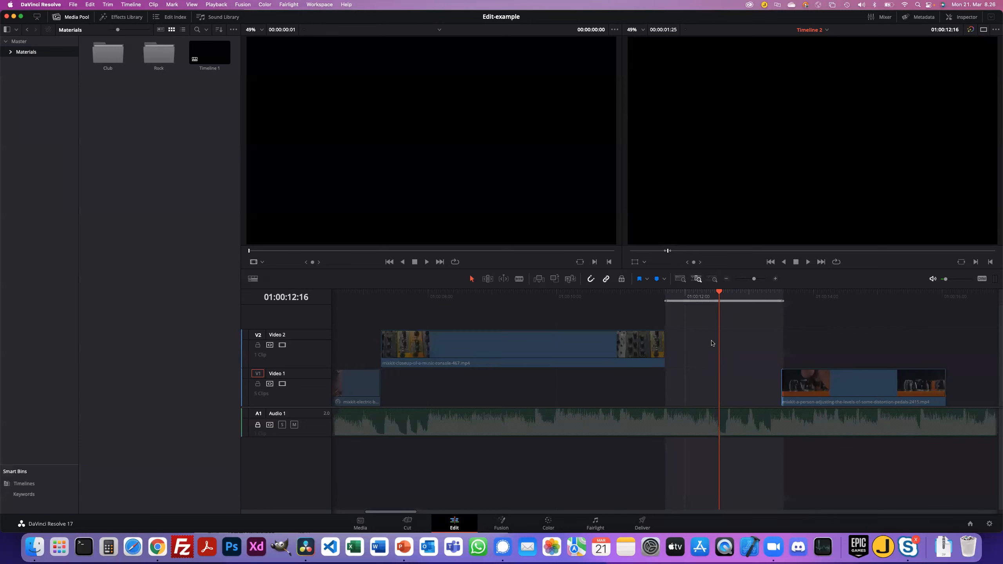
{"action": "key", "text": "BackSpace"}
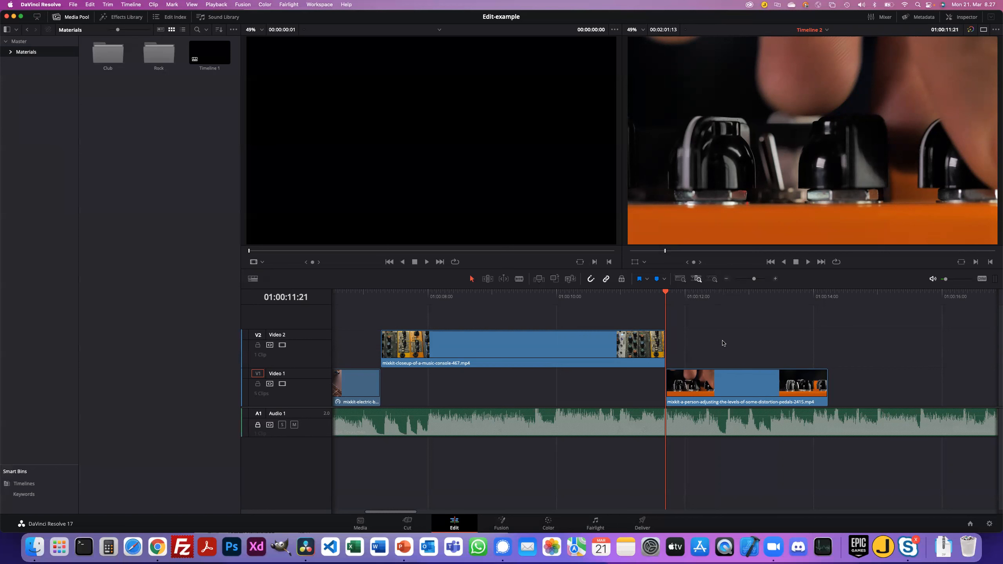
{"action": "key", "text": "super+z"}
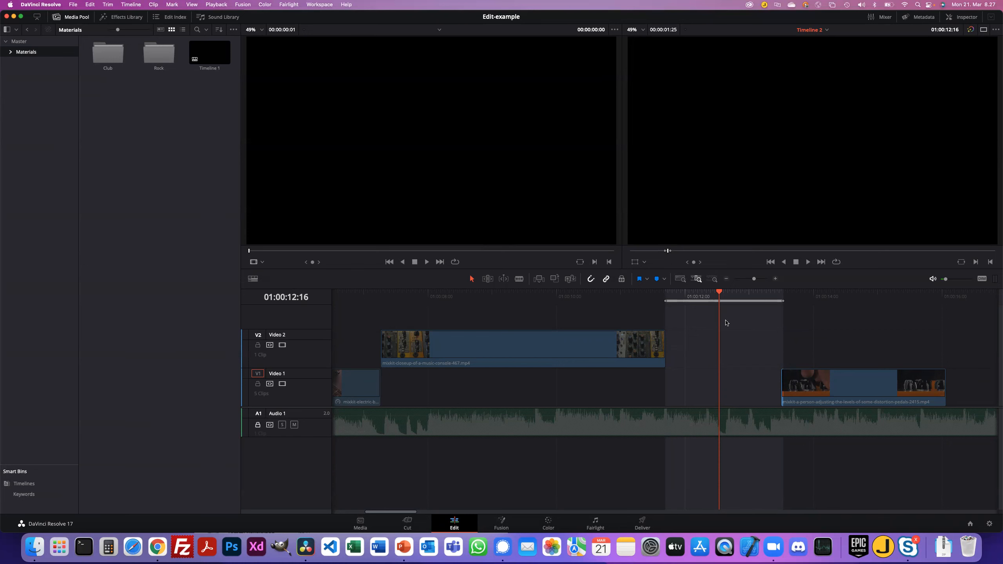
{"action": "key", "text": "BackSpace"}
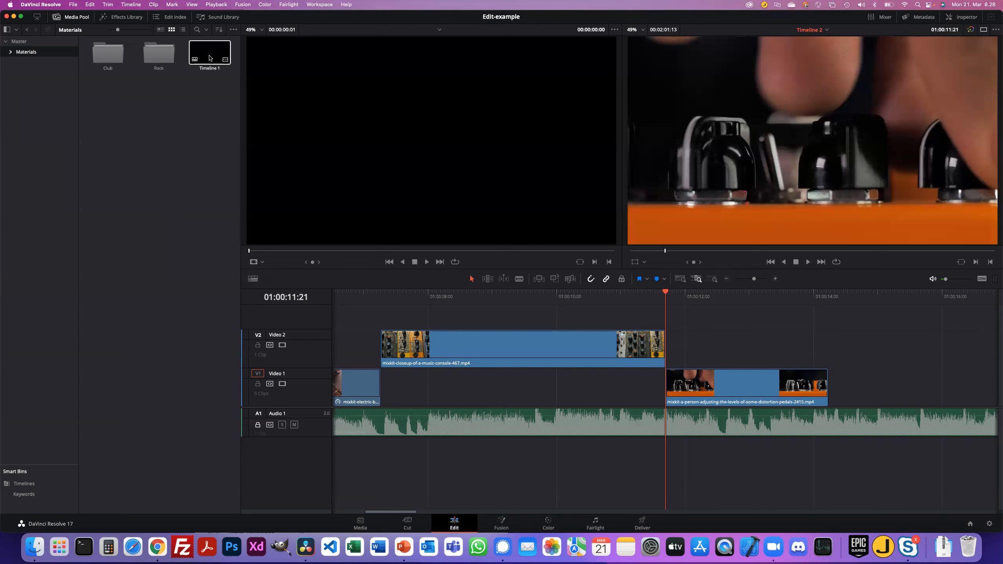
- Check the Render Cache options, and play part of the console close-up clip on Video 2
{"action": "left_click", "coordinate": [216, 5]}
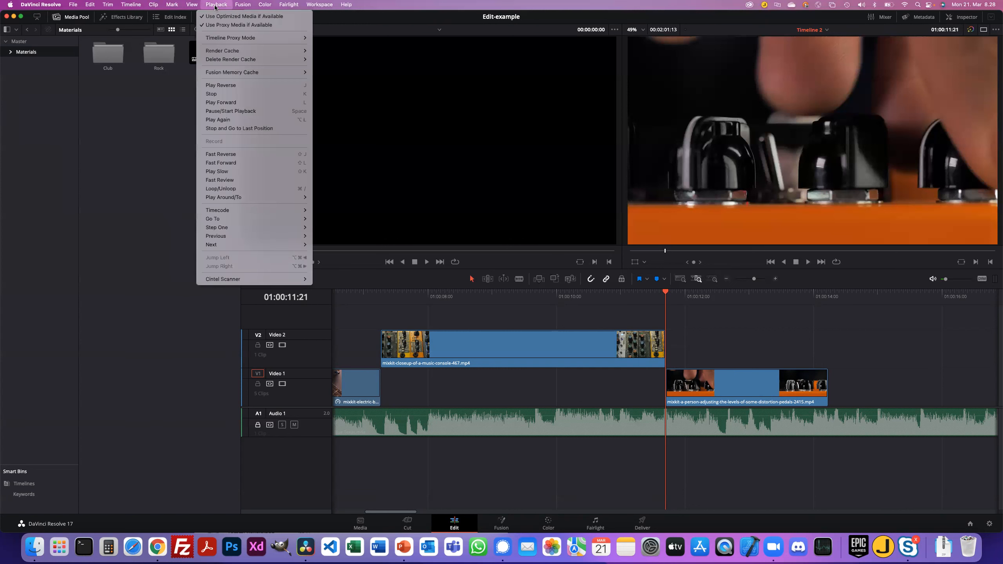
{"action": "mouse_move", "coordinate": [224, 60]}
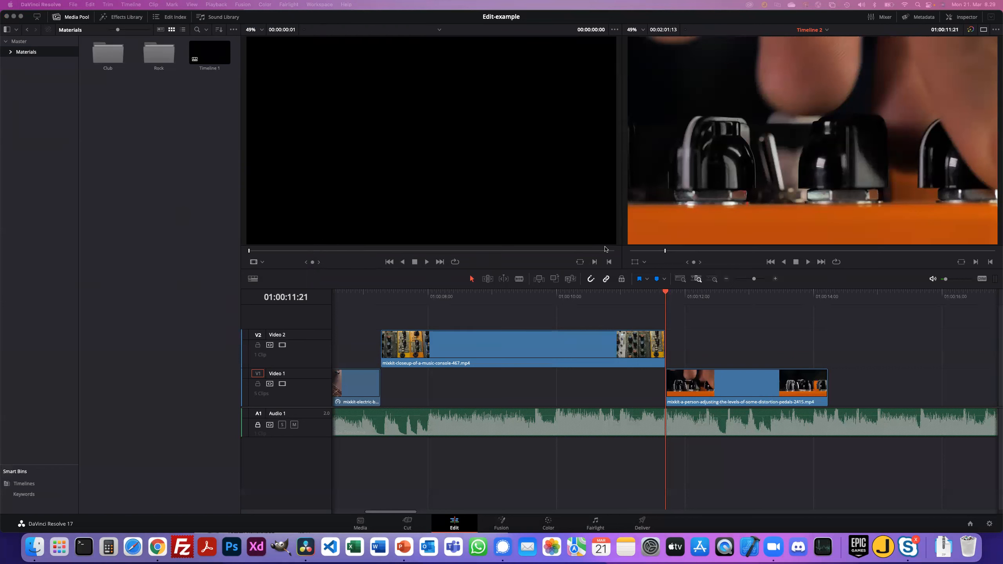
{"action": "left_click_drag", "start_coordinate": [667, 292], "coordinate": [446, 292]}
{"action": "key", "text": "space"}
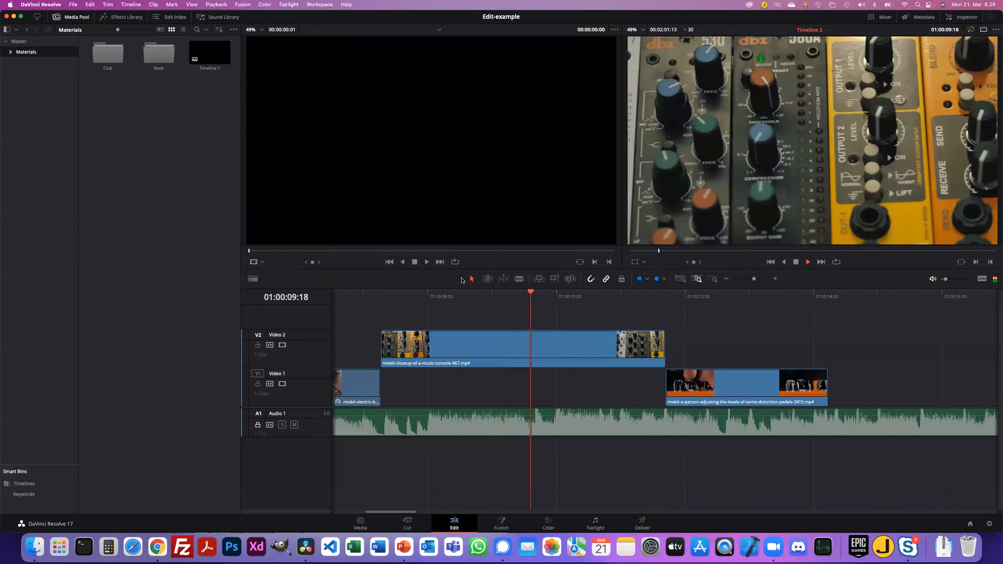
{"action": "key", "text": "space"}
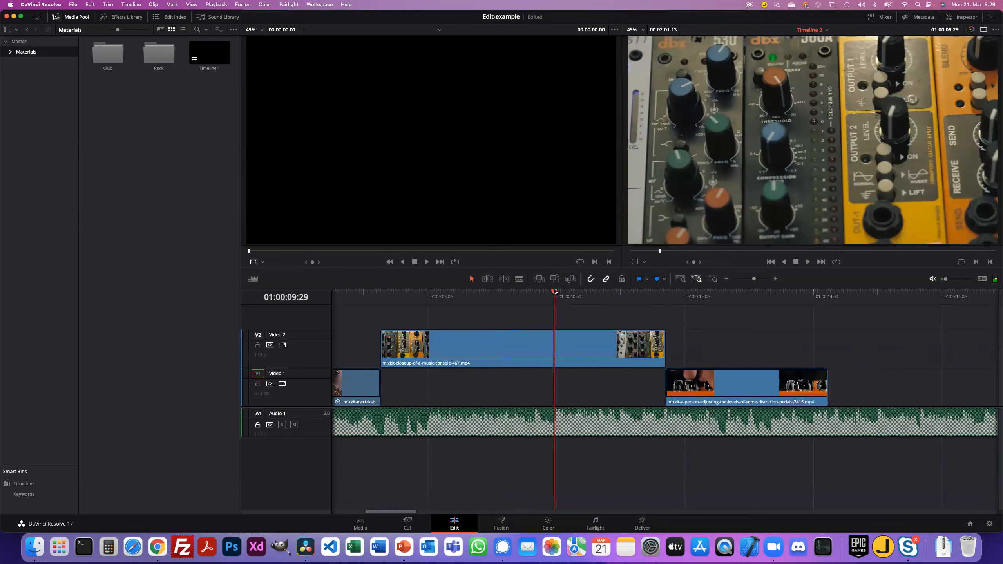
- Play the edit from the electric guitar strings clip at 01:00:03:22, and replay from the bass neck clip past the pedal levels clip's end
{"action": "left_click_drag", "start_coordinate": [554, 292], "coordinate": [347, 292]}
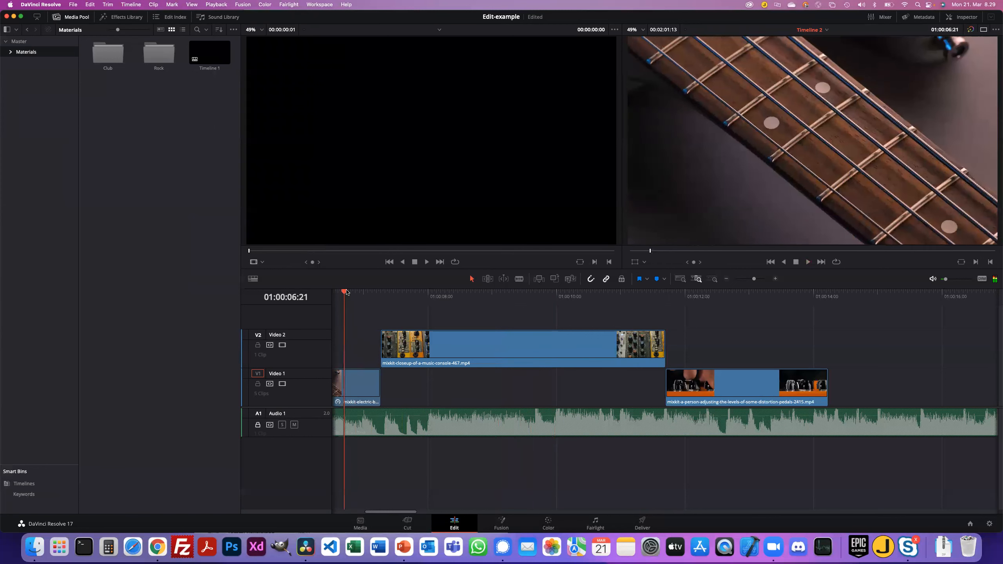
{"action": "key", "text": "Up"}
{"action": "key", "text": "Up"}
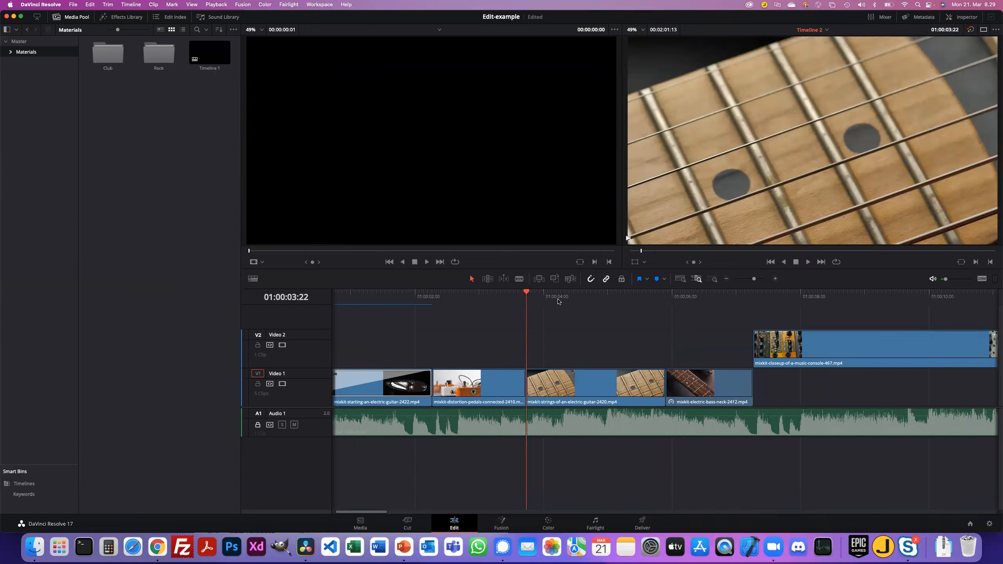
{"action": "key", "text": "space"}
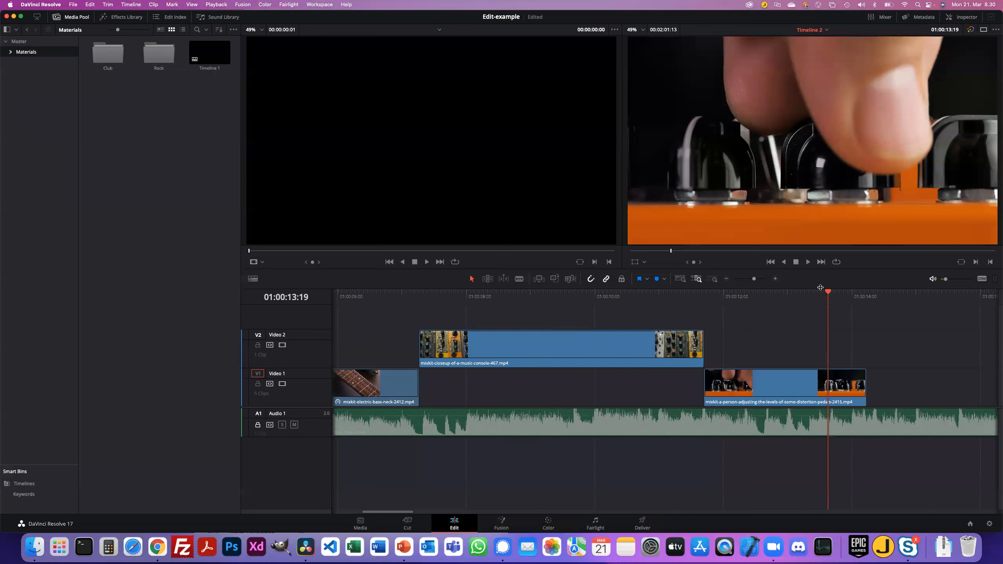
{"action": "left_click_drag", "start_coordinate": [826, 291], "coordinate": [373, 305]}
{"action": "key", "text": "space"}
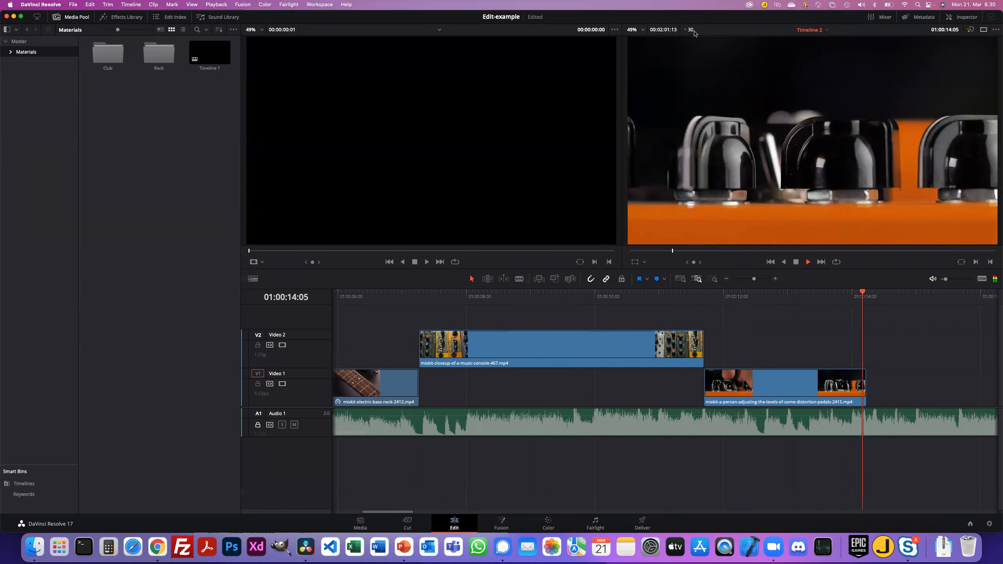
{"action": "key", "text": "space"}
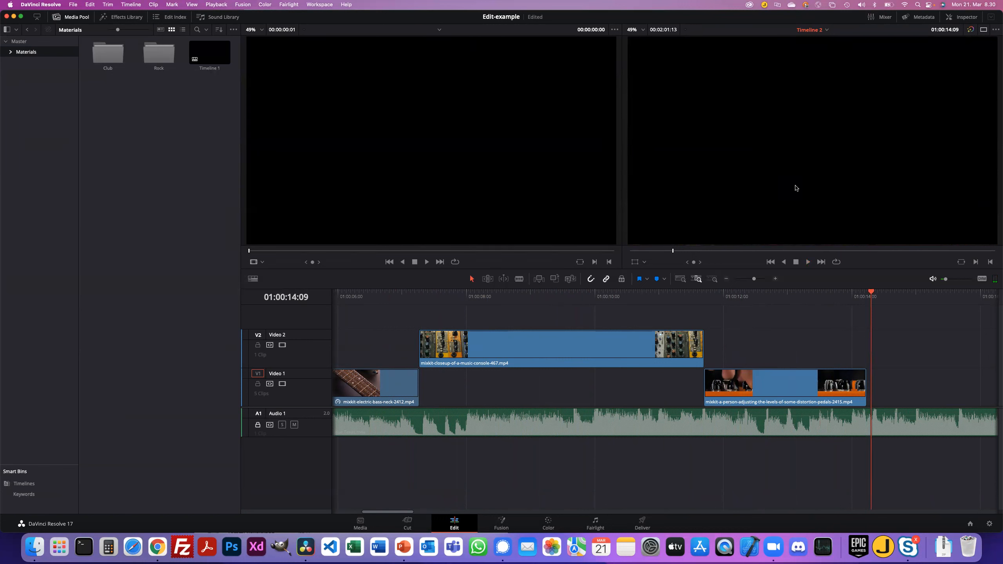
- Return to the guitar strings clip's start at 01:00:03:22 and play into the console close-up clip in short stretches, watching the playback frame rate
{"action": "key", "text": "End"}
{"action": "key", "text": "Up"}
{"action": "key", "text": "Up"}
{"action": "key", "text": "Up"}
{"action": "key", "text": "Up"}
{"action": "key", "text": "Up"}
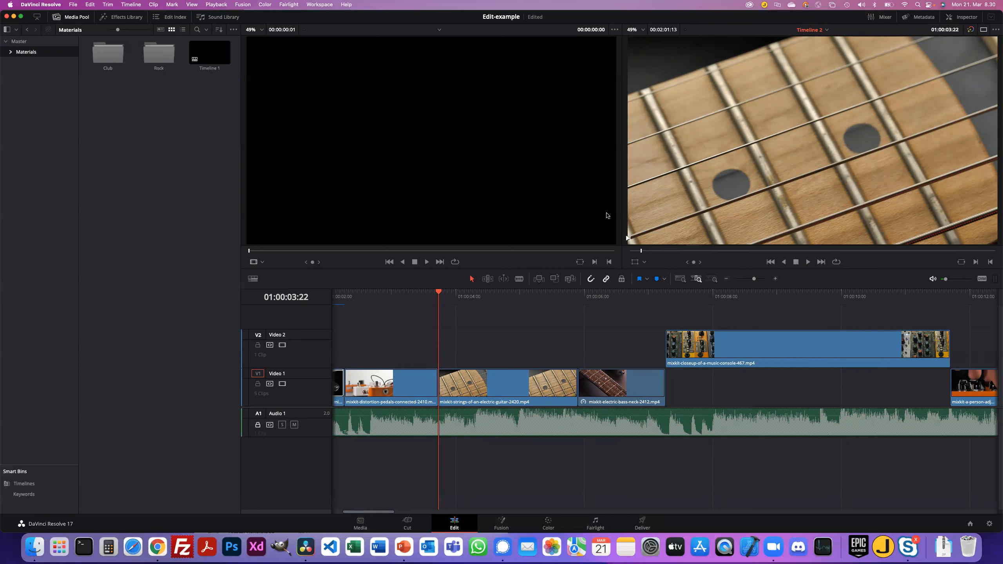
{"action": "key", "text": "space"}
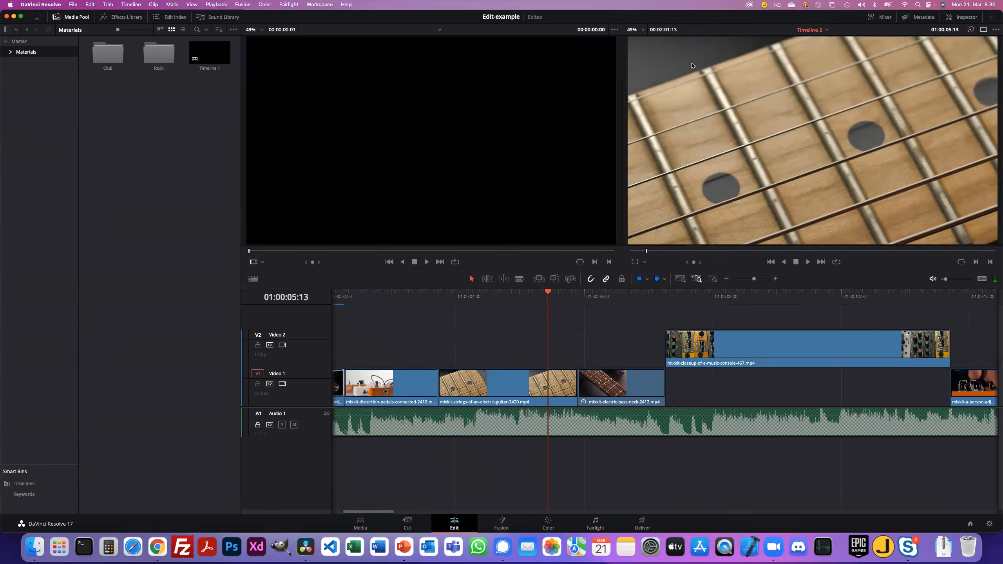
{"action": "key", "text": "space"}
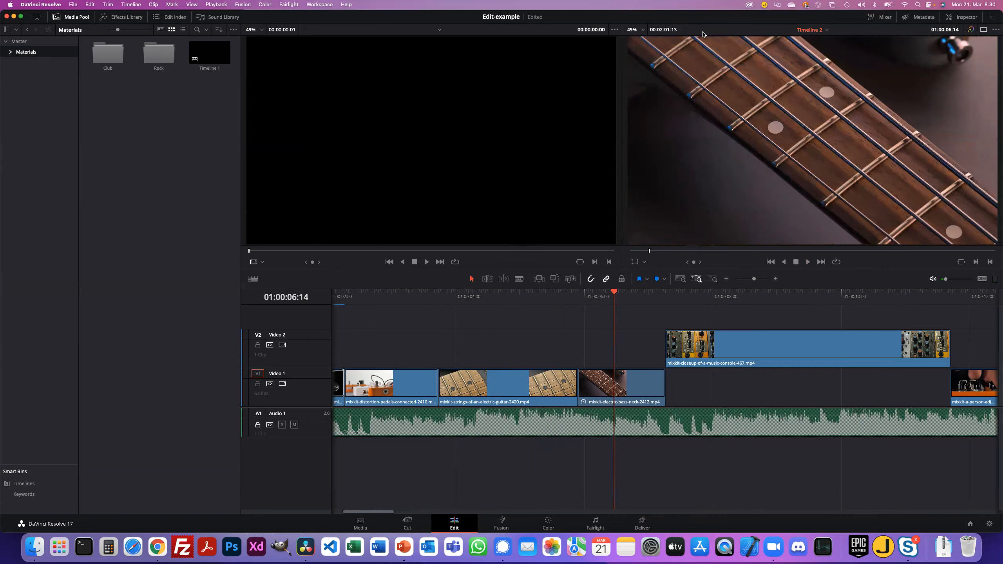
{"action": "key", "text": "space"}
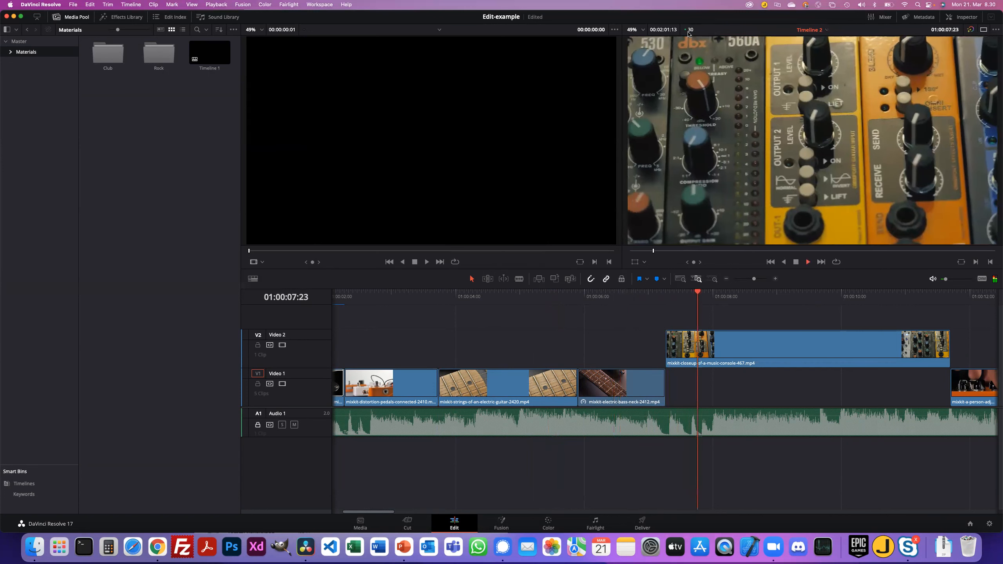
{"action": "key", "text": "space"}
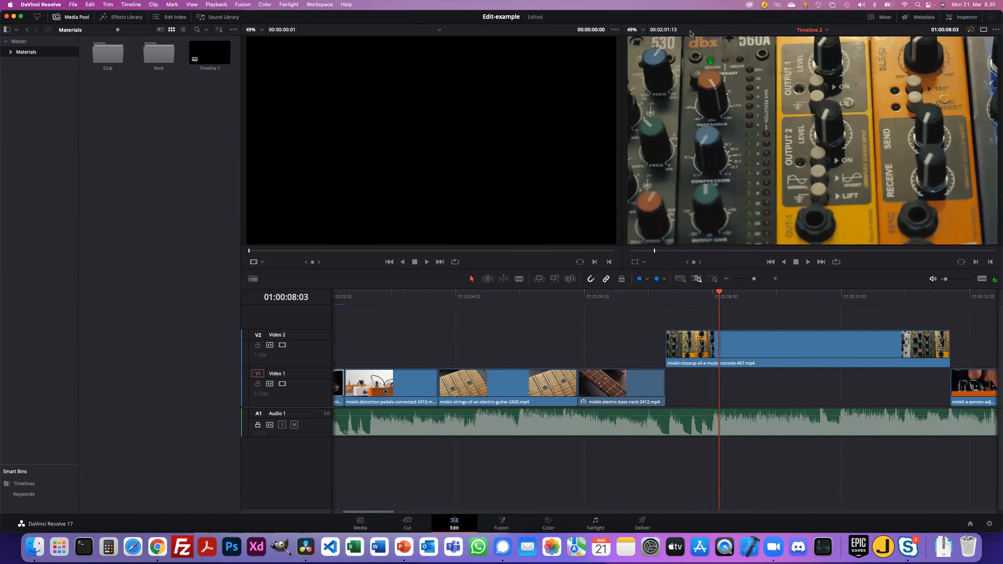
{"action": "key", "text": "space"}
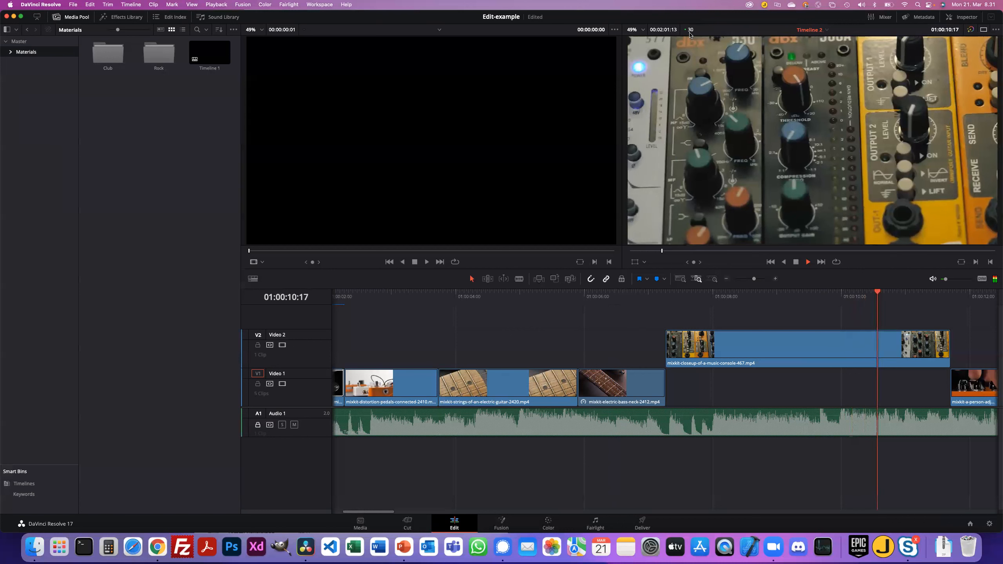
{"action": "key", "text": "space"}
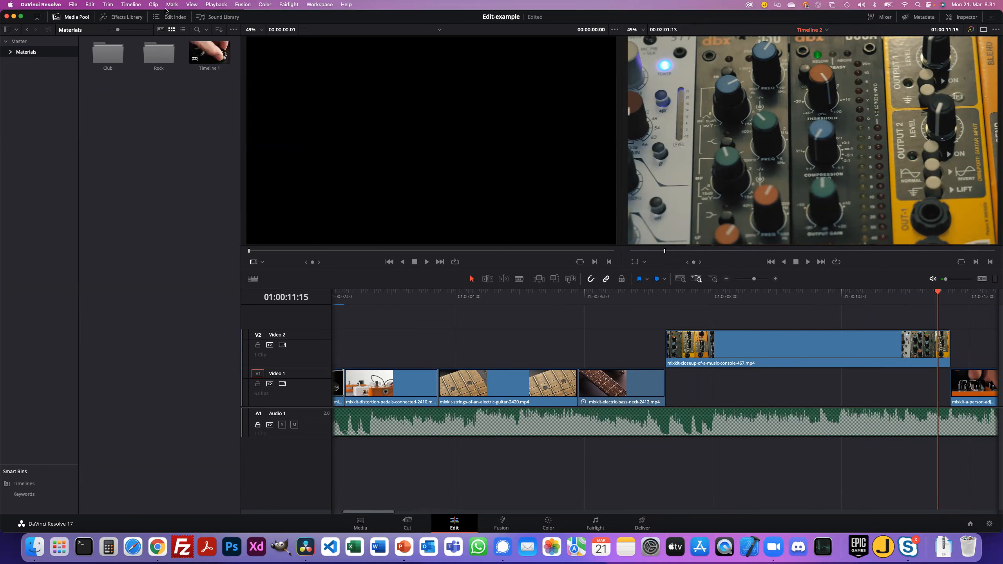
- Review the available Render Cache modes without changing the current one
{"action": "left_click", "coordinate": [207, 4]}
{"action": "mouse_move", "coordinate": [276, 50]}
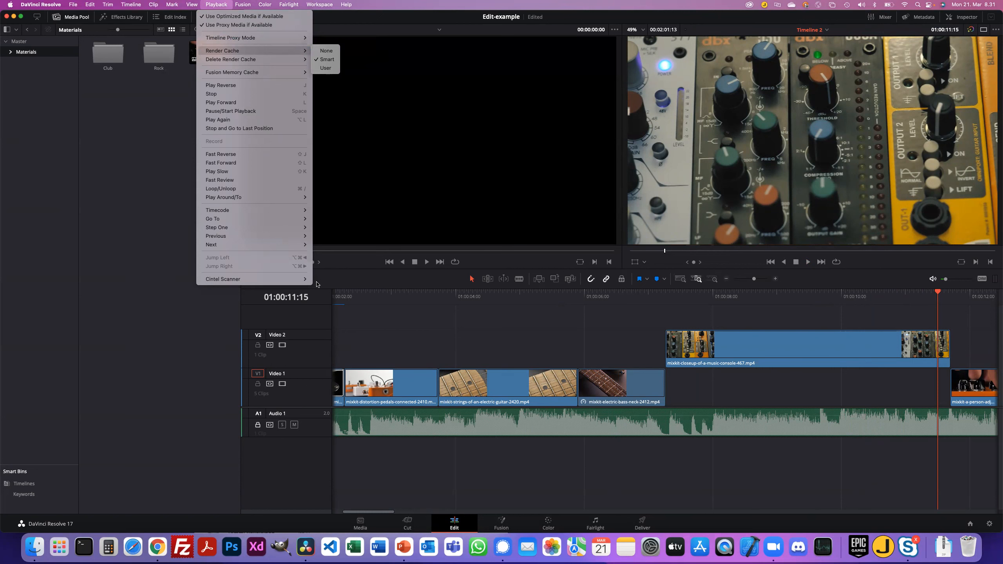
{"action": "left_click", "coordinate": [144, 283]}
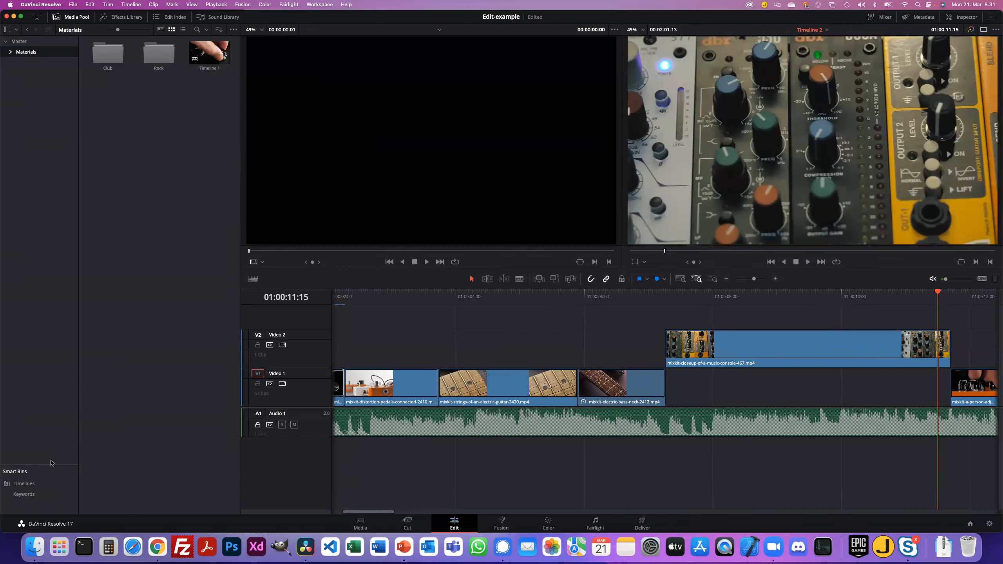
- Enlarge the Smart Bins area and show the contents of the Timelines smart bin
{"action": "left_click_drag", "start_coordinate": [56, 466], "coordinate": [49, 345]}
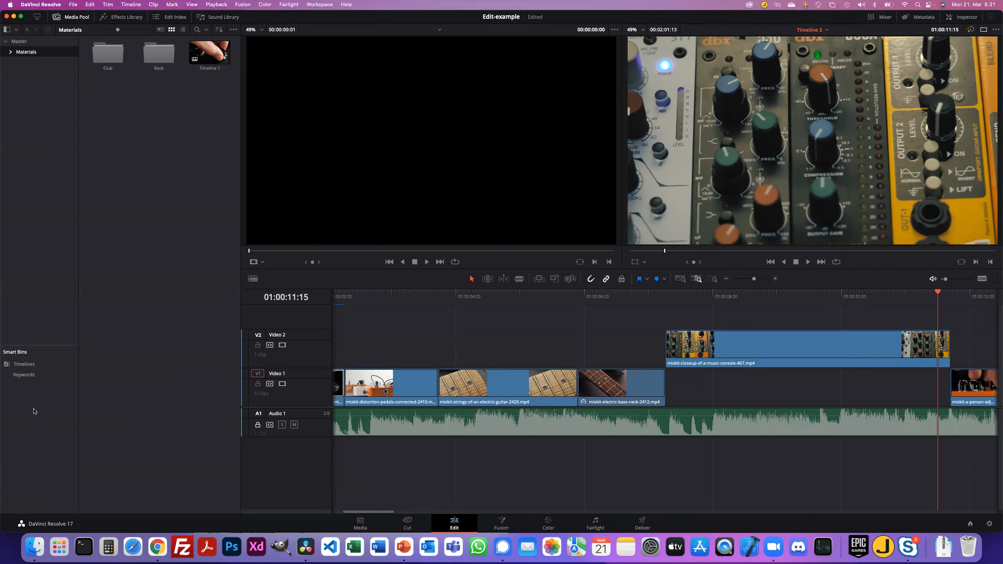
{"action": "left_click", "coordinate": [31, 365]}
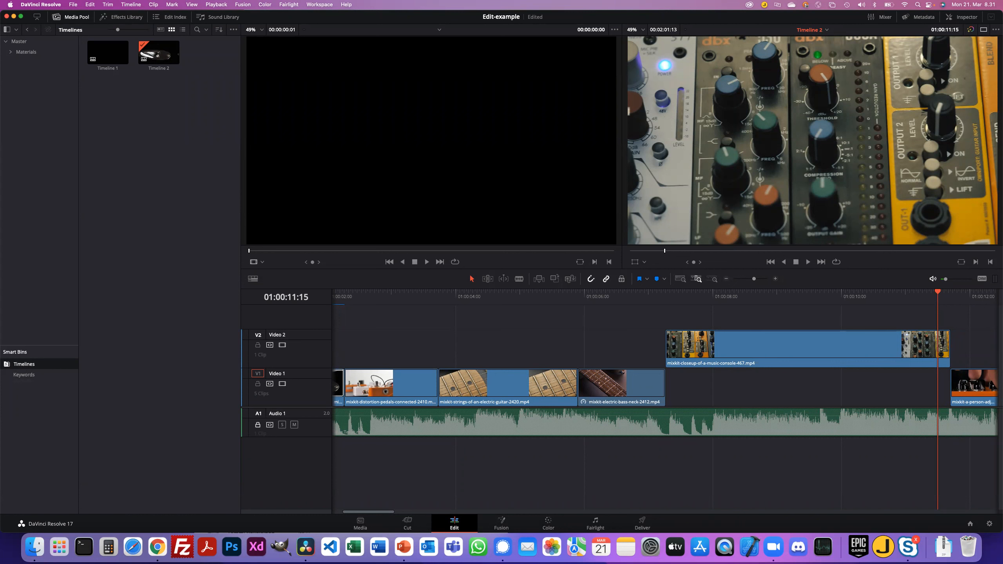
- Examine the Media Storage, Advanced, General, Control Panels and Audio Plugins system preferences, and leave without saving
{"action": "left_click", "coordinate": [30, 5]}
{"action": "left_click", "coordinate": [37, 47]}
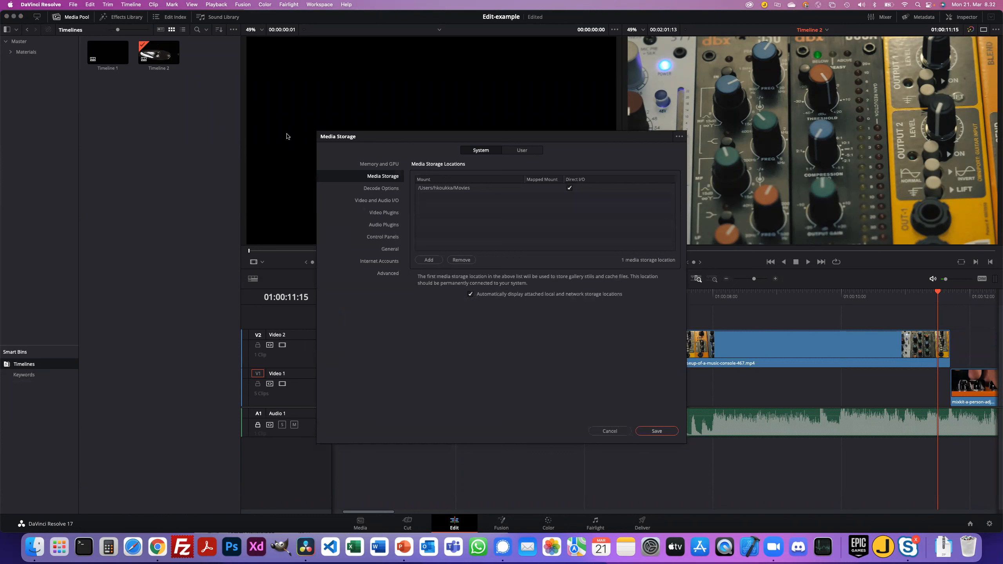
{"action": "left_click", "coordinate": [387, 275]}
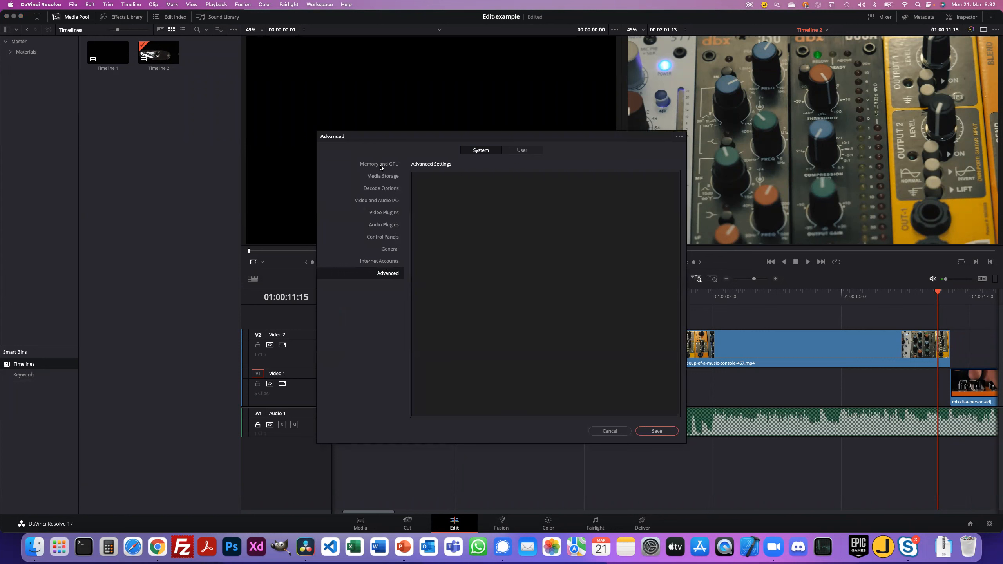
{"action": "left_click", "coordinate": [387, 249]}
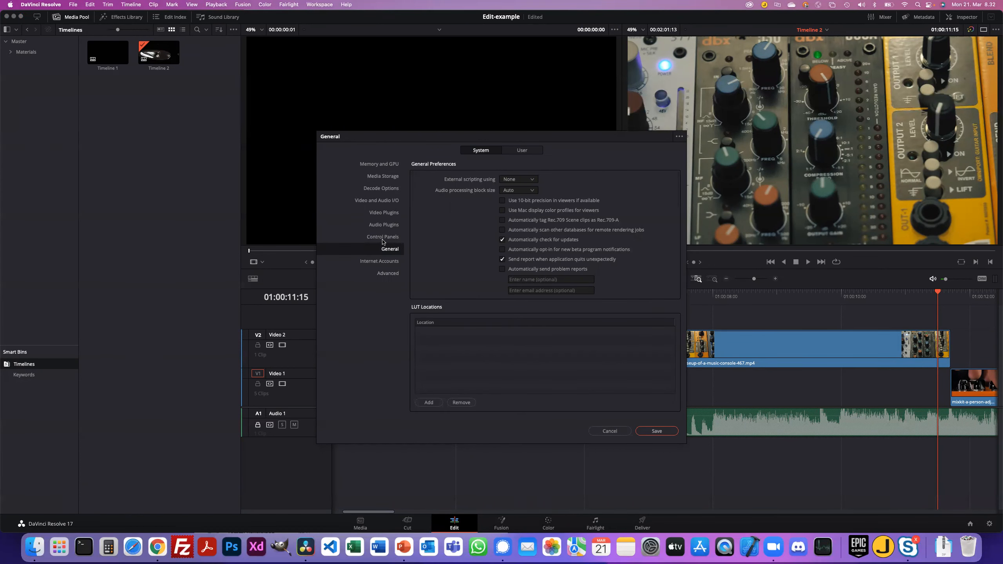
{"action": "left_click", "coordinate": [382, 239]}
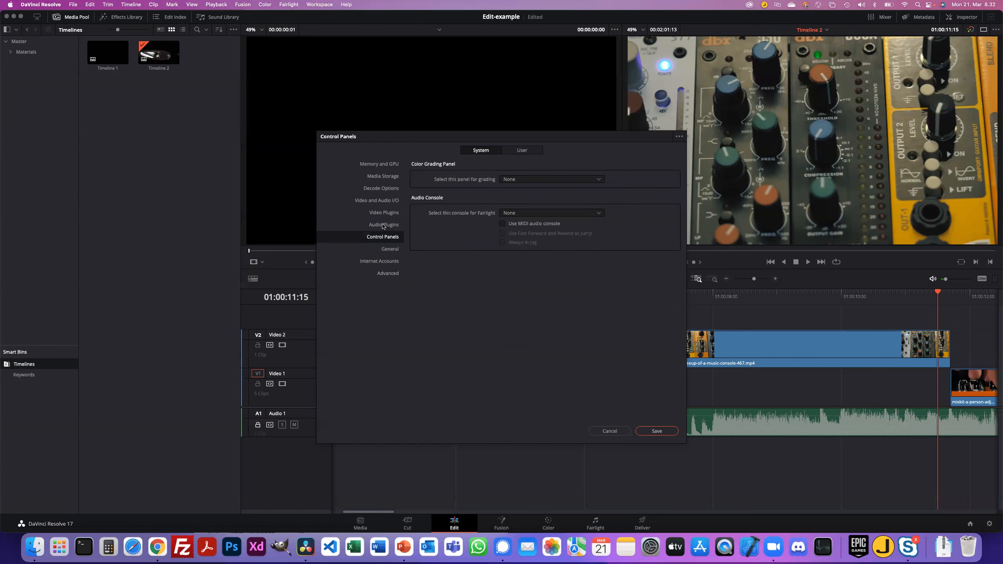
{"action": "left_click", "coordinate": [382, 225]}
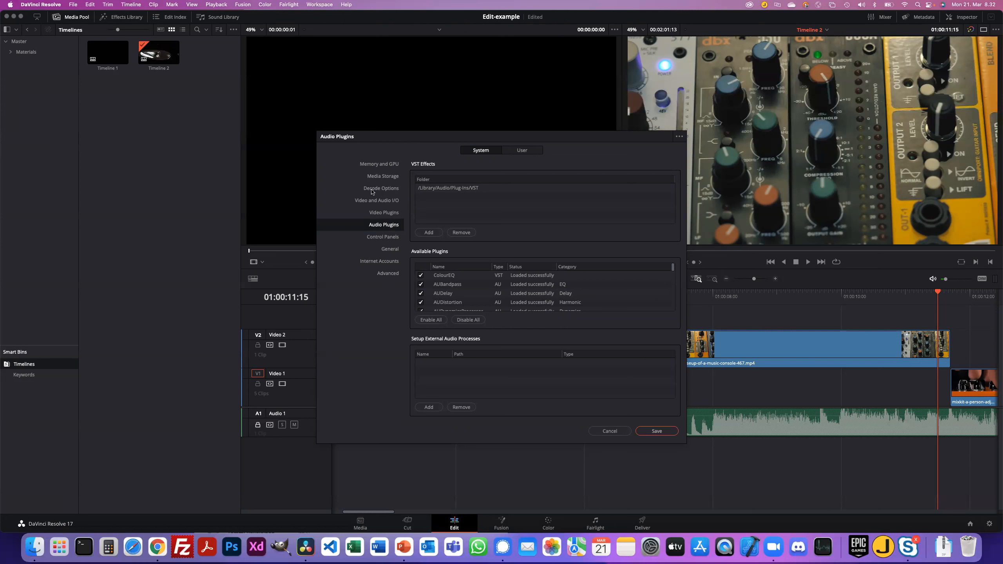
{"action": "left_click", "coordinate": [379, 178]}
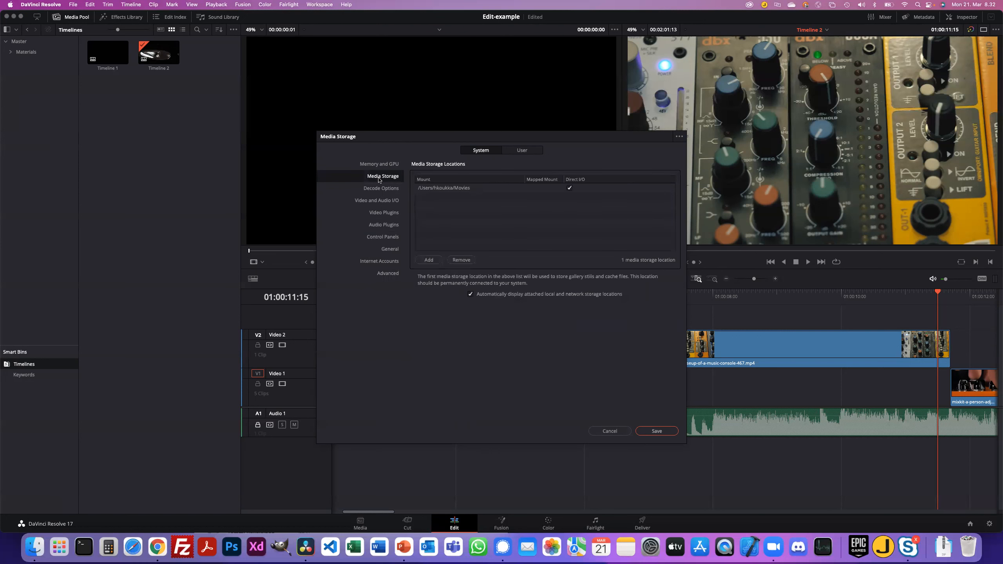
{"action": "left_click", "coordinate": [609, 432]}
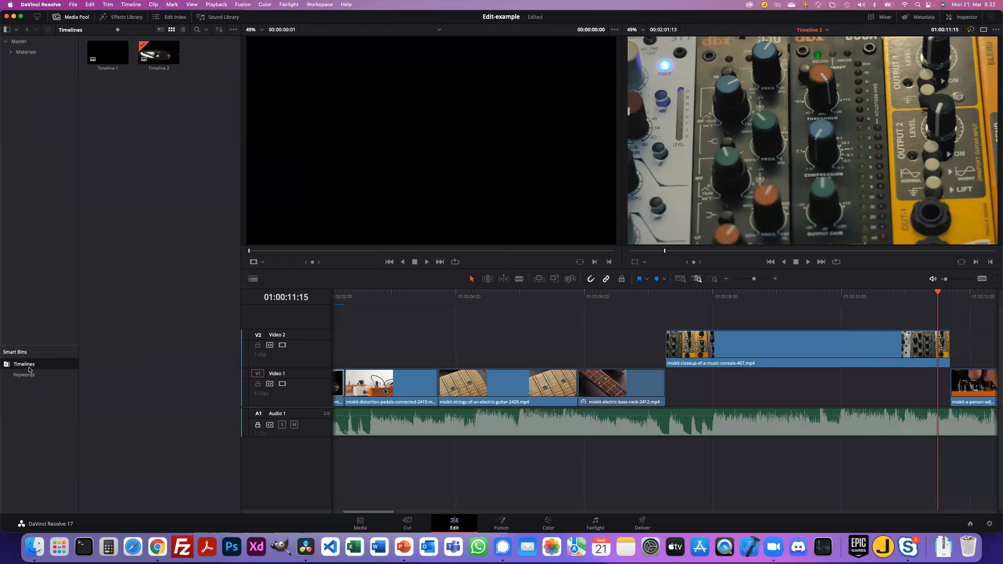
- Start a new smart bin and browse the rule categories, keeping MediaPool Properties as the category
{"action": "right_click", "coordinate": [27, 397]}
{"action": "left_click", "coordinate": [44, 410]}
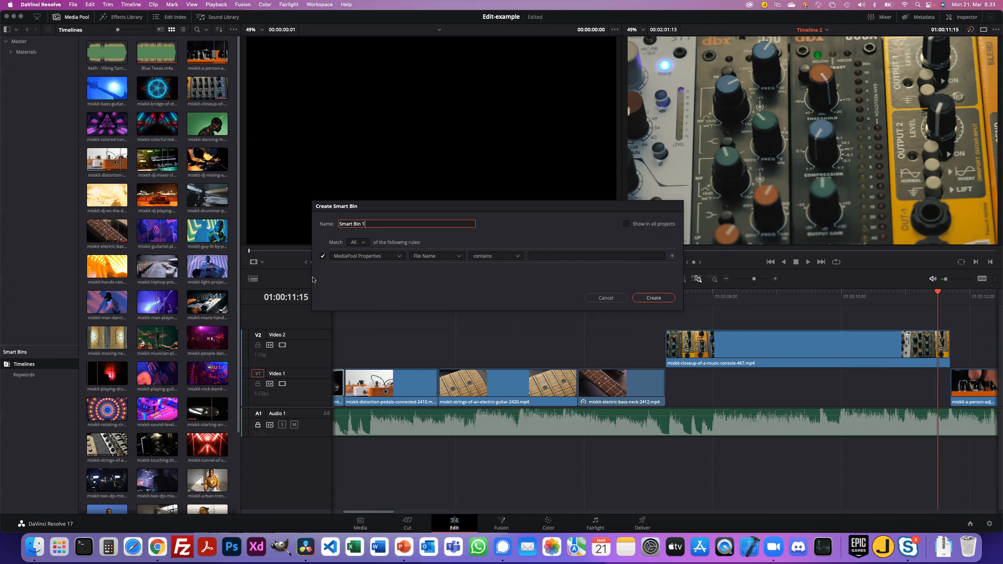
{"action": "left_click", "coordinate": [367, 256]}
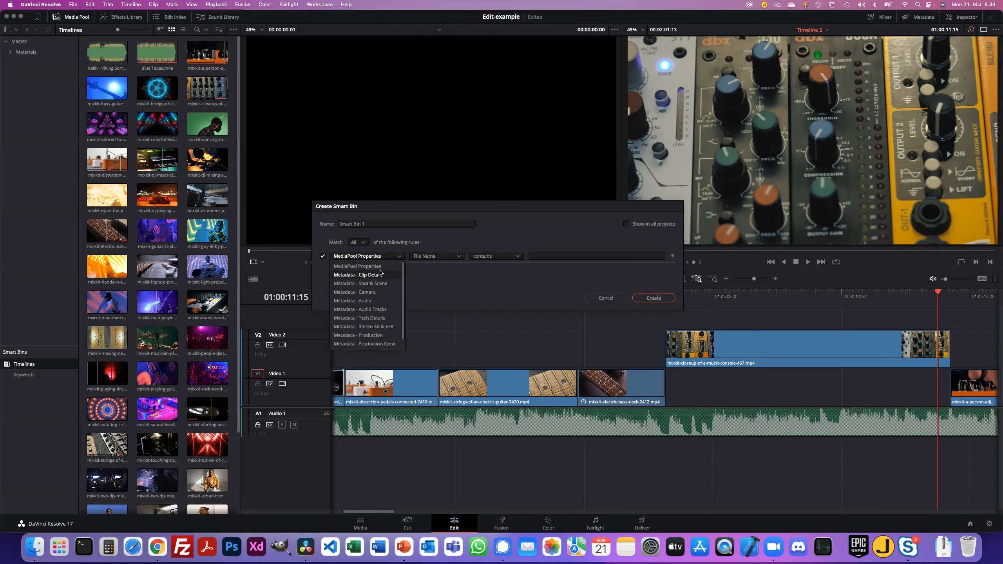
{"action": "scroll", "coordinate": [371, 276], "scroll_direction": "down", "scroll_amount": 1}
{"action": "scroll", "coordinate": [370, 270], "scroll_direction": "up", "scroll_amount": 1}
{"action": "scroll", "coordinate": [363, 278], "scroll_direction": "down", "scroll_amount": 1}
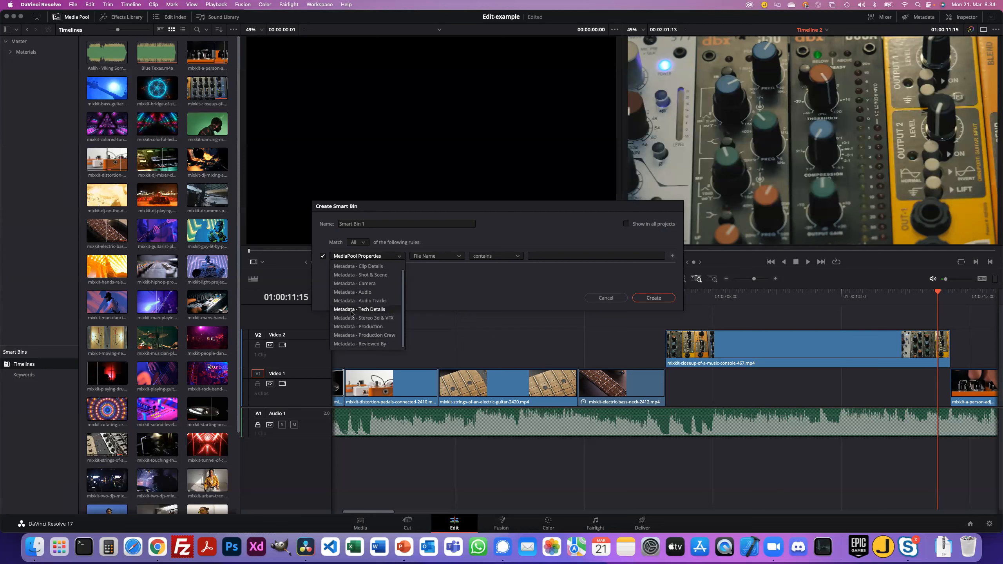
{"action": "scroll", "coordinate": [368, 276], "scroll_direction": "up", "scroll_amount": 1}
{"action": "left_click", "coordinate": [368, 268]}
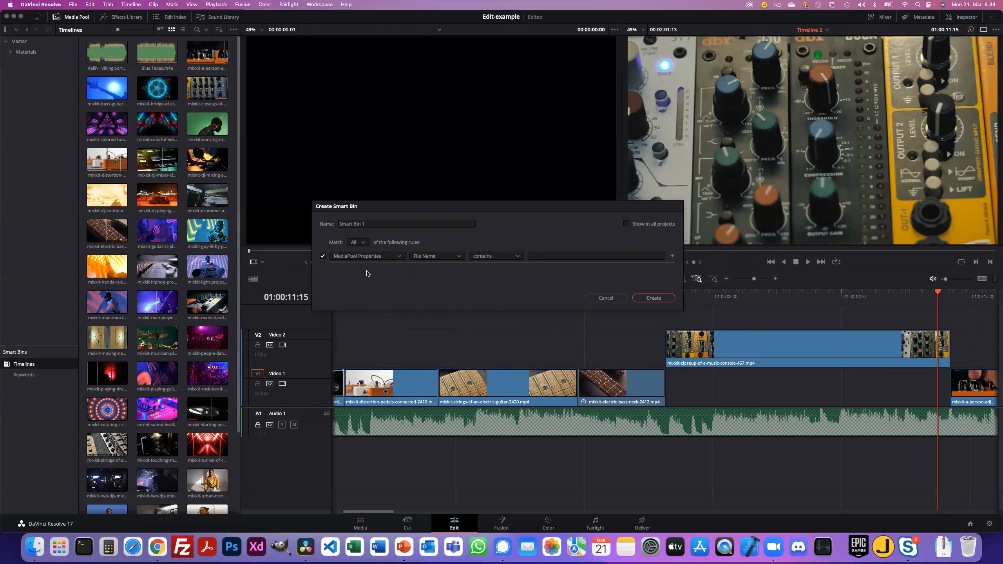
- Set the smart bin rule to Resolution is 1280 x 720 and name the bin LowRes
{"action": "left_click", "coordinate": [460, 257]}
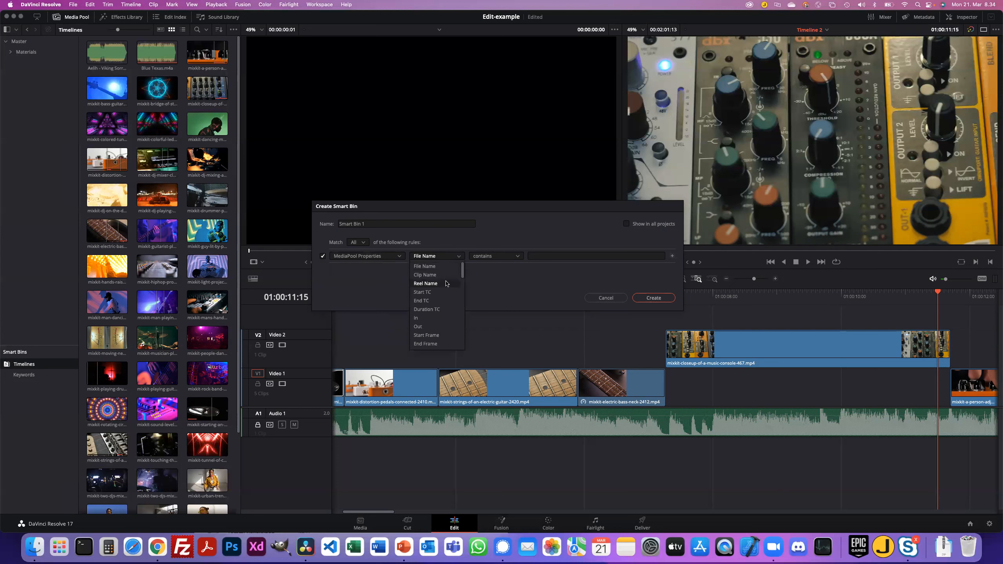
{"action": "scroll", "coordinate": [444, 283], "scroll_direction": "down", "scroll_amount": 3}
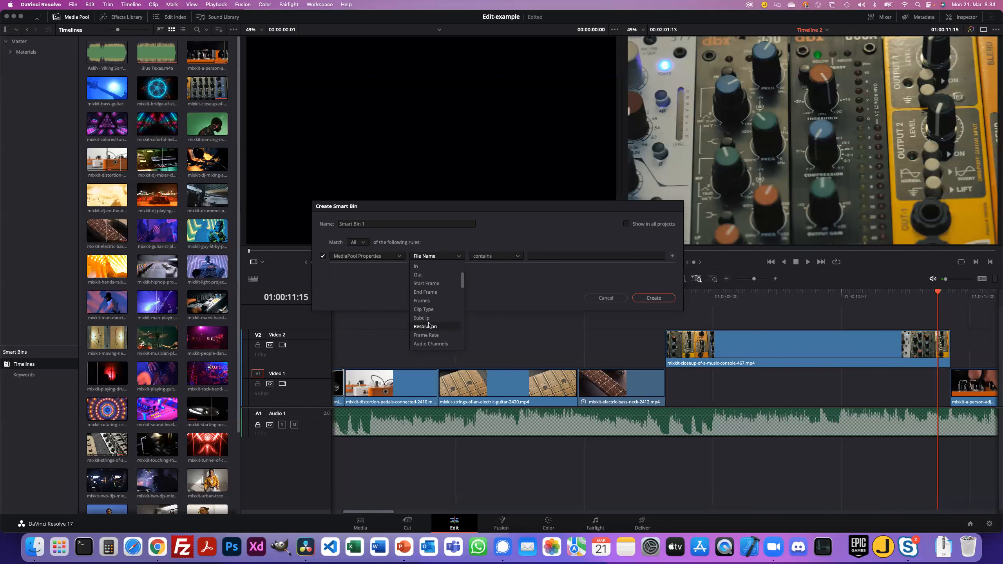
{"action": "left_click", "coordinate": [427, 327]}
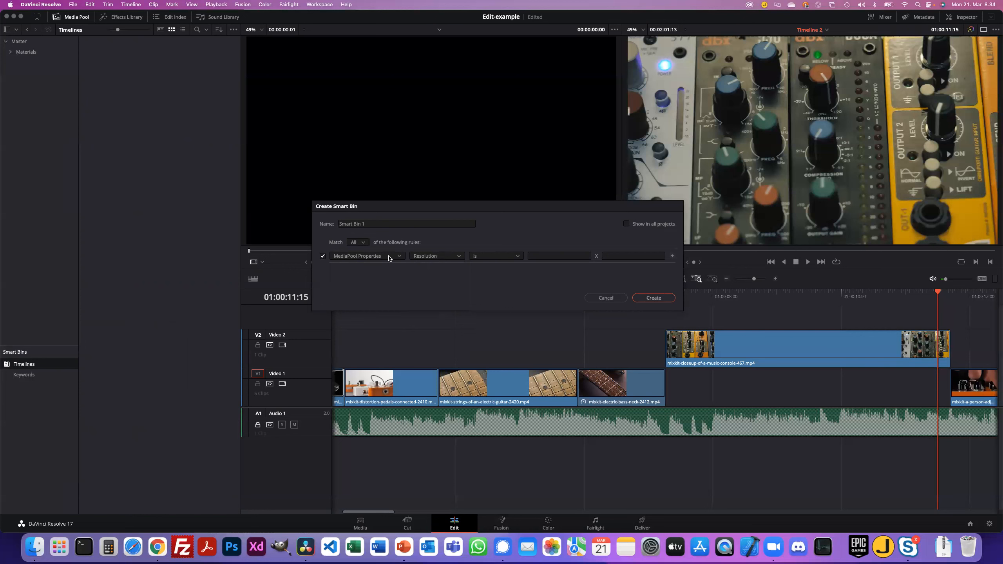
{"action": "left_click", "coordinate": [548, 257]}
{"action": "type", "text": "1280"}
{"action": "left_click", "coordinate": [621, 256]}
{"action": "type", "text": "720"}
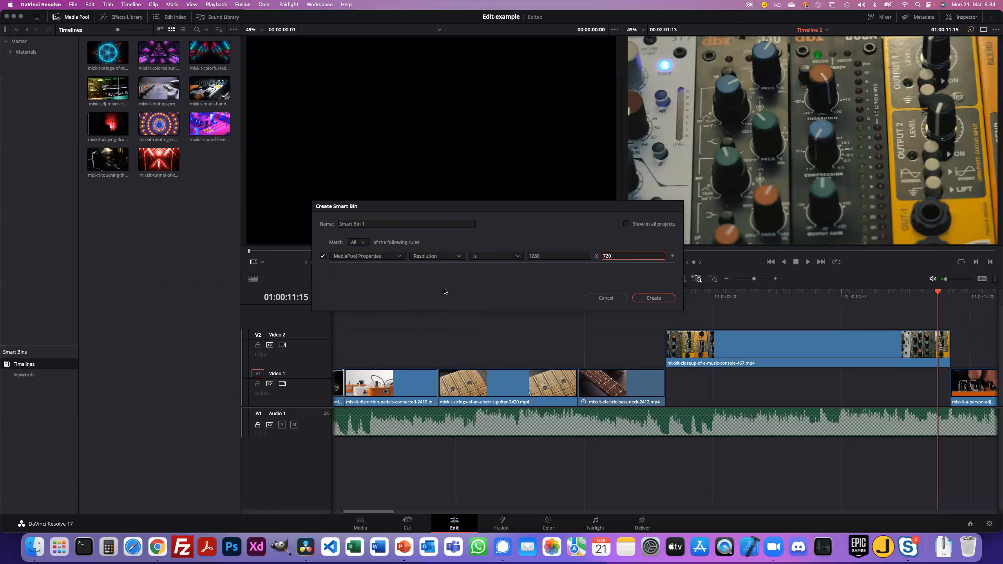
{"action": "left_click", "coordinate": [376, 224]}
{"action": "type", "text": "LowRes"}
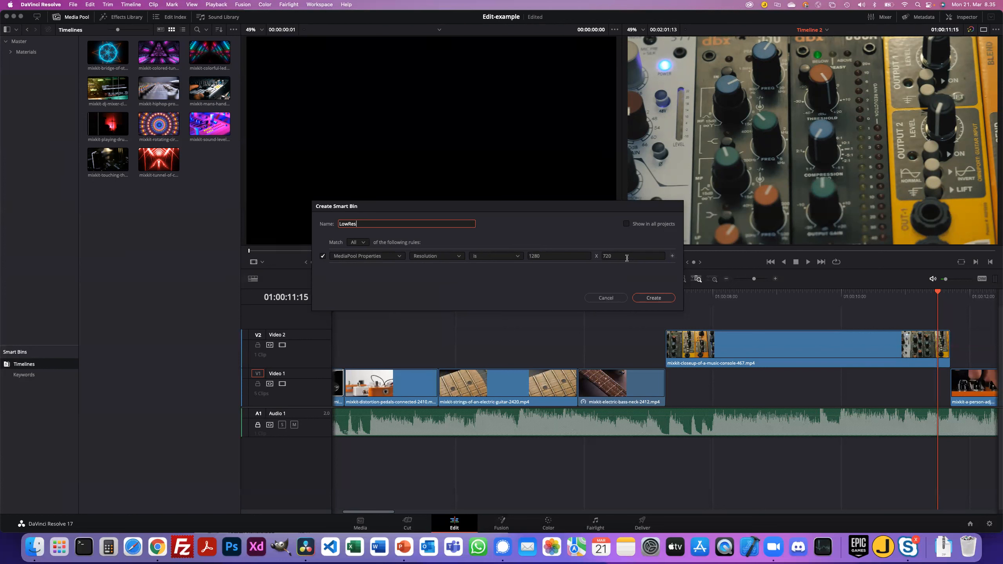
- Try the "is not" condition on the resolution rule and restore it to "is"
{"action": "left_click", "coordinate": [515, 256]}
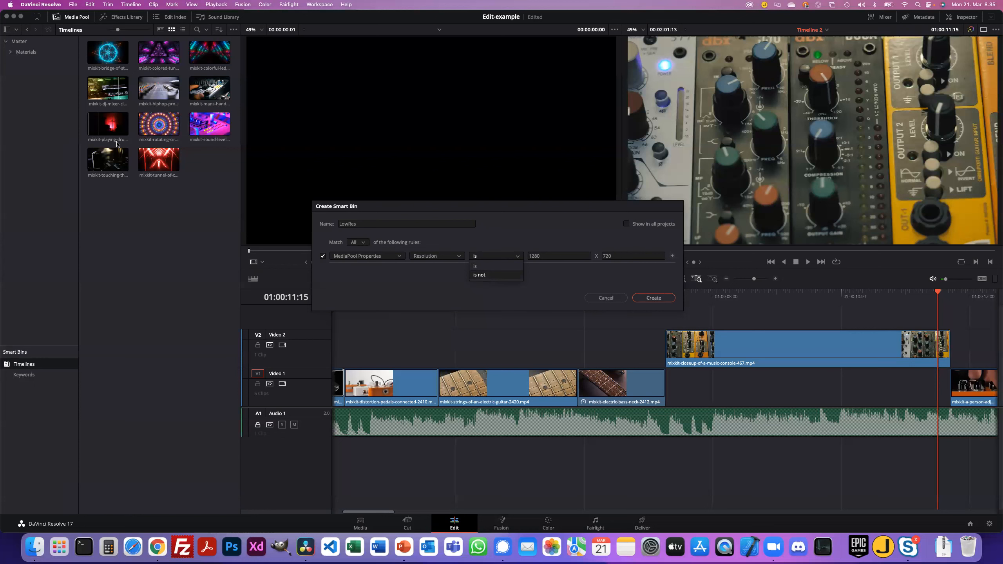
{"action": "left_click", "coordinate": [479, 275]}
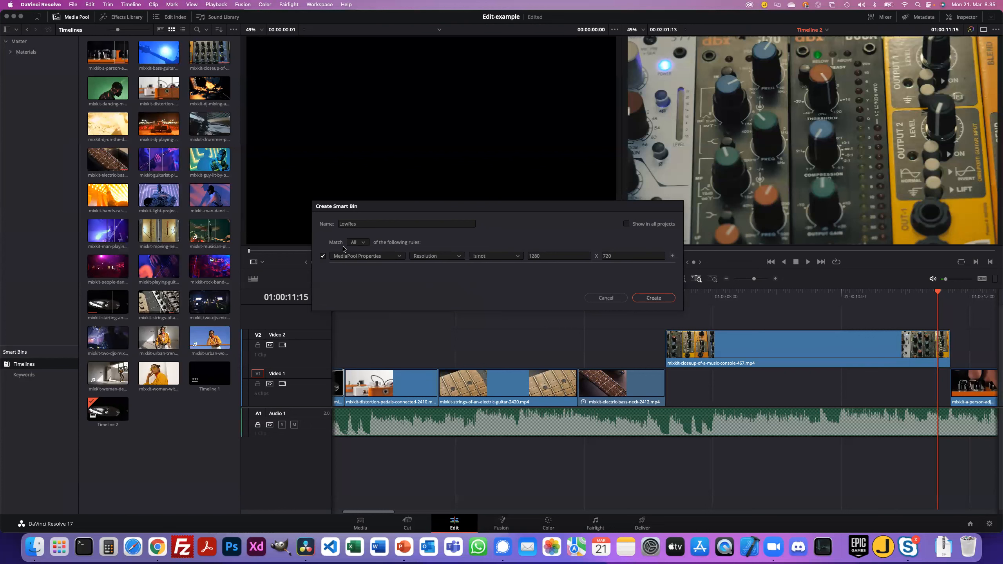
{"action": "left_click", "coordinate": [494, 259]}
{"action": "left_click", "coordinate": [492, 269]}
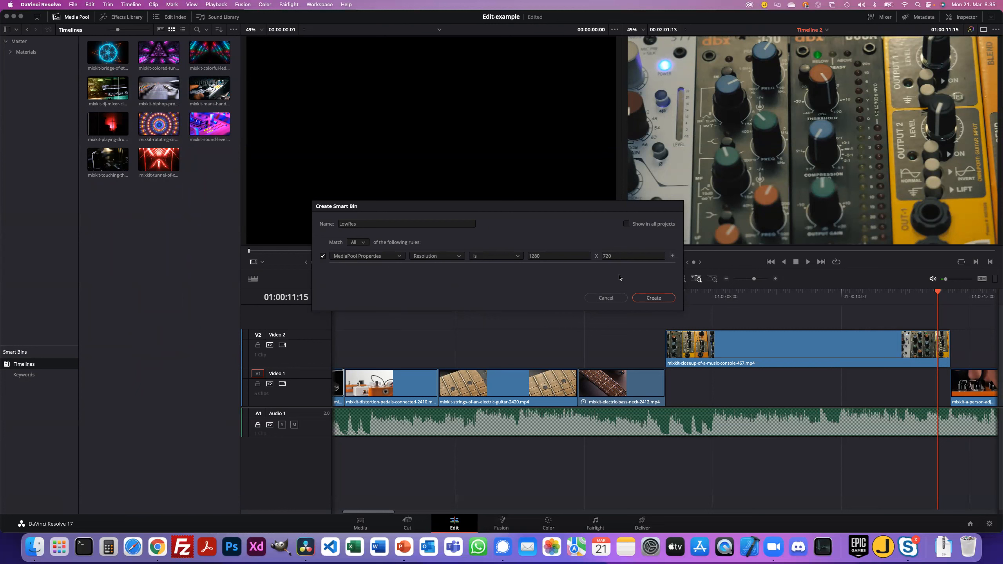
- Create the LowRes smart bin and compare its contents with the Materials bin
{"action": "left_click", "coordinate": [654, 298]}
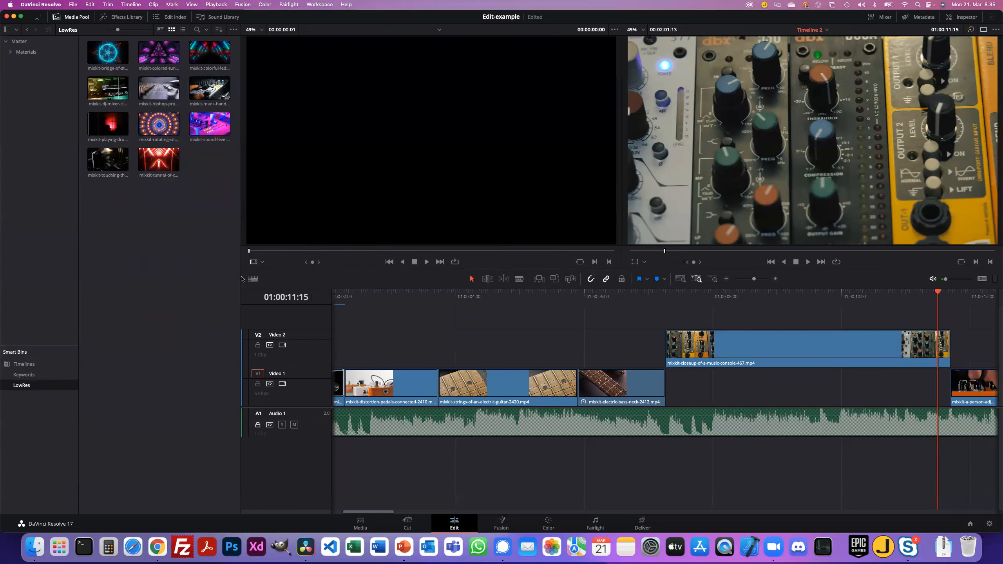
{"action": "left_click", "coordinate": [43, 246]}
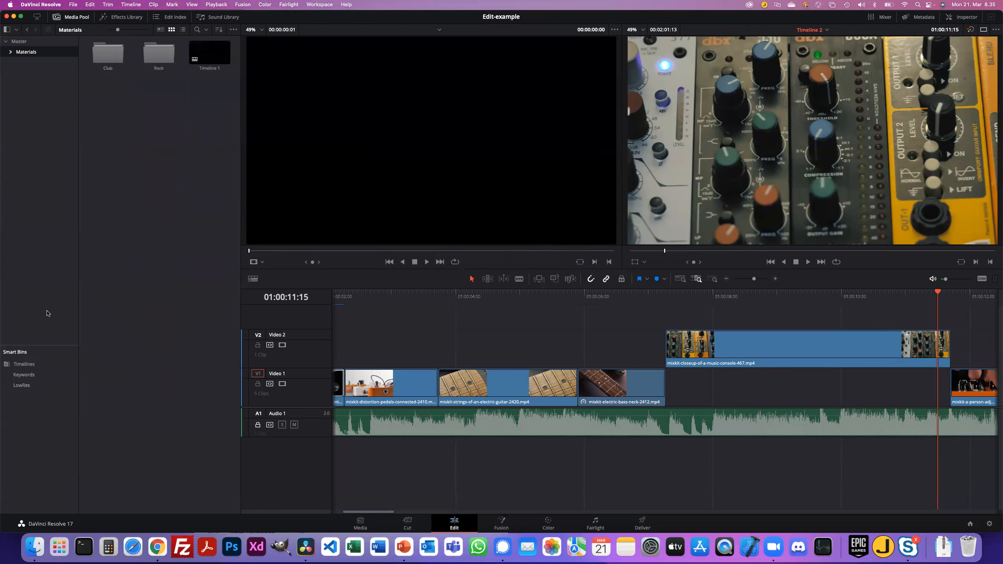
{"action": "left_click", "coordinate": [24, 388]}
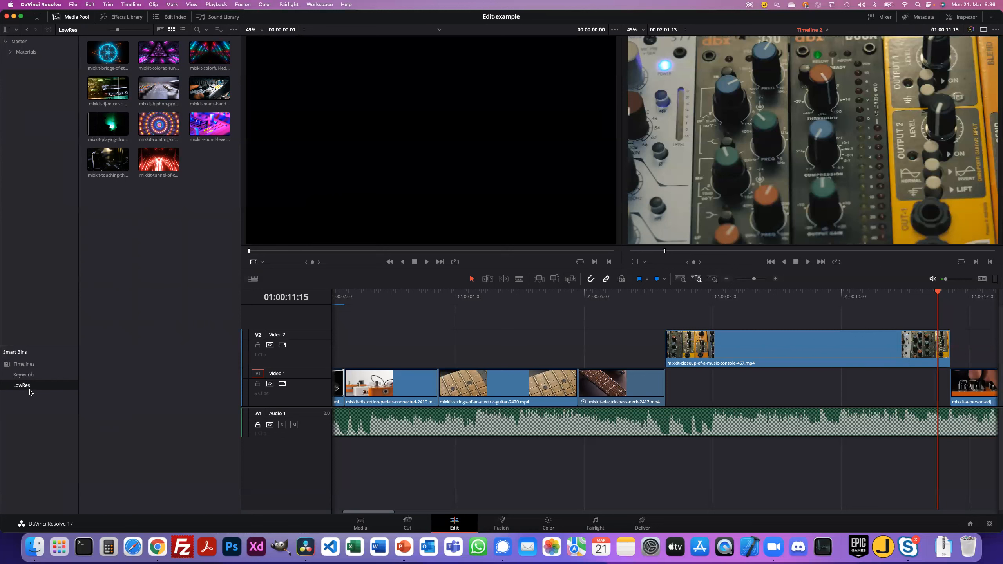
- Examine the Memory and GPU, UI Settings, Project Save and Load and Editing preferences, including Automatic Smart Bins, and leave without saving
{"action": "right_click", "coordinate": [23, 408]}
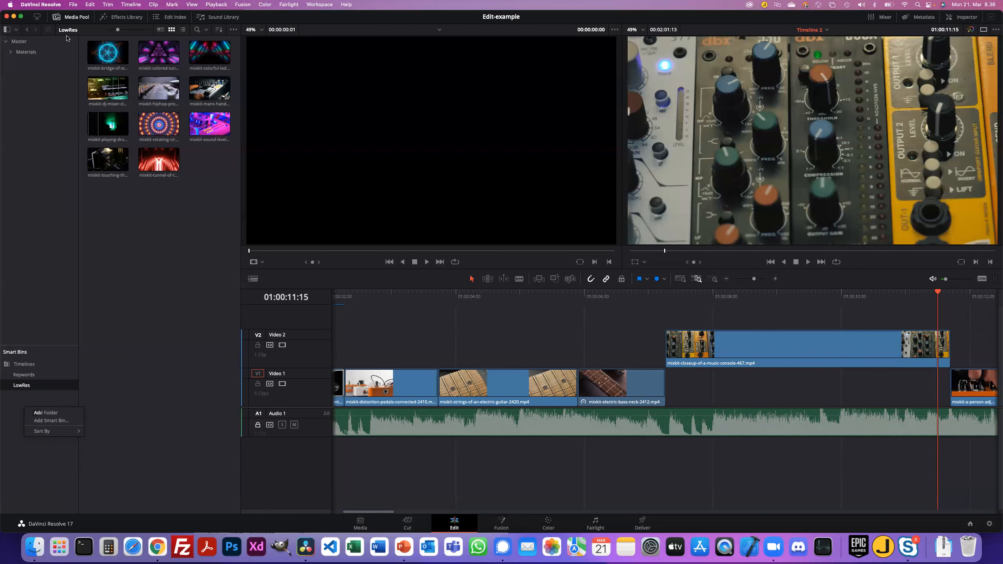
{"action": "left_click", "coordinate": [38, 5]}
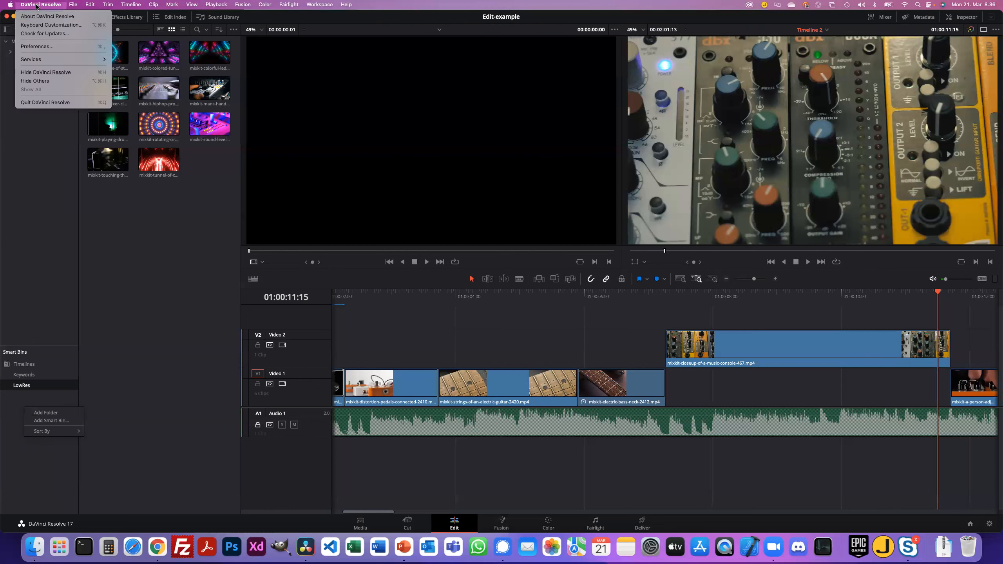
{"action": "left_click", "coordinate": [29, 47]}
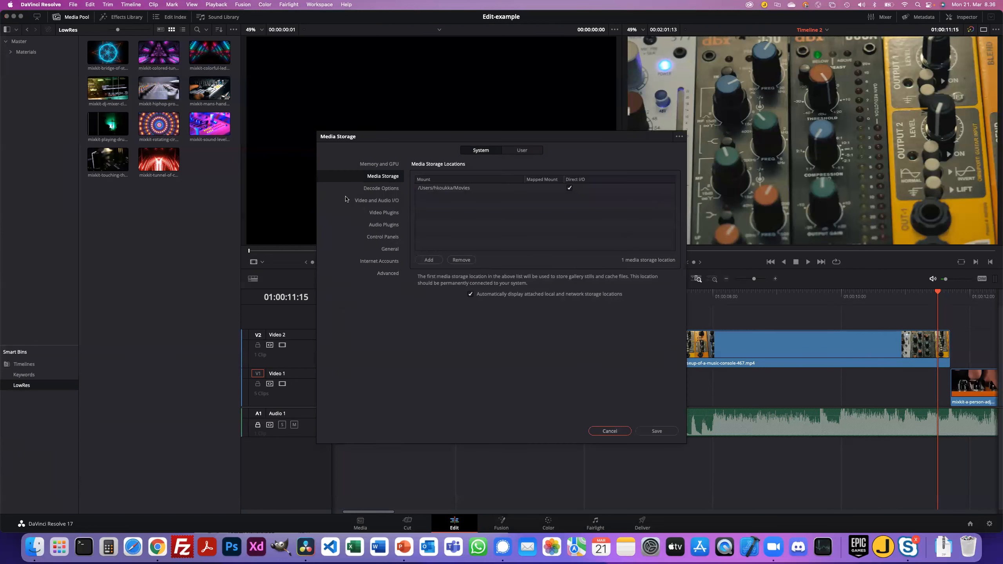
{"action": "left_click", "coordinate": [380, 164]}
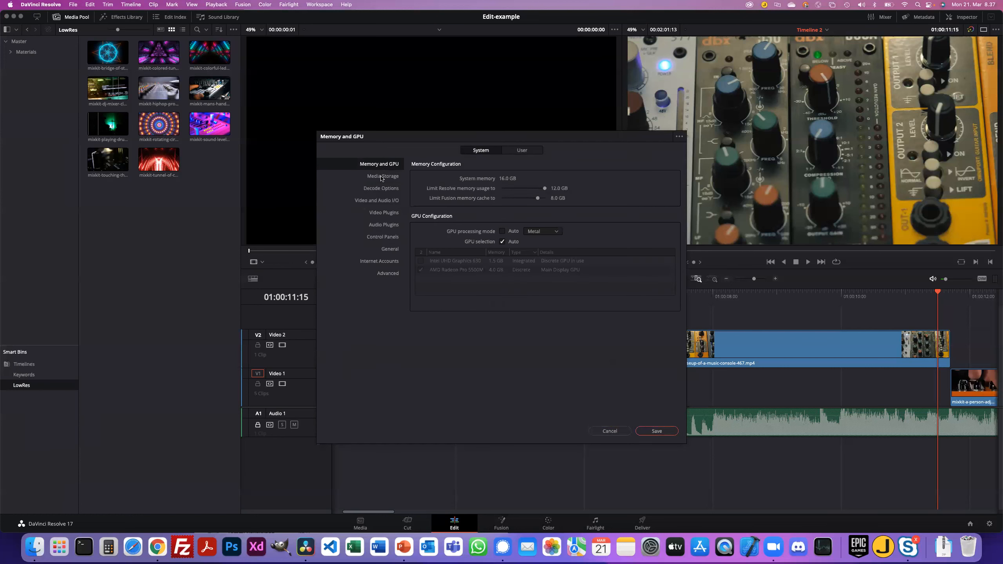
{"action": "left_click", "coordinate": [521, 151]}
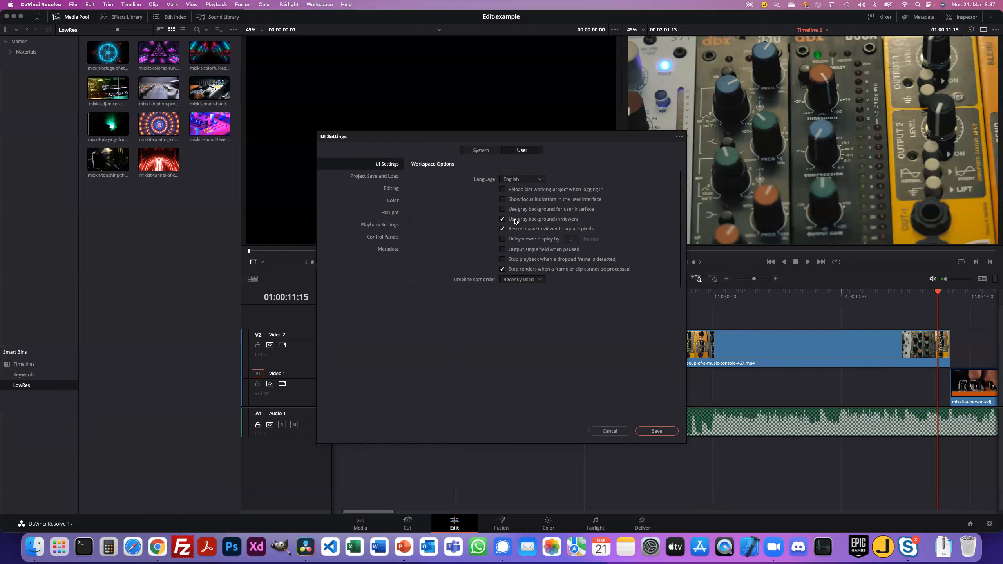
{"action": "left_click", "coordinate": [376, 179]}
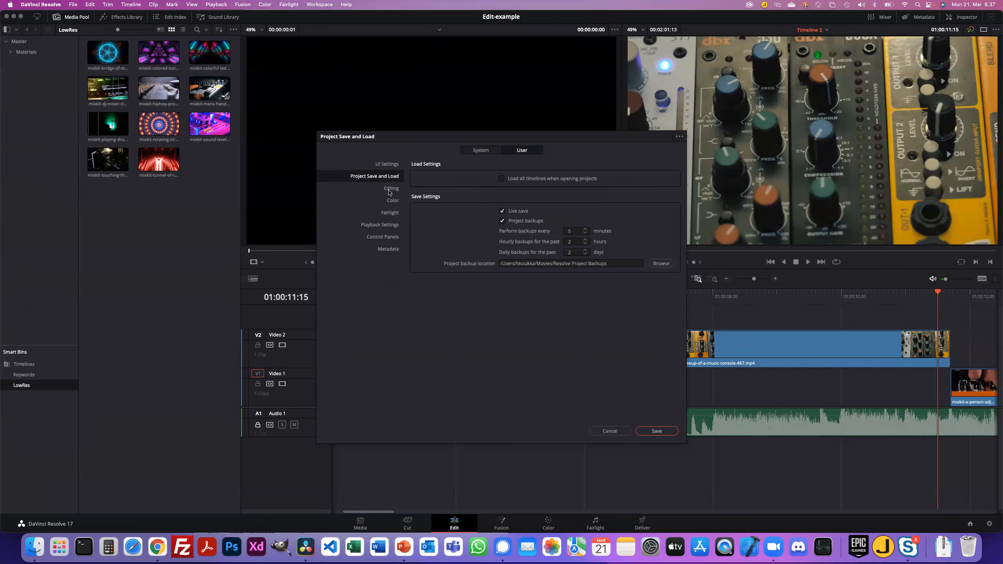
{"action": "left_click", "coordinate": [388, 192]}
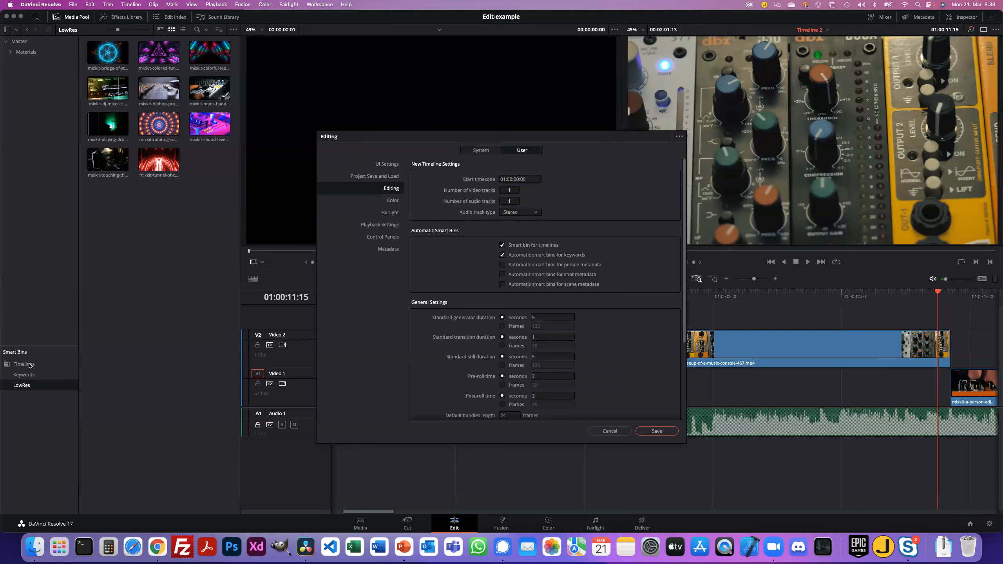
{"action": "left_click", "coordinate": [612, 432]}
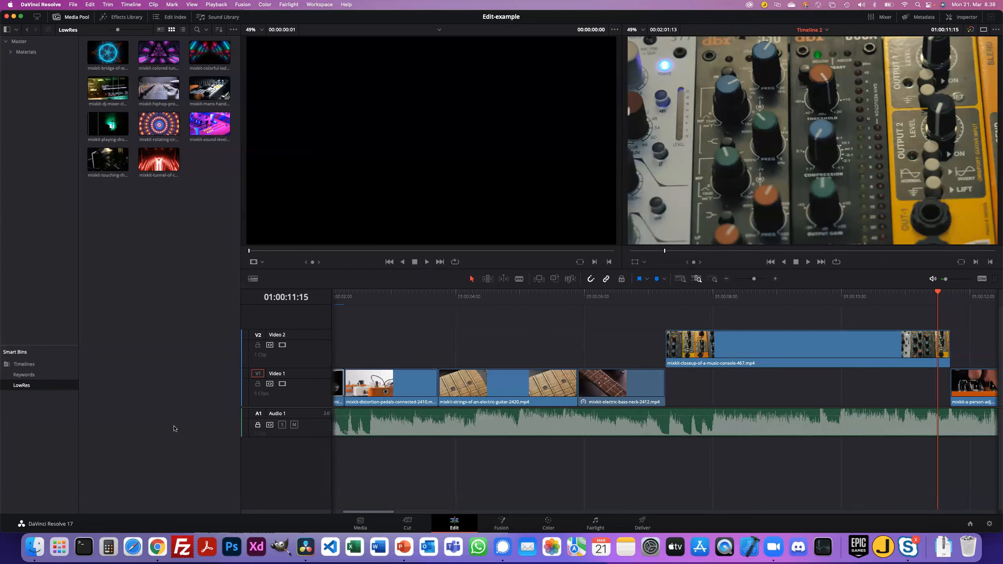
- Show the Timelines smart bin and compare it with the timeline viewer's list of timelines, without switching timelines
{"action": "left_click", "coordinate": [35, 366]}
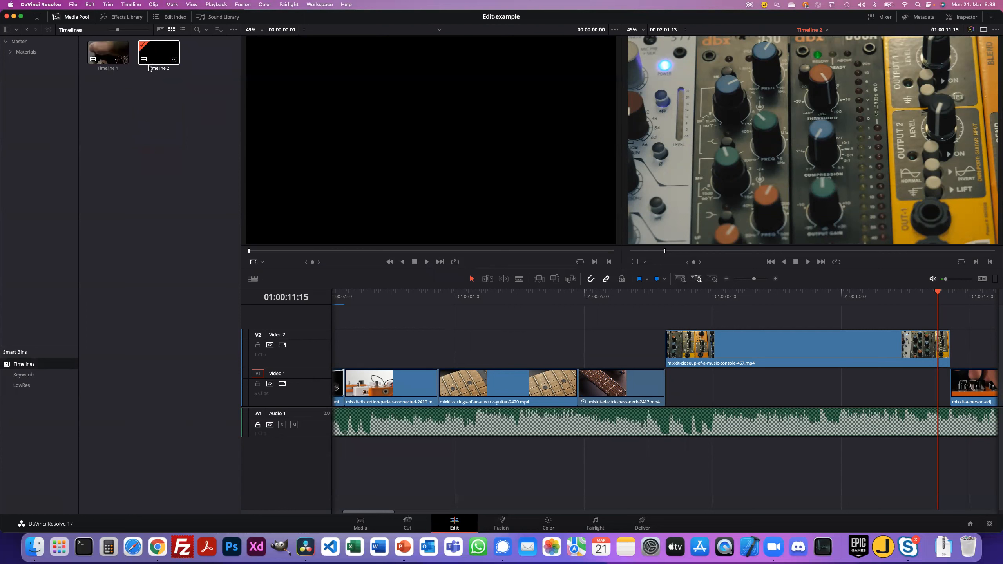
{"action": "left_click", "coordinate": [827, 30]}
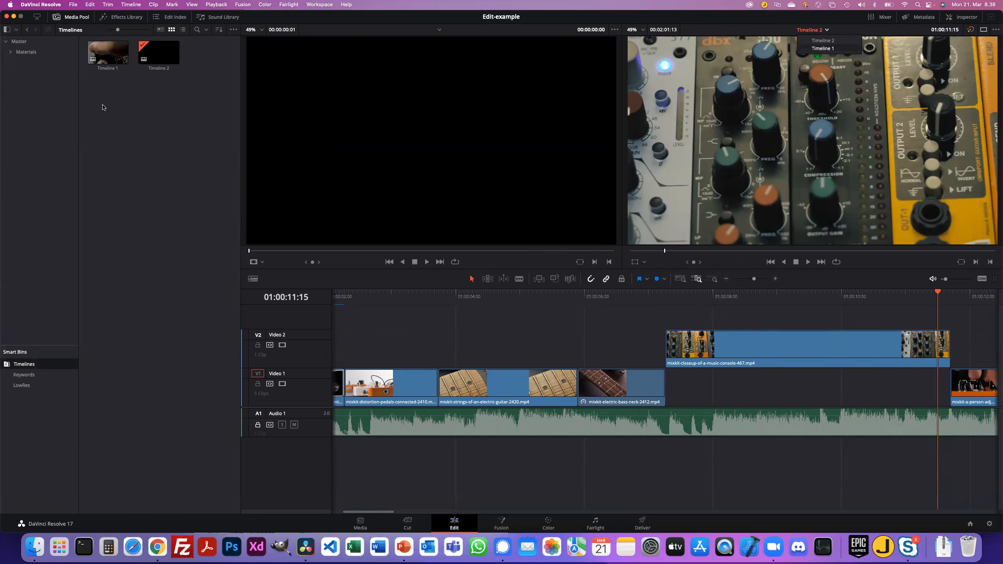
{"action": "left_click", "coordinate": [118, 109]}
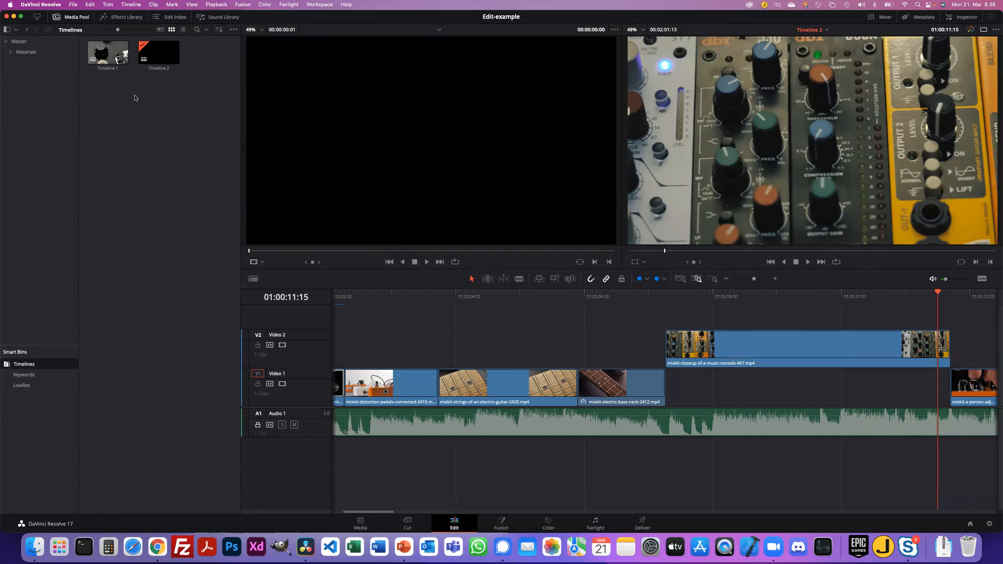
{"action": "left_click", "coordinate": [112, 70]}
{"action": "scroll", "coordinate": [733, 211], "scroll_direction": "up", "scroll_amount": 1}
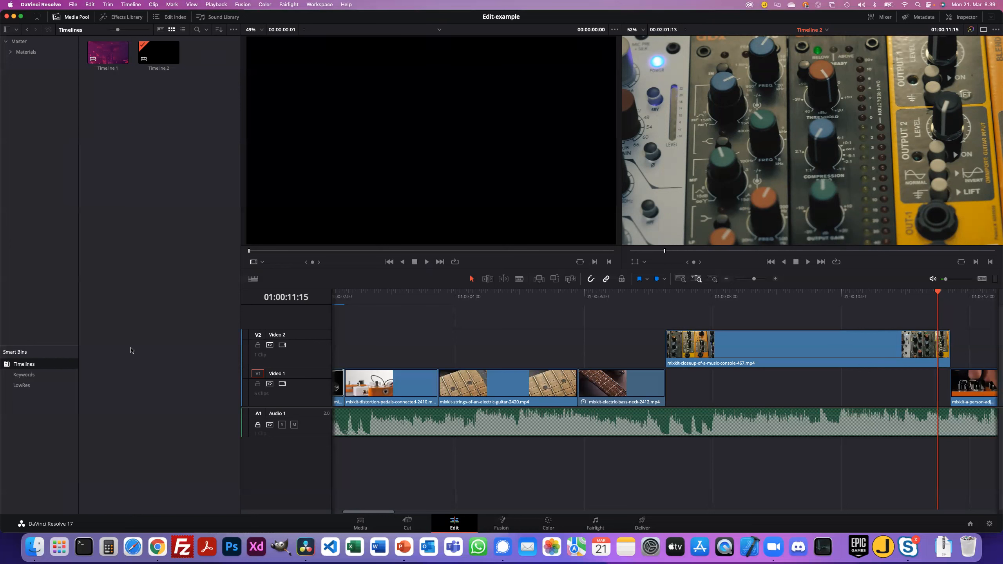
- Open the Rock folder's Video bin within Materials and load the clip of the man playing bass on a stage into the source viewer
{"action": "left_click", "coordinate": [24, 52]}
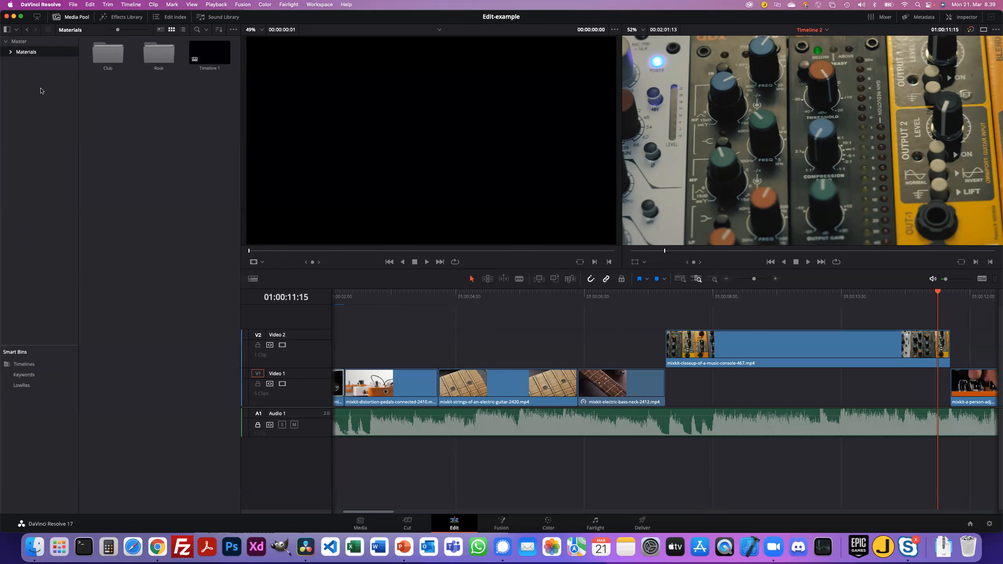
{"action": "double_click", "coordinate": [152, 60]}
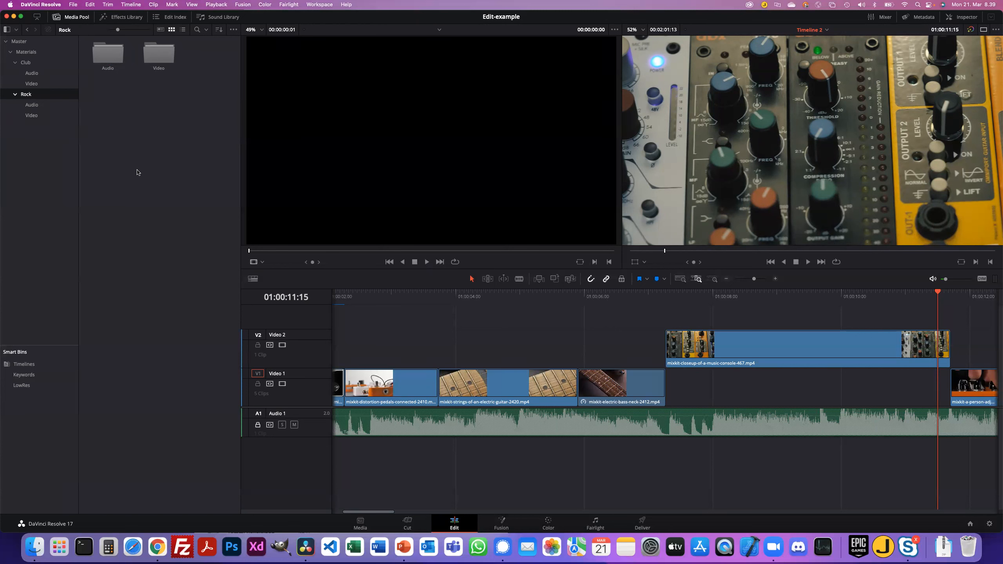
{"action": "left_click", "coordinate": [109, 54]}
{"action": "double_click", "coordinate": [166, 55]}
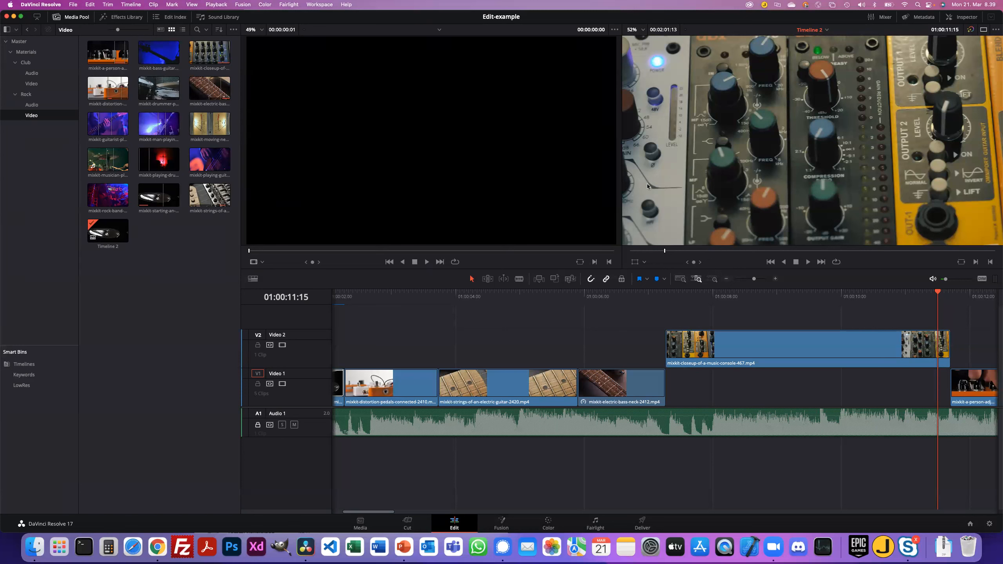
{"action": "left_click", "coordinate": [154, 127]}
{"action": "left_click_drag", "start_coordinate": [154, 127], "coordinate": [326, 153]}
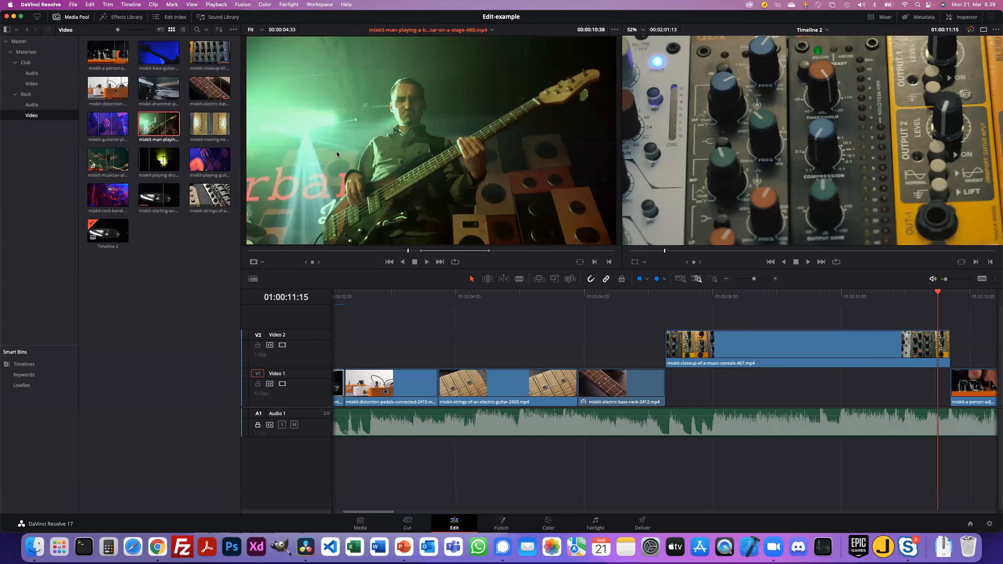
- Play a short stretch of the bass player source clip, then zoom its image in and back out to 39%
{"action": "key", "text": "space"}
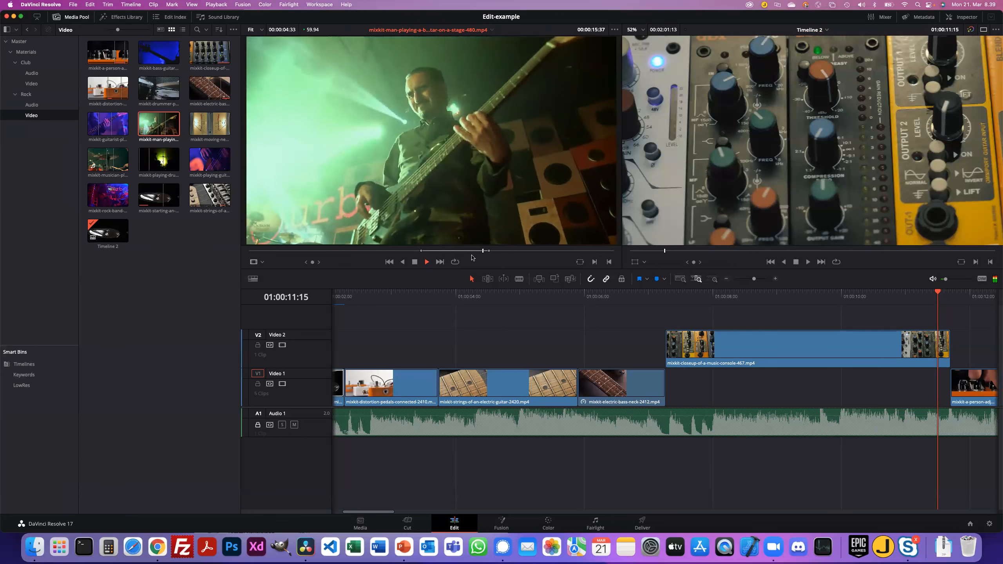
{"action": "key", "text": "space"}
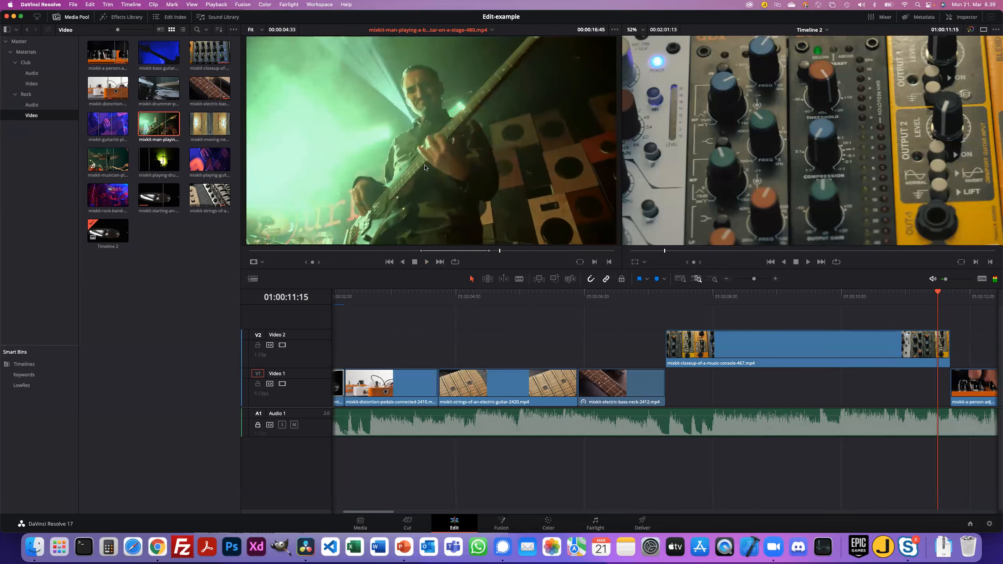
{"action": "scroll", "coordinate": [409, 167], "scroll_direction": "up", "scroll_amount": 5}
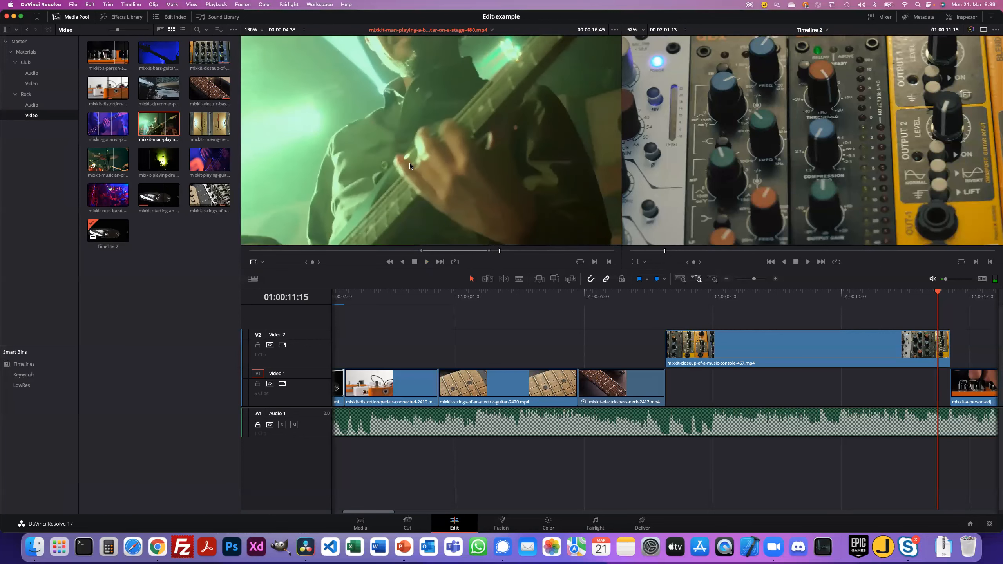
{"action": "scroll", "coordinate": [410, 166], "scroll_direction": "down", "scroll_amount": 6}
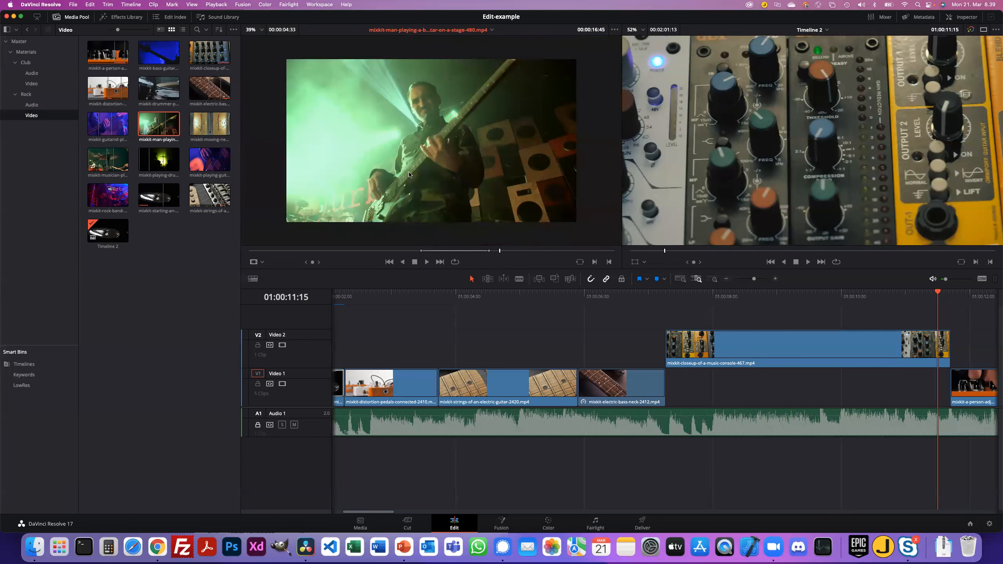
- Try a Ripple Overwrite of the bass player source clip into the Video 1 gap at 01:00:11:15, then undo it
{"action": "scroll", "coordinate": [409, 174], "scroll_direction": "up", "scroll_amount": 1}
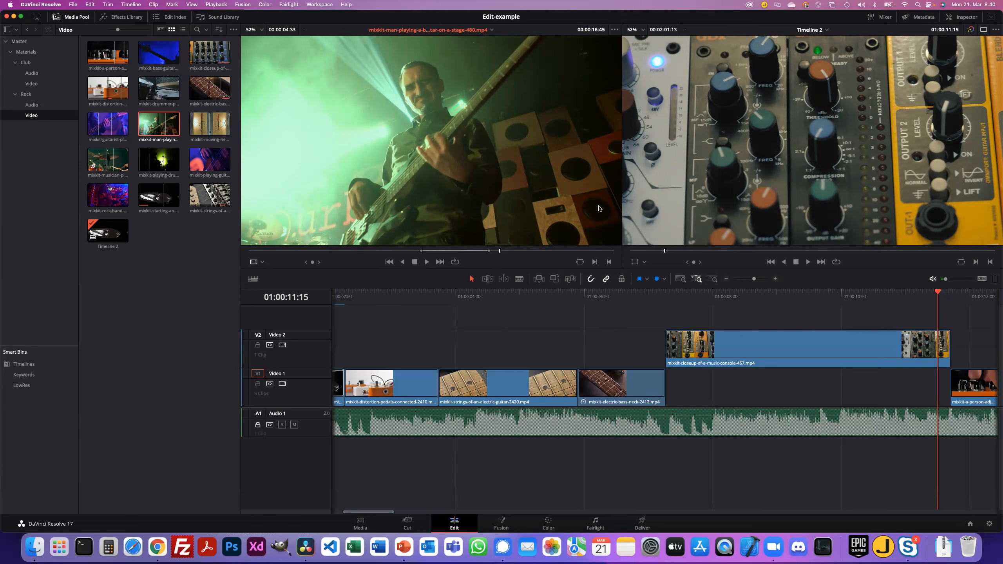
{"action": "left_click_drag", "start_coordinate": [537, 176], "coordinate": [855, 189]}
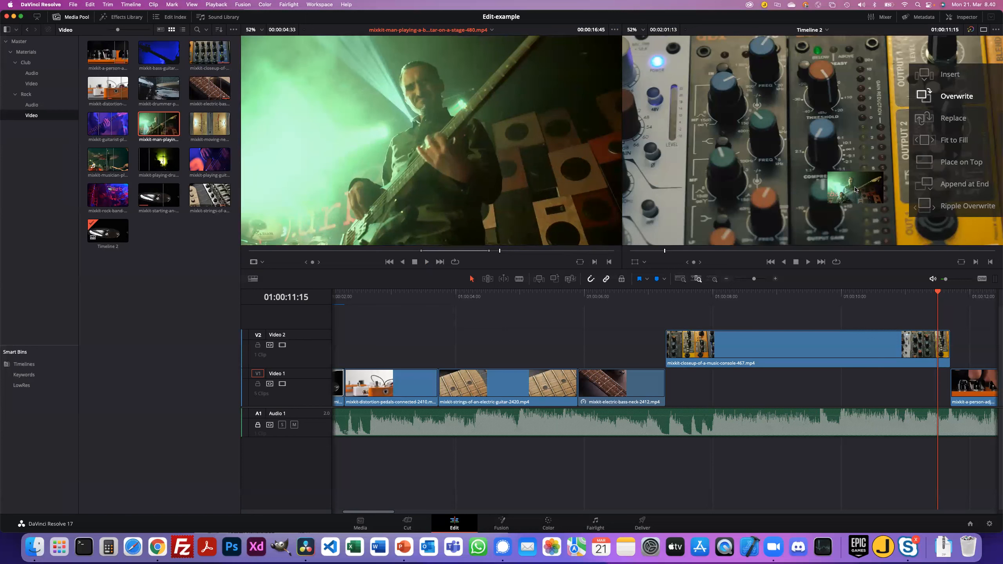
{"action": "left_click_drag", "start_coordinate": [854, 189], "coordinate": [938, 200]}
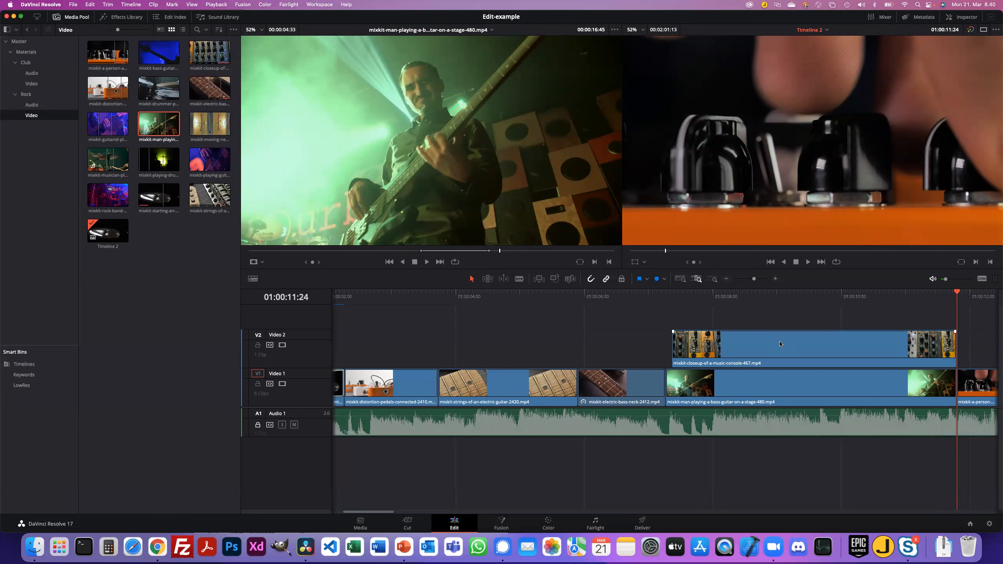
{"action": "key", "text": "super+z"}
{"action": "key", "text": "super+z"}
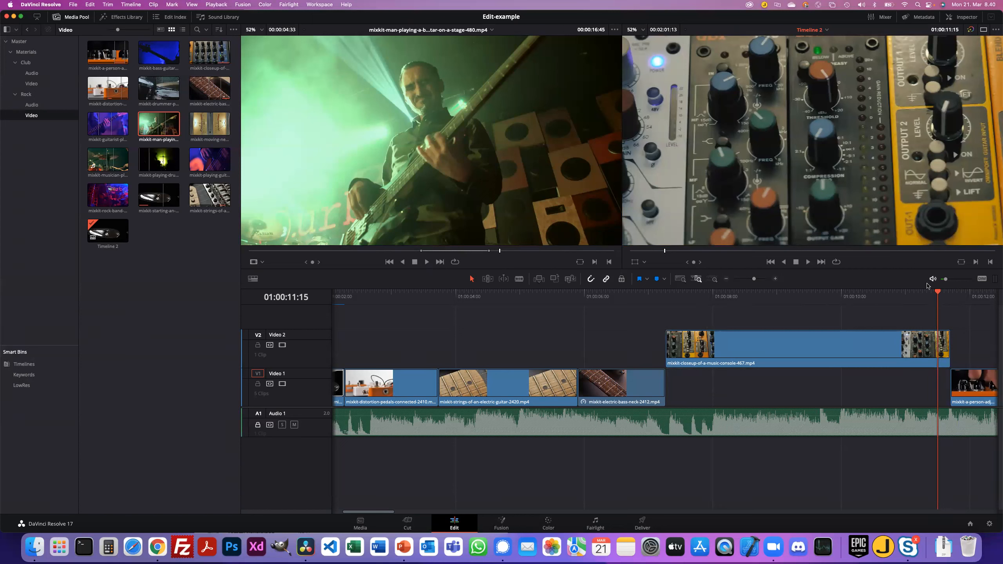
- Try a Ripple Overwrite of the electric bass neck clip at 01:00:06:10 with the bass player source clip, then undo it and save the project
{"action": "left_click_drag", "start_coordinate": [938, 292], "coordinate": [605, 293]}
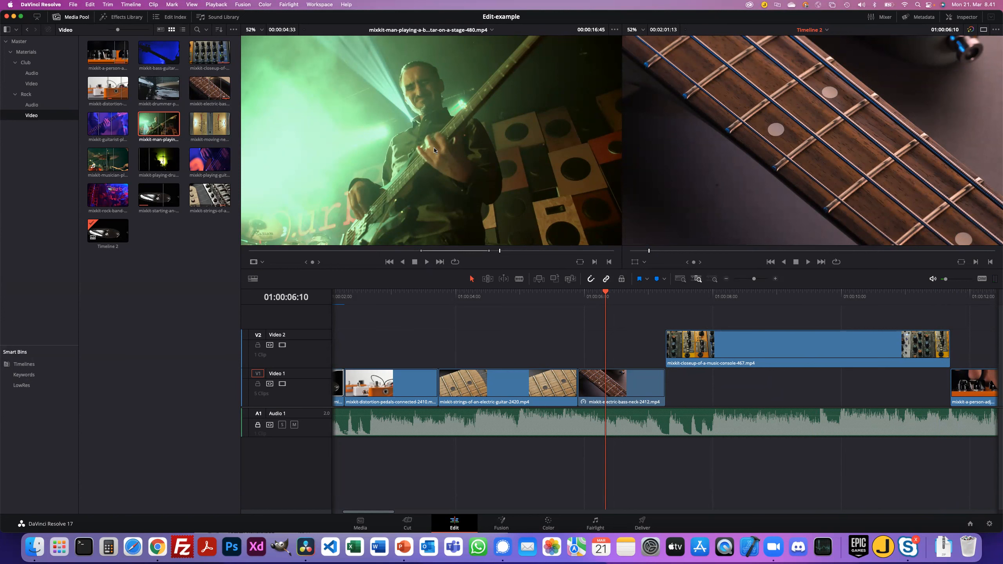
{"action": "left_click", "coordinate": [443, 188]}
{"action": "left_click_drag", "start_coordinate": [444, 188], "coordinate": [931, 207]}
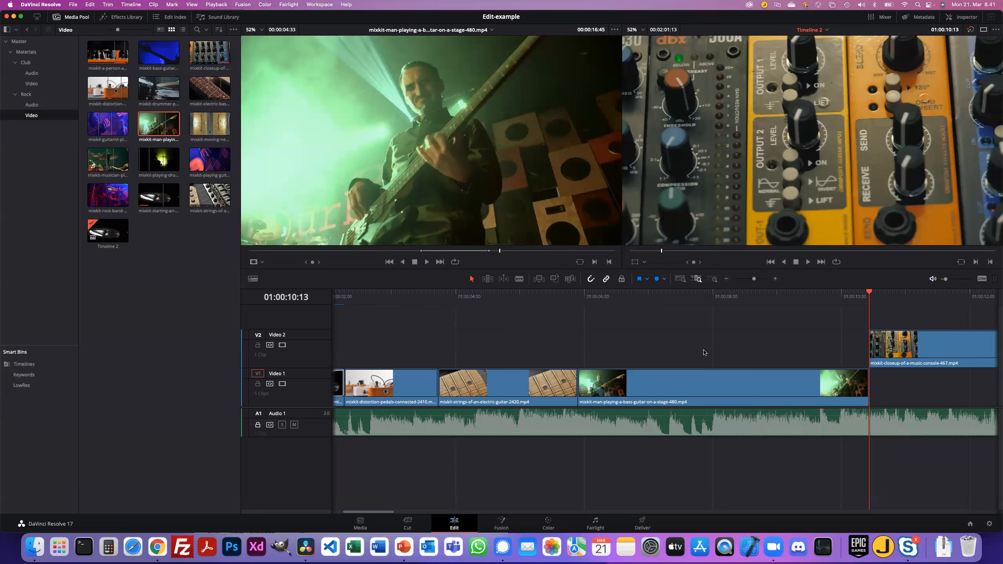
{"action": "key", "text": "super+z"}
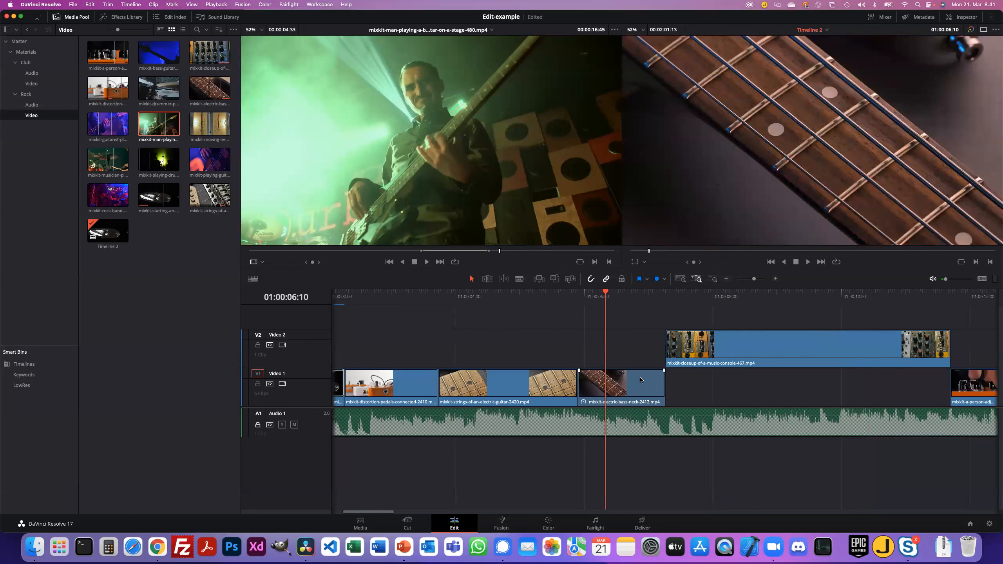
{"action": "key", "text": "super+s"}
- Shorten the bass player source clip's range to 00:00:01:53 and delete the music console close-up from Video 2
{"action": "left_click", "coordinate": [477, 252]}
{"action": "left_click_drag", "start_coordinate": [477, 252], "coordinate": [449, 251]}
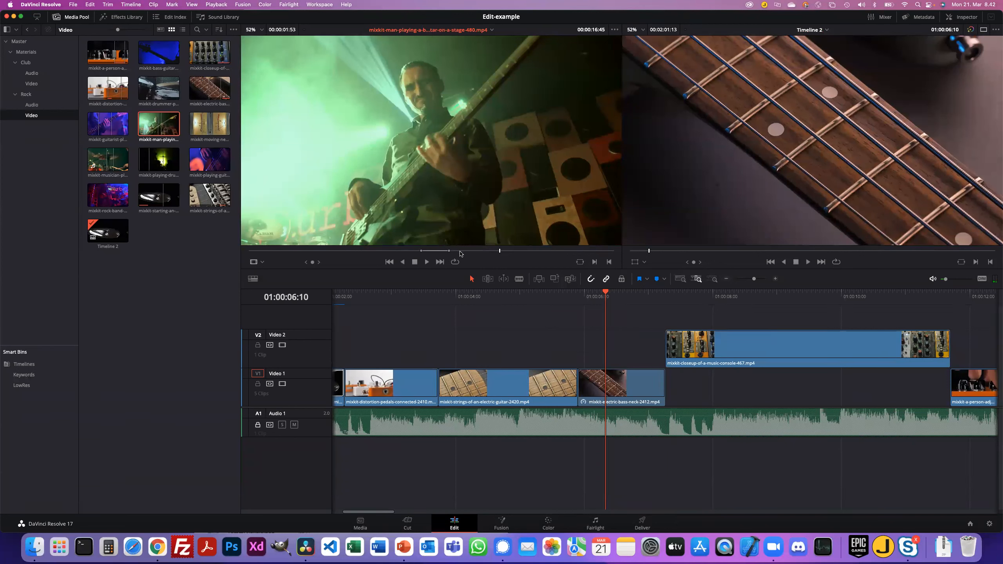
{"action": "left_click", "coordinate": [754, 349]}
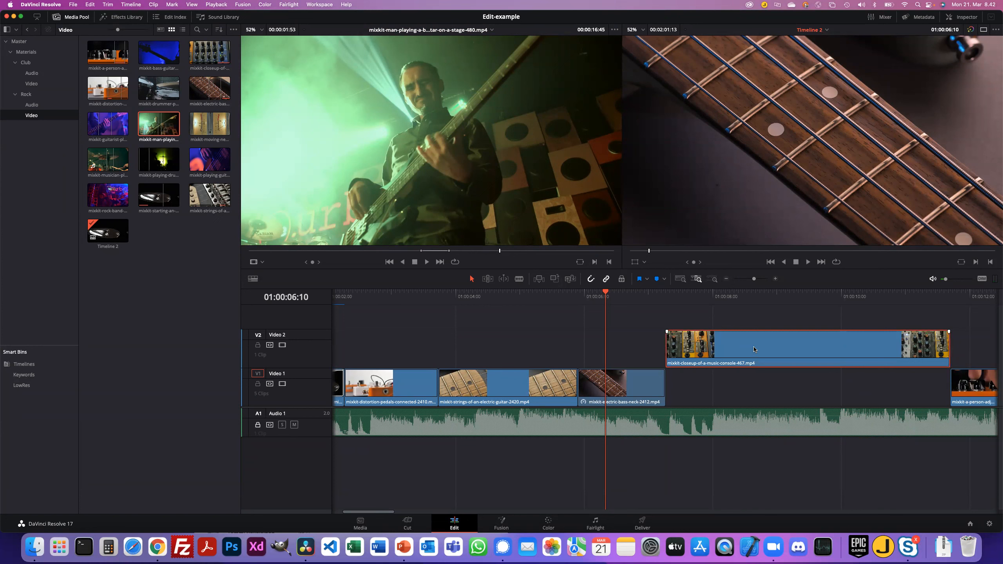
{"action": "key", "text": "Delete"}
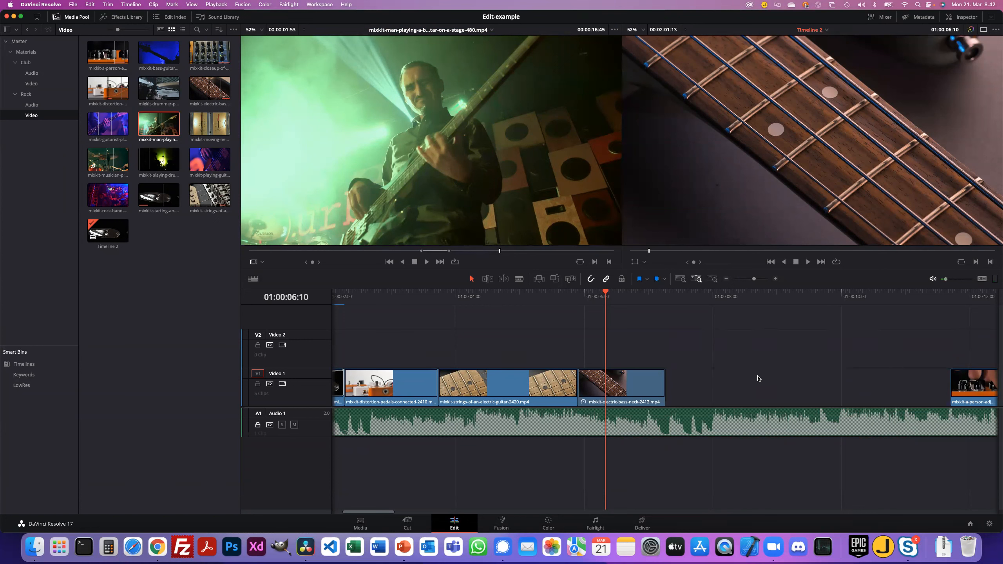
- Try a Ripple Overwrite of the shortened bass player clip into the Video 1 gap at 01:00:09:04, check its footage, then undo it
{"action": "left_click_drag", "start_coordinate": [604, 292], "coordinate": [785, 307]}
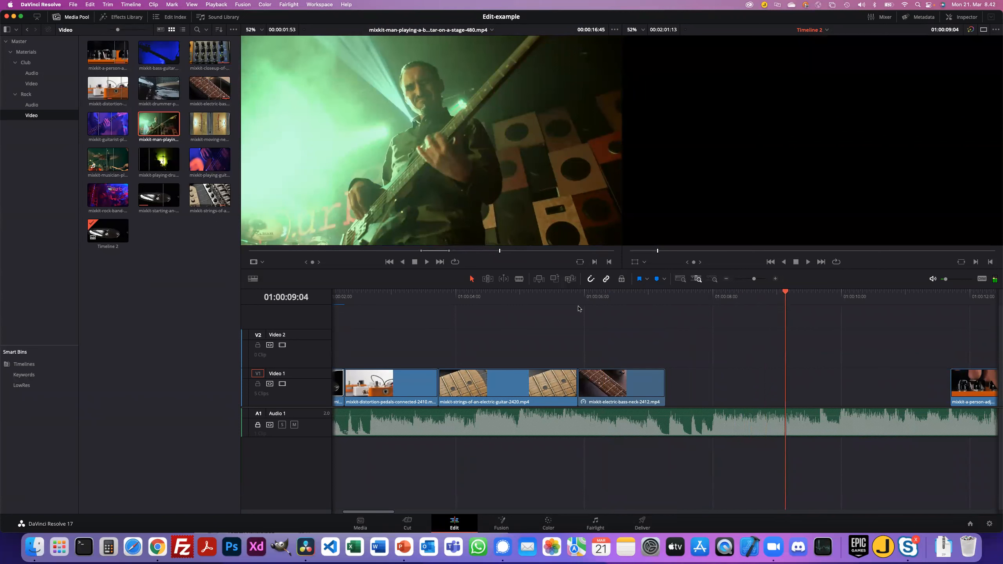
{"action": "left_click_drag", "start_coordinate": [463, 200], "coordinate": [942, 210]}
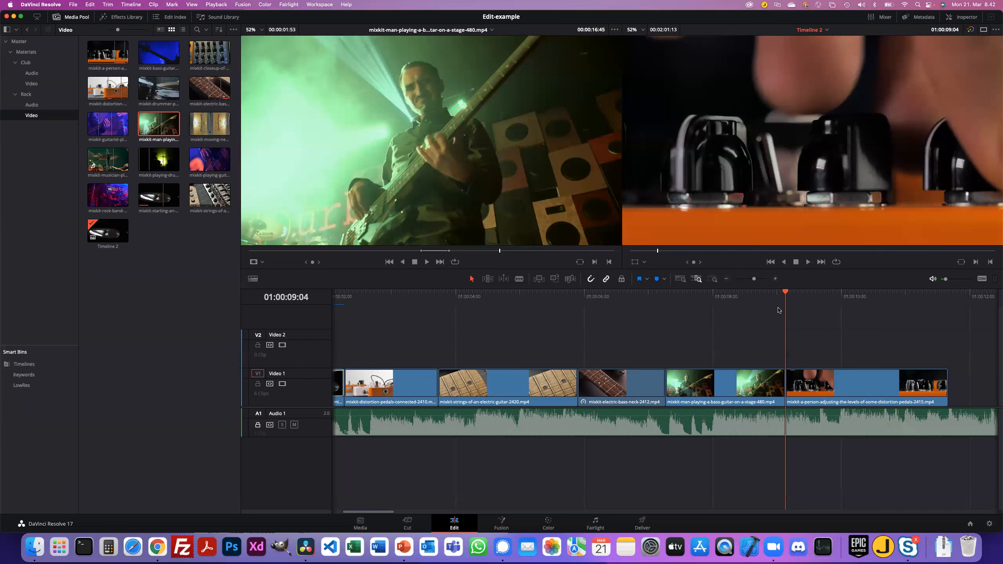
{"action": "left_click_drag", "start_coordinate": [785, 291], "coordinate": [721, 292]}
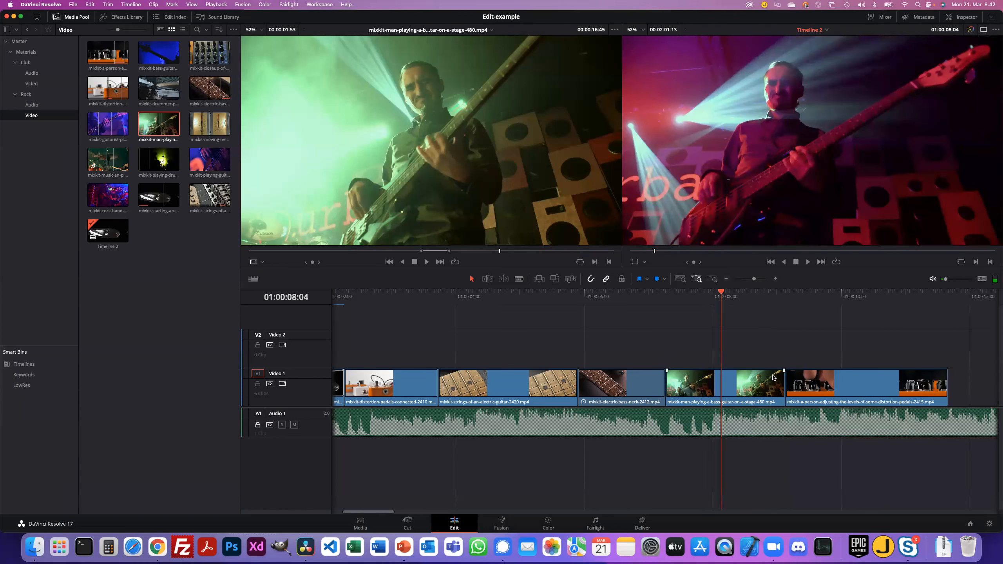
{"action": "key", "text": "super+z"}
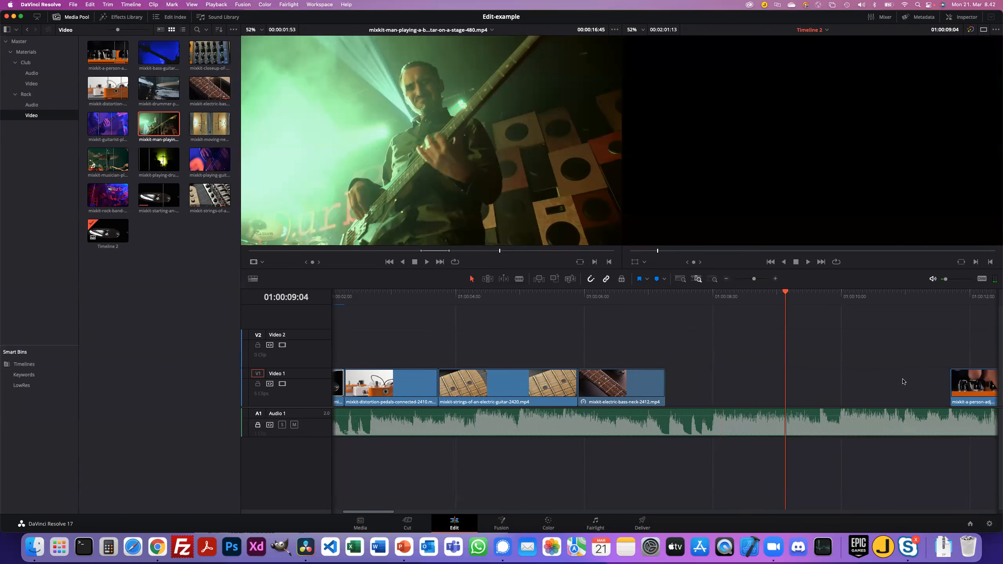
- Extend the bass player source range to 00:00:06:14 and move the distortion pedal levels clip earlier on Video 1, just after 01:00:09:04
{"action": "key", "text": "super+s"}
{"action": "left_click_drag", "start_coordinate": [449, 254], "coordinate": [514, 251]}
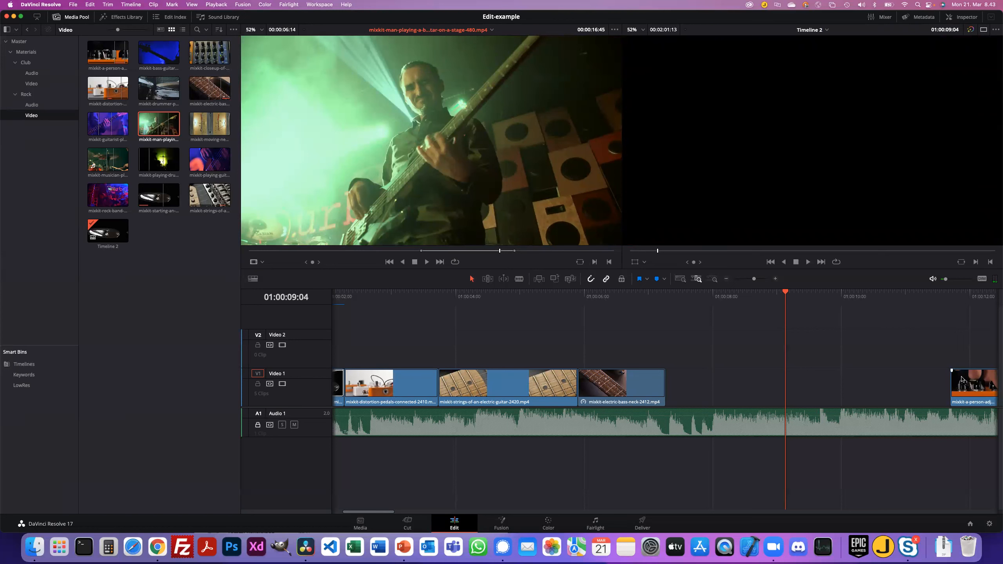
{"action": "left_click_drag", "start_coordinate": [947, 375], "coordinate": [801, 386]}
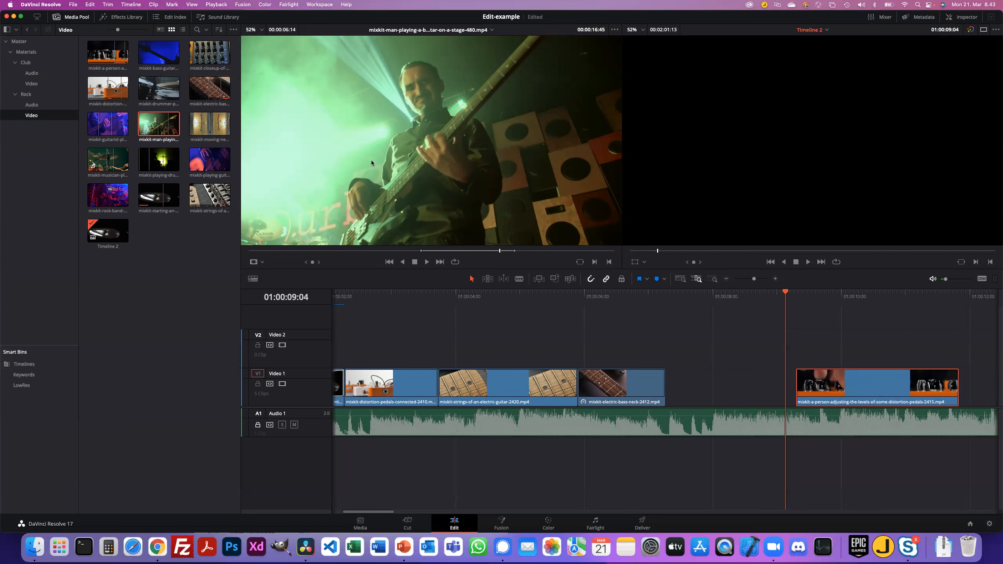
- Try a Ripple Overwrite of the smaller Video 1 gap with the longer bass player clip, check its footage, then undo it
{"action": "left_click_drag", "start_coordinate": [371, 159], "coordinate": [940, 208]}
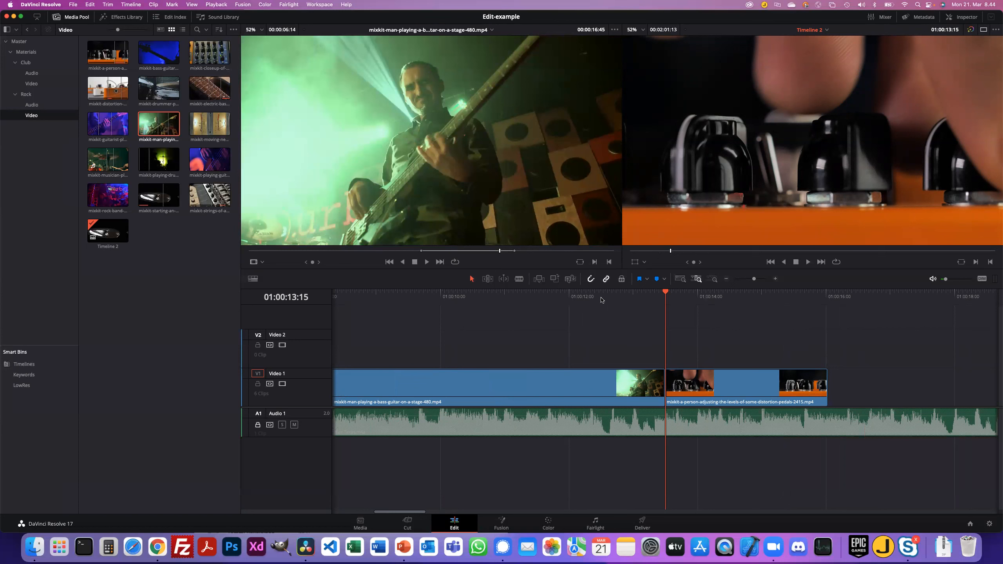
{"action": "left_click_drag", "start_coordinate": [667, 293], "coordinate": [472, 296]}
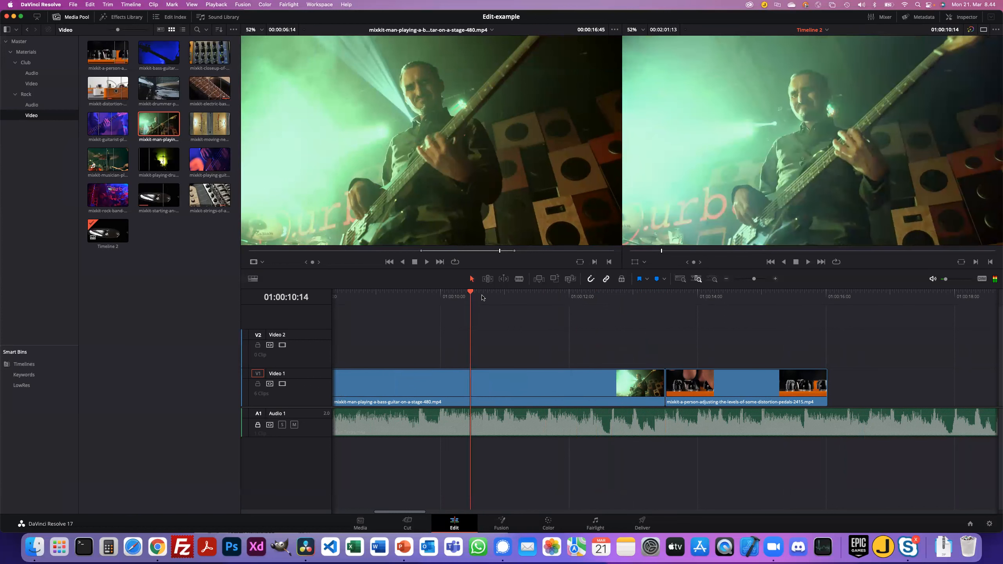
{"action": "key", "text": "super+z"}
{"action": "key", "text": "super+z"}
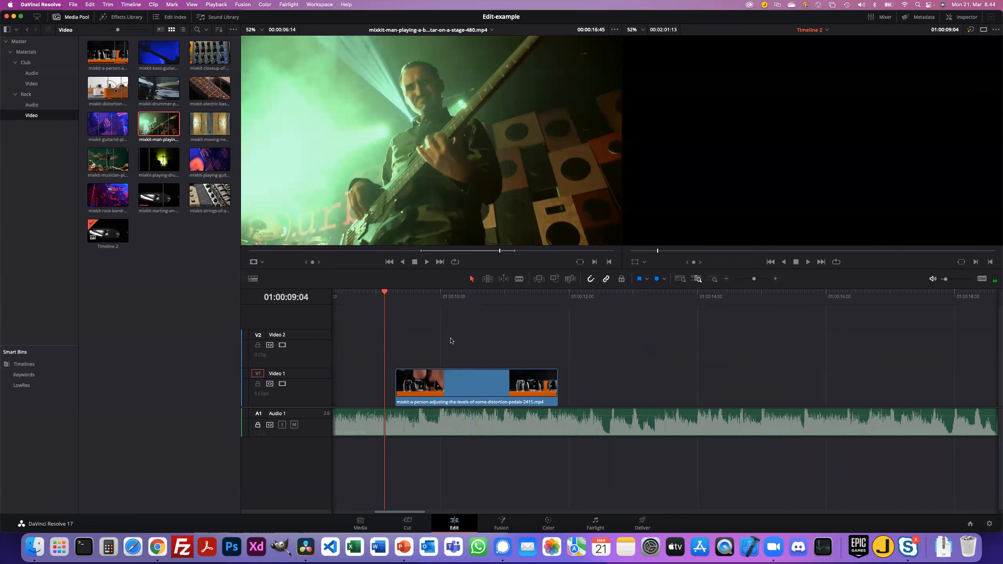
- Switch the source's destination track between Video 1 and Video 2, leaving it on Video 2
{"action": "scroll", "coordinate": [449, 338], "scroll_direction": "left", "scroll_amount": 10}
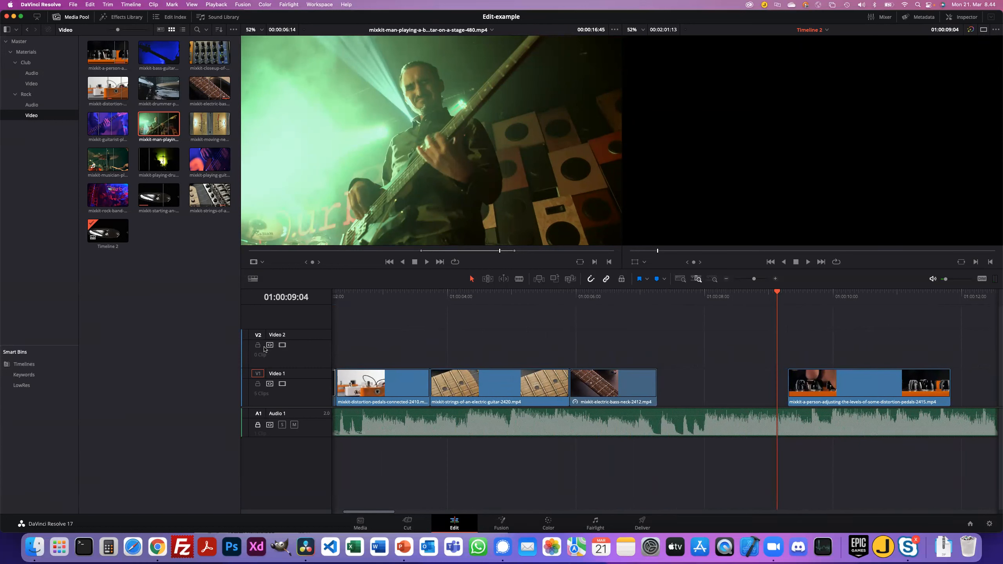
{"action": "left_click", "coordinate": [259, 335]}
{"action": "left_click", "coordinate": [257, 375]}
{"action": "left_click", "coordinate": [258, 335]}
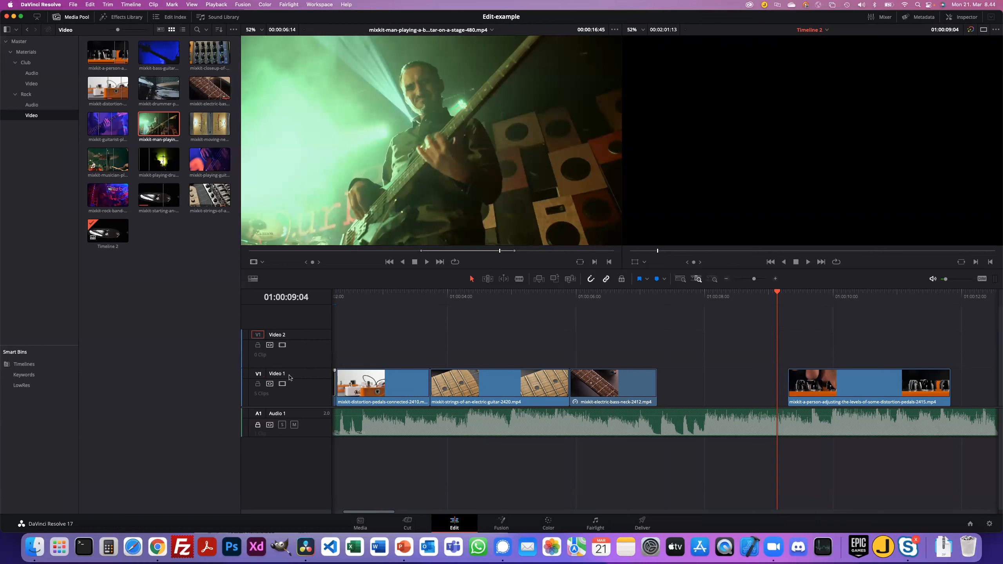
{"action": "left_click", "coordinate": [259, 373]}
{"action": "left_click", "coordinate": [259, 336]}
- Try a Ripple Overwrite of the bass player clip onto the empty Video 2 track, go to the placed clip's start, then undo it
{"action": "left_click_drag", "start_coordinate": [441, 204], "coordinate": [952, 211]}
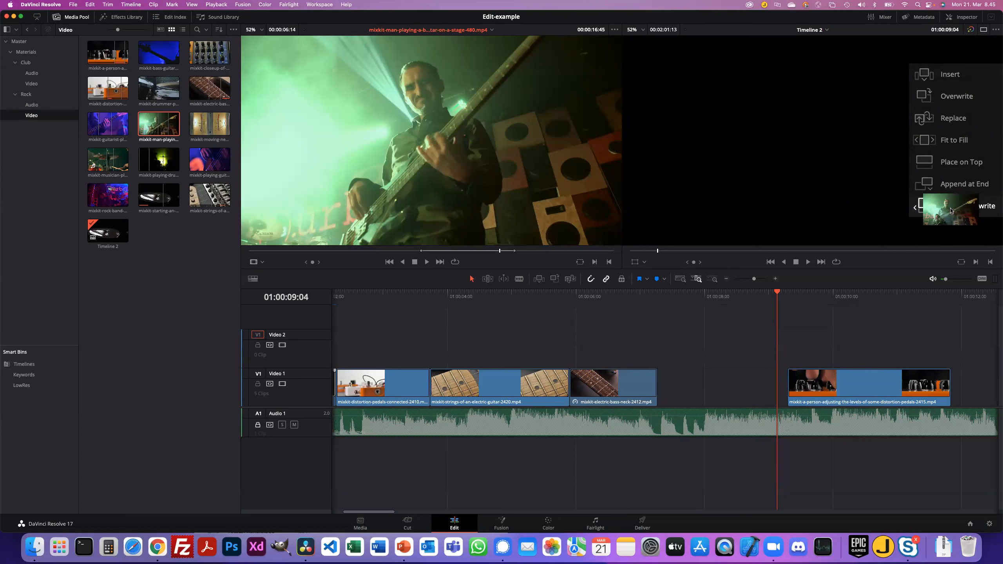
{"action": "left_click_drag", "start_coordinate": [952, 211], "coordinate": [951, 212]}
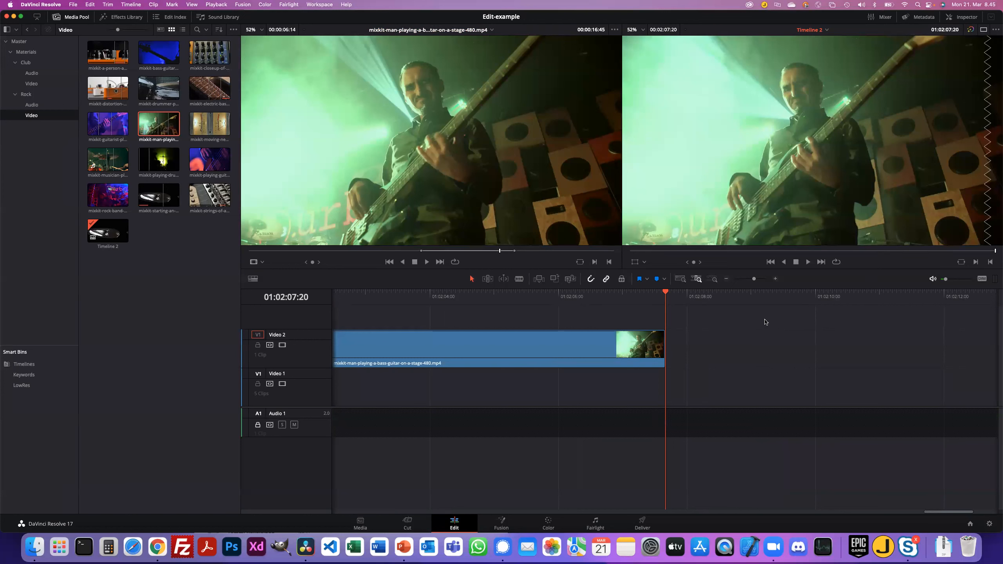
{"action": "key", "text": "Left"}
{"action": "key", "text": "Up"}
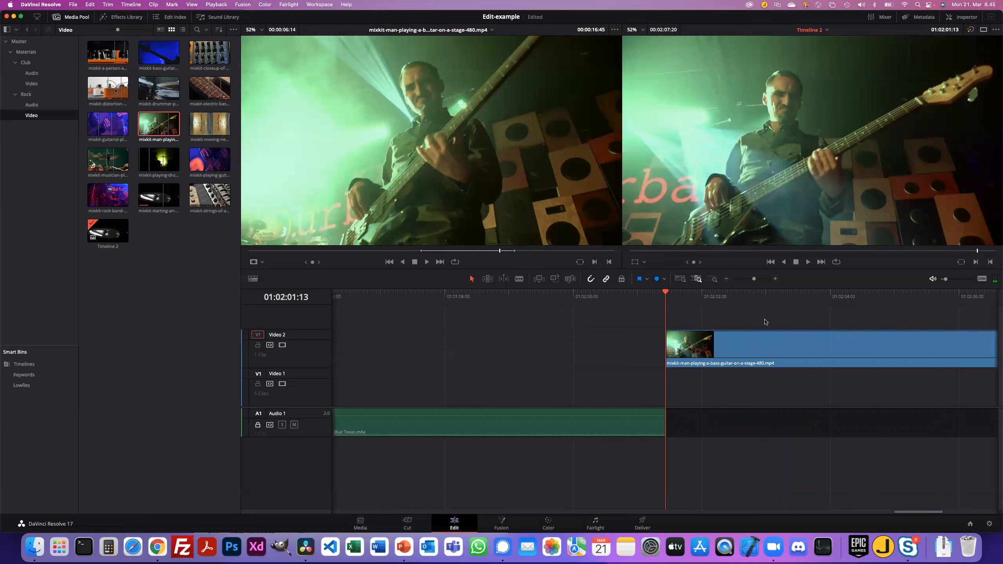
{"action": "key", "text": "super+z"}
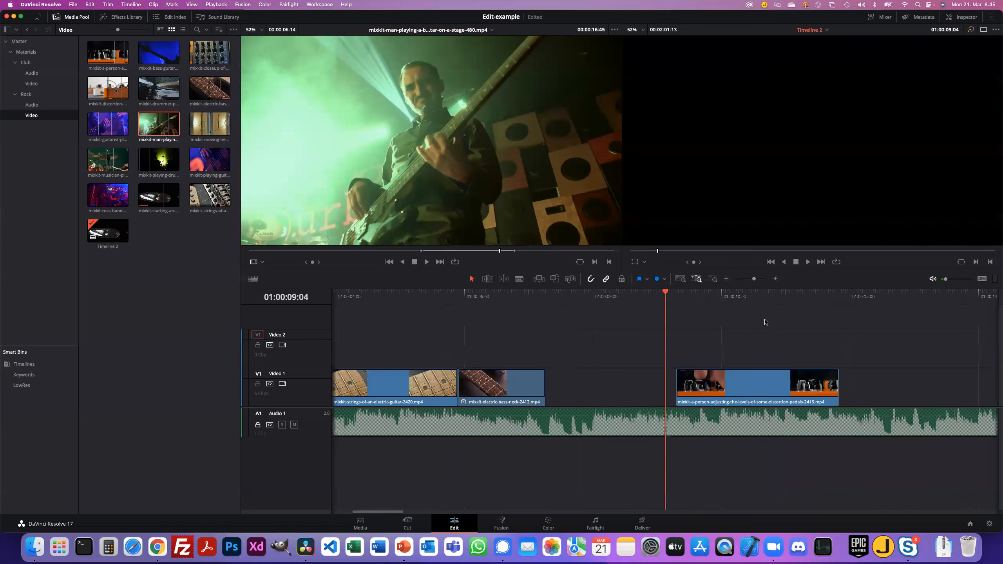
- Repeat the Ripple Overwrite of the bass player clip onto Video 2, enlarge the source image to 73% and go to the placed clip's start
{"action": "left_click_drag", "start_coordinate": [455, 161], "coordinate": [942, 211]}
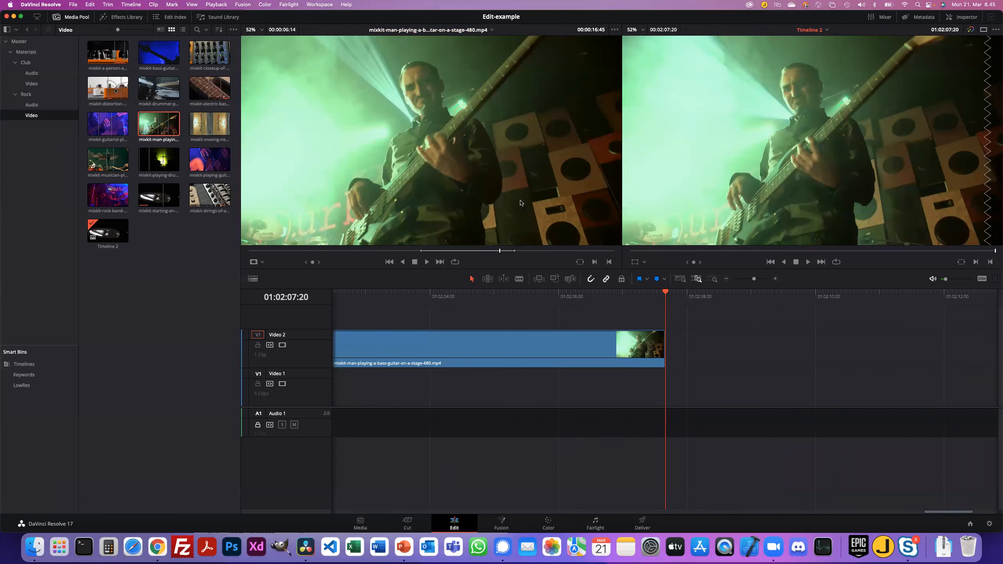
{"action": "scroll", "coordinate": [369, 240], "scroll_direction": "up", "scroll_amount": 2}
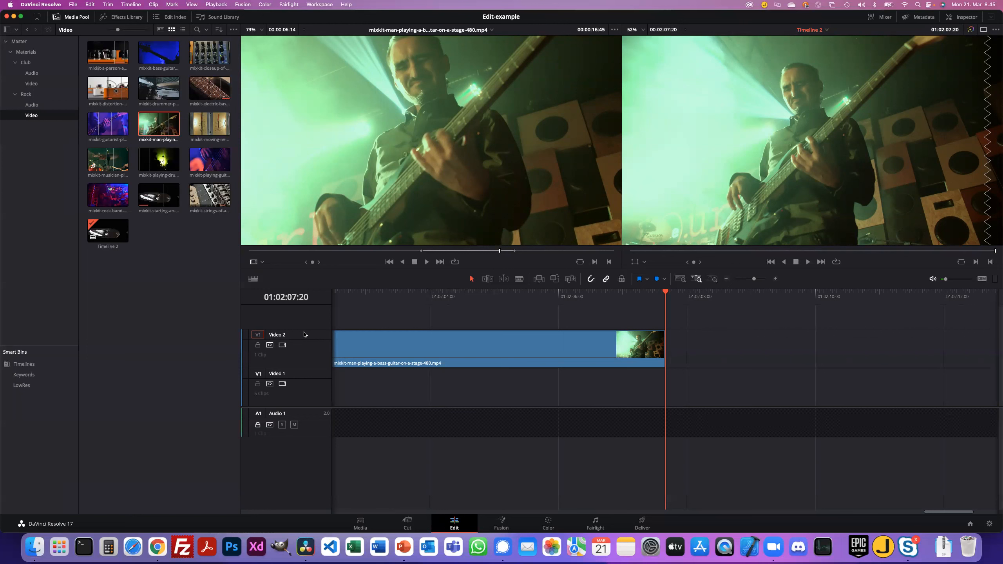
{"action": "key", "text": "Left"}
{"action": "key", "text": "Up"}
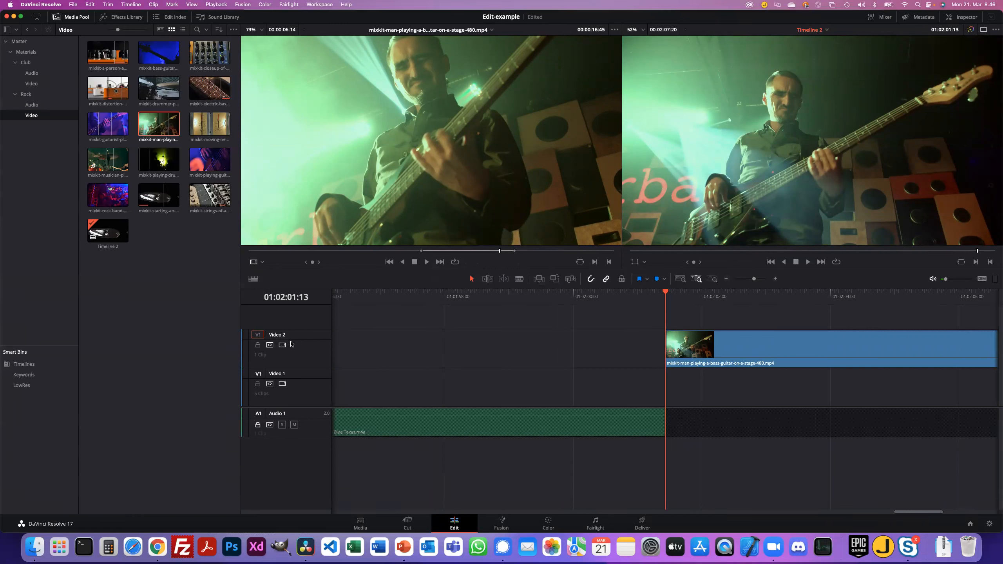
- Set Video 1 as the destination track and delete the bass player clip from Video 2
{"action": "left_click", "coordinate": [258, 373]}
{"action": "left_click", "coordinate": [752, 360]}
{"action": "key", "text": "BackSpace"}
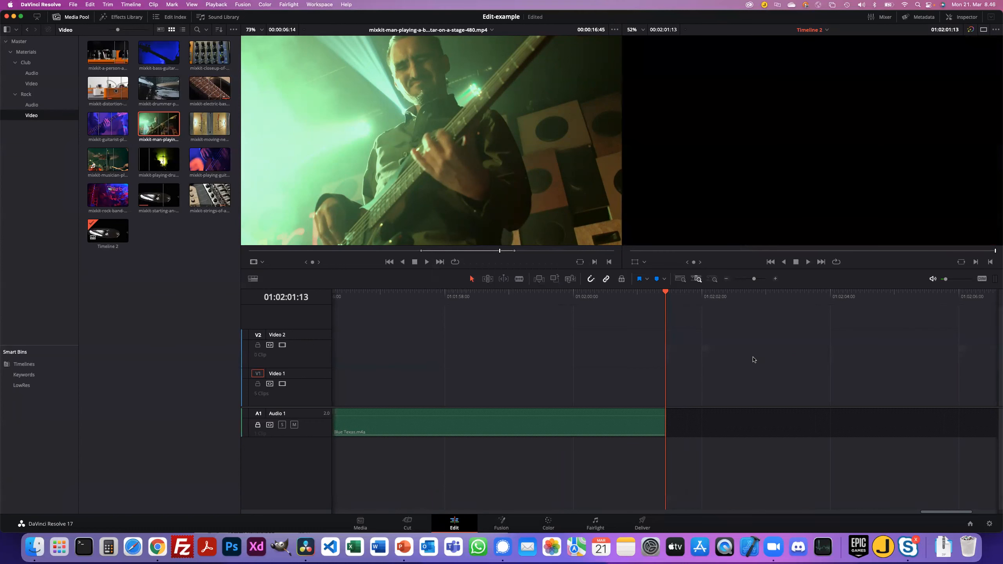
- Return the playhead to the end of the electric bass neck clip on Video 1, at 01:00:07:08
{"action": "scroll", "coordinate": [753, 360], "scroll_direction": "left", "scroll_amount": 10}
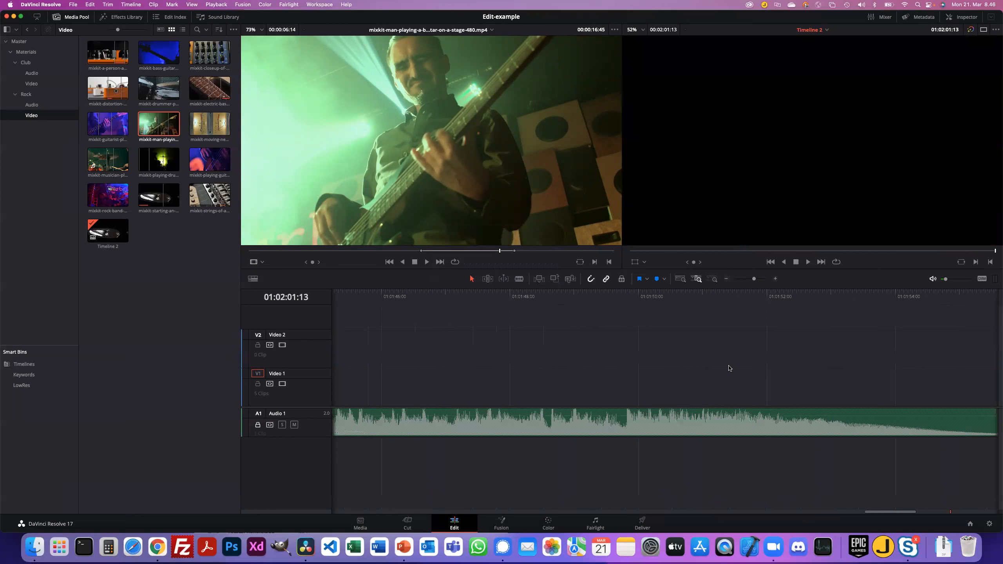
{"action": "key", "text": "Left"}
{"action": "key", "text": "Left"}
{"action": "key", "text": "Left"}
{"action": "key", "text": "Left"}
{"action": "key", "text": "Left"}
{"action": "key", "text": "Left"}
{"action": "key", "text": "Left"}
{"action": "key", "text": "Up"}
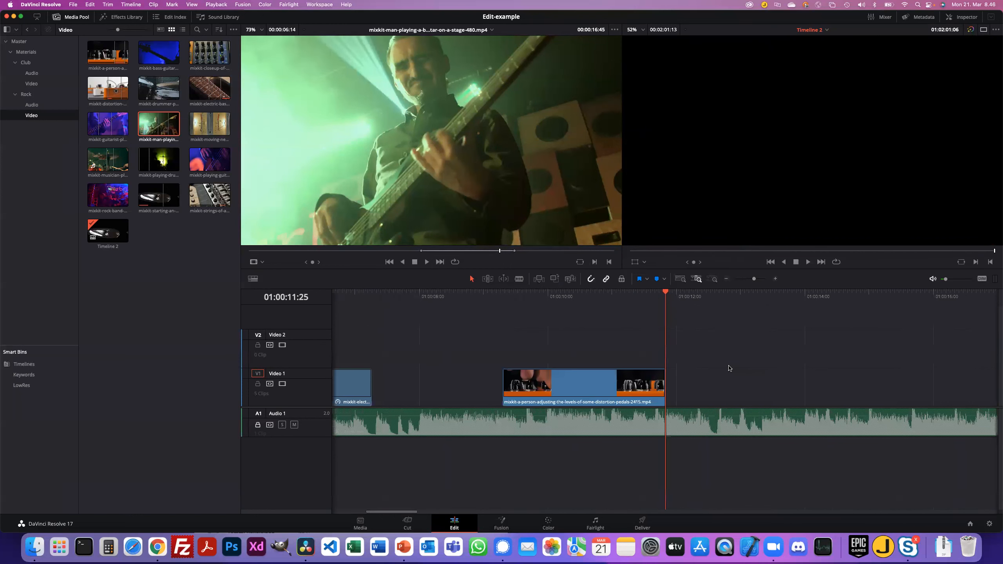
{"action": "key", "text": "Up"}
{"action": "key", "text": "Up"}
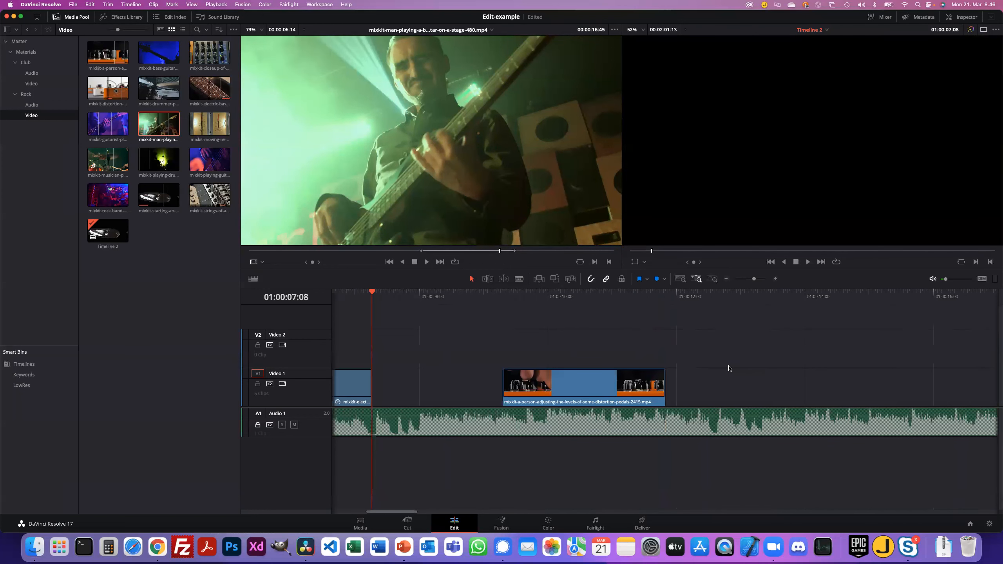
{"action": "scroll", "coordinate": [302, 356], "scroll_direction": "left", "scroll_amount": 5}
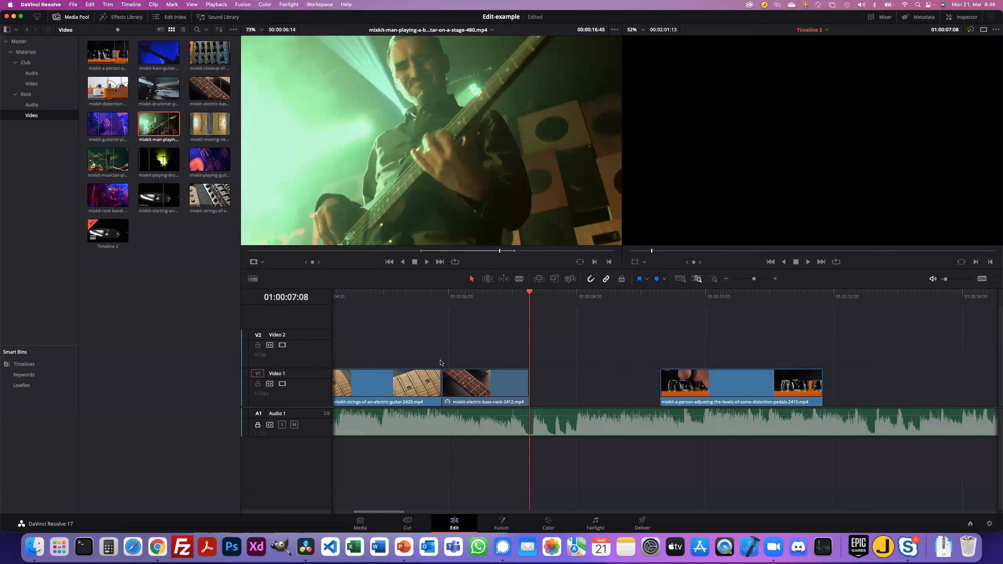
- Set Video 2 as the destination track and paste a copy of the electric bass neck clip at 01:00:07:08
{"action": "left_click", "coordinate": [515, 389]}
{"action": "left_click", "coordinate": [256, 335]}
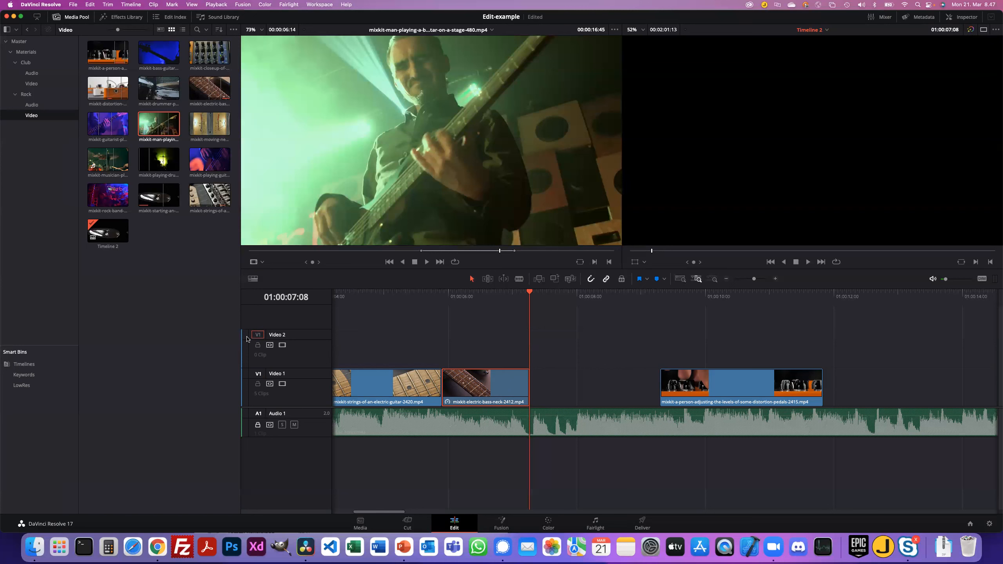
{"action": "key", "text": "super+v"}
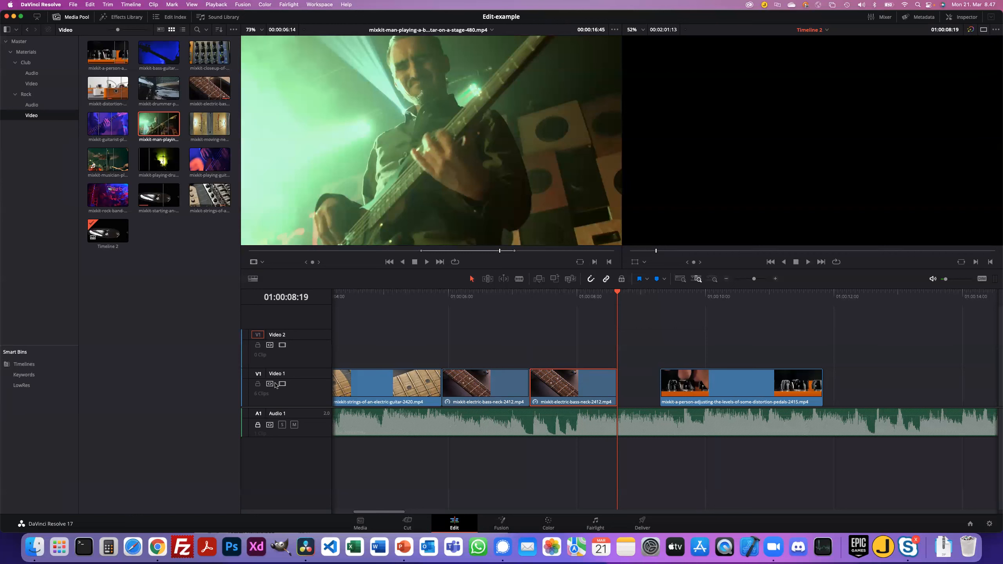
- Delete the pasted electric bass neck clip from Video 1 and turn off auto track selection on Video 2
{"action": "key", "text": "BackSpace"}
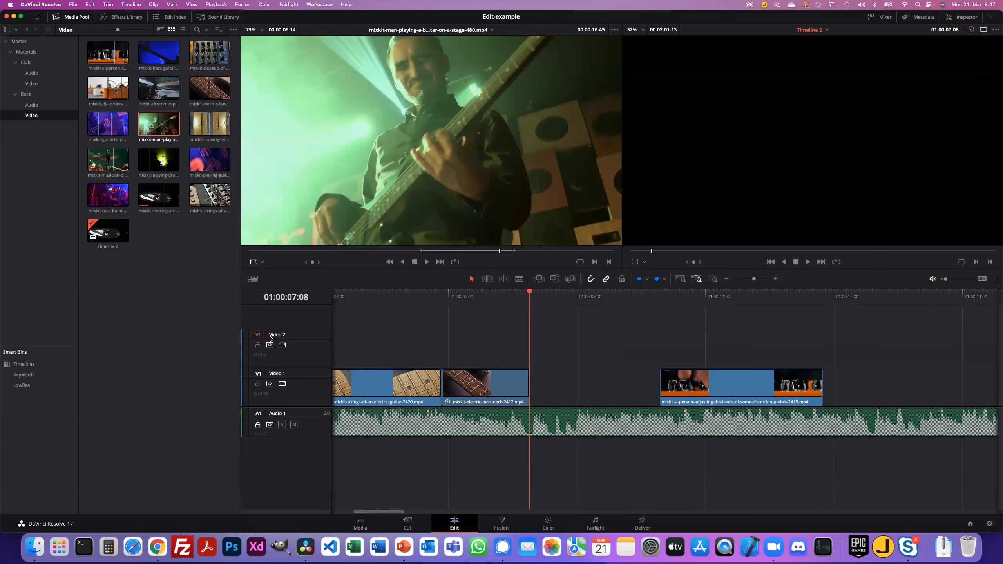
{"action": "scroll", "coordinate": [271, 338], "scroll_direction": "right", "scroll_amount": 2}
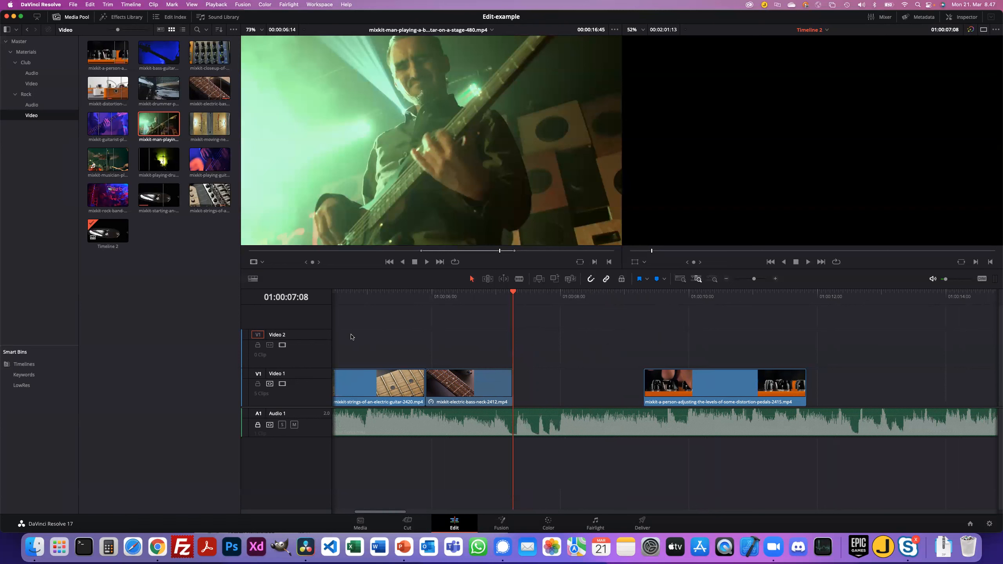
- Try pasting the electric bass neck clip at 01:00:07:08 before and after turning off Video 1's auto track selection, undoing each paste
{"action": "key", "text": "super+z"}
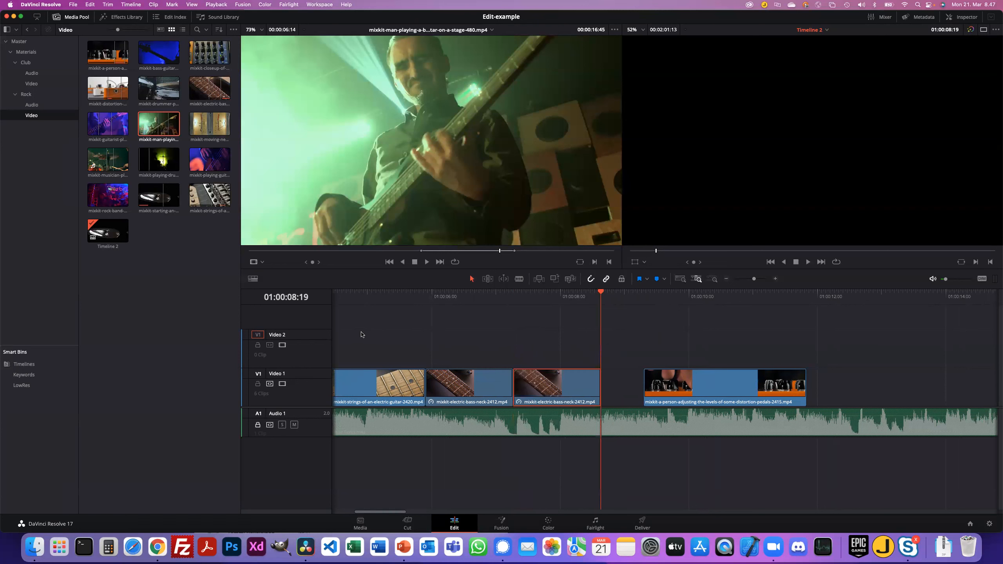
{"action": "left_click", "coordinate": [269, 385]}
{"action": "key", "text": "super+z"}
{"action": "left_click", "coordinate": [372, 352]}
{"action": "key", "text": "super+z"}
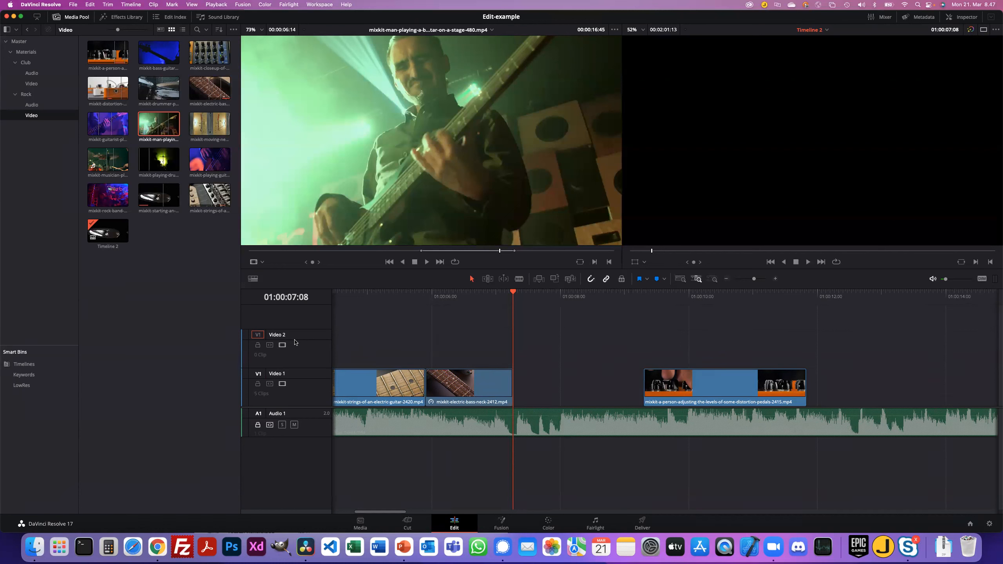
{"action": "key", "text": "super+v"}
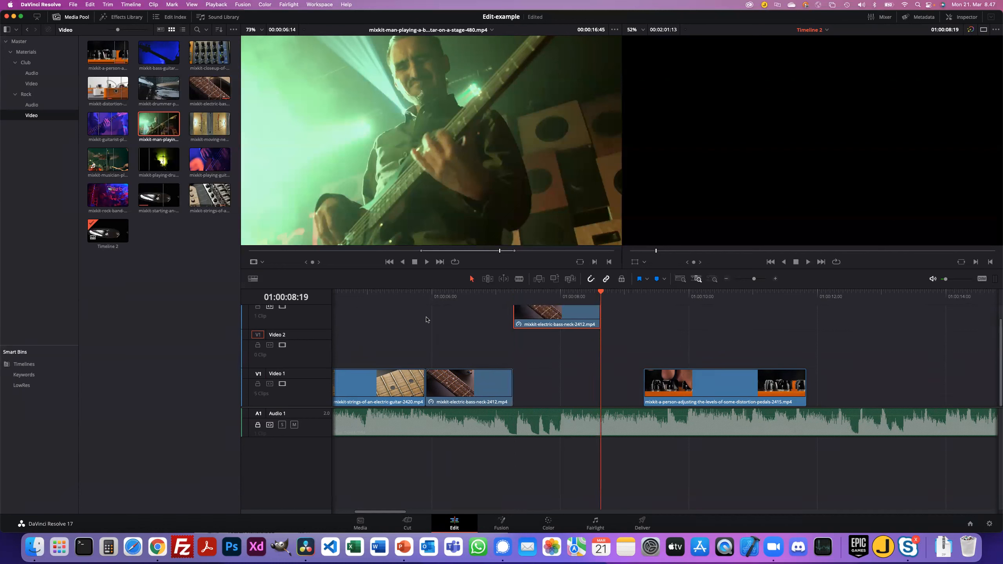
{"action": "key", "text": "super+z"}
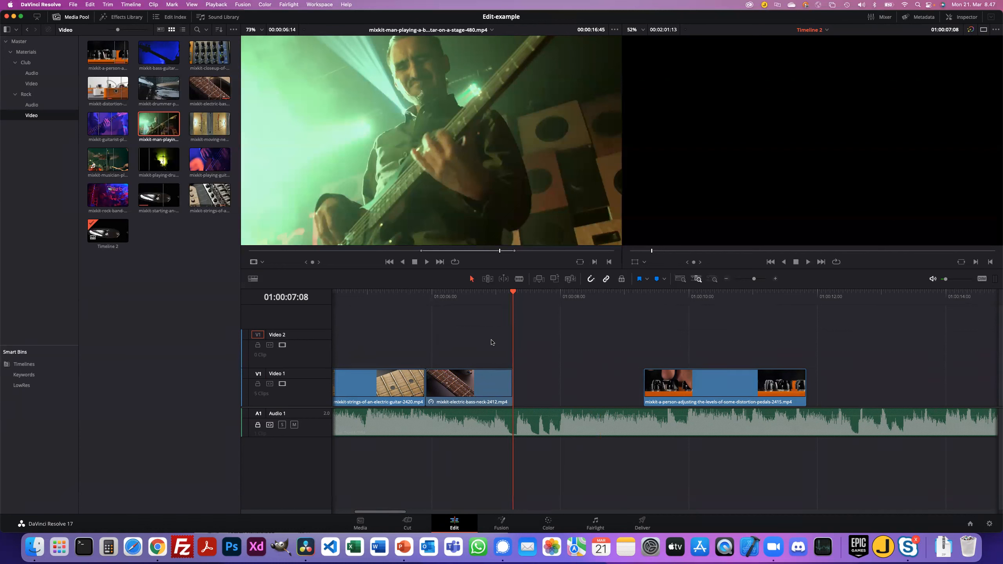
- Turn on auto track selection for Video 2 and paste the electric bass neck clip there at 01:00:07:08
{"action": "left_click", "coordinate": [270, 345]}
{"action": "key", "text": "super+v"}
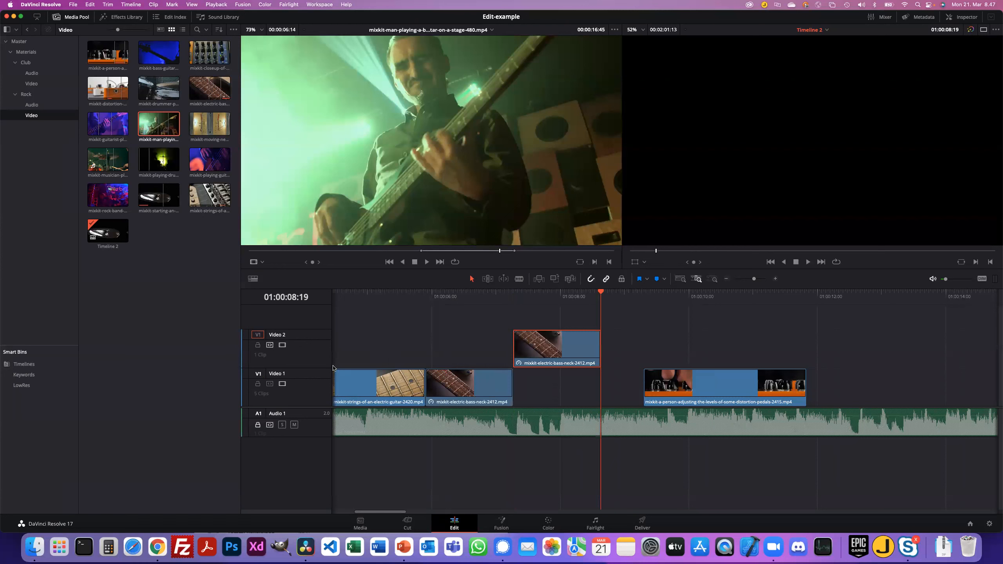
- Turn auto track selection back on for Video 1 and make Video 1 the destination track
{"action": "left_click", "coordinate": [270, 384]}
{"action": "scroll", "coordinate": [273, 363], "scroll_direction": "left", "scroll_amount": 2}
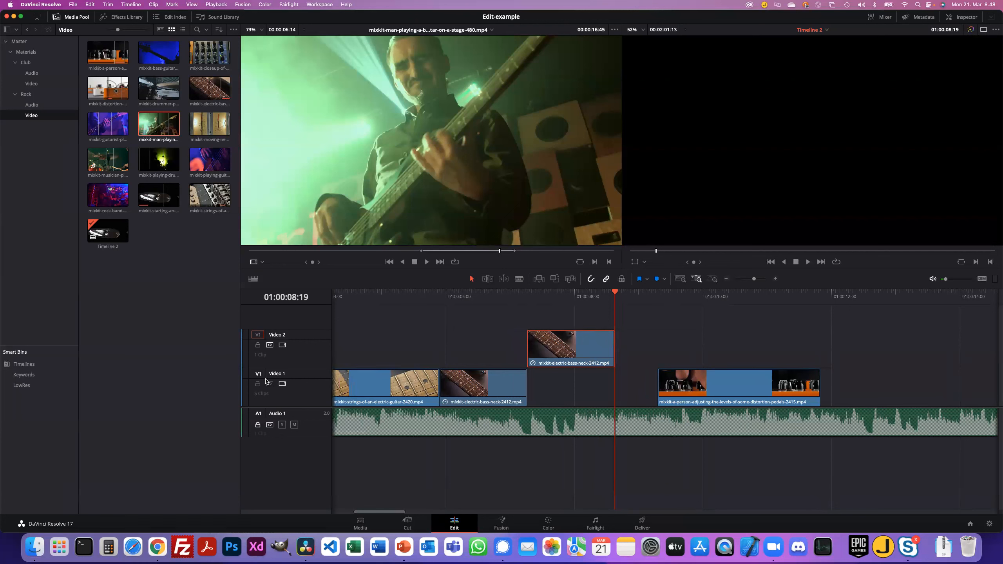
{"action": "left_click", "coordinate": [268, 386]}
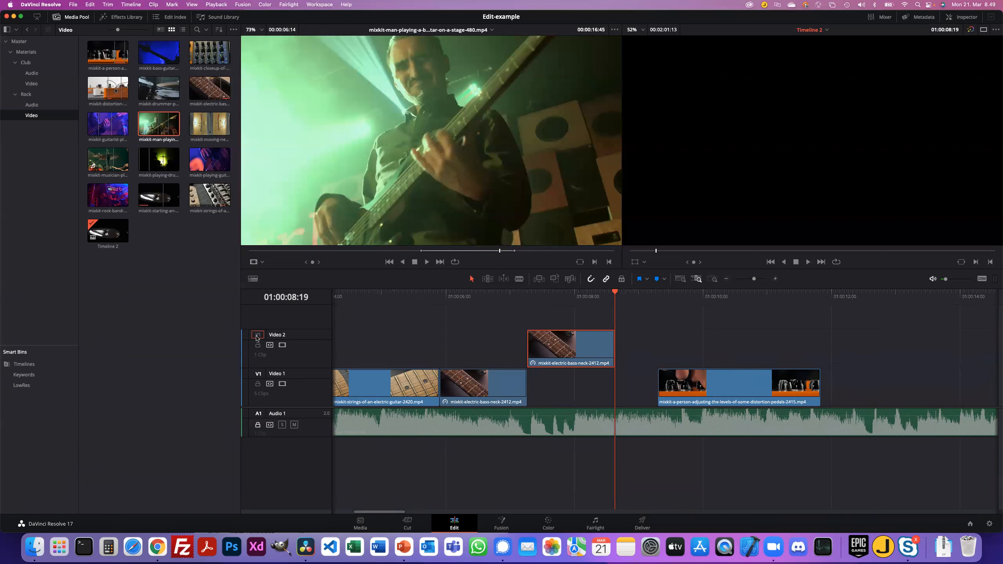
{"action": "left_click", "coordinate": [258, 374]}
- Try Paste Insert twice with a copy of the distortion pedals clip, starting at 01:00:08:19, and undo both inserts
{"action": "left_click", "coordinate": [708, 401]}
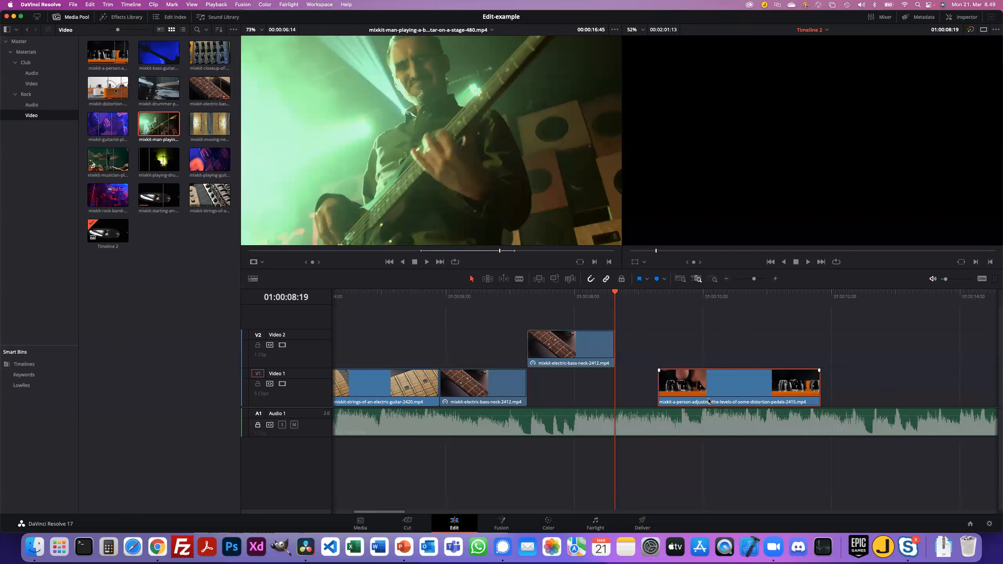
{"action": "key", "text": "super+shift+v"}
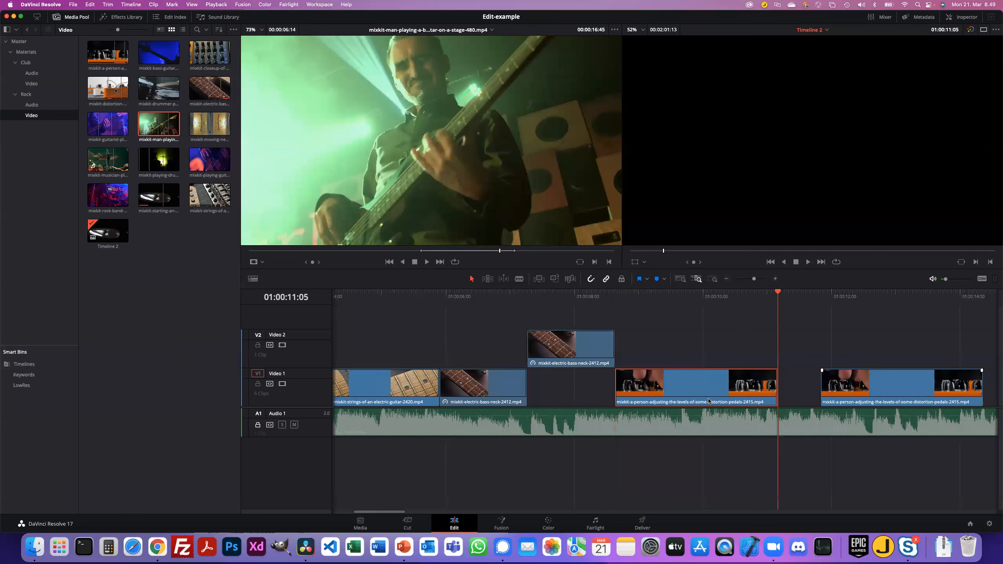
{"action": "key", "text": "super+shift+v"}
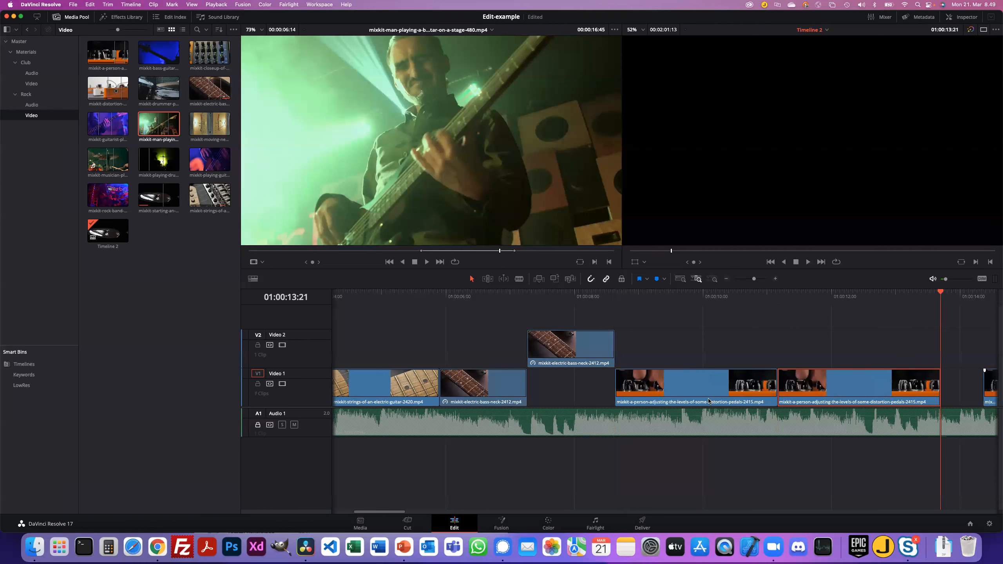
{"action": "key", "text": "super+z"}
{"action": "key", "text": "super+z"}
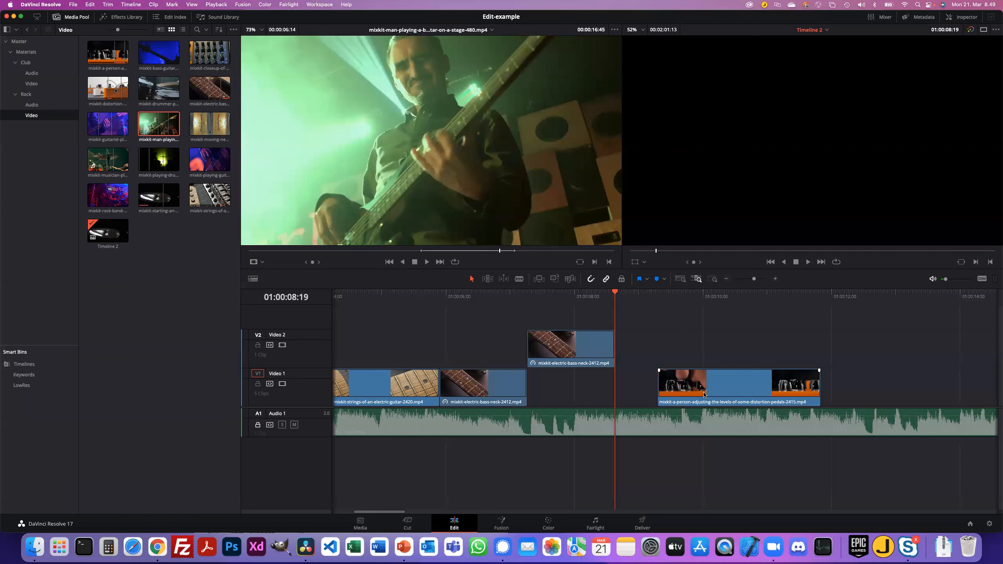
- Use Paste Insert to place a copy of the distortion pedals clip on Video 1 at 01:00:08:19, and save the project
{"action": "left_click", "coordinate": [722, 391]}
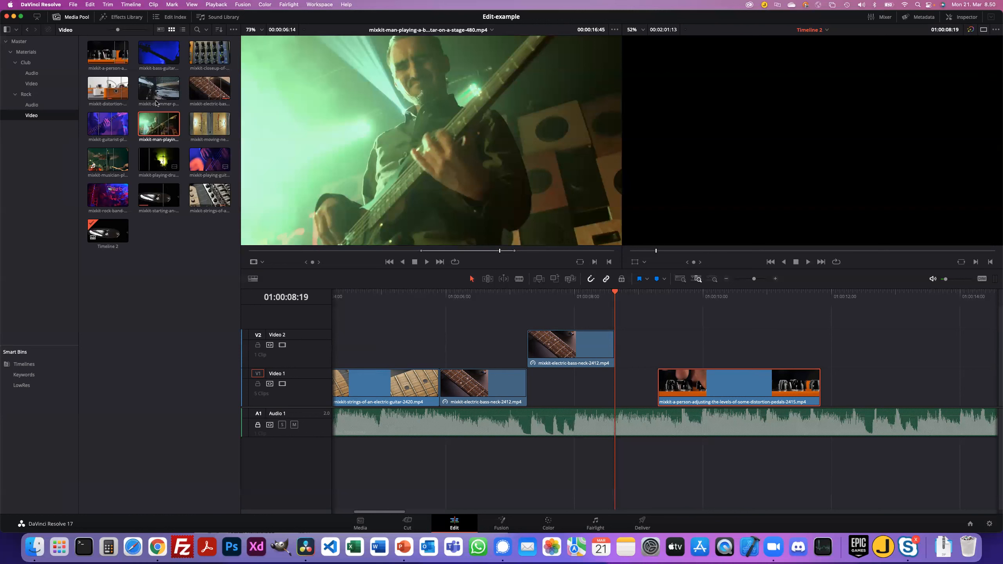
{"action": "left_click", "coordinate": [90, 5]}
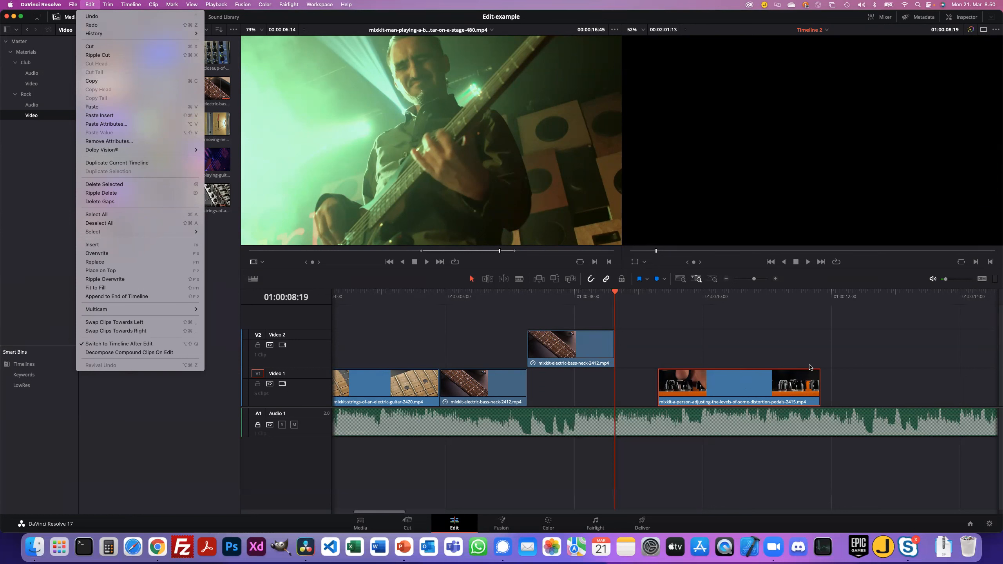
{"action": "key", "text": "shift+super+v"}
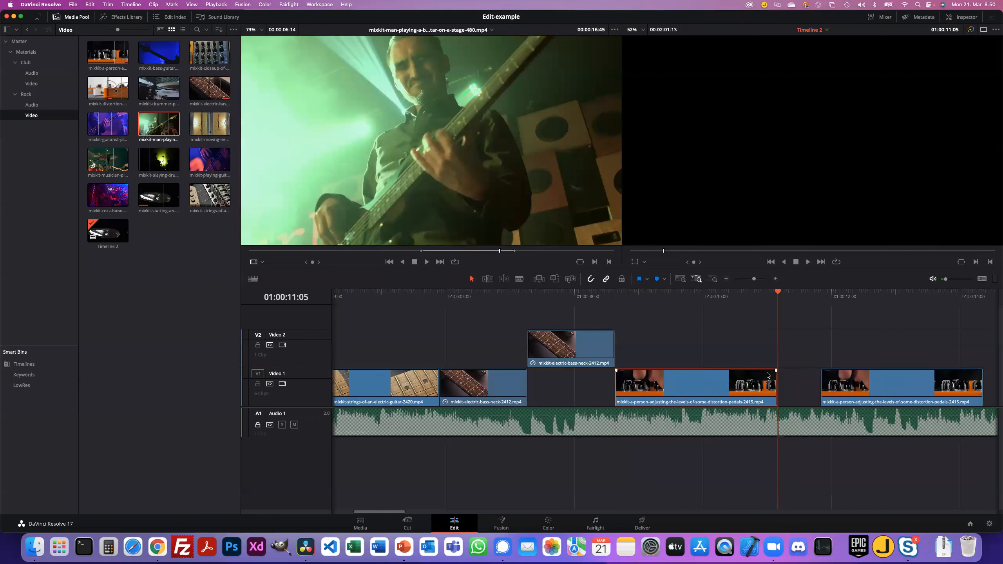
{"action": "key", "text": "super+s"}
- Move the playhead to 01:00:08:01 and Paste Insert the distortion pedals clip there on Video 1, undoing and repeating the insert once
{"action": "left_click_drag", "start_coordinate": [778, 304], "coordinate": [575, 311]}
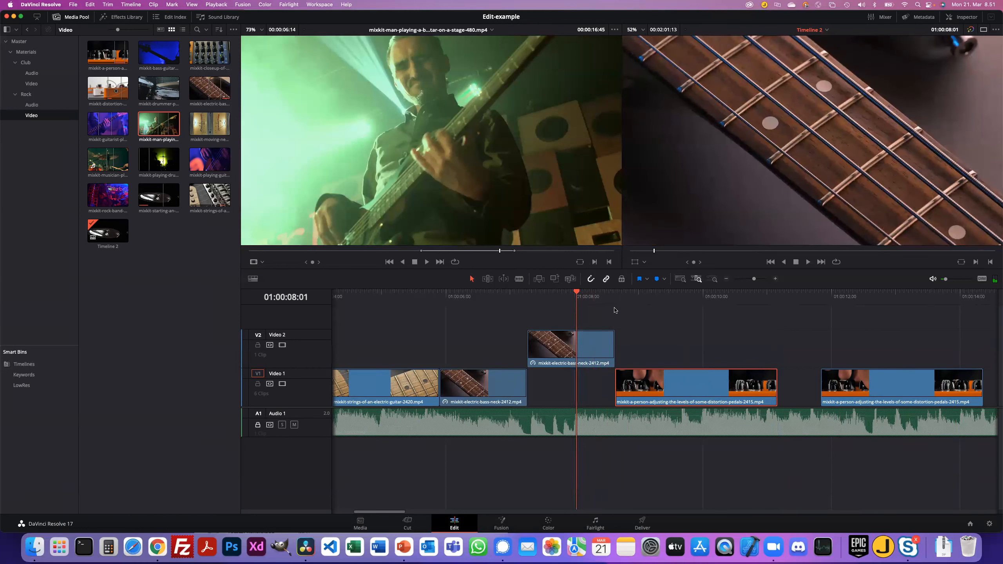
{"action": "key", "text": "super+shift+v"}
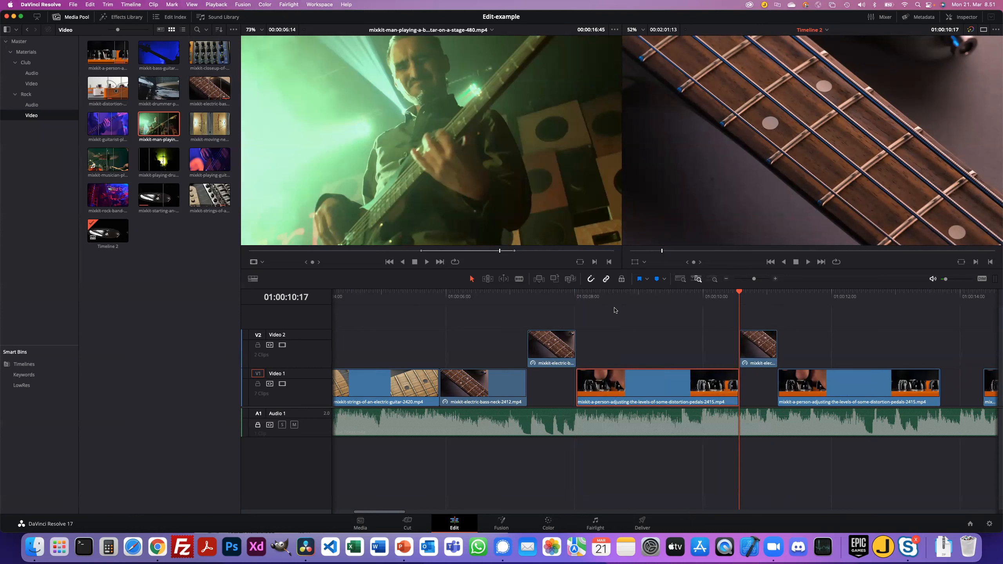
{"action": "key", "text": "super+z"}
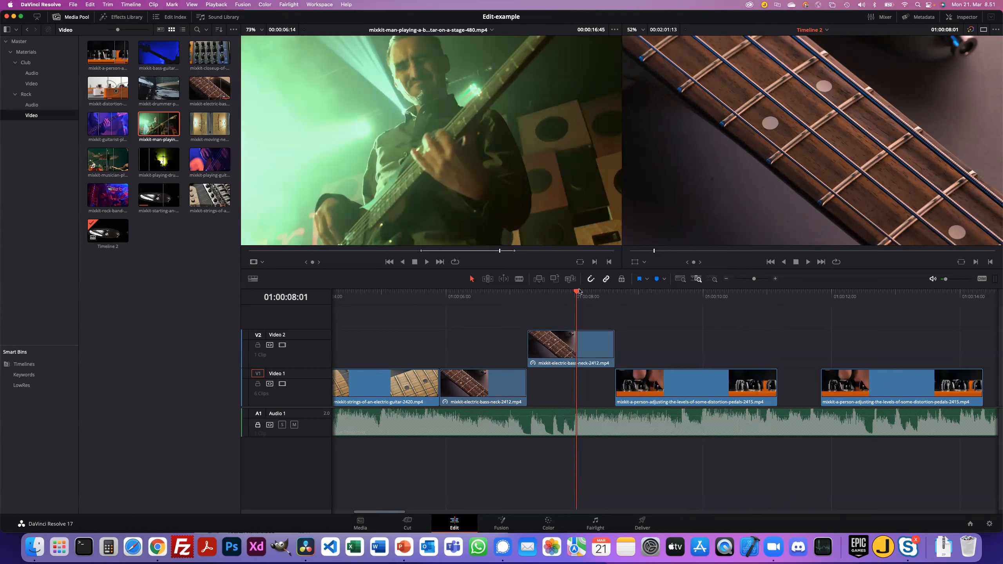
{"action": "key", "text": "super+shift+v"}
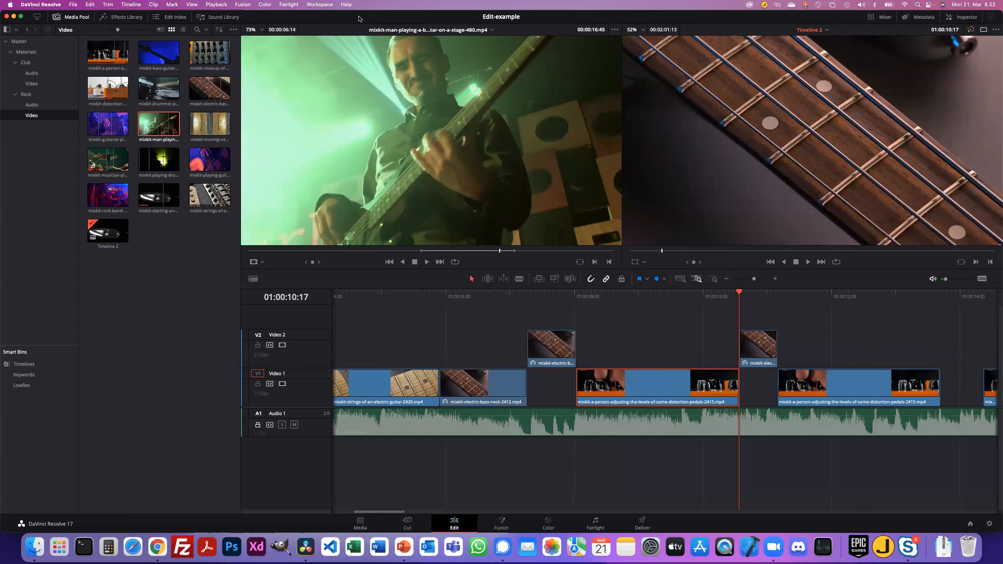
- Open the DaVinci Resolve Reference Manual and look through its contents list up to the Edit and Editing Effects and Transitions parts
{"action": "left_click", "coordinate": [349, 5]}
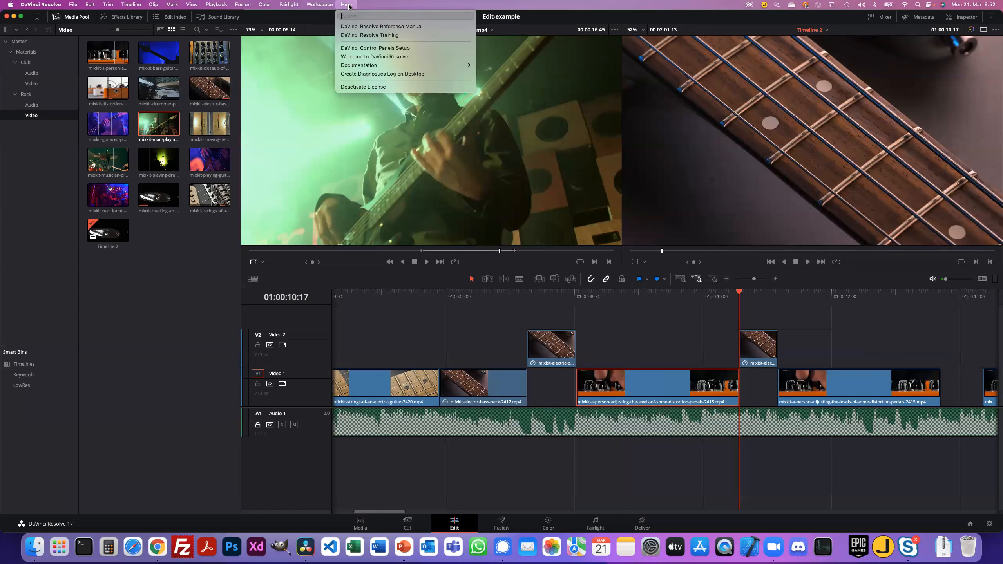
{"action": "left_click", "coordinate": [372, 28]}
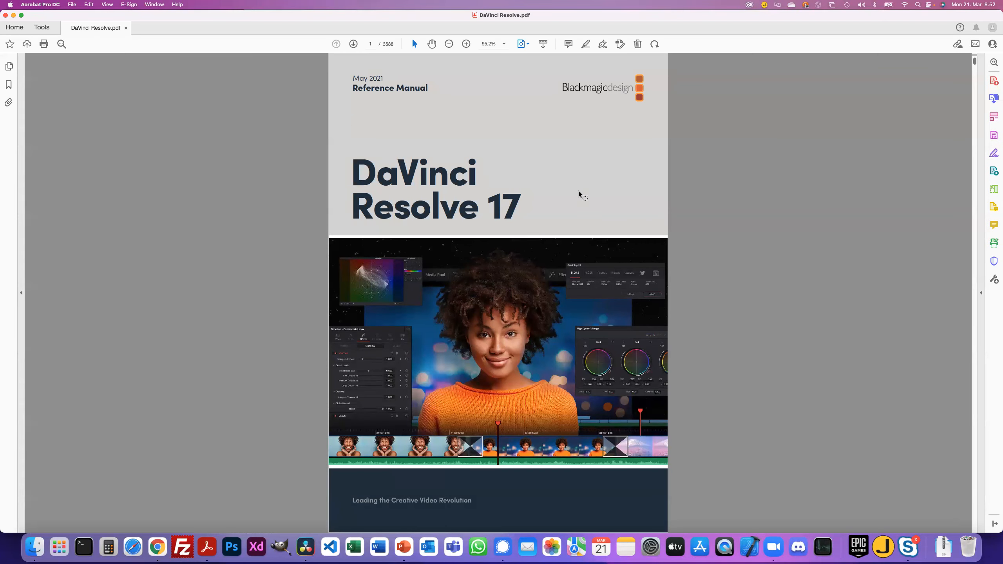
{"action": "scroll", "coordinate": [578, 191], "scroll_direction": "down", "scroll_amount": 1}
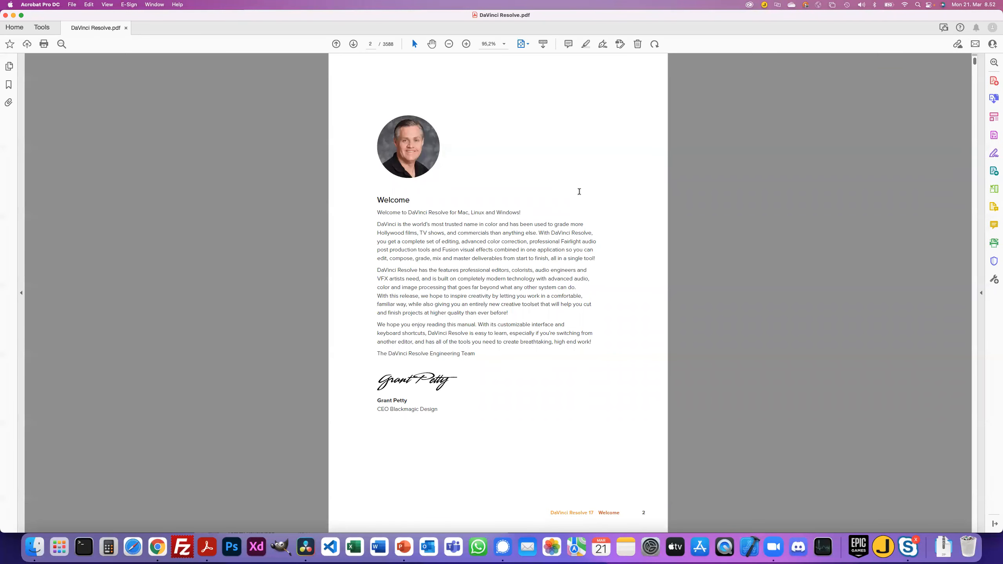
{"action": "scroll", "coordinate": [578, 192], "scroll_direction": "down", "scroll_amount": 1}
{"action": "scroll", "coordinate": [569, 201], "scroll_direction": "down", "scroll_amount": 1}
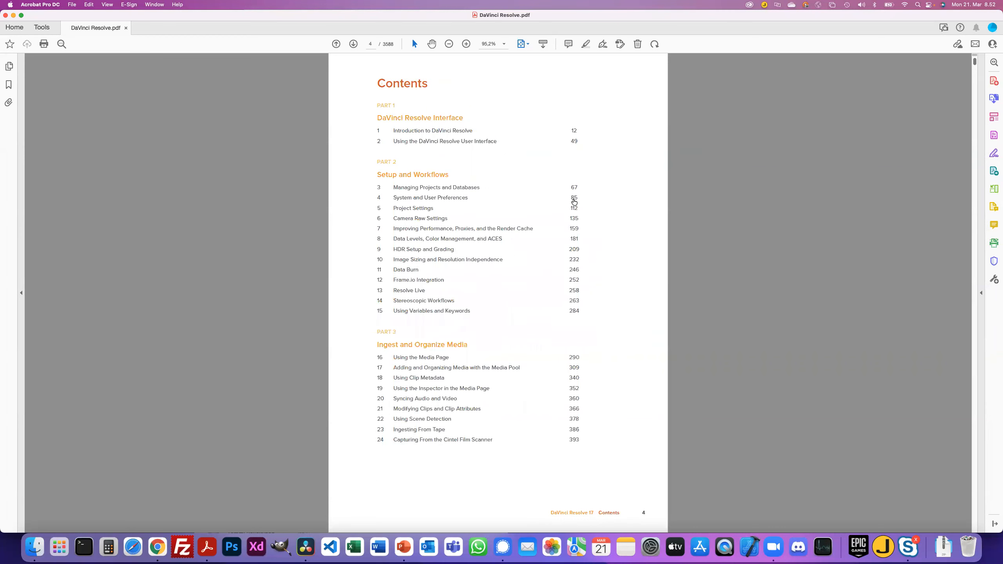
{"action": "scroll", "coordinate": [580, 200], "scroll_direction": "down", "scroll_amount": 1}
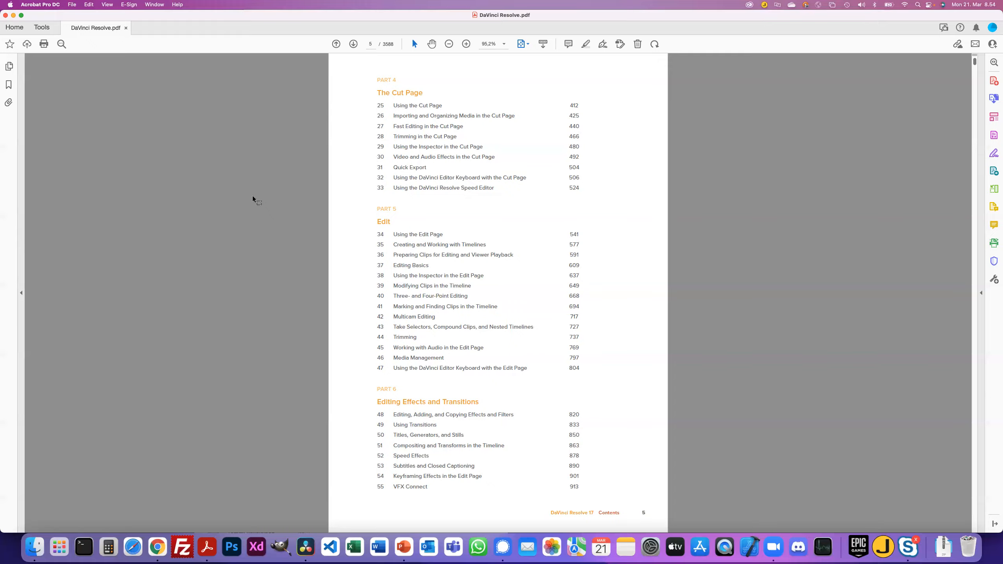
- Switch back to DaVinci Resolve, undo the Paste Insert at 01:00:08:01 and save the project
{"action": "key", "text": "super+Tab"}
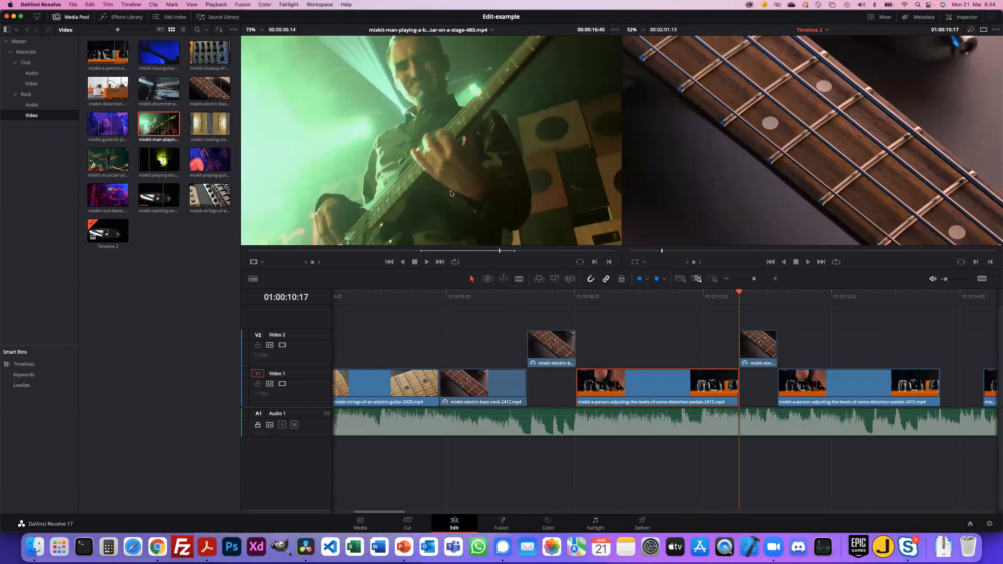
{"action": "key", "text": "super+z"}
{"action": "key", "text": "super+s"}
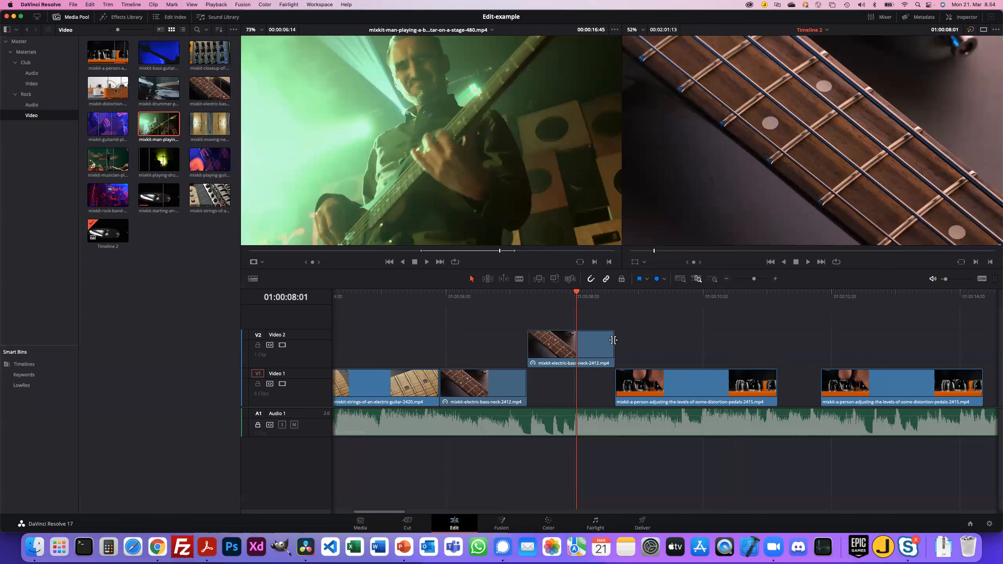
- Move the electric bass neck clip from Video 2 straight down into the gap on Video 1
{"action": "left_click_drag", "start_coordinate": [598, 347], "coordinate": [598, 376]}
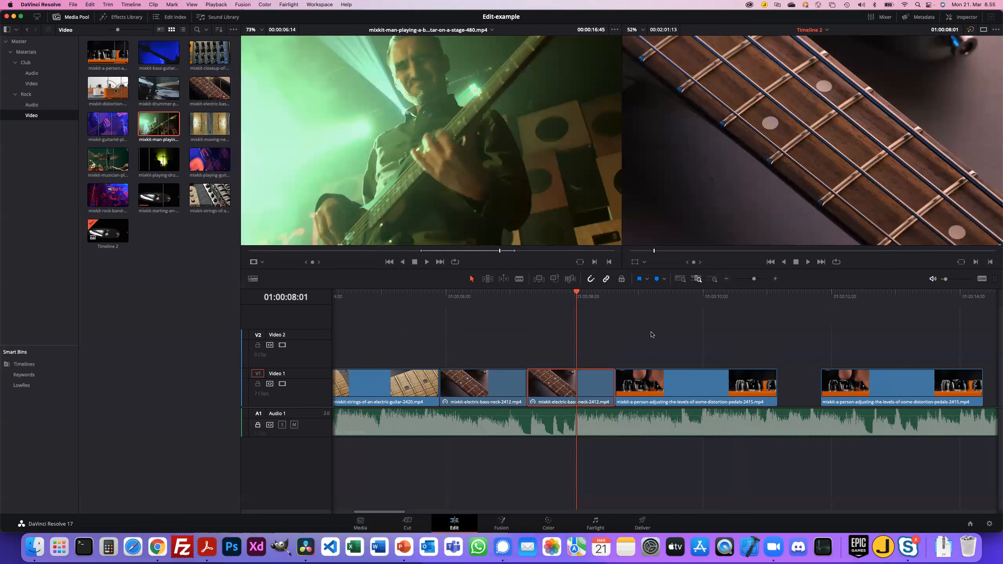
{"action": "scroll", "coordinate": [651, 334], "scroll_direction": "right", "scroll_amount": 4}
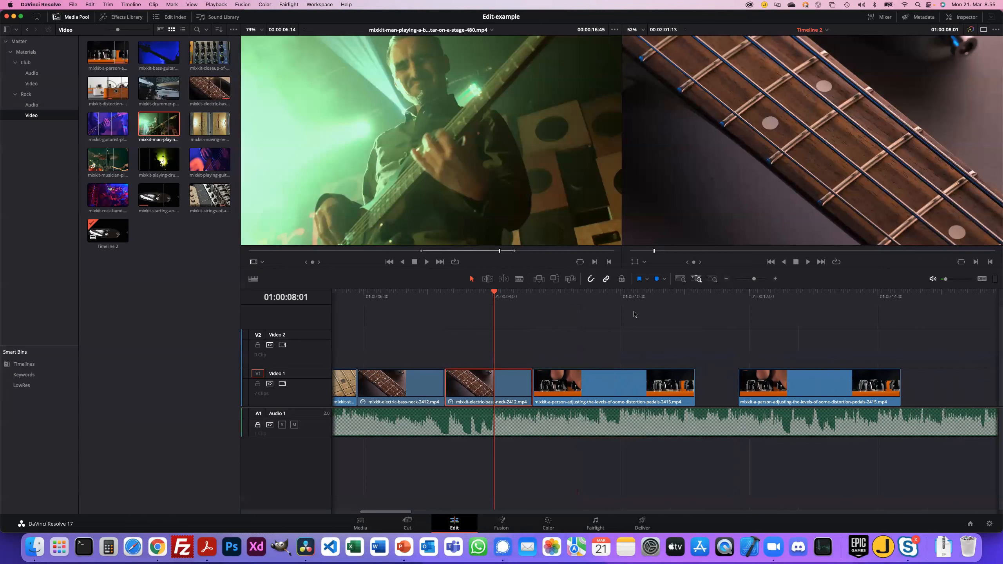
- Play the timeline repeatedly from the end of the guitar strings clip to review both electric bass neck clips on Video 1
{"action": "left_click", "coordinate": [357, 297]}
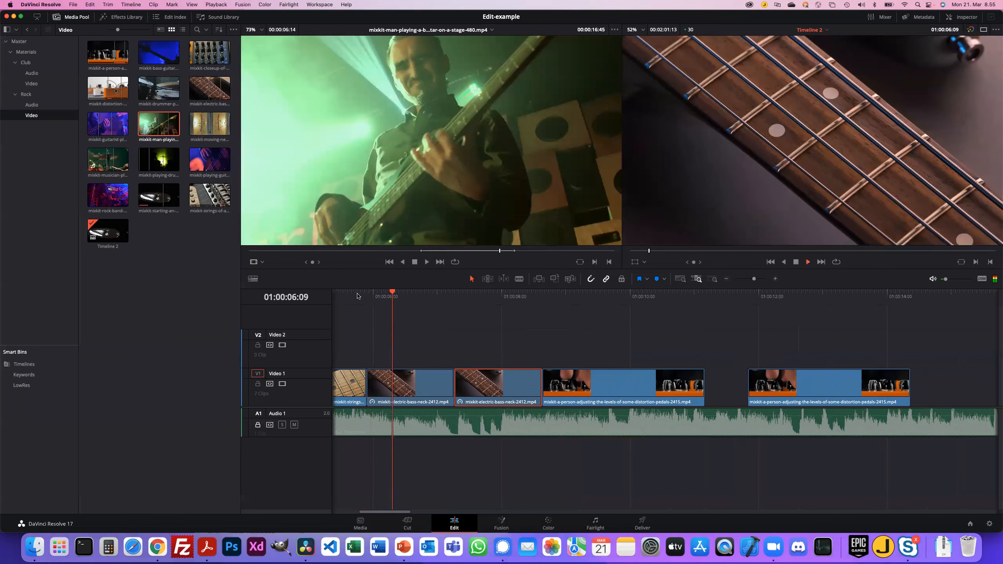
{"action": "key", "text": "space"}
{"action": "left_click", "coordinate": [342, 292]}
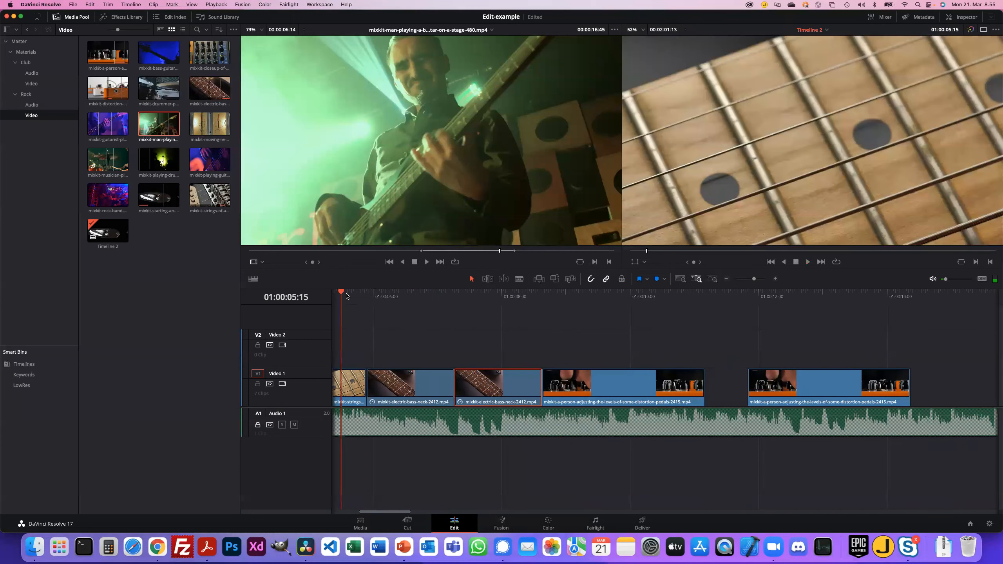
{"action": "key", "text": "space"}
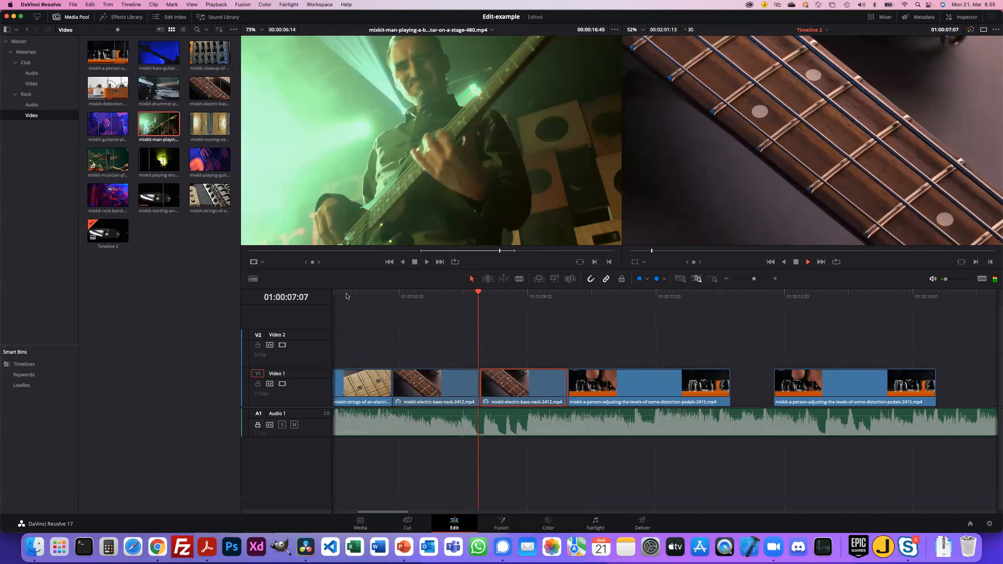
{"action": "key", "text": "space"}
{"action": "left_click", "coordinate": [353, 295]}
{"action": "key", "text": "space"}
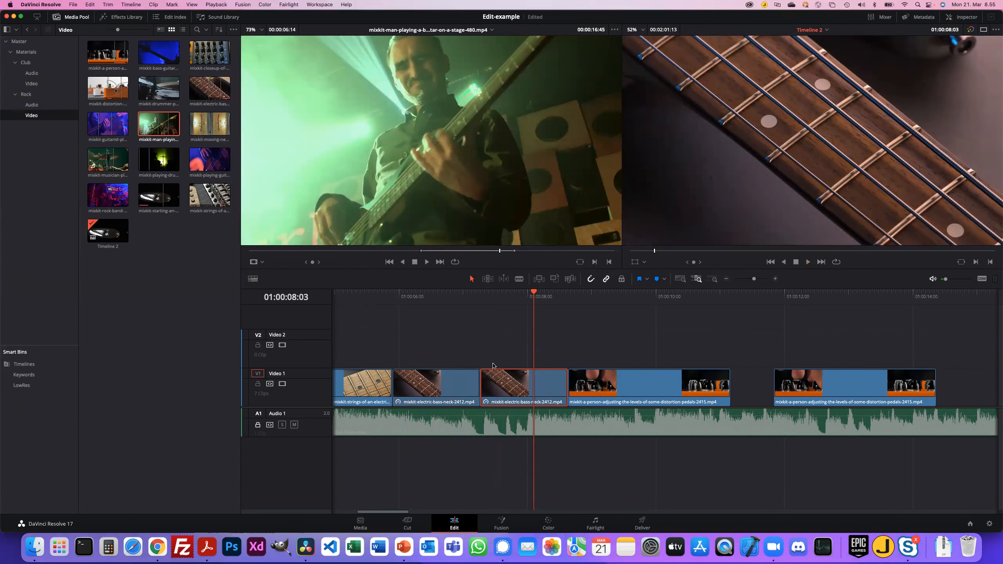
- Place the playhead at the start of the second electric bass neck clip, at 01:00:07:08
{"action": "left_click_drag", "start_coordinate": [535, 292], "coordinate": [483, 299]}
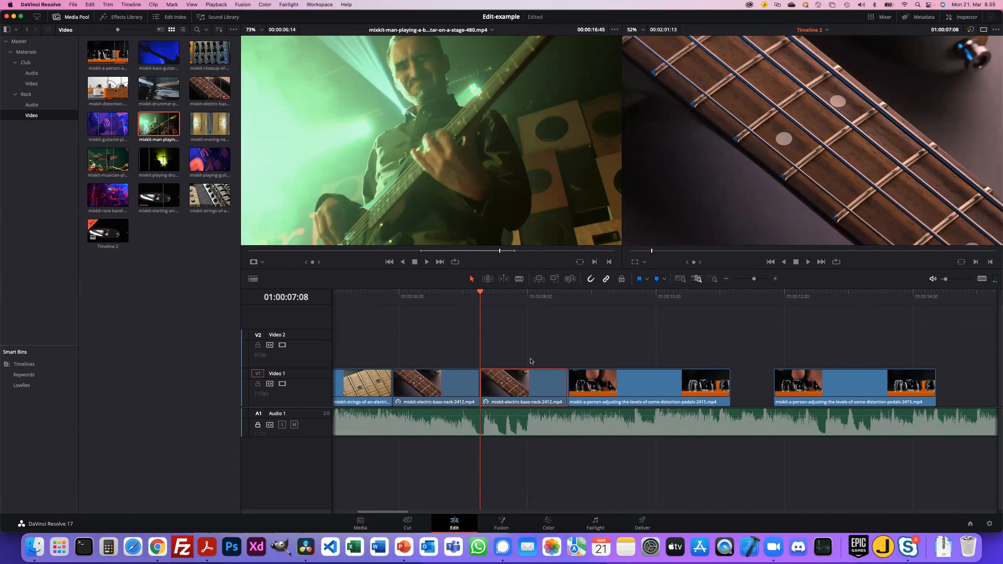
{"action": "scroll", "coordinate": [506, 378], "scroll_direction": "right", "scroll_amount": 1}
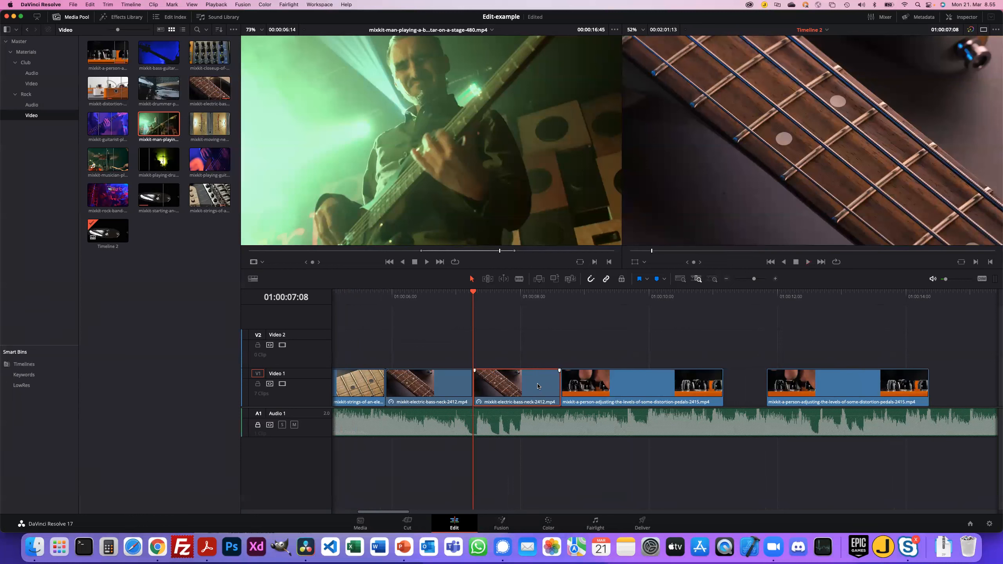
- Try to swap clips manually by moving the second electric bass neck clip to Video 2 and the following distortion pedals clip to 01:00:07:08
{"action": "scroll", "coordinate": [560, 347], "scroll_direction": "left", "scroll_amount": 2}
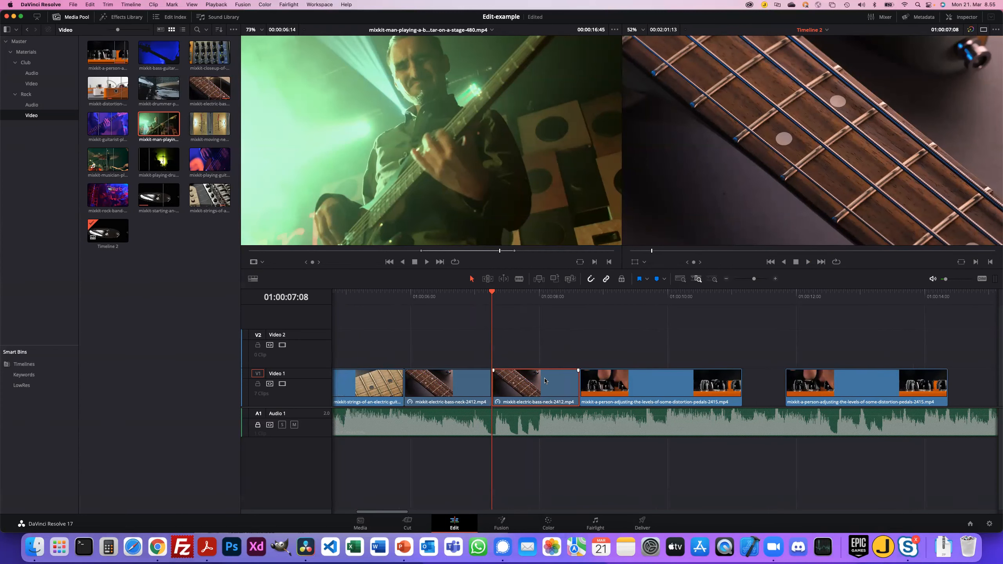
{"action": "scroll", "coordinate": [545, 380], "scroll_direction": "left", "scroll_amount": 2}
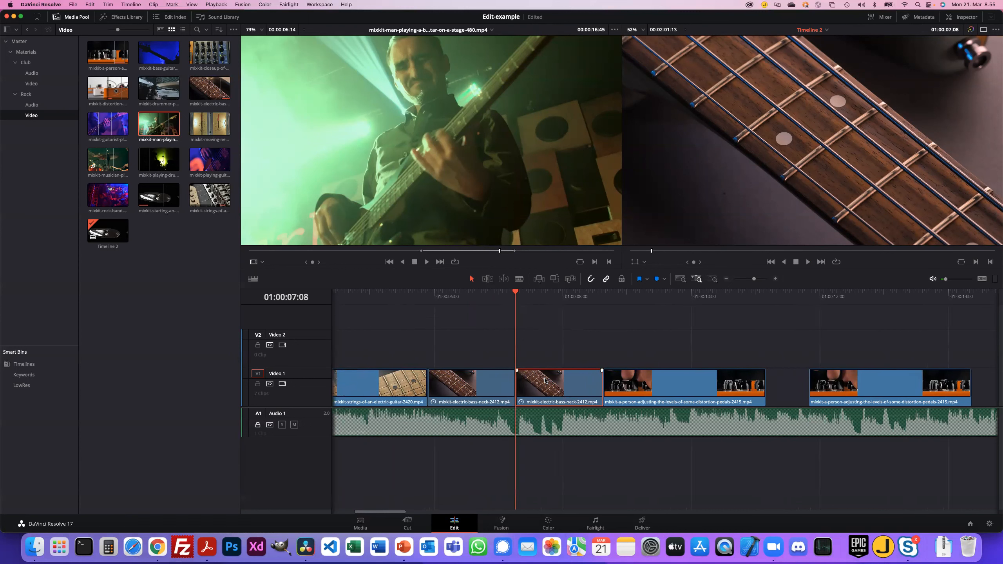
{"action": "left_click_drag", "start_coordinate": [555, 387], "coordinate": [563, 349]}
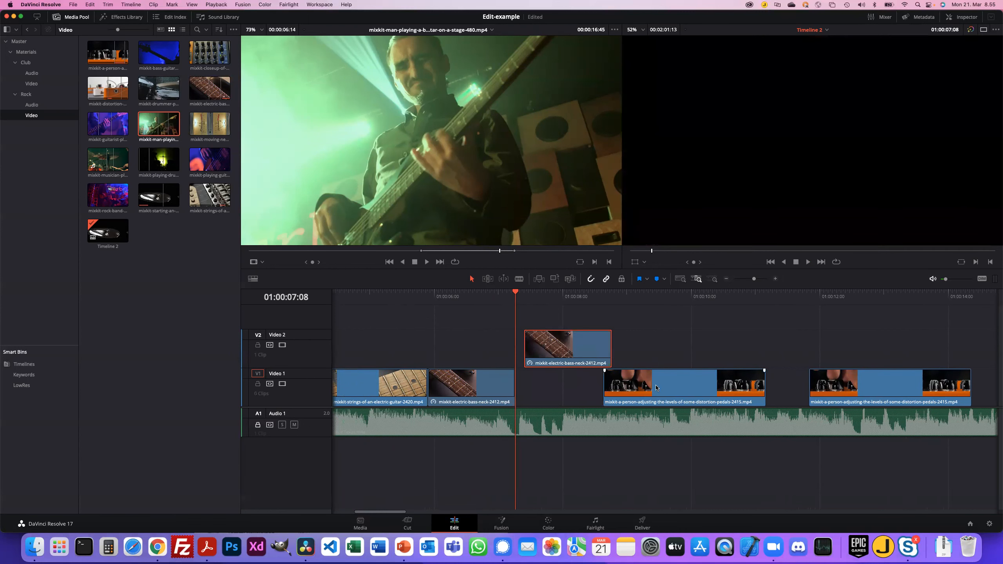
{"action": "left_click_drag", "start_coordinate": [665, 388], "coordinate": [578, 389]}
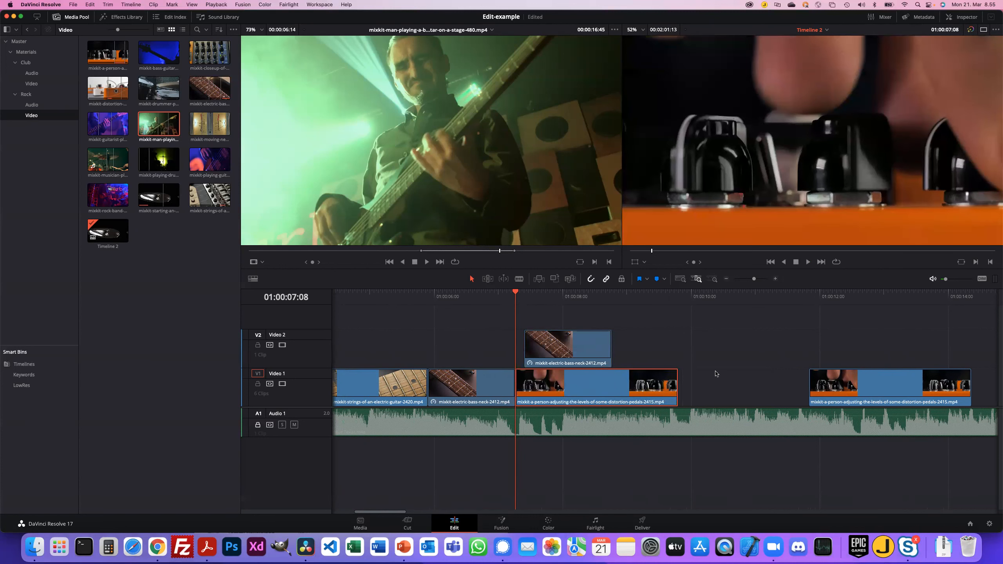
- Undo both clip moves on the timeline and save the project
{"action": "key", "text": "super+s"}
{"action": "key", "text": "super+z"}
{"action": "key", "text": "super+z"}
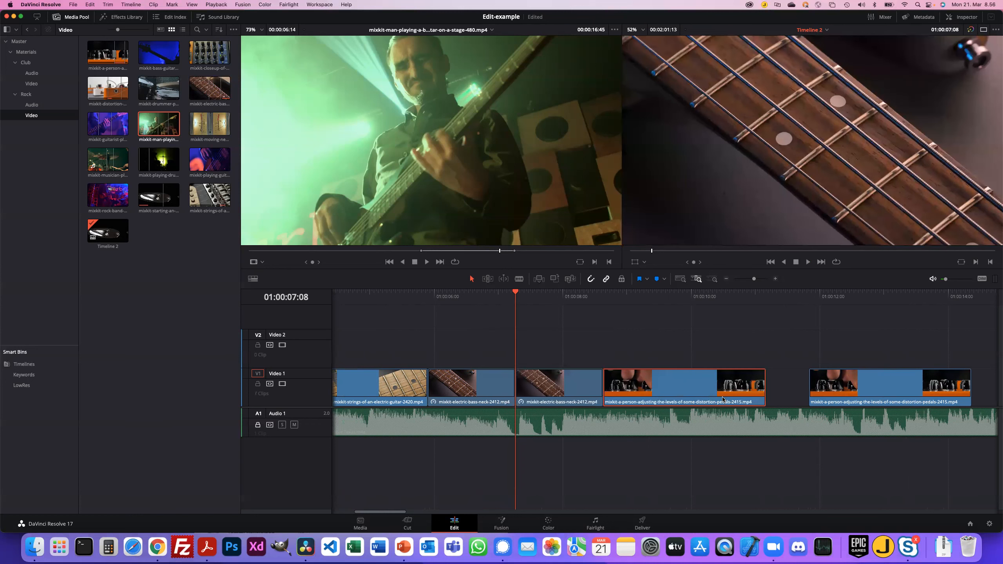
{"action": "key", "text": "super+s"}
- Swap the second electric bass neck clip with the distortion pedals clip after it, toggling the order repeatedly and ending with the pedals clip first
{"action": "left_click", "coordinate": [584, 391]}
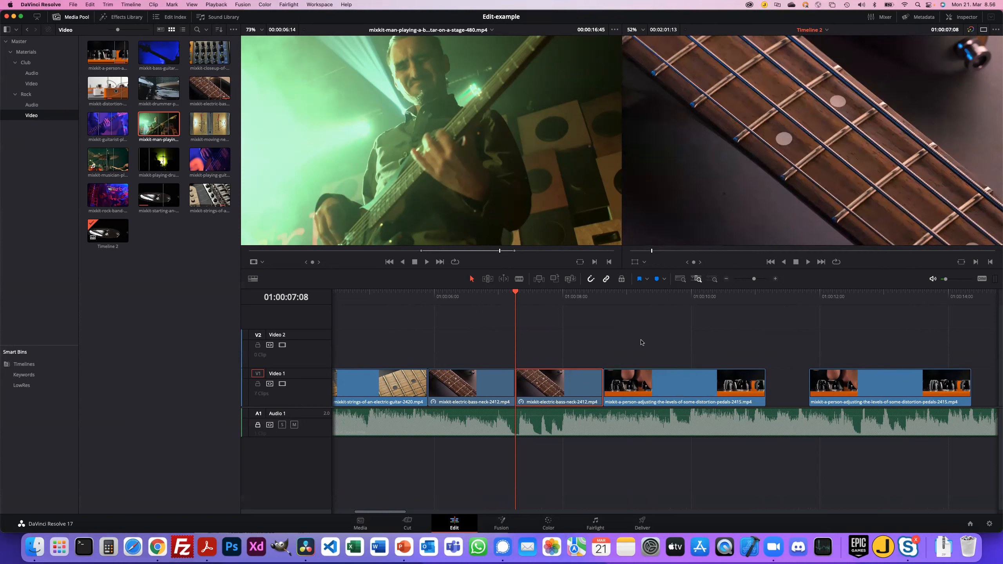
{"action": "key", "text": "super+shift+period"}
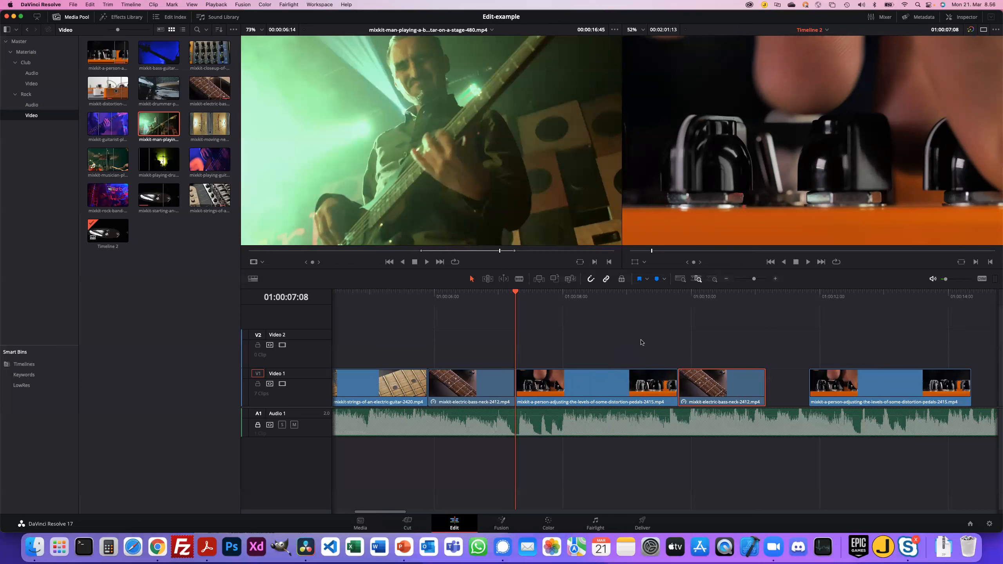
{"action": "key", "text": "super+shift+comma"}
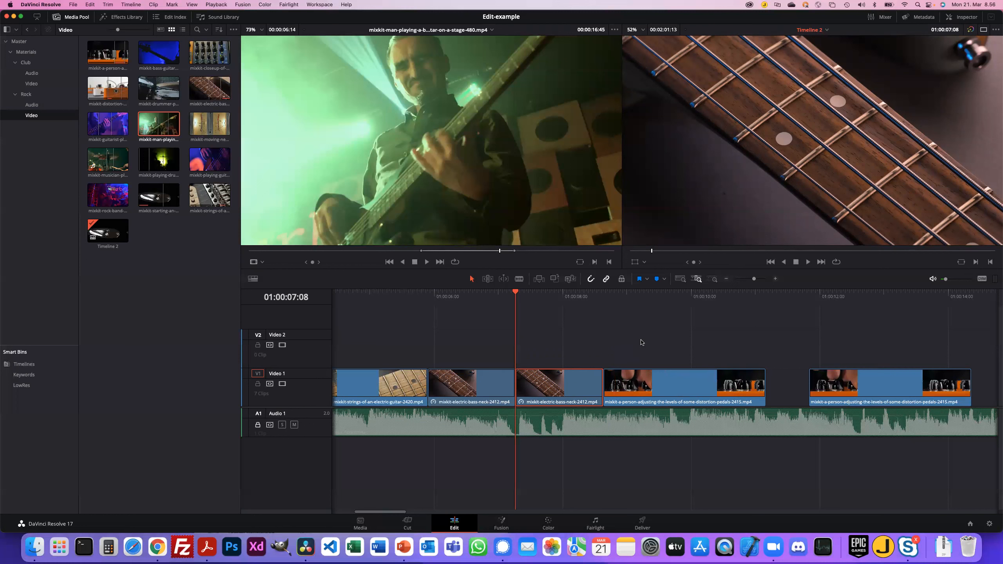
{"action": "key", "text": "super+shift+period"}
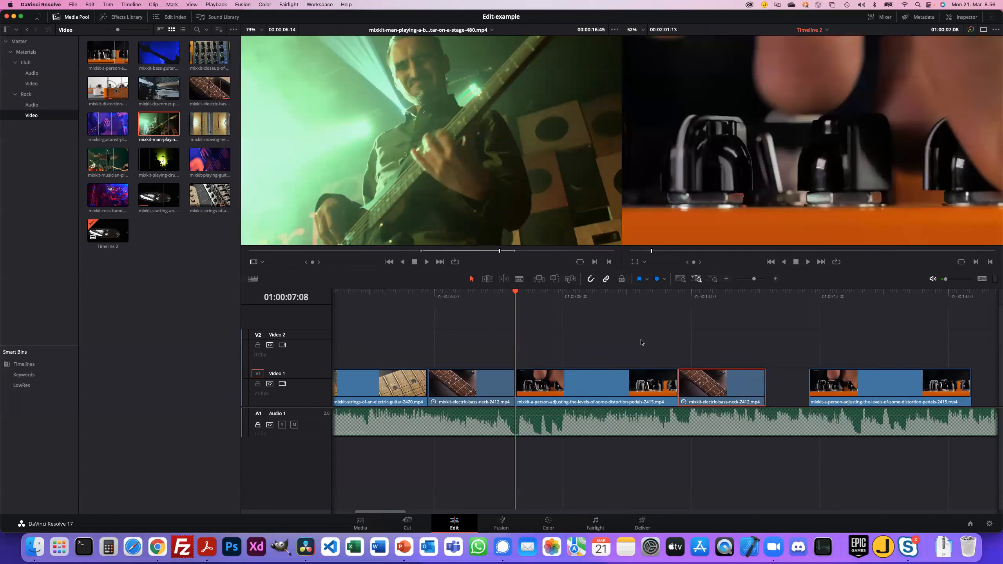
{"action": "key", "text": "super+shift+comma"}
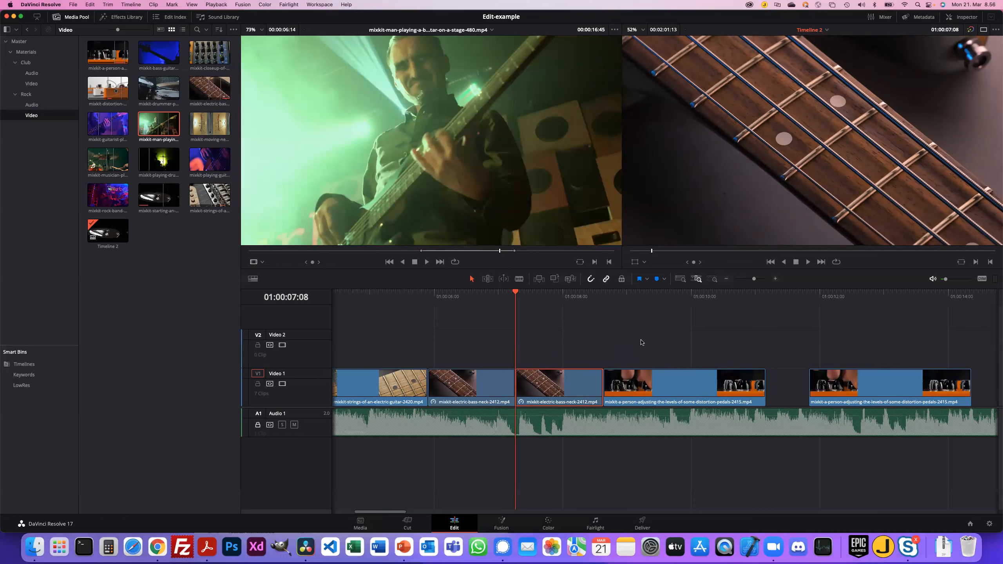
{"action": "key", "text": "super+shift+period"}
{"action": "key", "text": "super+shift+comma"}
{"action": "key", "text": "super+shift+period"}
{"action": "key", "text": "super+shift+comma"}
{"action": "key", "text": "super+shift+period"}
{"action": "key", "text": "super+shift+comma"}
{"action": "key", "text": "super+shift+period"}
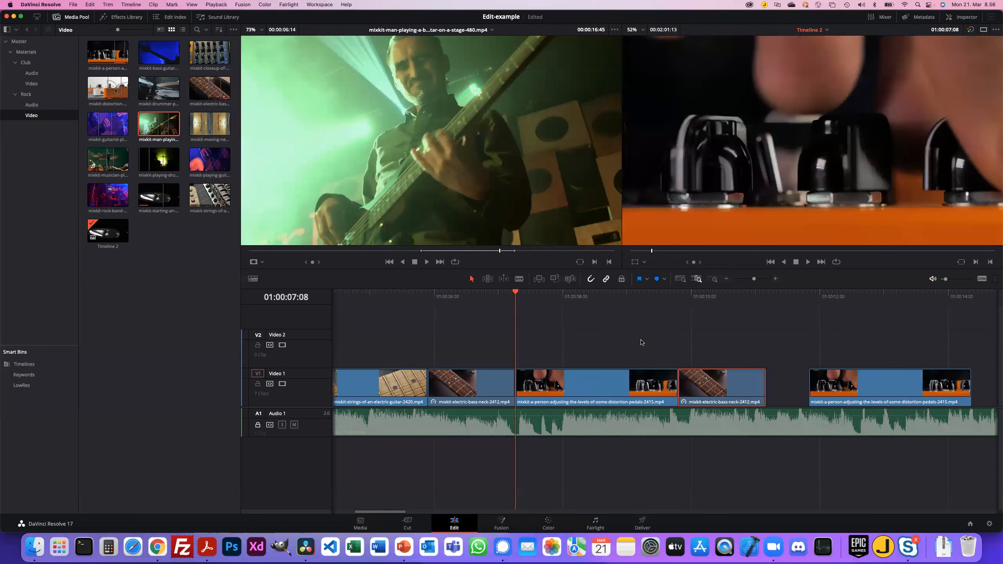
- Nudge the second electric bass neck clip back and forth in multi-frame steps within the space between the two distortion pedals clips
{"action": "key", "text": "shift+period"}
{"action": "key", "text": "shift+period"}
{"action": "key", "text": "shift+period"}
{"action": "key", "text": "shift+period"}
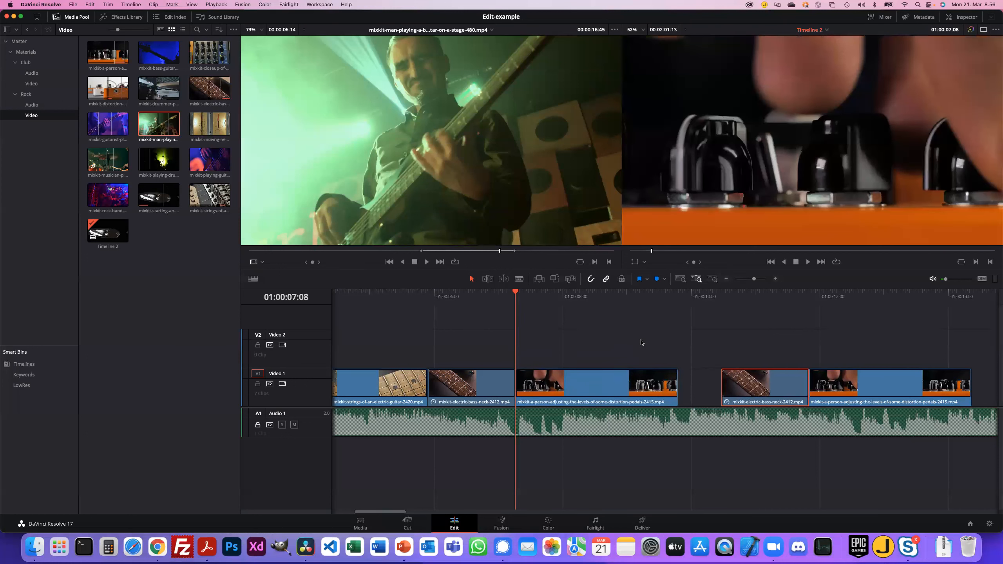
{"action": "key", "text": "shift+comma"}
{"action": "key", "text": "shift+comma"}
{"action": "key", "text": "shift+comma"}
{"action": "key", "text": "shift+period"}
{"action": "key", "text": "shift+period"}
{"action": "key", "text": "shift+period"}
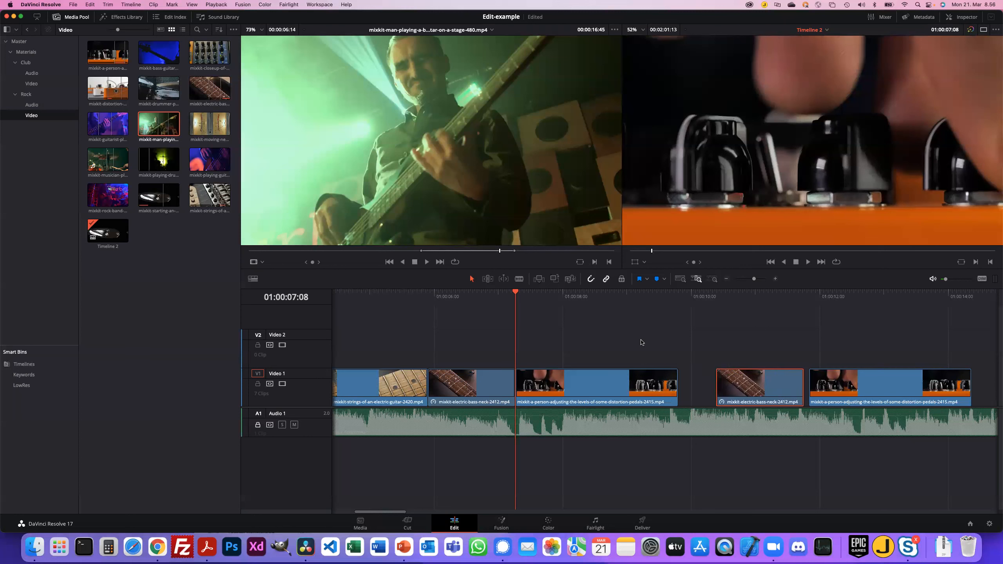
{"action": "key", "text": "shift+comma"}
{"action": "key", "text": "shift+comma"}
{"action": "key", "text": "shift+comma"}
{"action": "key", "text": "shift+comma"}
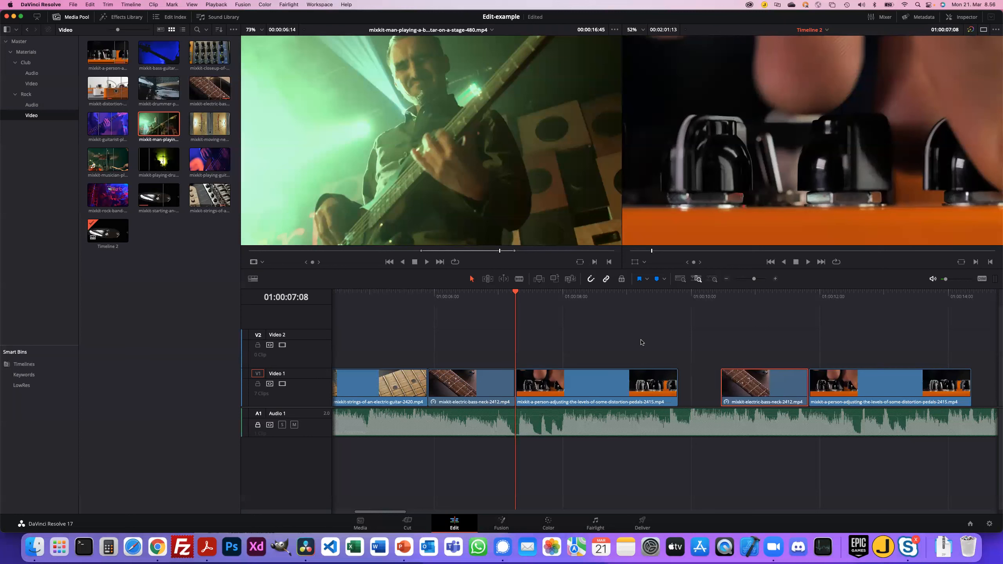
{"action": "key", "text": "shift+period"}
{"action": "key", "text": "shift+period"}
{"action": "key", "text": "shift+period"}
{"action": "key", "text": "shift+period"}
{"action": "key", "text": "shift+comma"}
{"action": "key", "text": "shift+comma"}
{"action": "key", "text": "shift+comma"}
{"action": "key", "text": "shift+comma"}
{"action": "key", "text": "shift+period"}
{"action": "key", "text": "shift+period"}
{"action": "key", "text": "shift+period"}
{"action": "key", "text": "shift+period"}
{"action": "key", "text": "shift+comma"}
{"action": "key", "text": "shift+comma"}
{"action": "key", "text": "shift+comma"}
{"action": "key", "text": "shift+comma"}
{"action": "key", "text": "shift+period"}
{"action": "key", "text": "shift+period"}
{"action": "key", "text": "shift+period"}
{"action": "key", "text": "shift+period"}
- Swap the second electric bass neck clip forward and back again, and save the project
{"action": "key", "text": "super+shift+period"}
{"action": "key", "text": "super+shift+comma"}
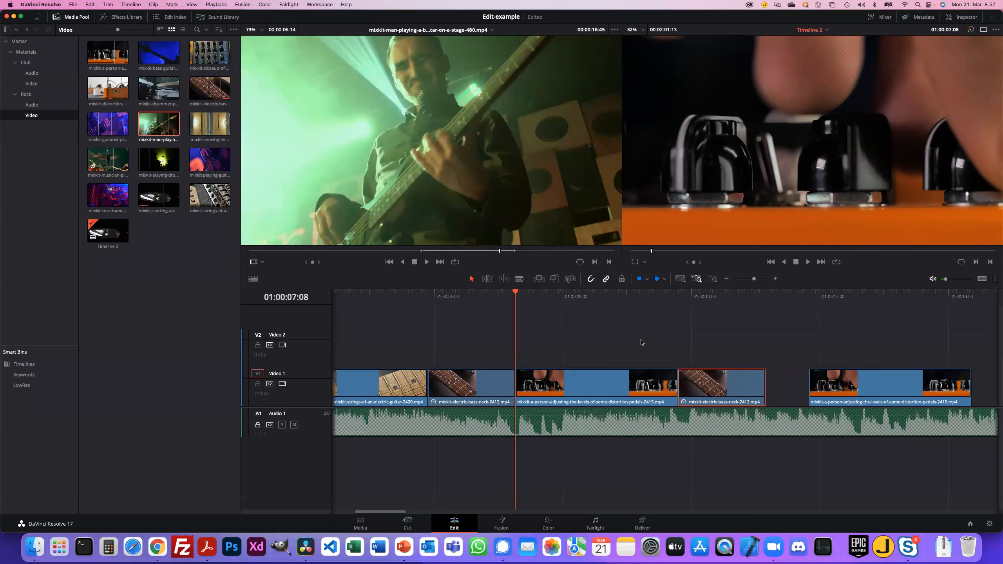
{"action": "key", "text": "super+s"}
- Select the guitar strings clip, the first electric bass neck clip and the gap before the last distortion pedals clip, one after another
{"action": "left_click", "coordinate": [427, 381]}
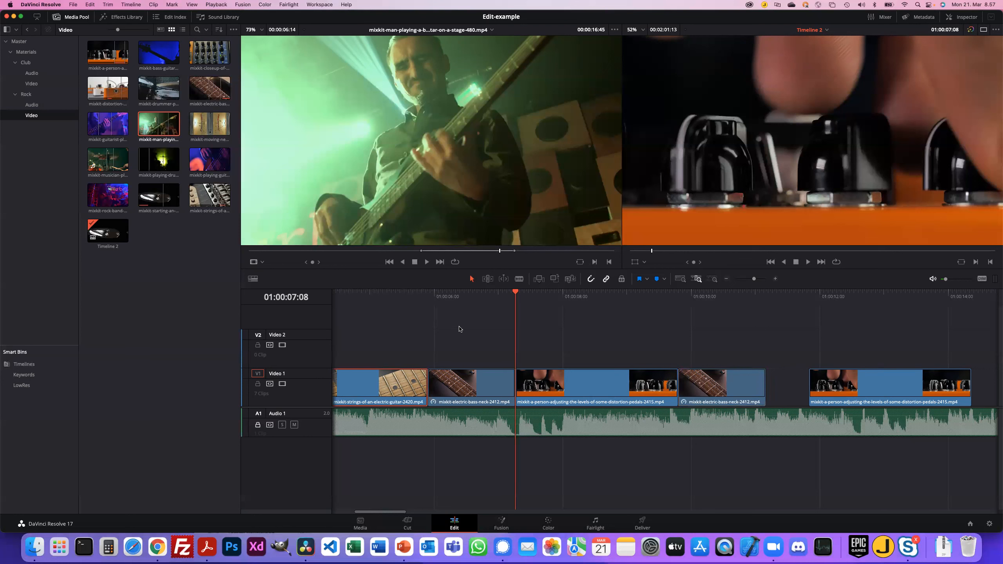
{"action": "left_click", "coordinate": [463, 380]}
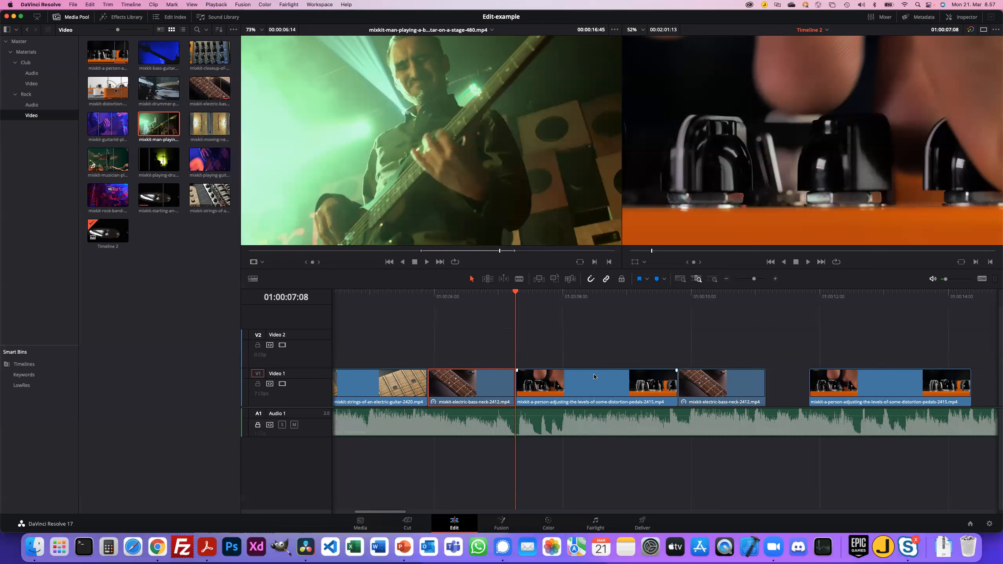
{"action": "left_click", "coordinate": [781, 384]}
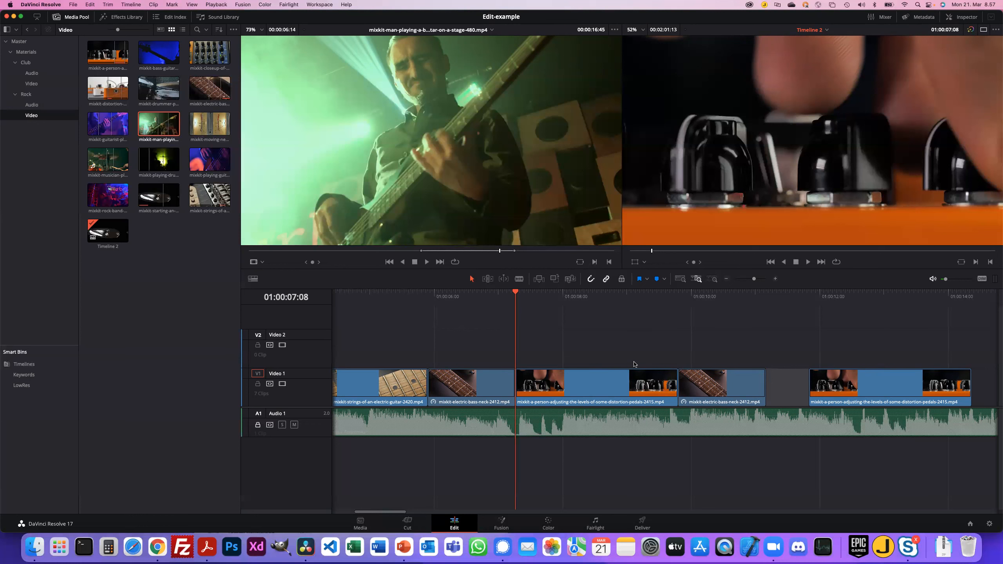
- Review the available timeline commands, including those for selecting clips backward or forward
{"action": "left_click", "coordinate": [131, 4]}
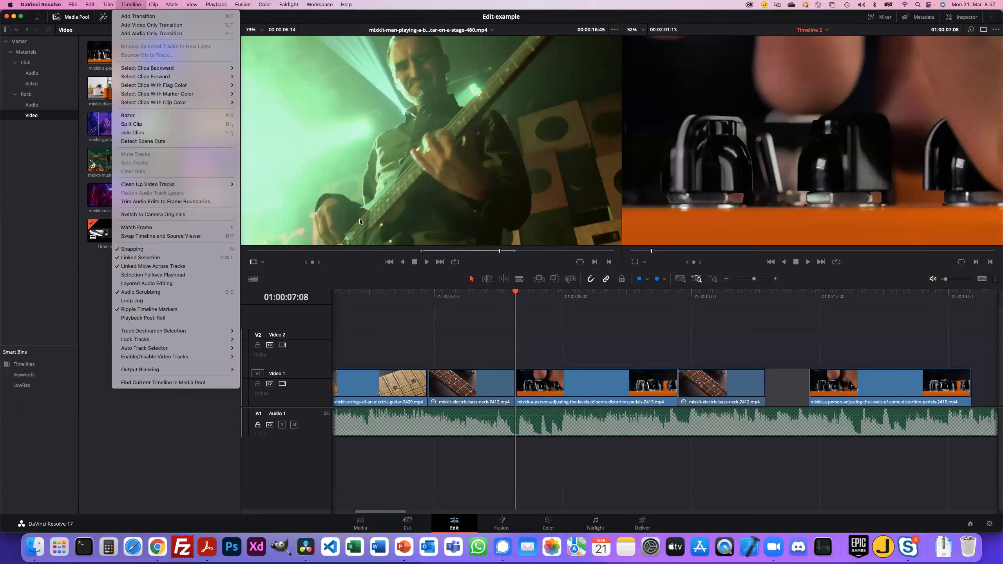
{"action": "left_click", "coordinate": [210, 413]}
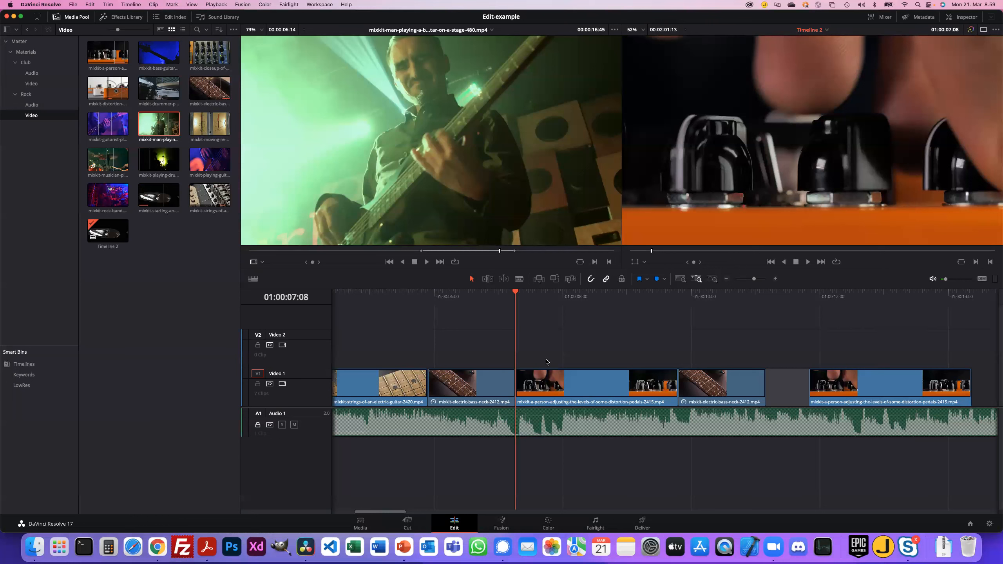
{"action": "scroll", "coordinate": [562, 363], "scroll_direction": "left", "scroll_amount": 1}
{"action": "scroll", "coordinate": [562, 363], "scroll_direction": "right", "scroll_amount": 2}
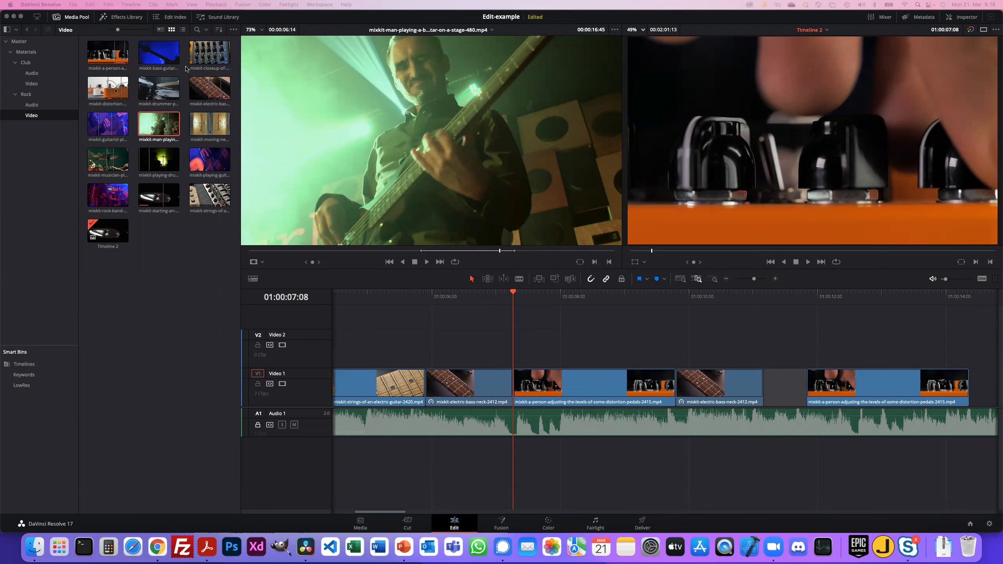
{"action": "left_click", "coordinate": [132, 5]}
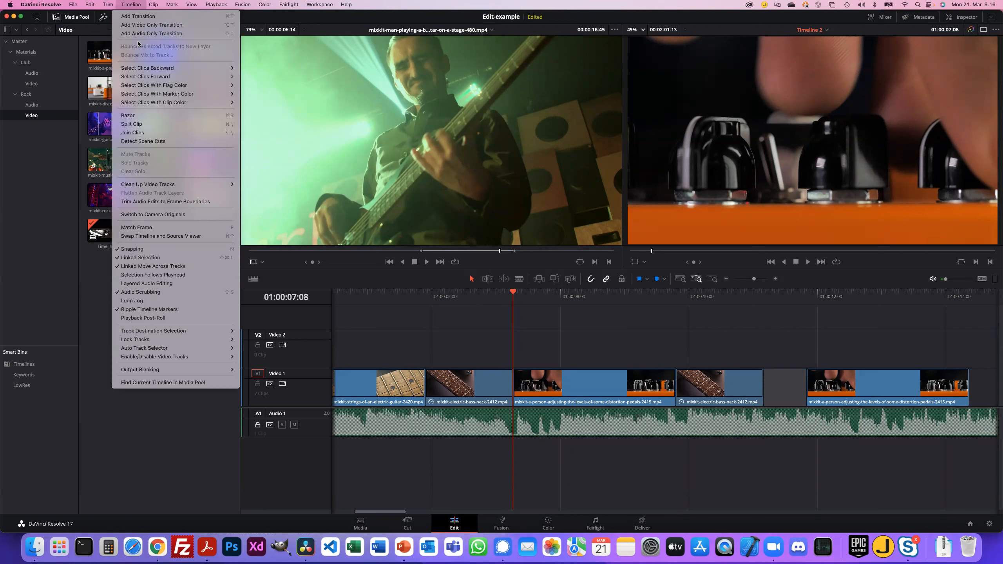
{"action": "mouse_move", "coordinate": [147, 69]}
{"action": "left_click", "coordinate": [597, 336]}
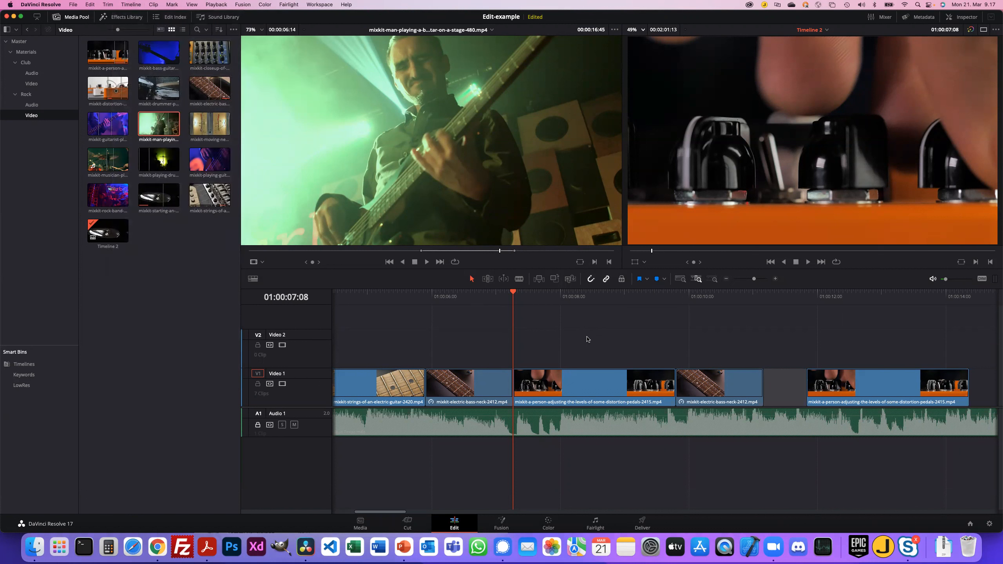
- Delete the gap between the second electric bass neck clip and the last distortion pedals clip on Video 1, and save the project
{"action": "left_click", "coordinate": [791, 395]}
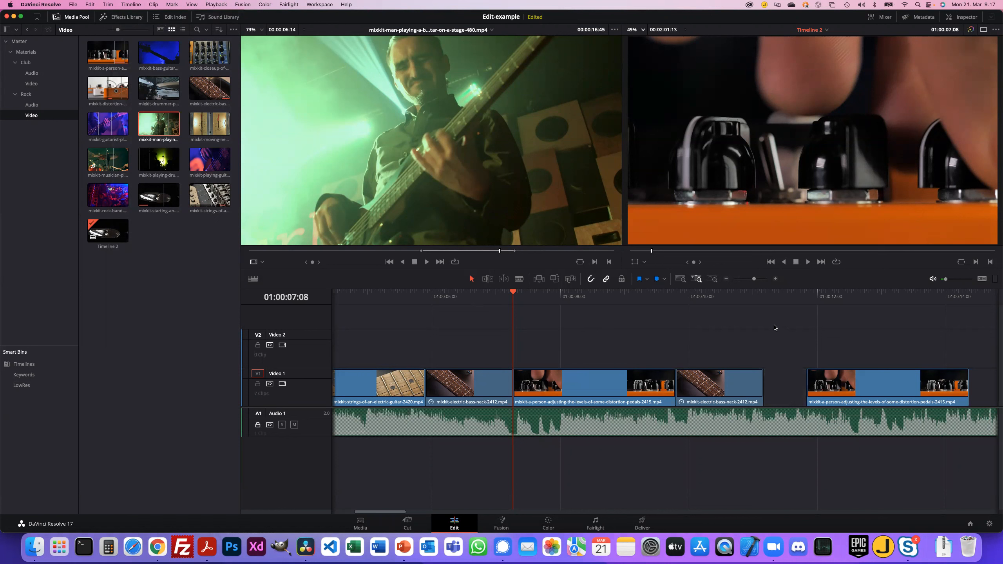
{"action": "left_click", "coordinate": [784, 386]}
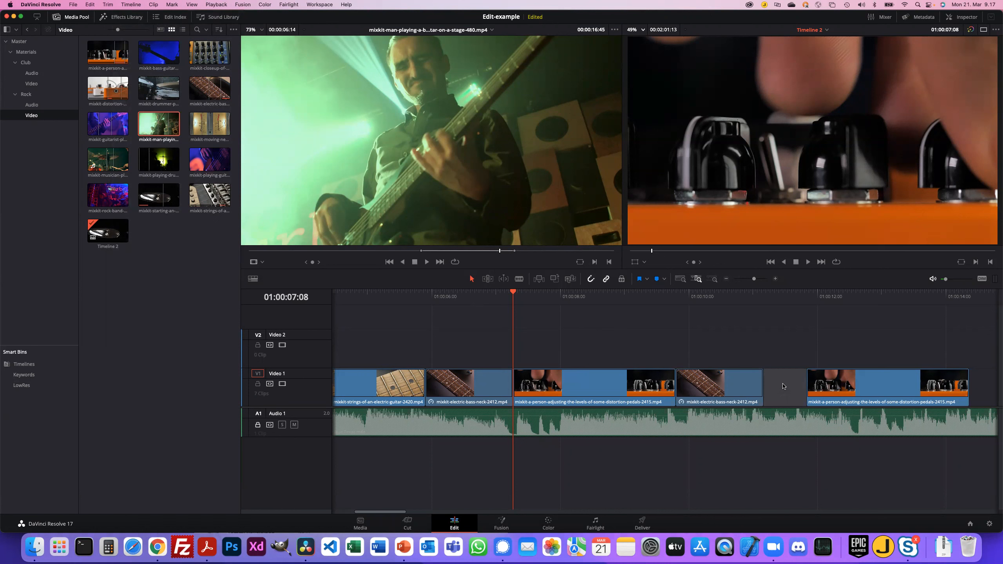
{"action": "key", "text": "Delete"}
{"action": "key", "text": "super+s"}
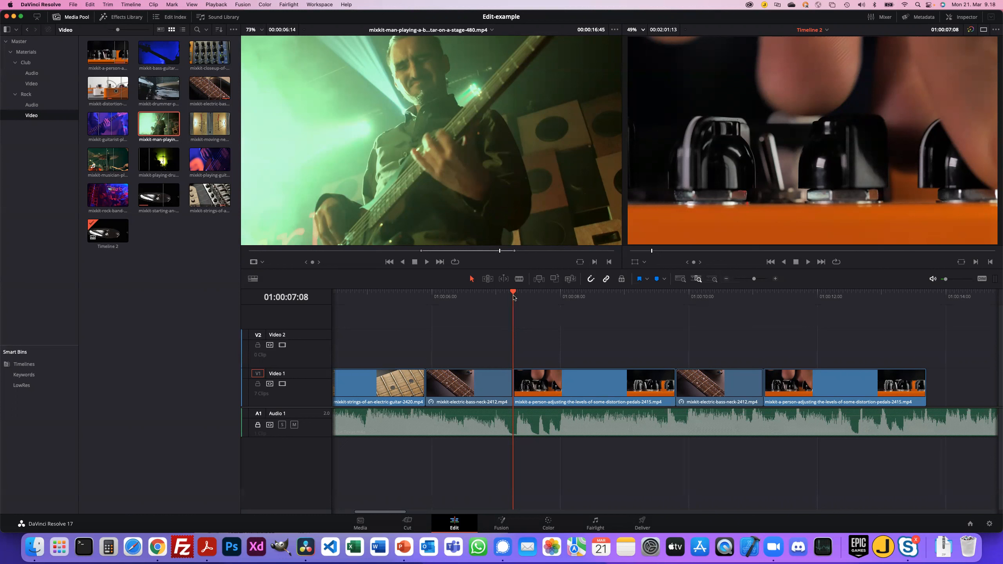
- Select all clips forward of the playhead on Video 1, check the Select Clips Forward options, and clear the selection
{"action": "key", "text": "y"}
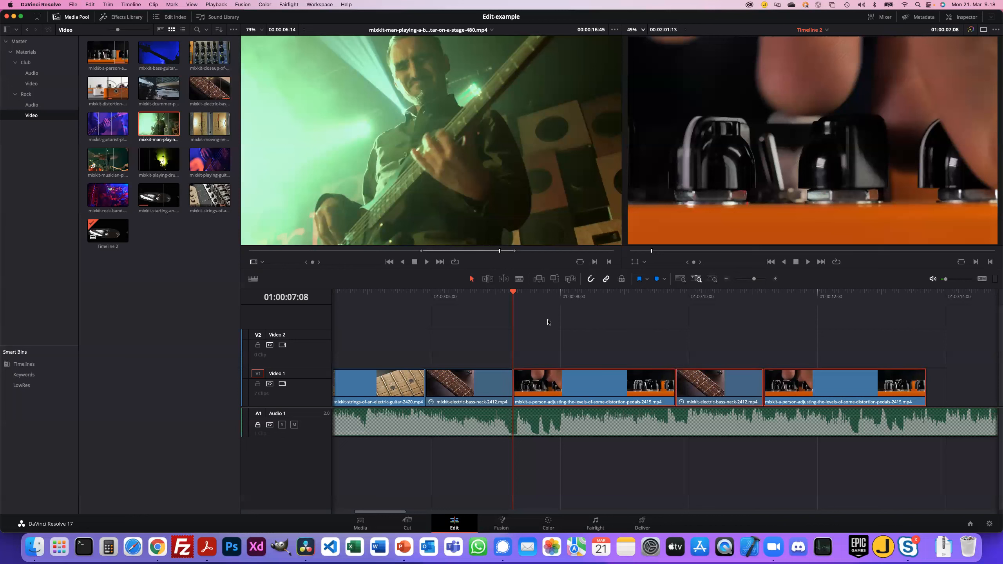
{"action": "left_click", "coordinate": [130, 6]}
{"action": "mouse_move", "coordinate": [144, 69]}
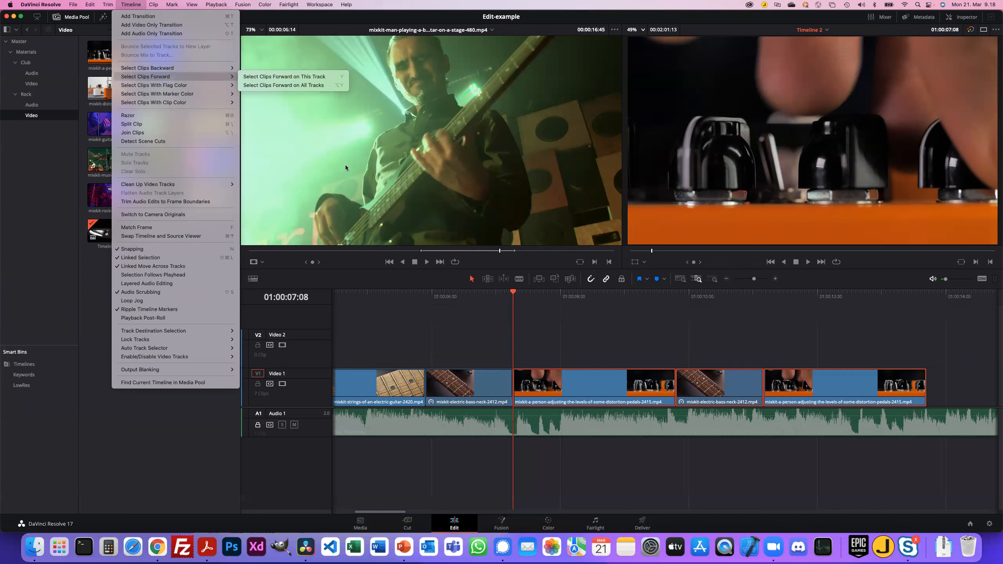
{"action": "left_click", "coordinate": [415, 323]}
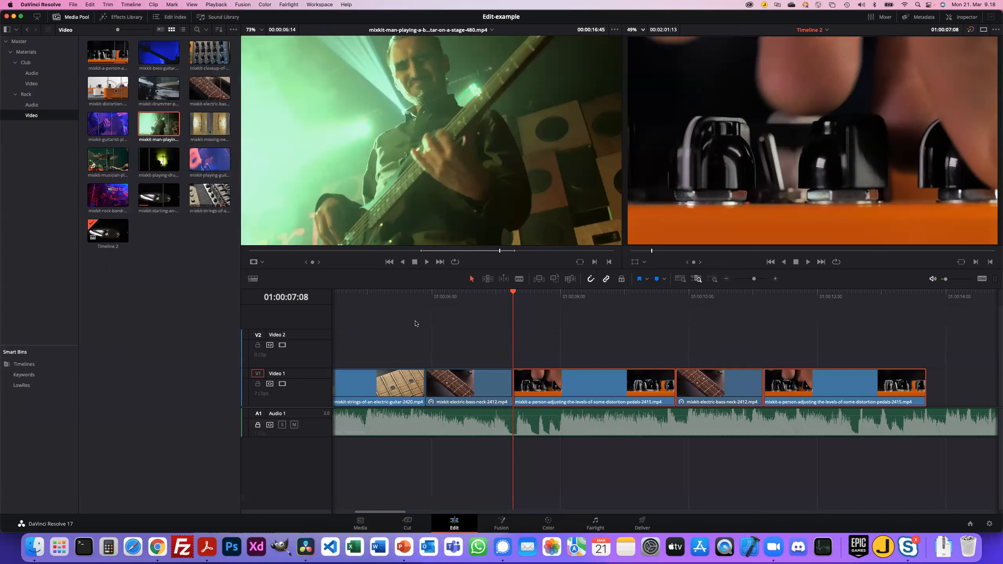
{"action": "scroll", "coordinate": [414, 318], "scroll_direction": "left", "scroll_amount": 1}
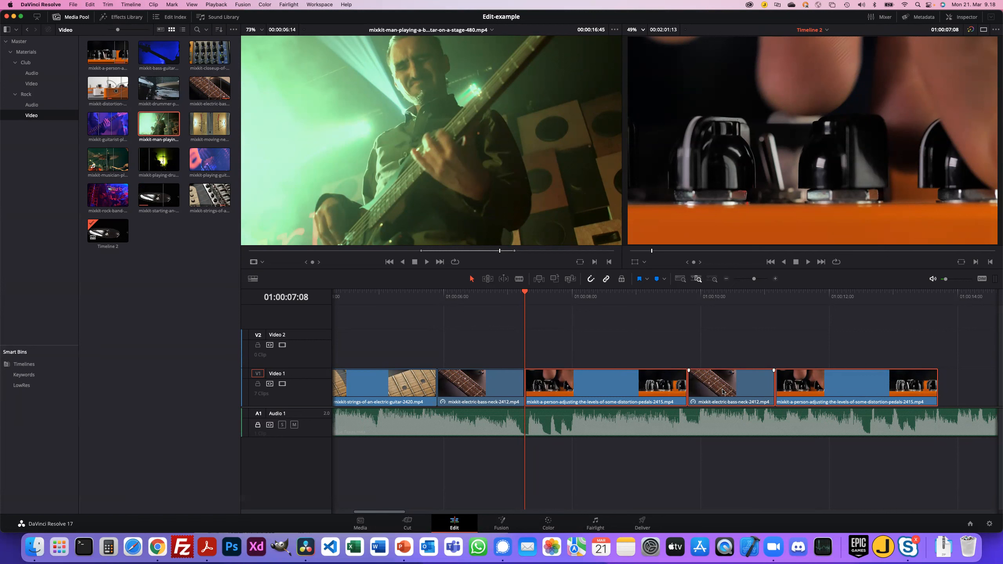
{"action": "left_click", "coordinate": [646, 336]}
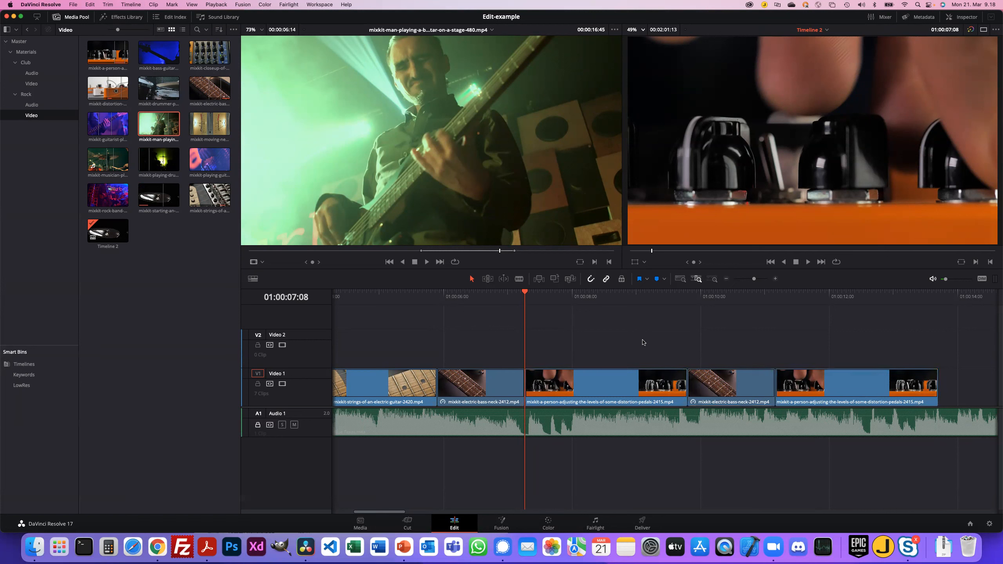
- Move the second electric bass neck clip straight up from Video 1 to Video 2
{"action": "left_click", "coordinate": [732, 386]}
{"action": "left_click_drag", "start_coordinate": [732, 386], "coordinate": [733, 357]}
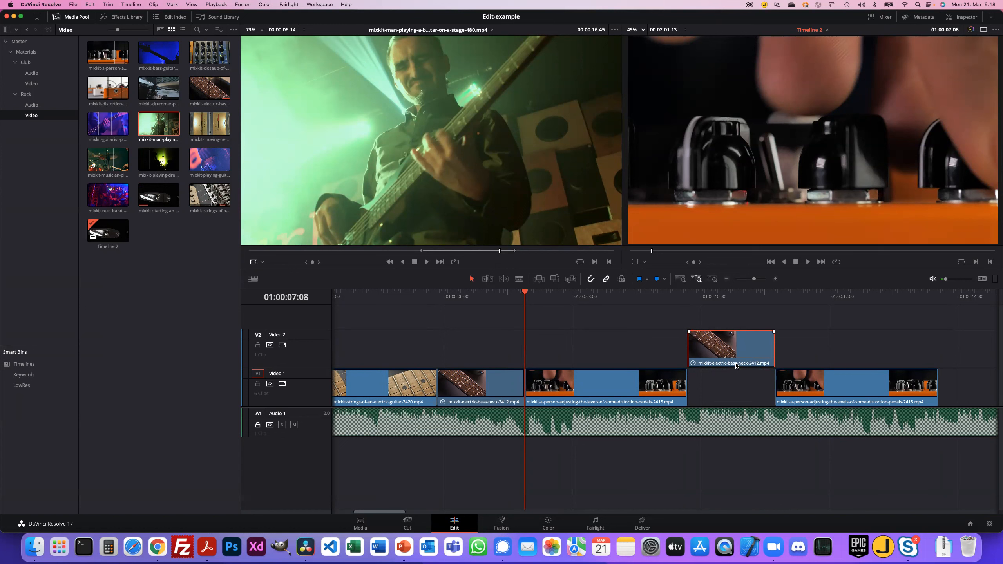
{"action": "left_click", "coordinate": [579, 387]}
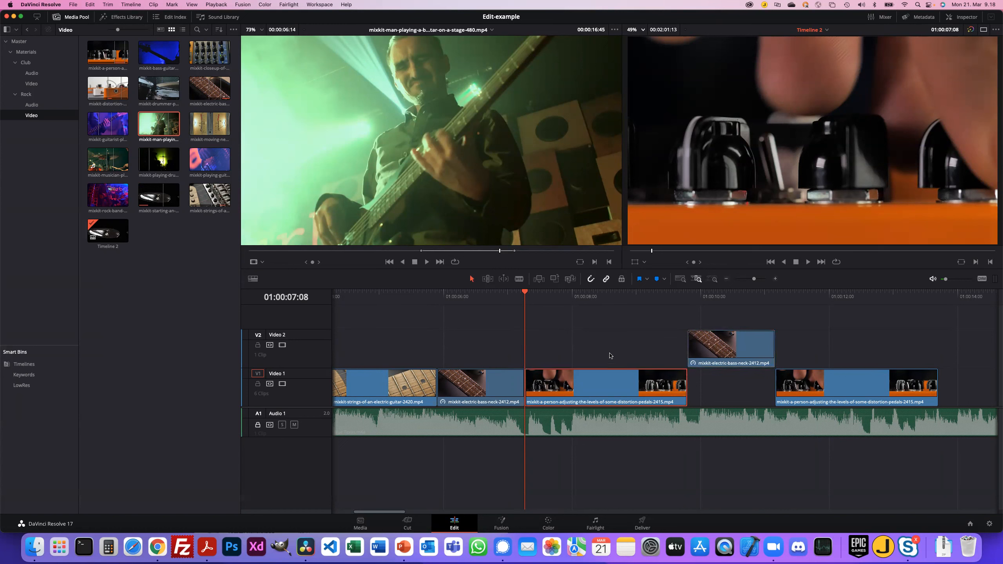
{"action": "left_click", "coordinate": [582, 336]}
- Select all clips forward from 01:00:06:12 on Video 1 and move them together about one second later in the timeline
{"action": "left_click_drag", "start_coordinate": [526, 294], "coordinate": [469, 294]}
{"action": "key", "text": "y"}
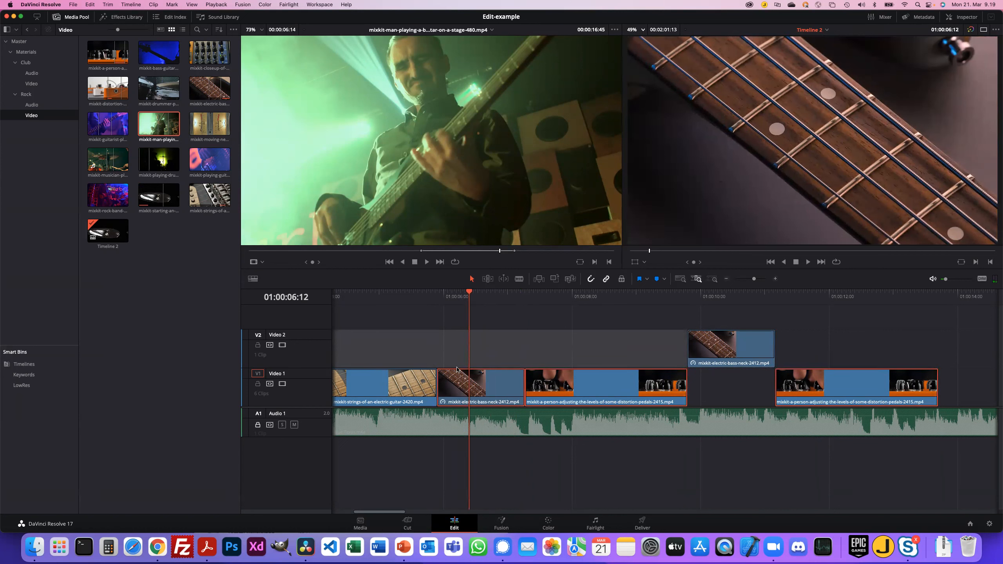
{"action": "left_click_drag", "start_coordinate": [482, 385], "coordinate": [558, 388]}
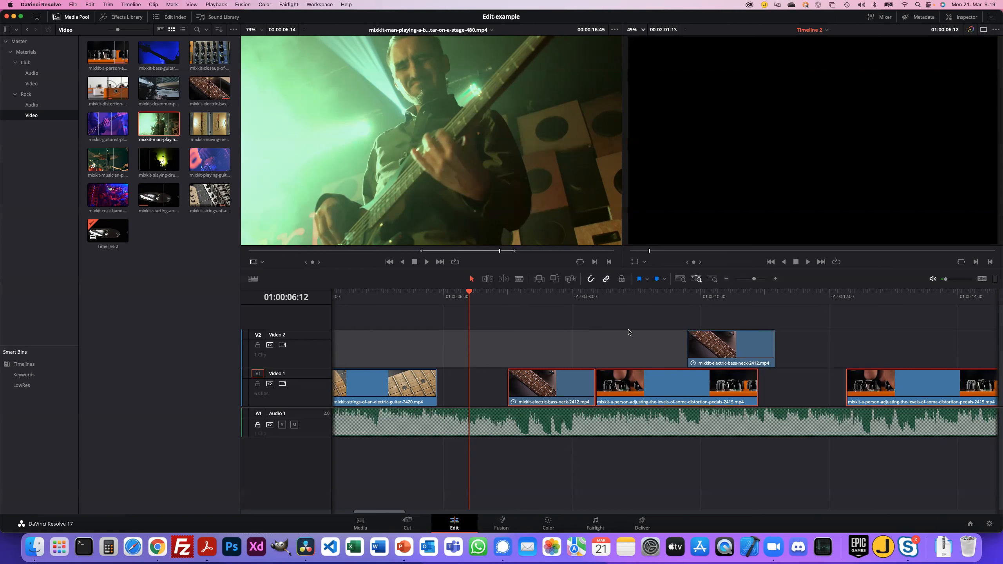
- Undo the last move of the clips on Video 1, save the project and clear the clip selection
{"action": "key", "text": "super+z"}
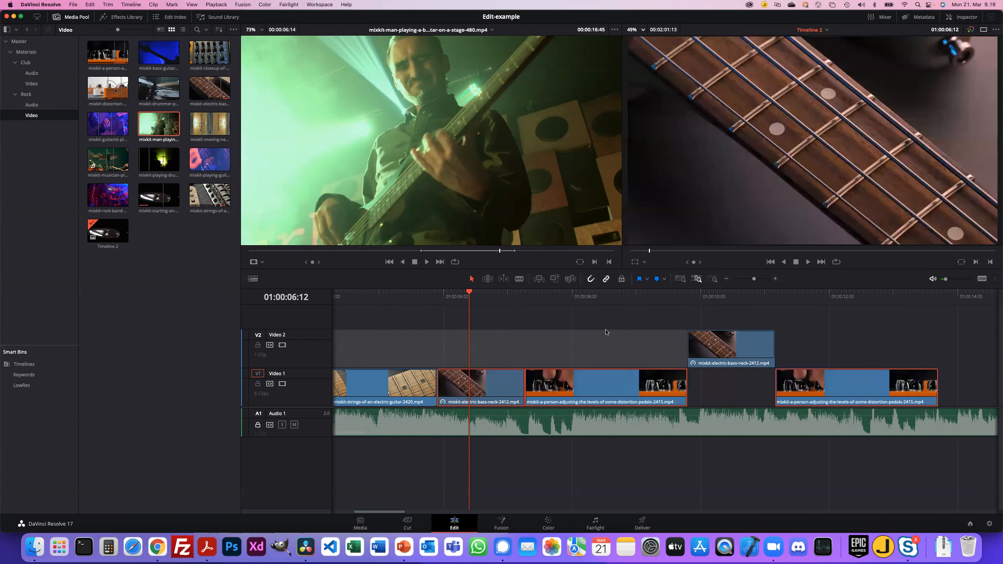
{"action": "key", "text": "super+s"}
{"action": "left_click", "coordinate": [613, 346]}
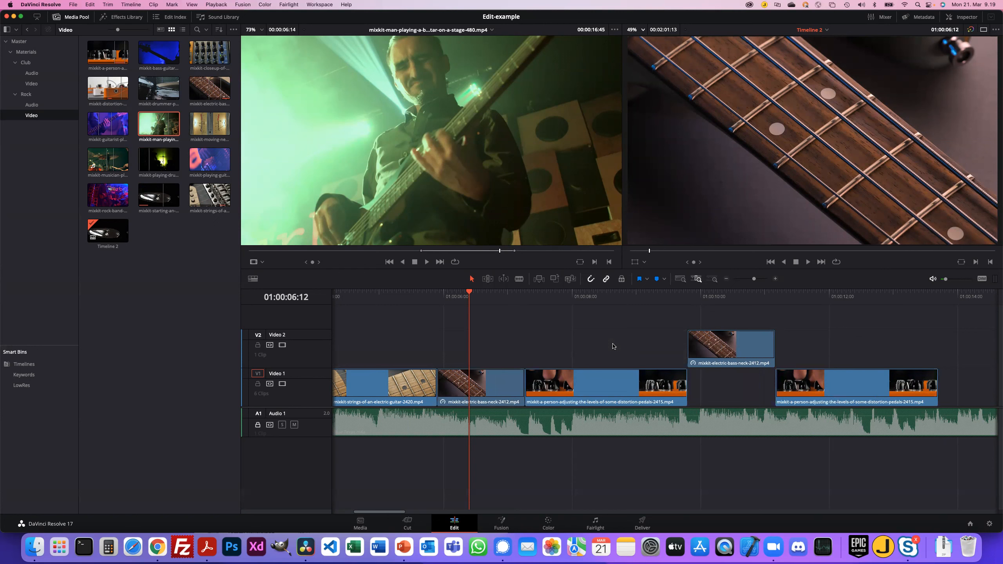
- Select all clips forward of the playhead on both video tracks, move them about 2.4 seconds later and close the gap left behind
{"action": "key", "text": "y"}
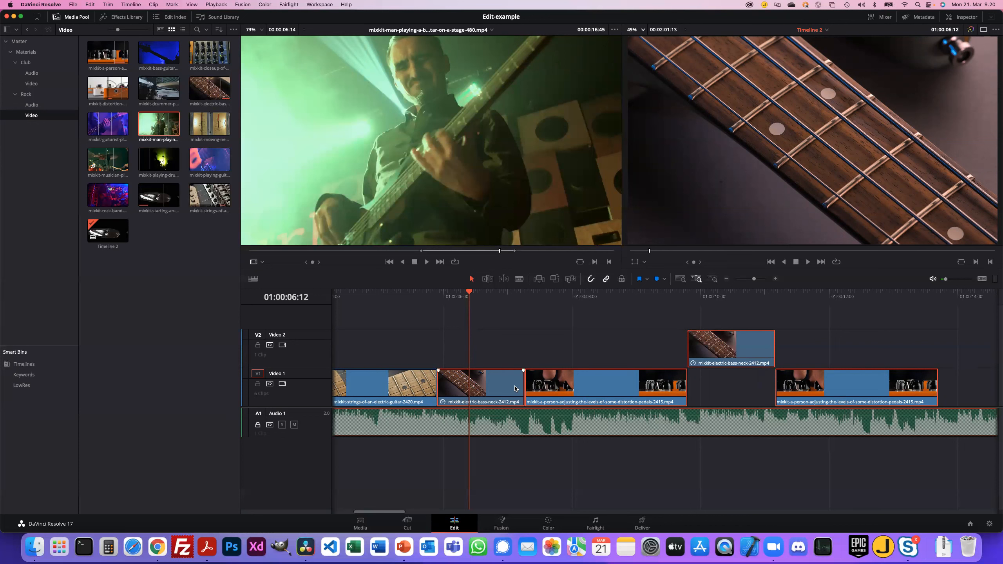
{"action": "left_click_drag", "start_coordinate": [507, 389], "coordinate": [661, 393]}
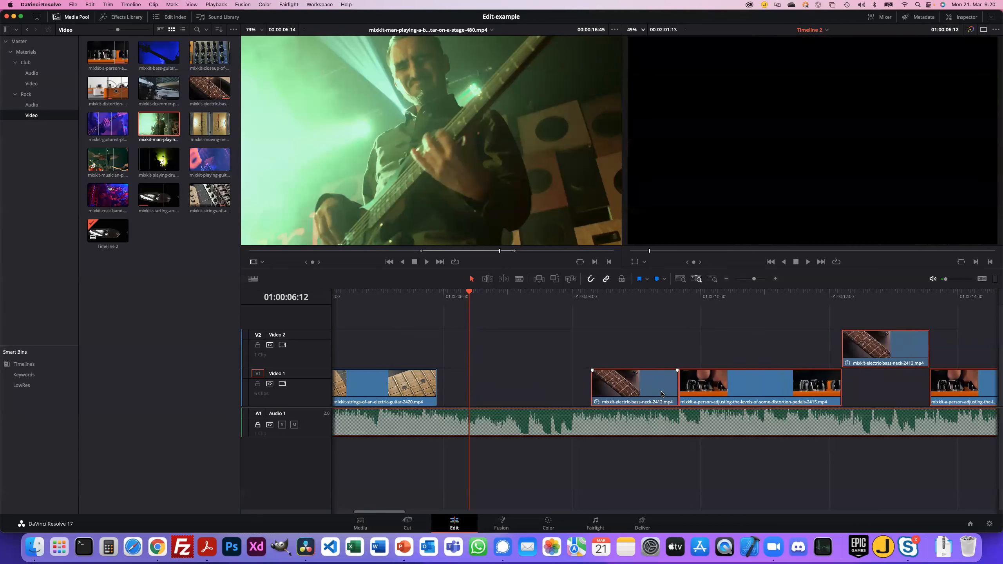
{"action": "left_click", "coordinate": [496, 381]}
{"action": "key", "text": "BackSpace"}
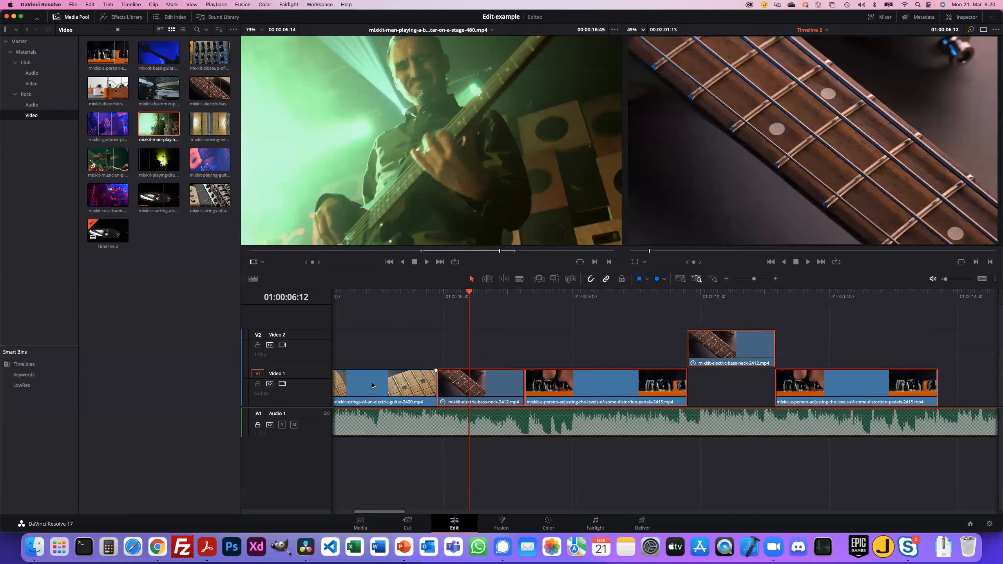
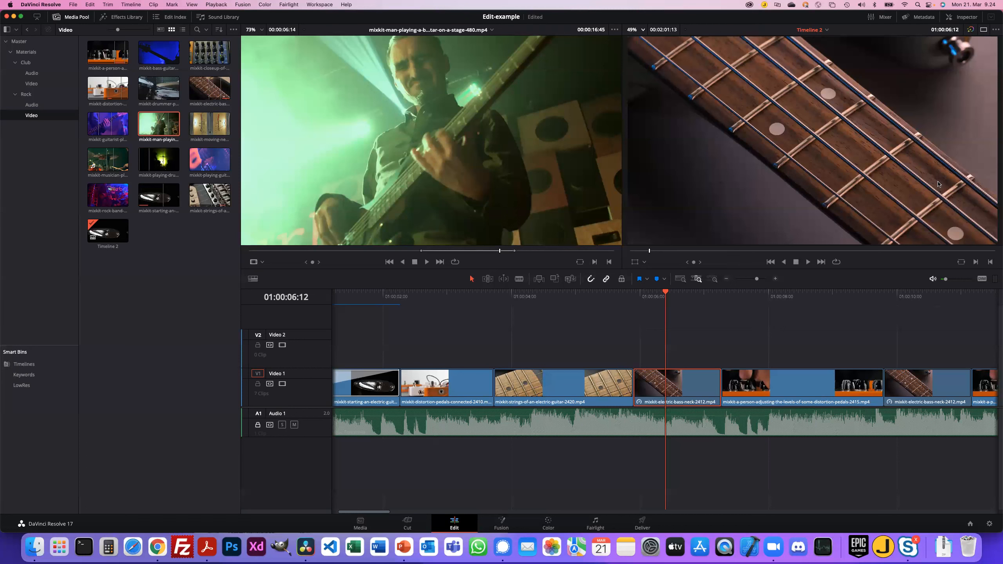
- Bring the source clip over the timeline viewer to check the available edit types, and cancel without adding it
{"action": "left_click_drag", "start_coordinate": [521, 176], "coordinate": [823, 163]}
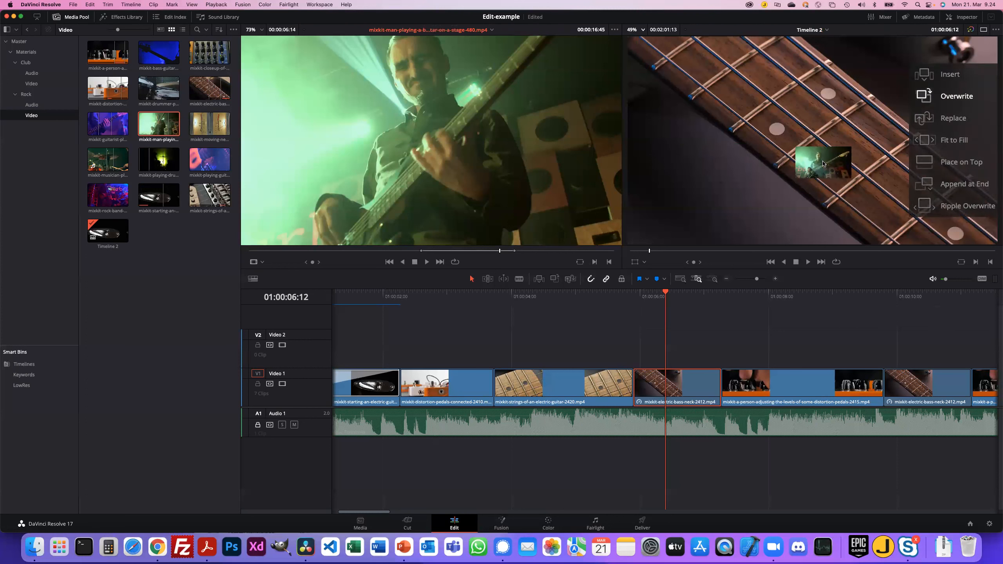
{"action": "left_click_drag", "start_coordinate": [823, 163], "coordinate": [496, 148]}
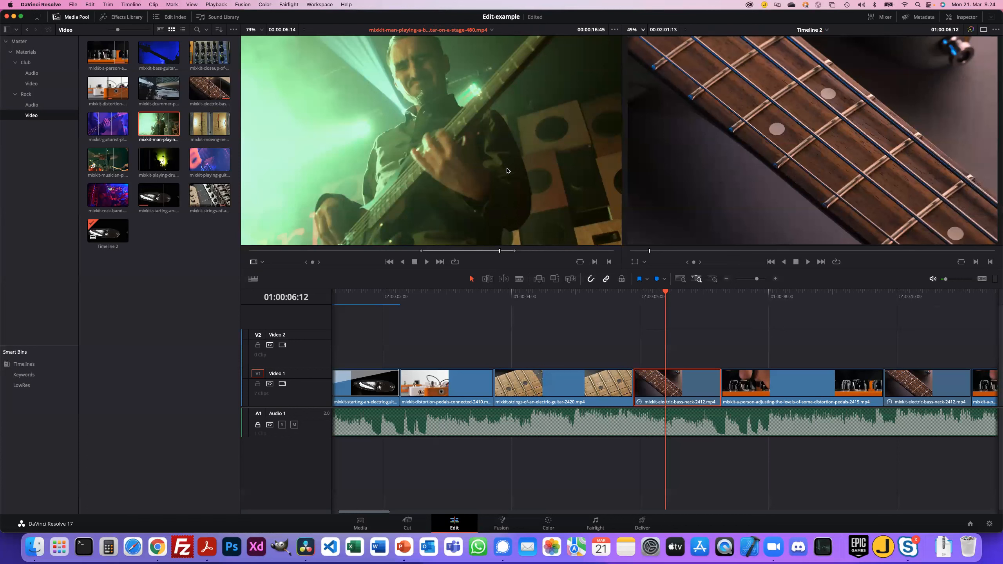
{"action": "scroll", "coordinate": [460, 168], "scroll_direction": "up", "scroll_amount": 1}
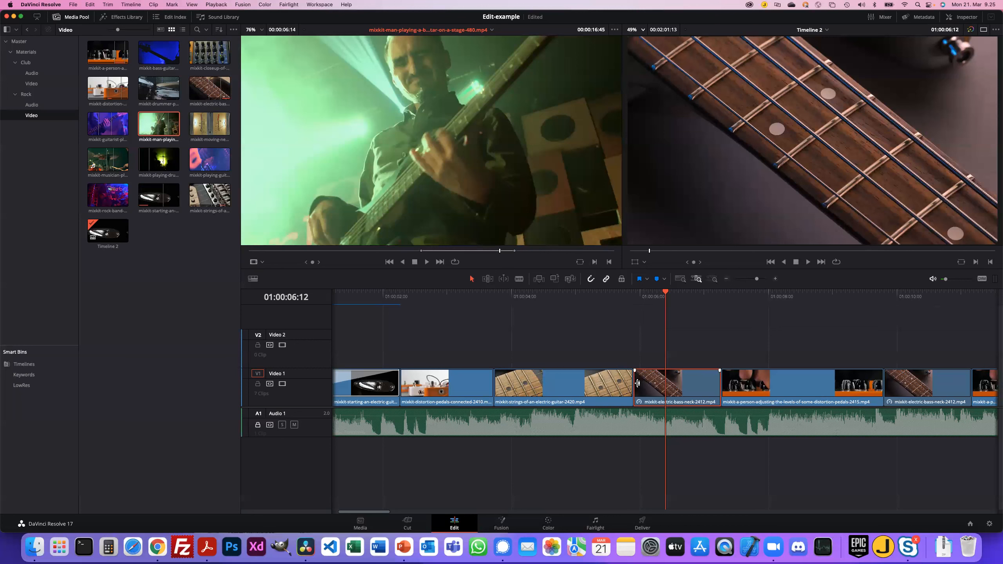
- Trim the cut between the guitar strings clip and the first electric bass neck clip on Video 1 about two frames later
{"action": "mouse_move", "coordinate": [637, 384]}
{"action": "left_mouse_down"}
{"action": "mouse_move", "coordinate": [653, 385]}
{"action": "mouse_move", "coordinate": [639, 386]}
{"action": "left_mouse_up"}
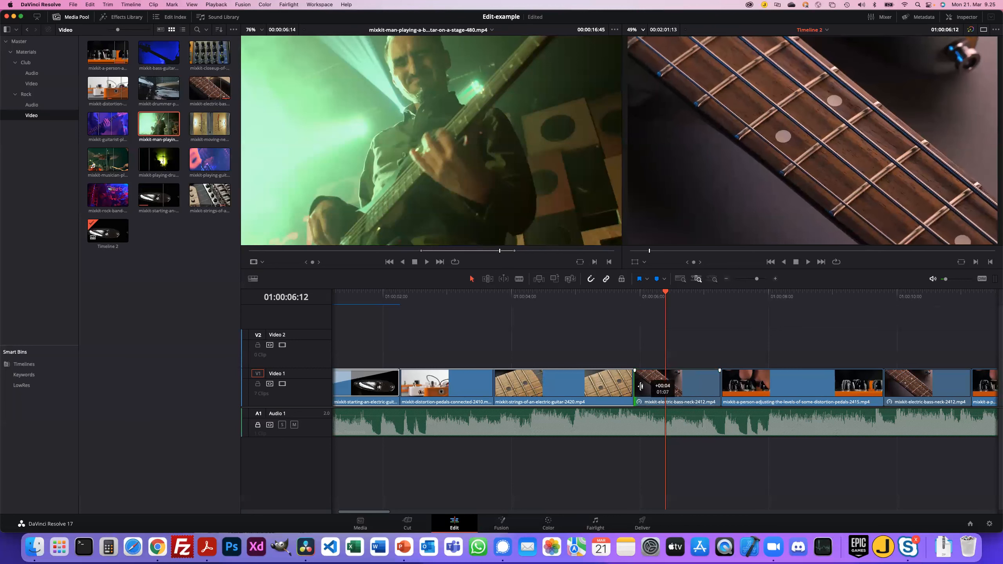
{"action": "key", "text": "super+s"}
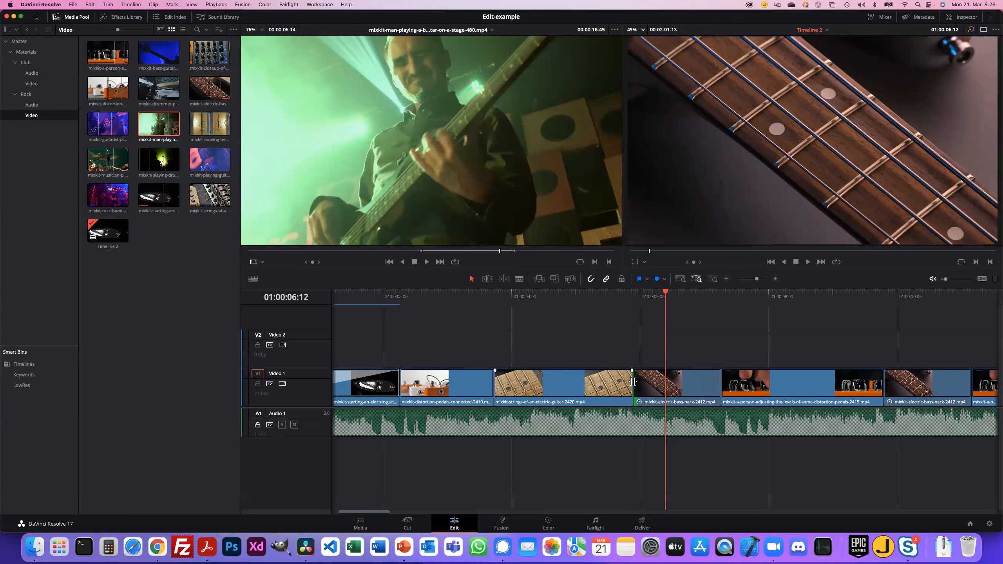
{"action": "left_click_drag", "start_coordinate": [628, 382], "coordinate": [623, 384]}
{"action": "left_click_drag", "start_coordinate": [634, 384], "coordinate": [640, 382]}
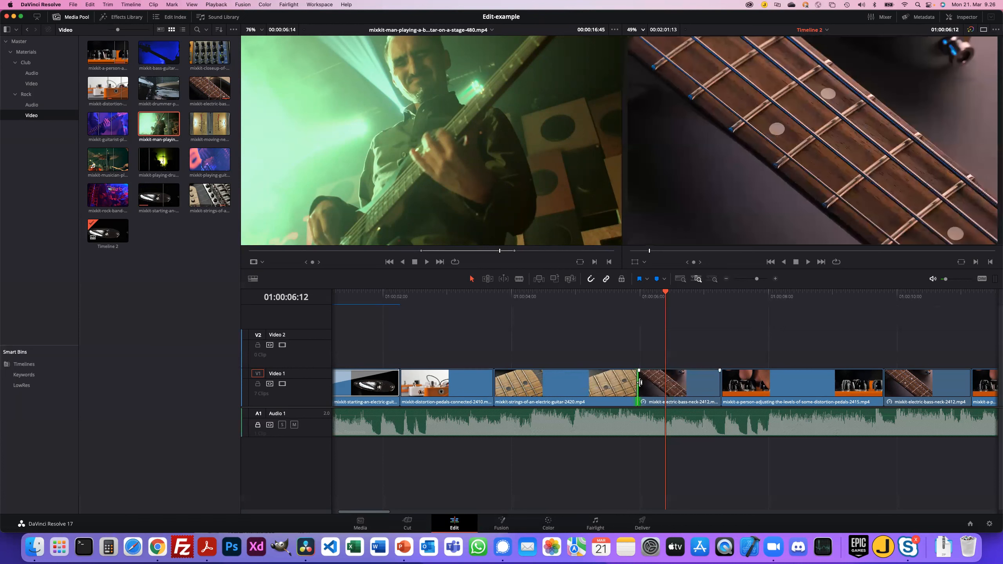
- Nudge the first electric bass neck clip on Video 1 about five frames earlier and save the project
{"action": "left_click", "coordinate": [647, 383]}
{"action": "key", "text": "comma"}
{"action": "key", "text": "comma"}
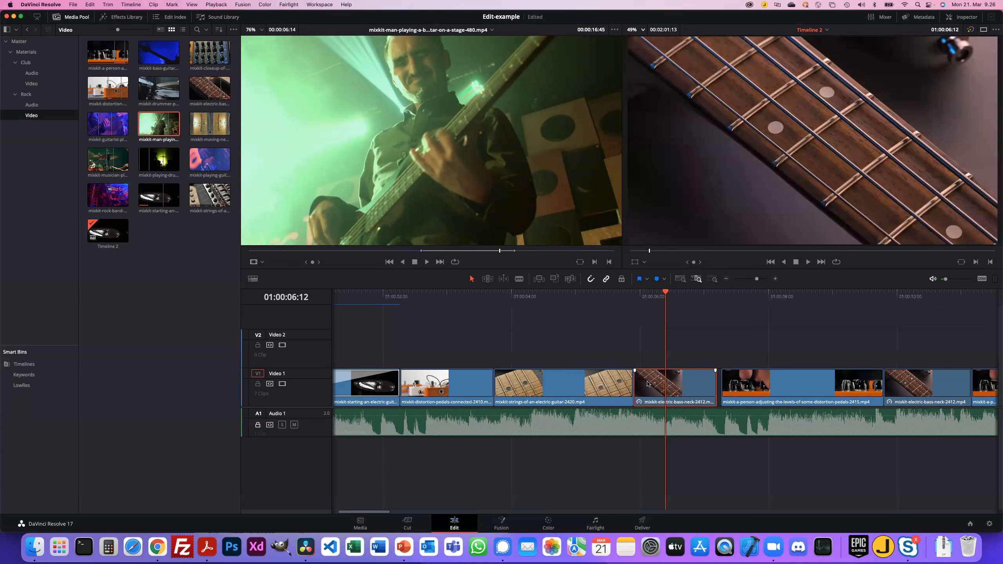
{"action": "key", "text": "comma"}
{"action": "key", "text": "comma"}
{"action": "key", "text": "comma"}
{"action": "key", "text": "comma"}
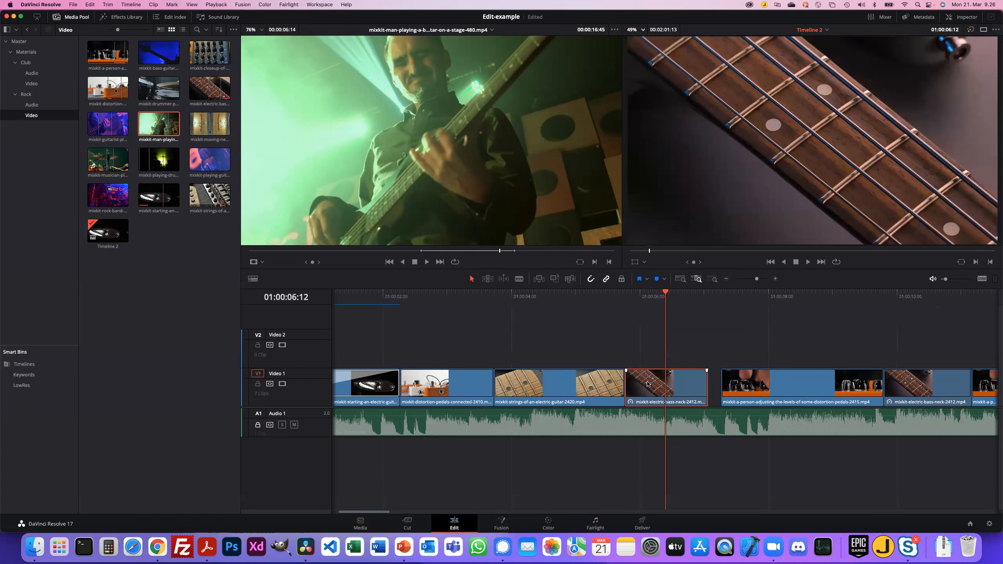
{"action": "key", "text": "super+s"}
- Nudge the first electric bass neck clip on Video 1 five frames later and save the project
{"action": "key", "text": "period"}
{"action": "key", "text": "period"}
{"action": "key", "text": "period"}
{"action": "key", "text": "period"}
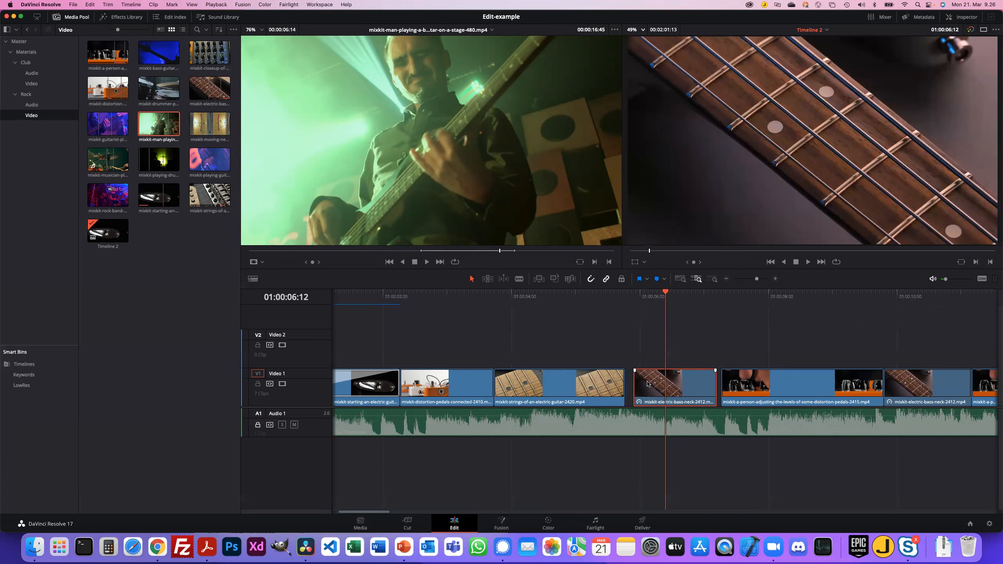
{"action": "key", "text": "period"}
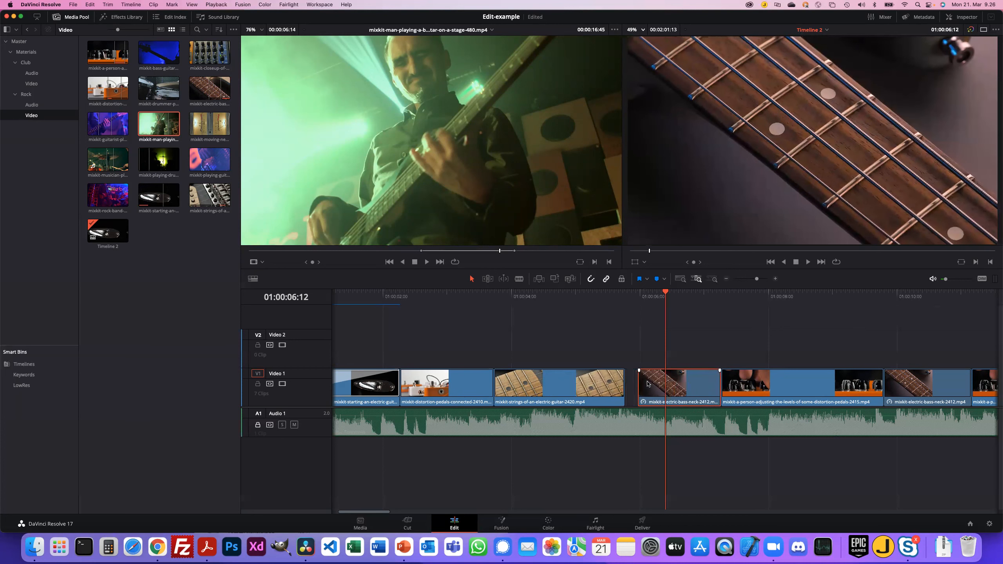
{"action": "key", "text": "super+s"}
- Undo all the nudges of the first electric bass neck clip and the trim of its start
{"action": "key", "text": "super+z"}
{"action": "key", "text": "super+z"}
{"action": "key", "text": "super+z"}
{"action": "key", "text": "super+z"}
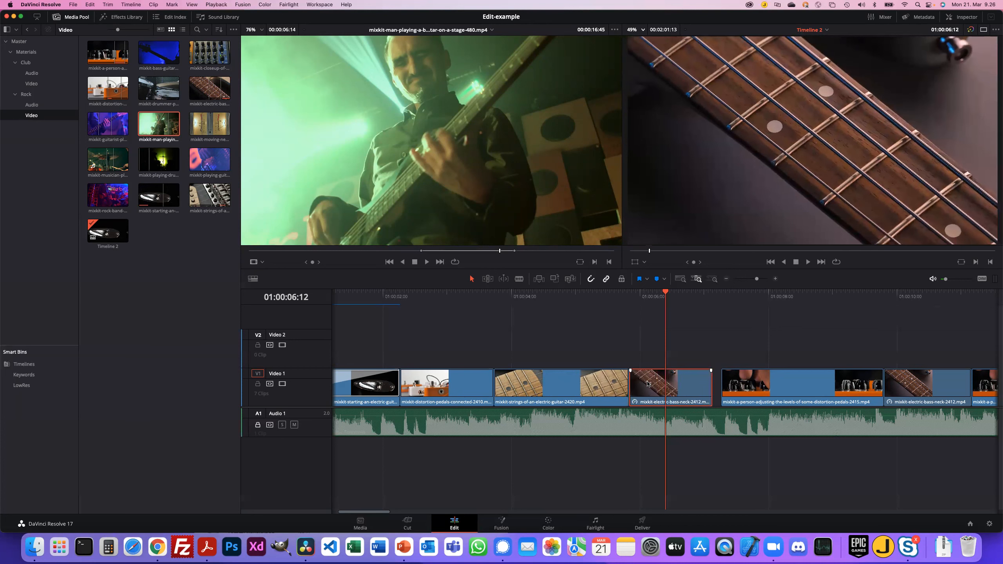
{"action": "key", "text": "super+z"}
{"action": "key", "text": "super+z"}
{"action": "key", "text": "super+z"}
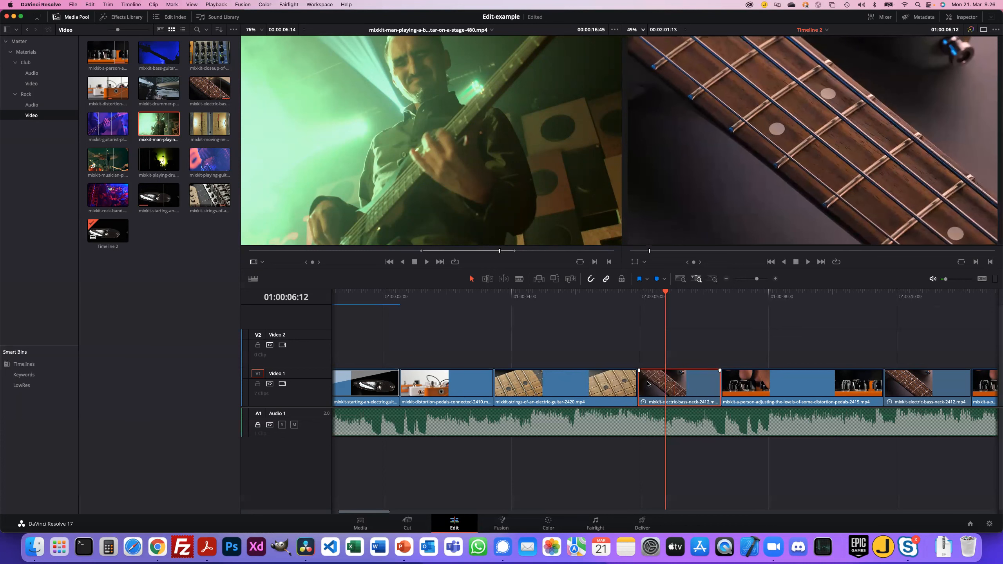
{"action": "key", "text": "super+shift+z"}
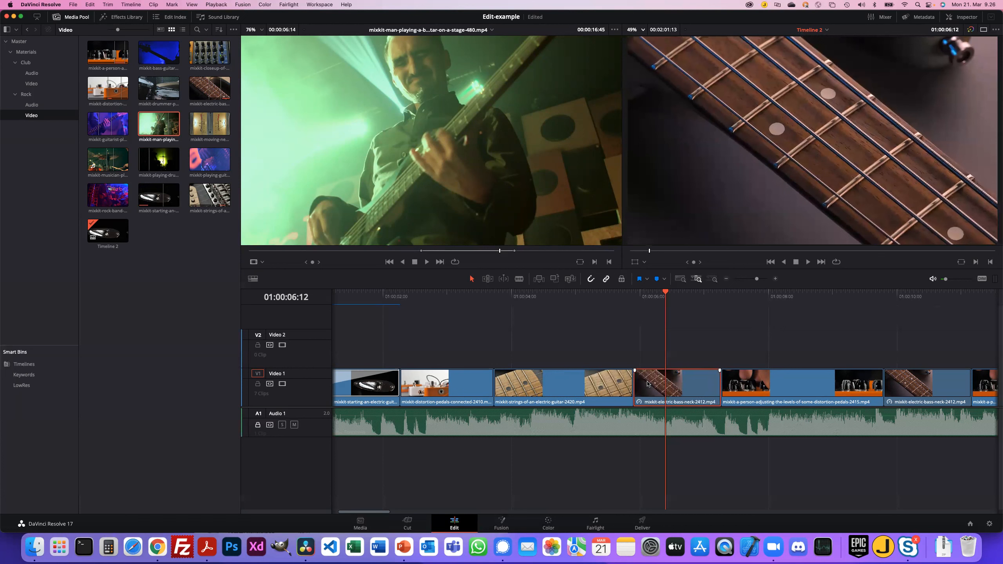
- Select the guitar strings clip on Video 1 and move the playhead to 01:00:04:01
{"action": "left_click", "coordinate": [576, 375]}
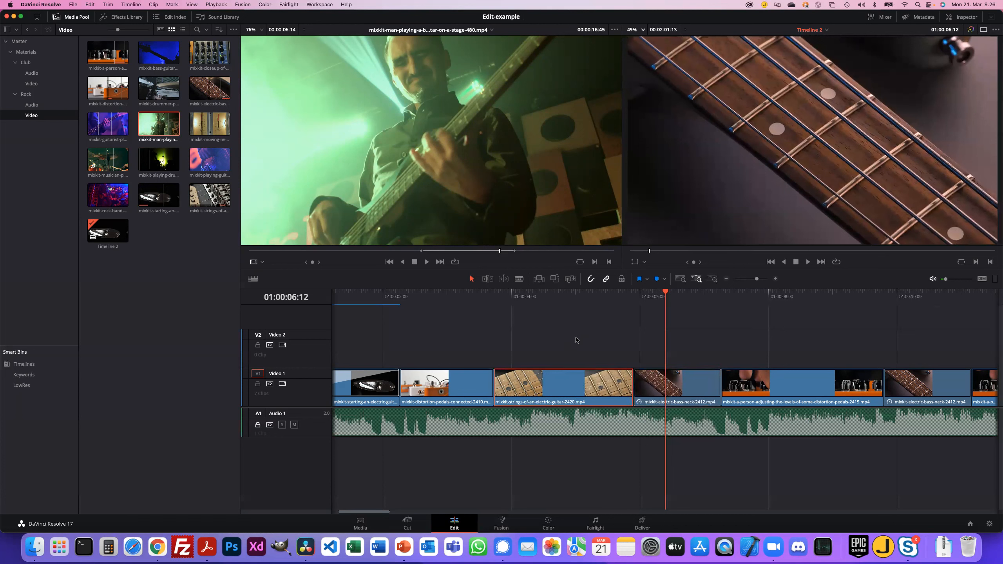
{"action": "left_click_drag", "start_coordinate": [667, 294], "coordinate": [581, 292]}
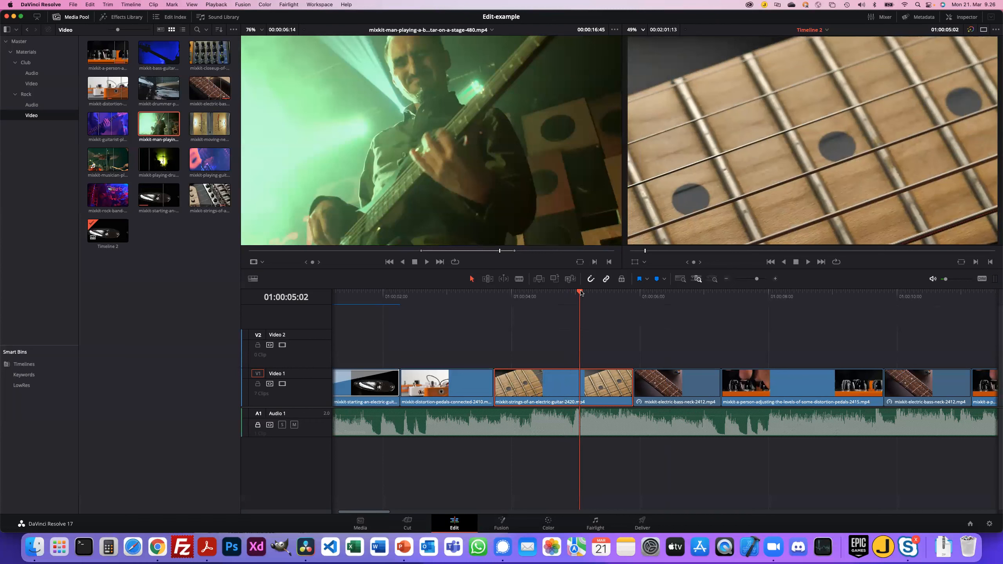
{"action": "left_click_drag", "start_coordinate": [581, 292], "coordinate": [514, 295]}
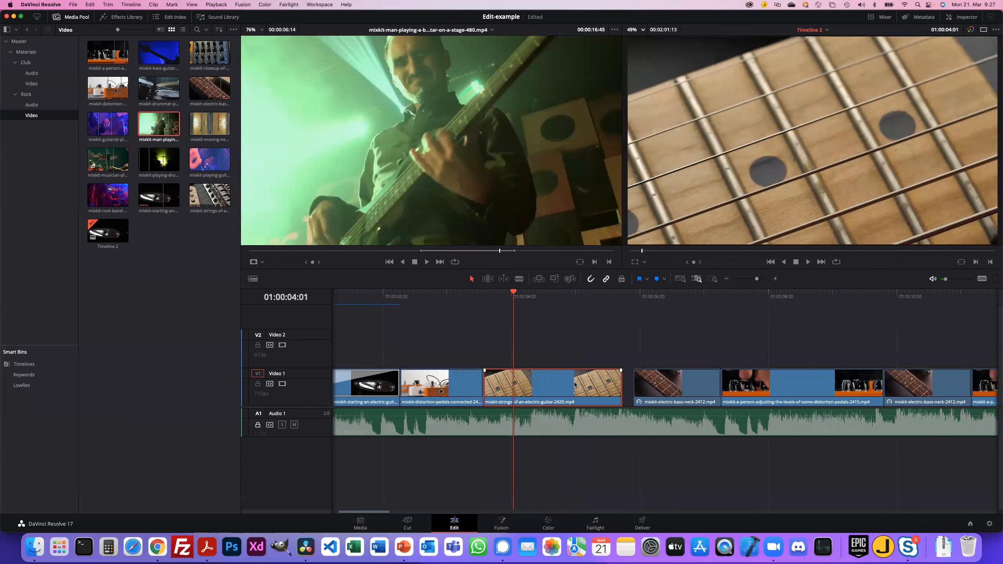
- Nudge the guitar strings clip on Video 1 eight frames later, and shift it back five frames in one jump
{"action": "key", "text": "shift+period"}
{"action": "key", "text": "period"}
{"action": "key", "text": "period"}
{"action": "key", "text": "period"}
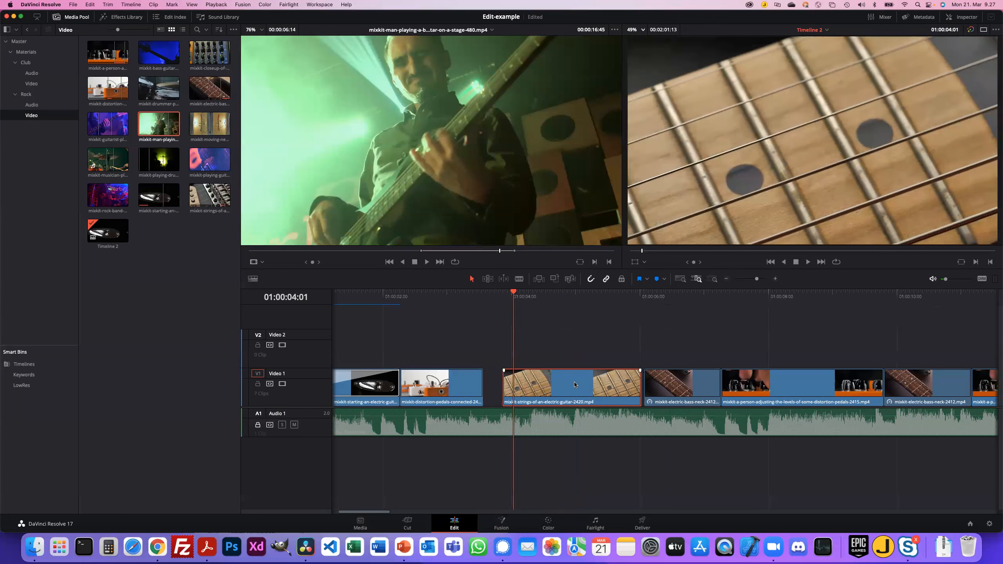
{"action": "key", "text": "shift+comma"}
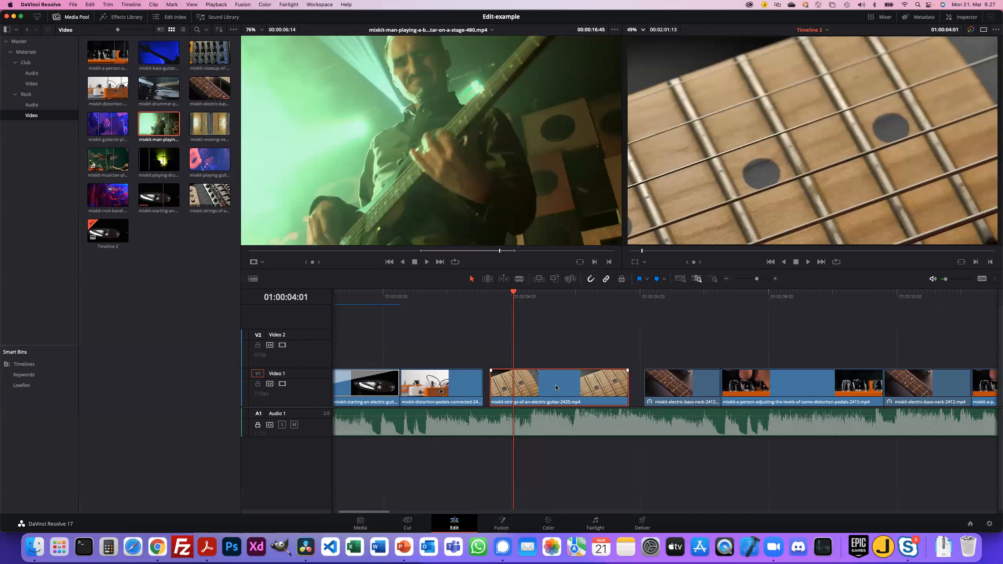
- Return the guitar strings clip to its original position between the distortion pedals and electric bass neck clips, reverting the nudges
{"action": "key", "text": "super+z"}
{"action": "key", "text": "shift+comma"}
{"action": "key", "text": "shift+comma"}
{"action": "key", "text": "shift+comma"}
{"action": "key", "text": "shift+comma"}
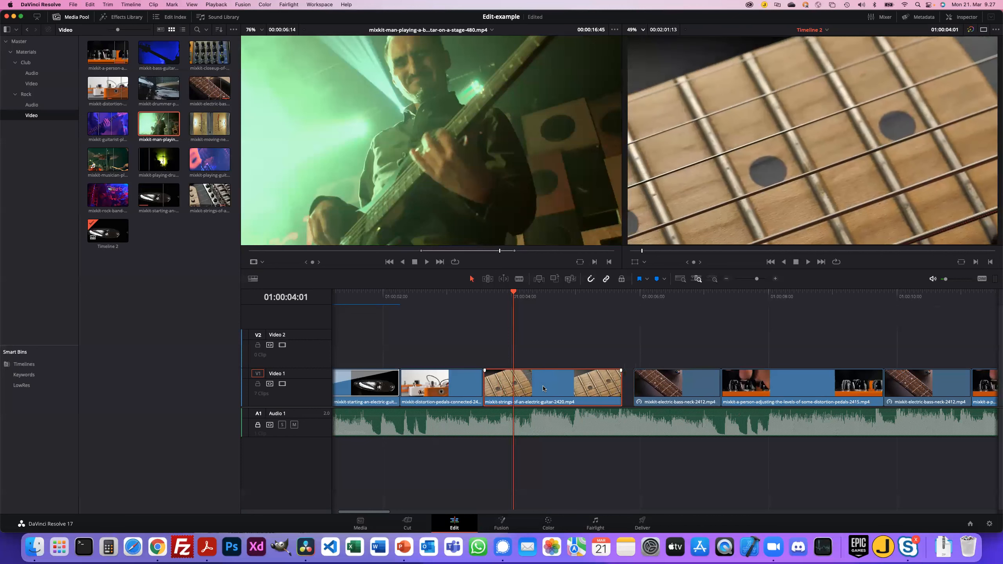
{"action": "key", "text": "shift+period"}
{"action": "key", "text": "shift+period"}
{"action": "key", "text": "period"}
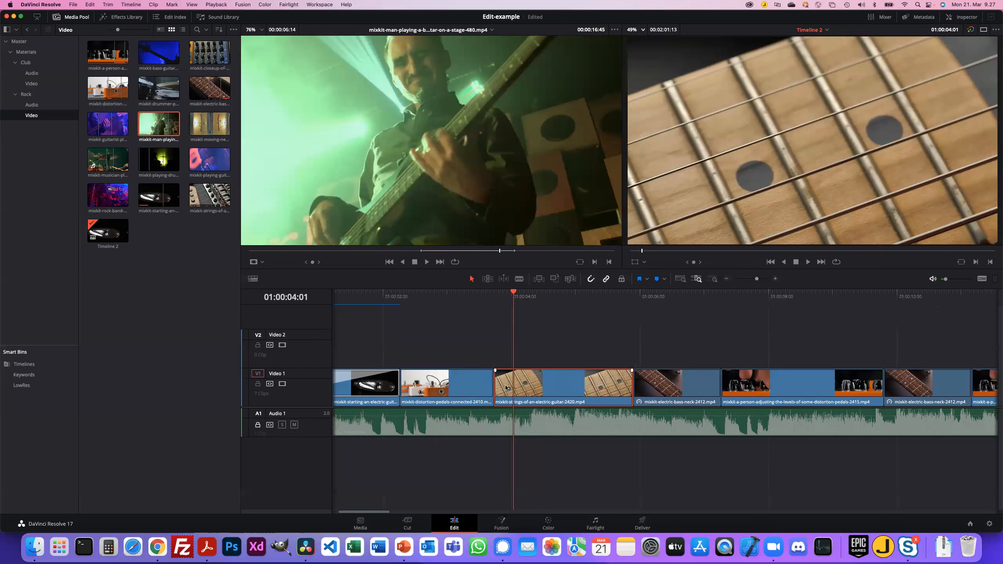
- Nudge only the start edge of the guitar strings clip on Video 1 about three frames earlier, and select the whole clip
{"action": "left_click", "coordinate": [496, 386]}
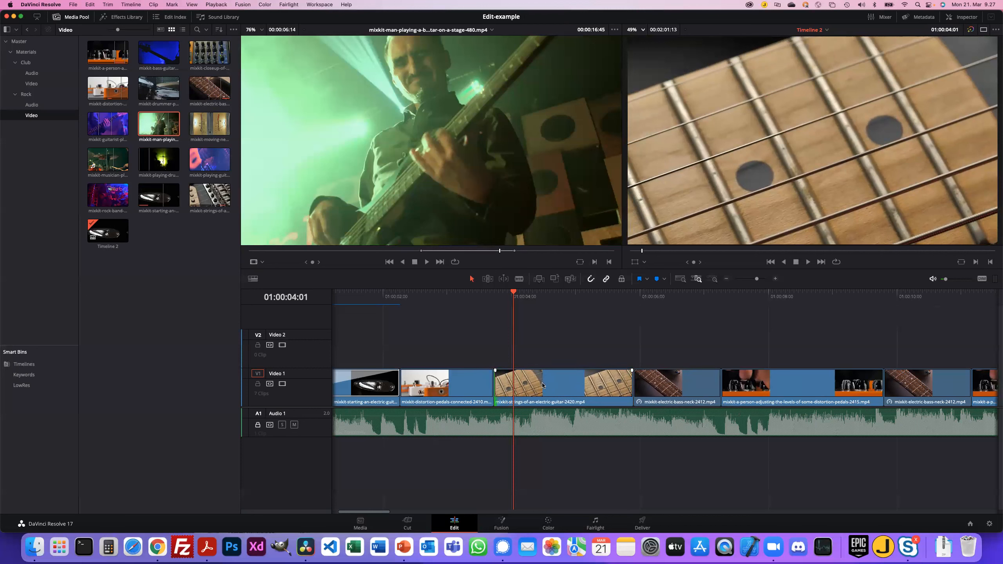
{"action": "key", "text": "comma"}
{"action": "key", "text": "comma"}
{"action": "key", "text": "comma"}
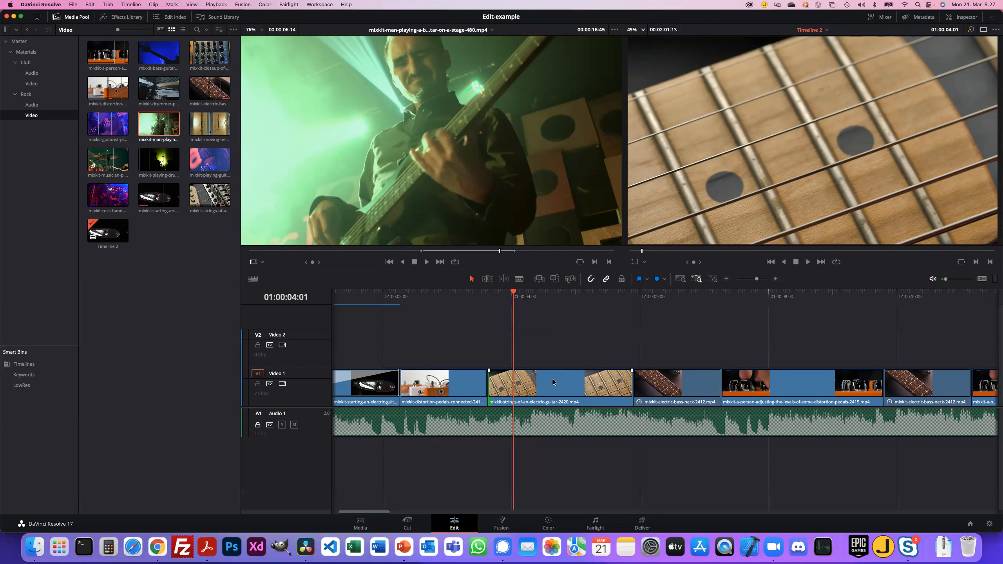
{"action": "left_click", "coordinate": [557, 383]}
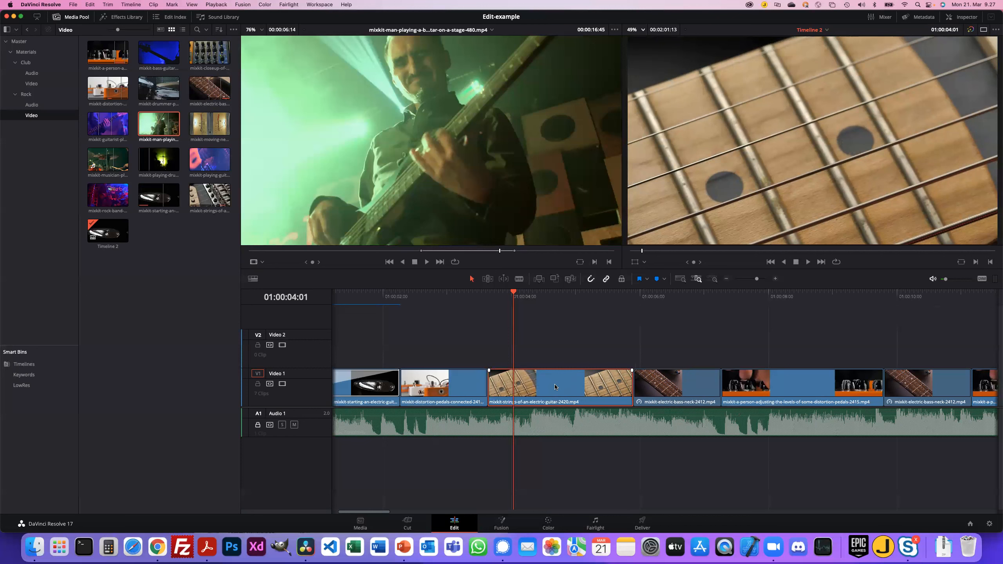
- Nudge the selected guitar-strings clip a few frames earlier, nudge it back to its original position, and save the project
{"action": "key", "text": "comma"}
{"action": "key", "text": "comma"}
{"action": "key", "text": "comma"}
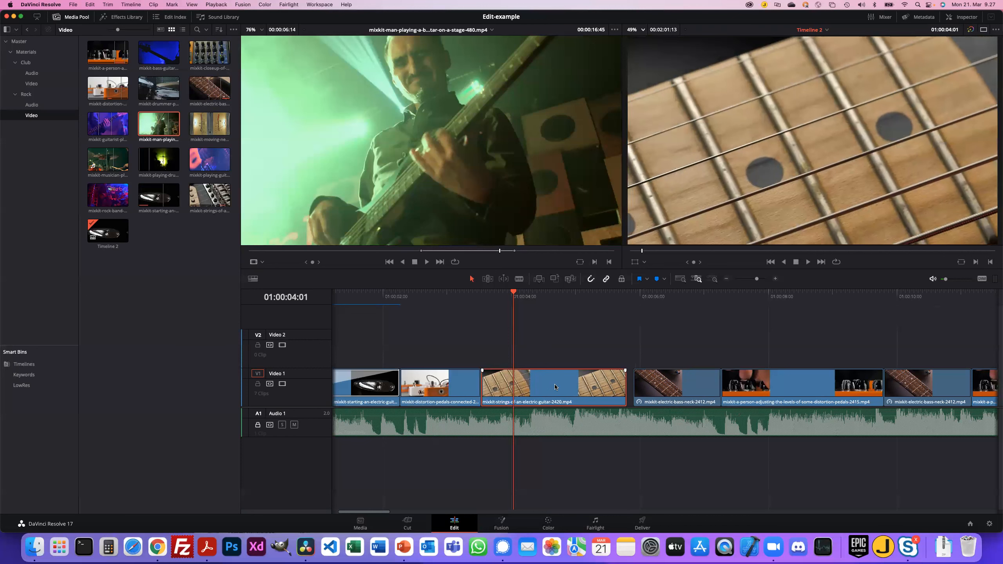
{"action": "key", "text": "super+s"}
{"action": "key", "text": "period"}
{"action": "key", "text": "period"}
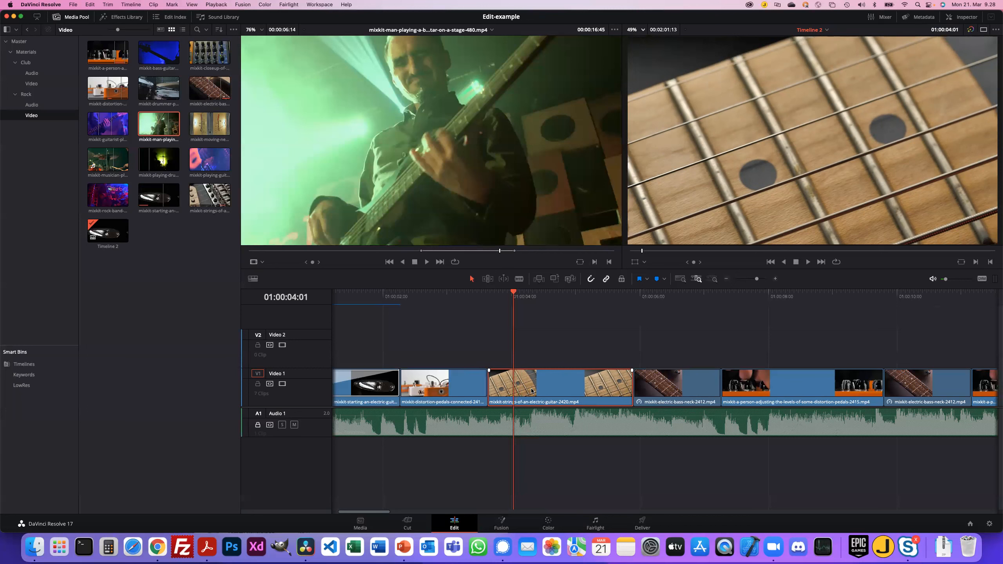
{"action": "key", "text": "super+s"}
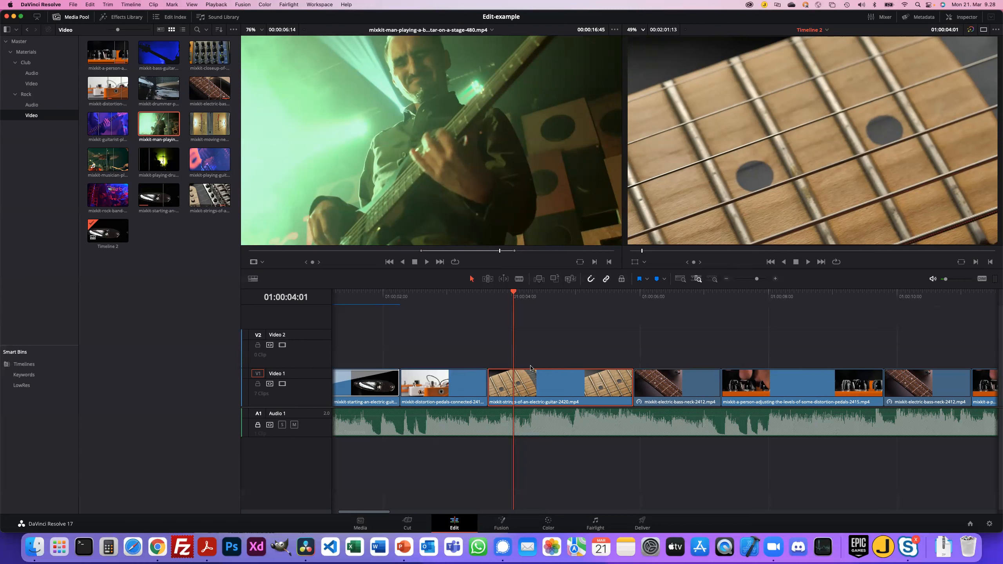
- Select the start edge of the guitar-strings clip and extend it a few frames earlier over the distortion-pedals clip
{"action": "left_click", "coordinate": [493, 382]}
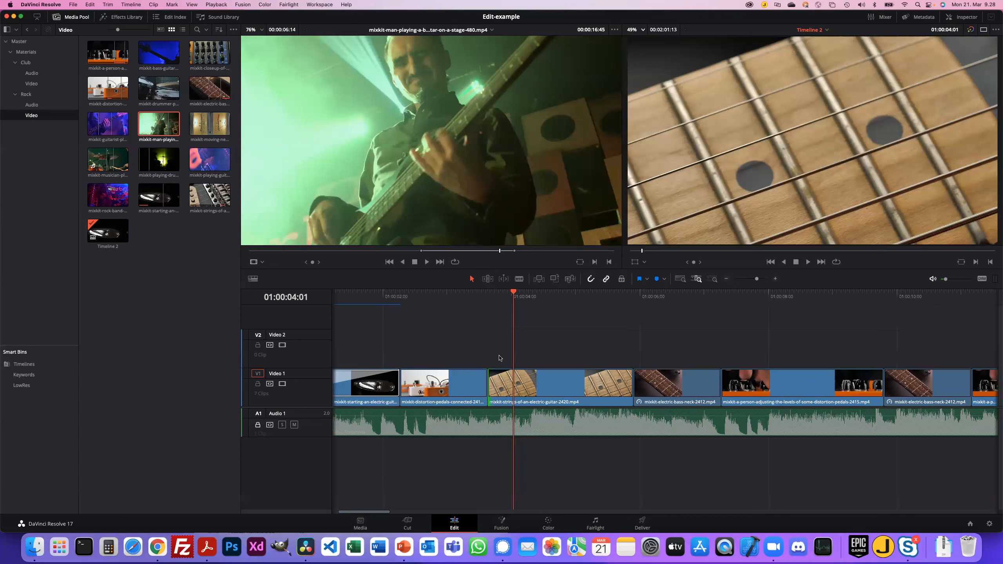
{"action": "key", "text": "comma"}
{"action": "key", "text": "comma"}
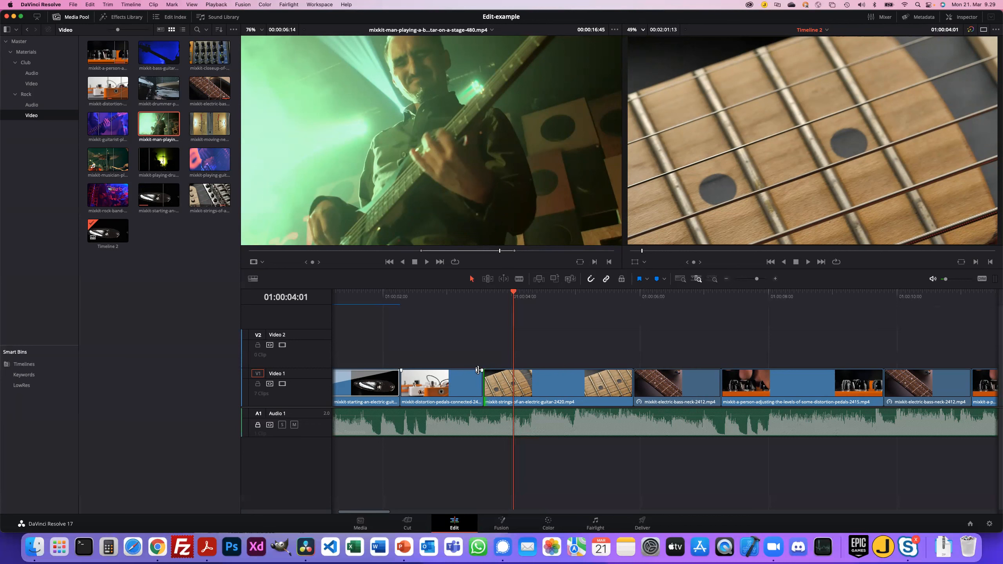
{"action": "key", "text": "comma"}
{"action": "key", "text": "comma"}
{"action": "key", "text": "comma"}
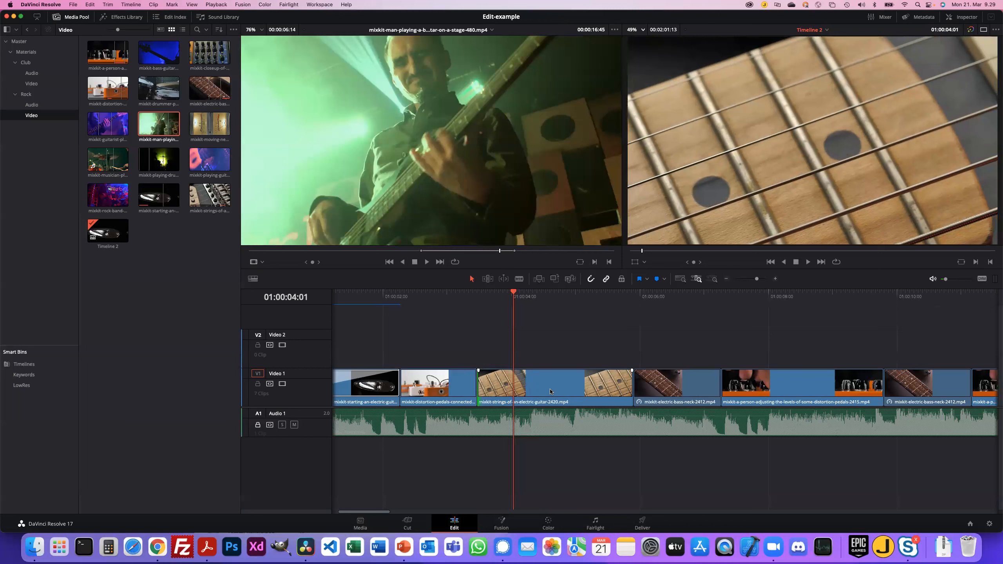
- Trim the guitar-strings clip's start several frames later to open a gap after the distortion-pedals clip, and undo those trims
{"action": "key", "text": "comma"}
{"action": "key", "text": "super+z"}
{"action": "key", "text": "period"}
{"action": "key", "text": "period"}
{"action": "key", "text": "period"}
{"action": "key", "text": "period"}
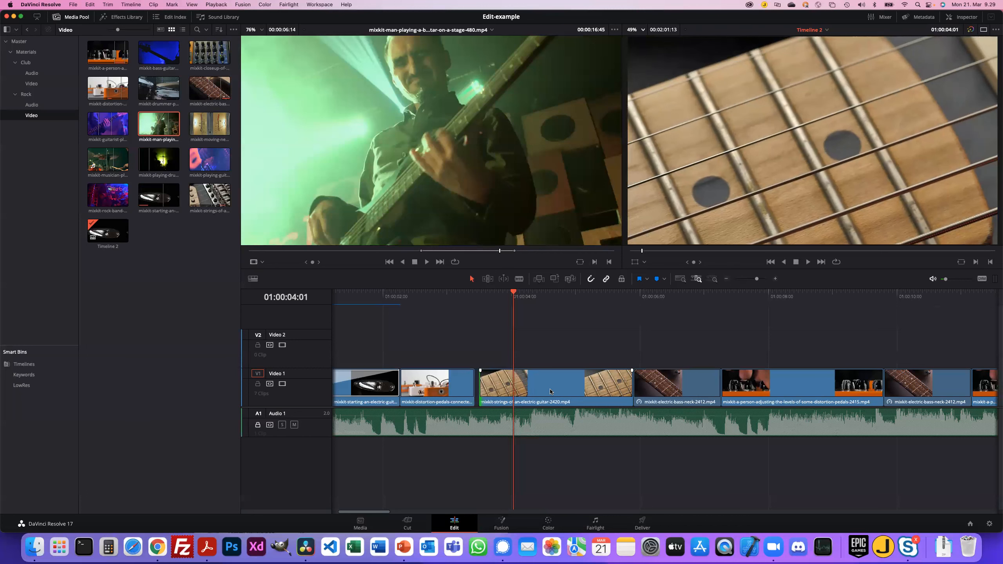
{"action": "key", "text": "period"}
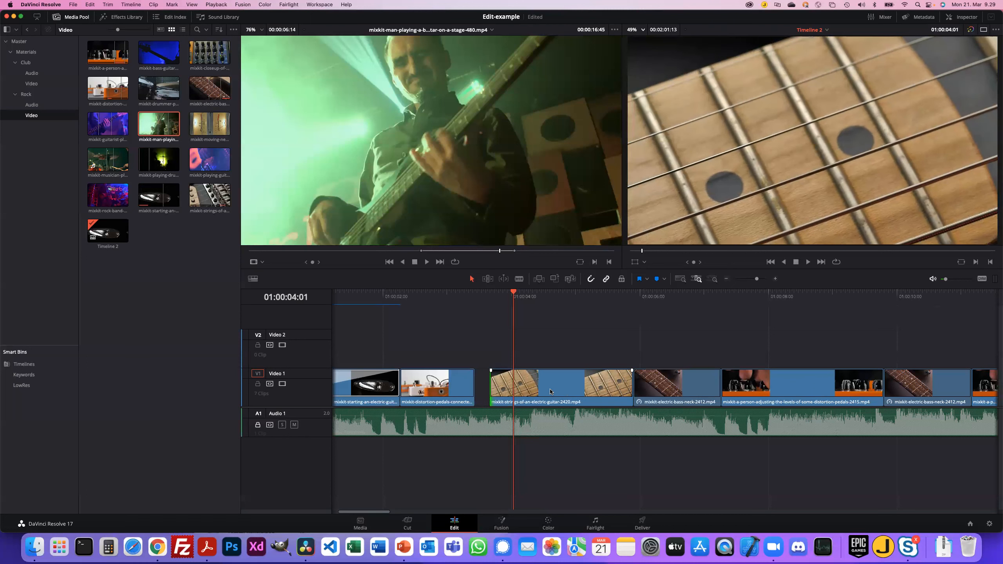
{"action": "key", "text": "super+s"}
{"action": "key", "text": "super+z"}
{"action": "key", "text": "super+z"}
{"action": "key", "text": "super+z"}
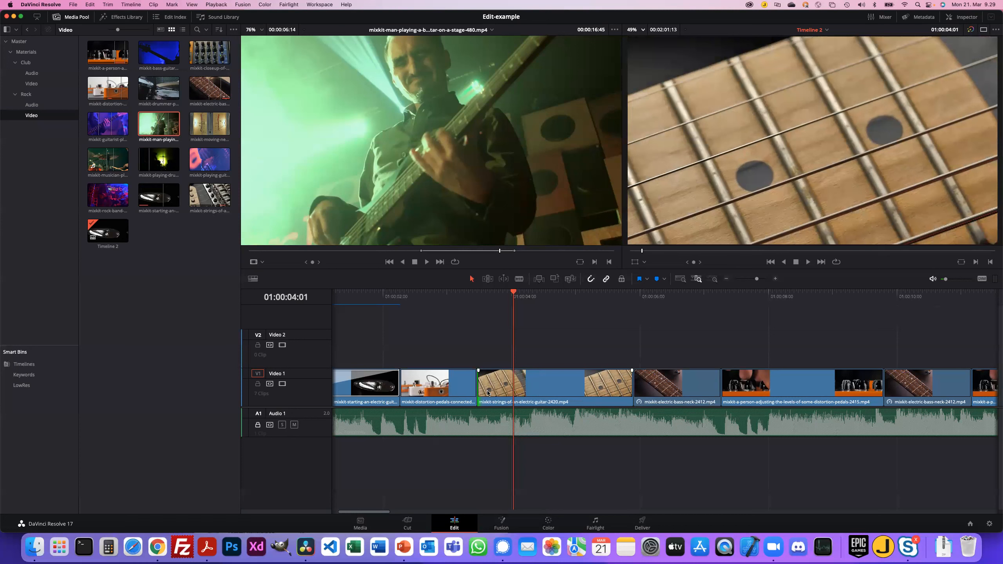
- Select the edit point between the distortion-pedals and guitar-strings clips and roll it a few frames earlier and back later
{"action": "left_click", "coordinate": [478, 387]}
{"action": "key", "text": "comma"}
{"action": "key", "text": "comma"}
{"action": "key", "text": "comma"}
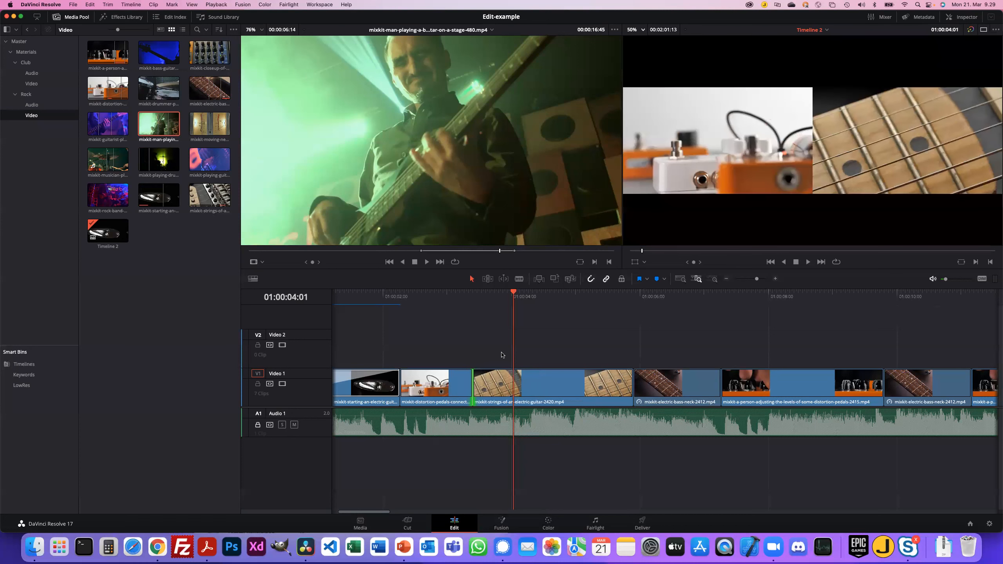
{"action": "key", "text": "period"}
{"action": "key", "text": "period"}
{"action": "key", "text": "period"}
{"action": "key", "text": "period"}
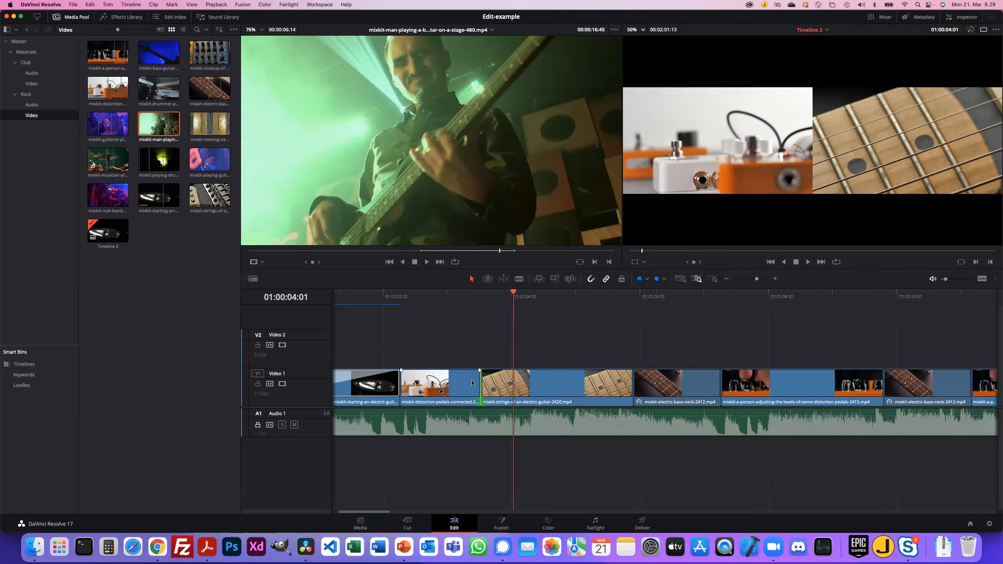
- Roll the edit point between the distortion-pedals and guitar-strings clips later, to about half a second before the playhead's 01:00:04:01, and save
{"action": "left_click_drag", "start_coordinate": [491, 391], "coordinate": [483, 395]}
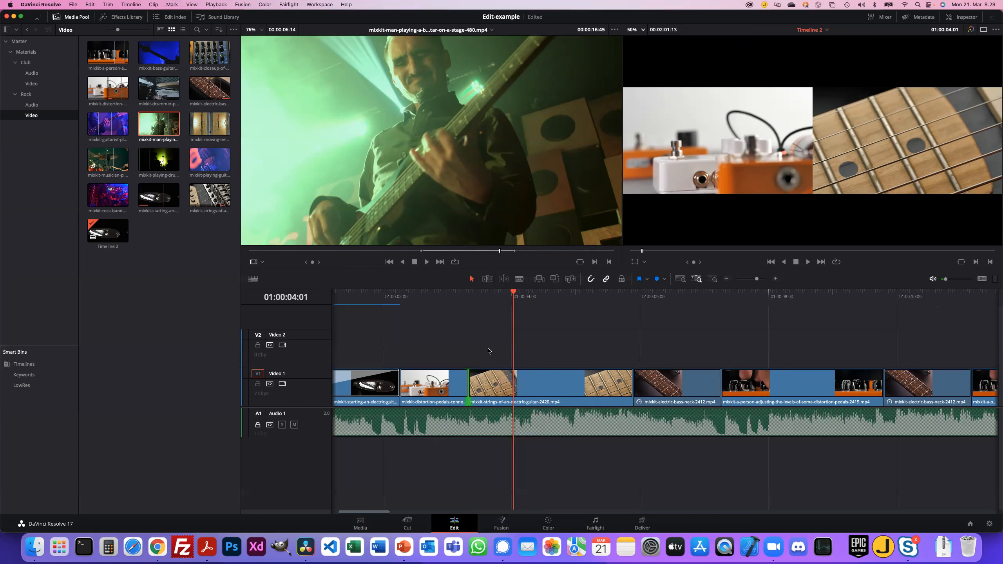
{"action": "key", "text": "super+z"}
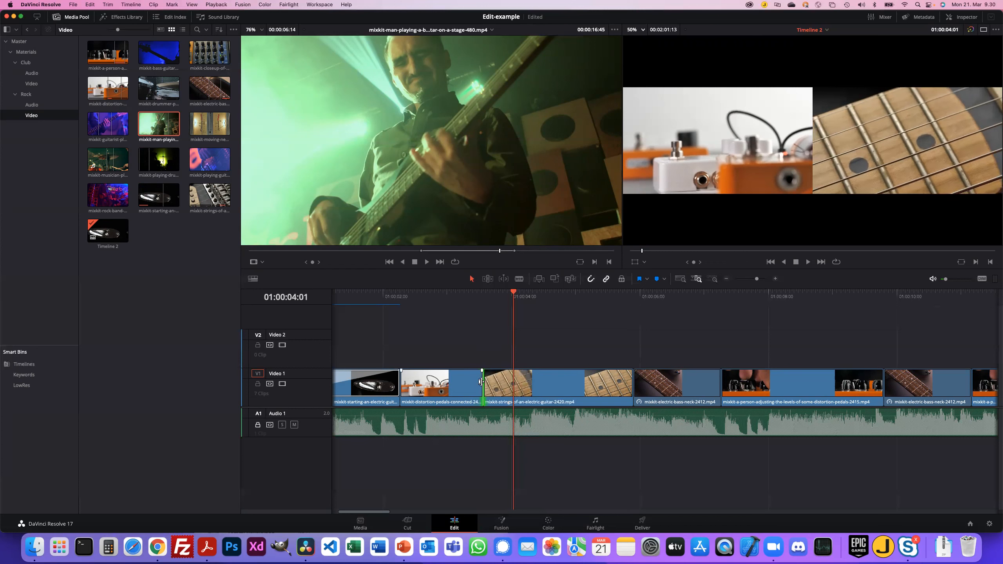
{"action": "left_click_drag", "start_coordinate": [482, 383], "coordinate": [489, 382]}
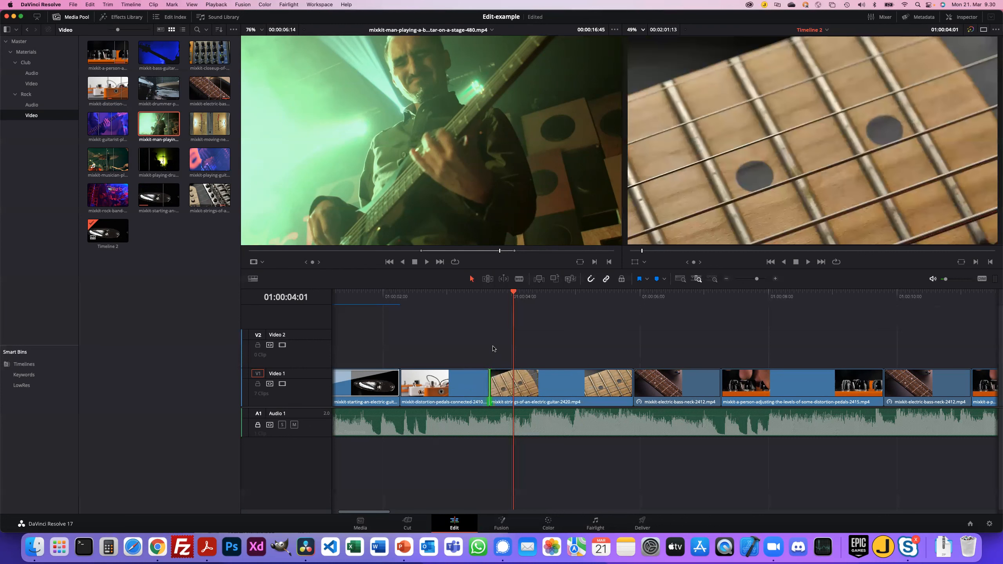
{"action": "key", "text": "period"}
{"action": "key", "text": "period"}
{"action": "key", "text": "period"}
{"action": "key", "text": "period"}
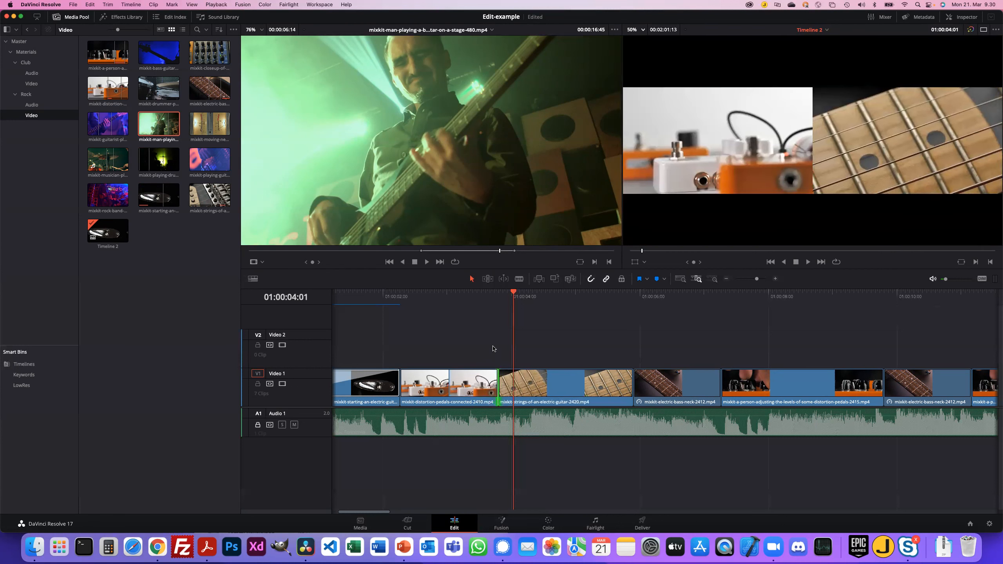
{"action": "key", "text": "comma"}
{"action": "key", "text": "super+s"}
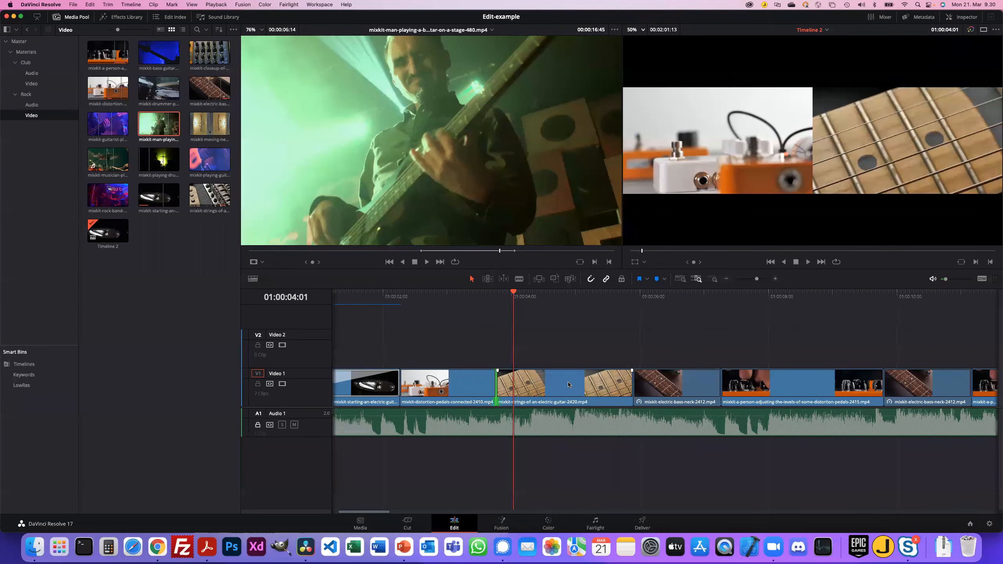
- Roll the edit point between the guitar-strings and first bass-neck clips a few frames earlier and save the project
{"action": "left_click", "coordinate": [633, 383]}
{"action": "key", "text": "comma"}
{"action": "key", "text": "comma"}
{"action": "key", "text": "comma"}
{"action": "key", "text": "comma"}
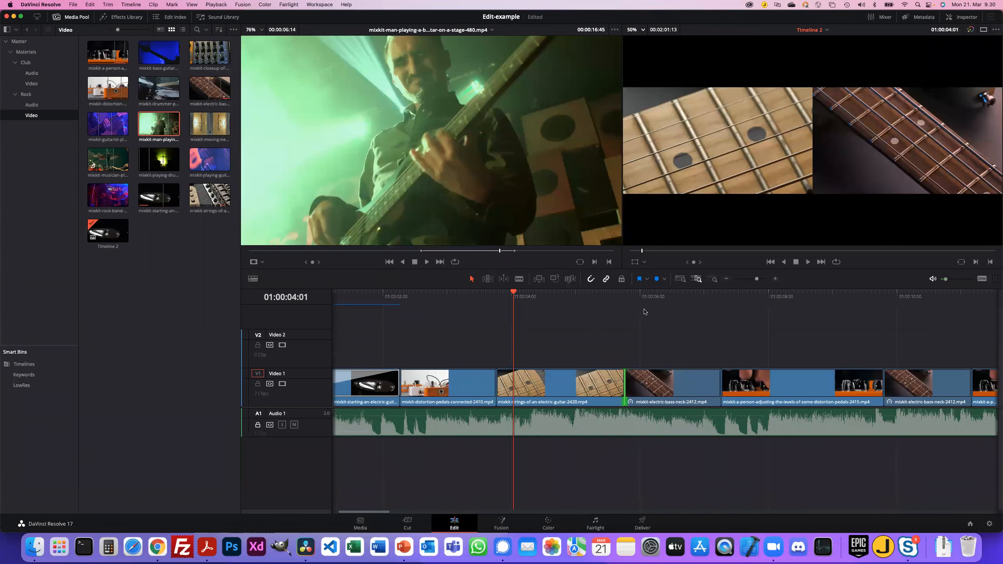
{"action": "key", "text": "super+s"}
- Roll the edit point between the guitar-strings and first bass-neck clips several frames later and save the project
{"action": "key", "text": "period"}
{"action": "key", "text": "period"}
{"action": "key", "text": "period"}
{"action": "key", "text": "period"}
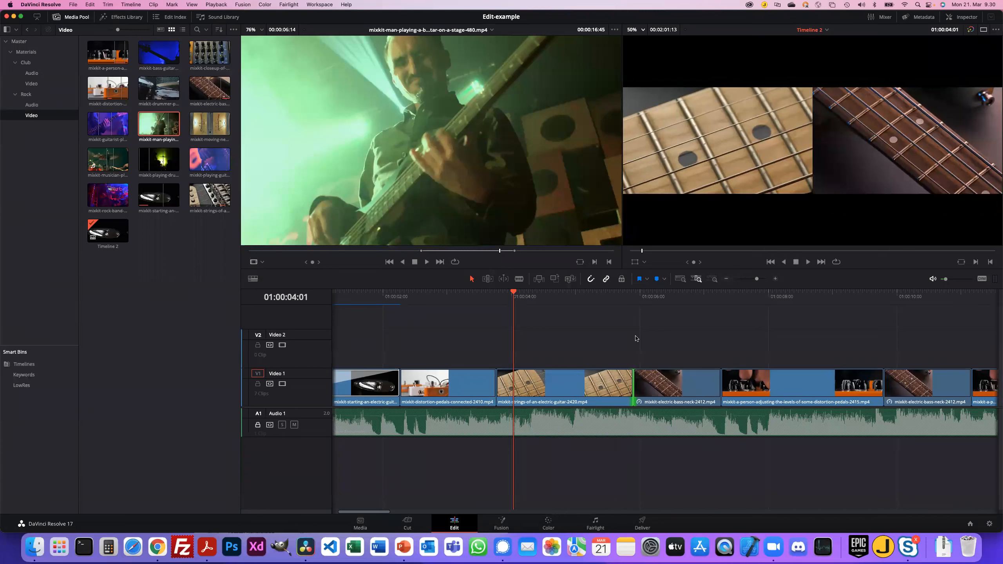
{"action": "key", "text": "super+s"}
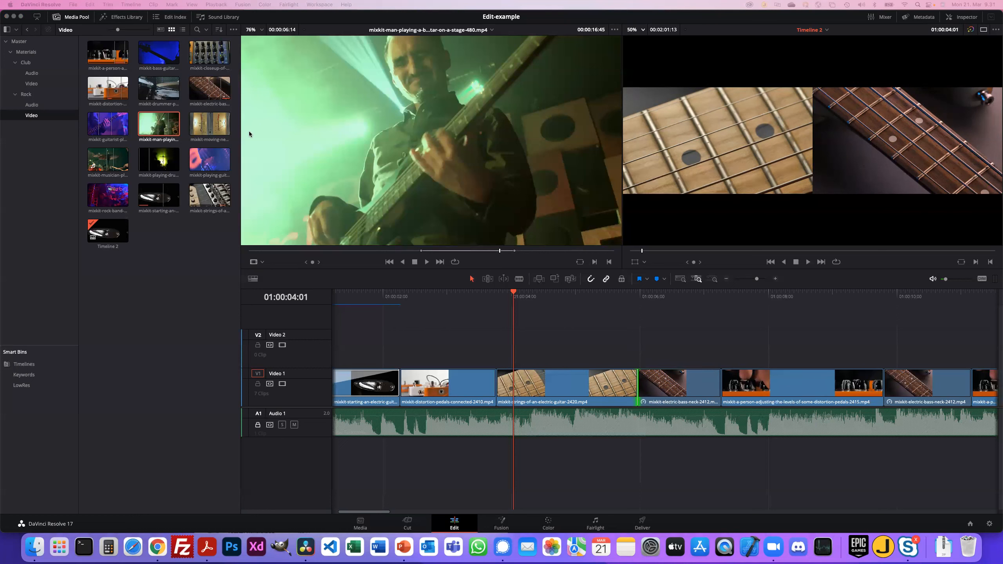
{"action": "left_click", "coordinate": [132, 4]}
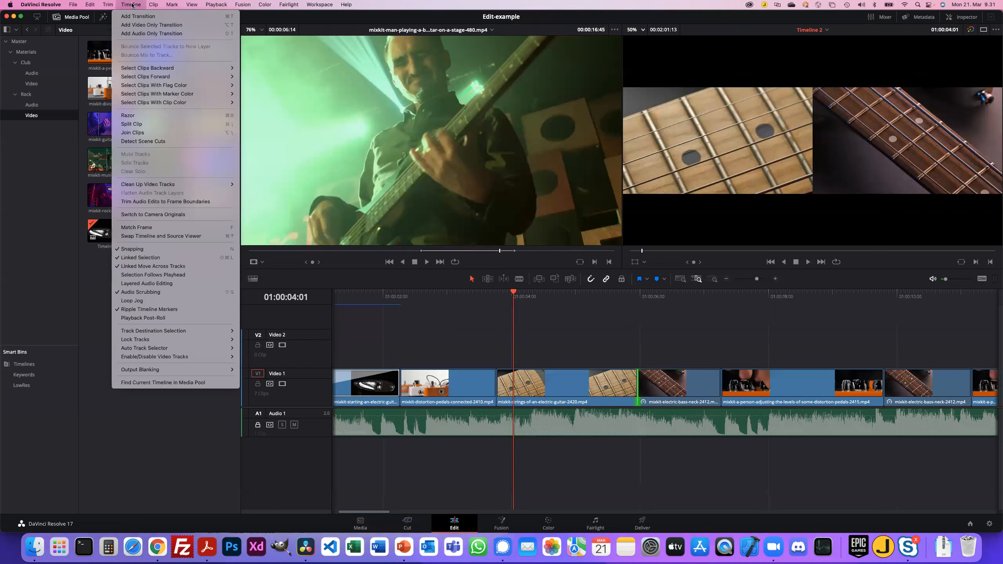
{"action": "mouse_move", "coordinate": [141, 75]}
{"action": "left_click", "coordinate": [764, 341]}
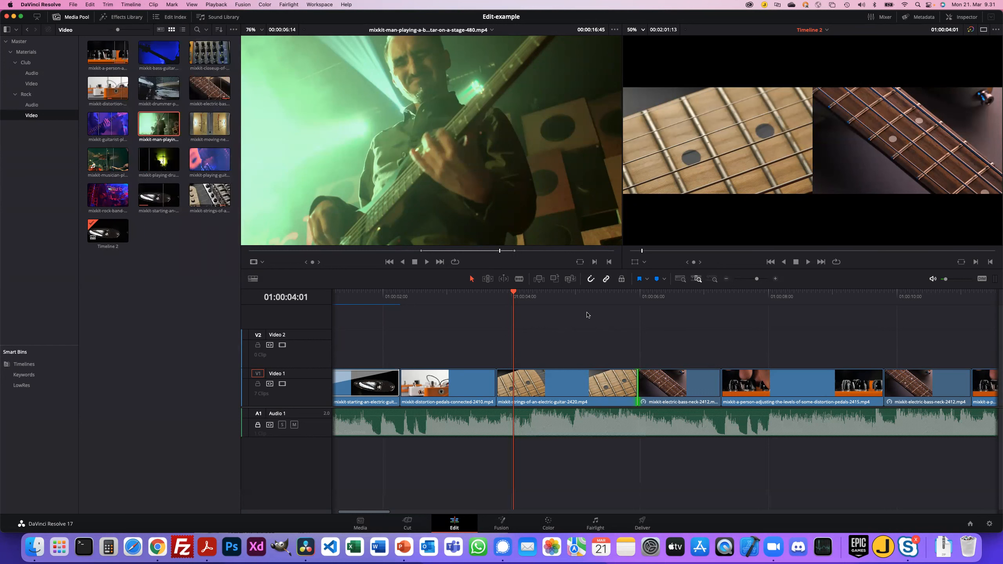
- Move the playhead to 01:00:04:24 and split the guitar-strings clip there
{"action": "left_click_drag", "start_coordinate": [514, 293], "coordinate": [598, 302]}
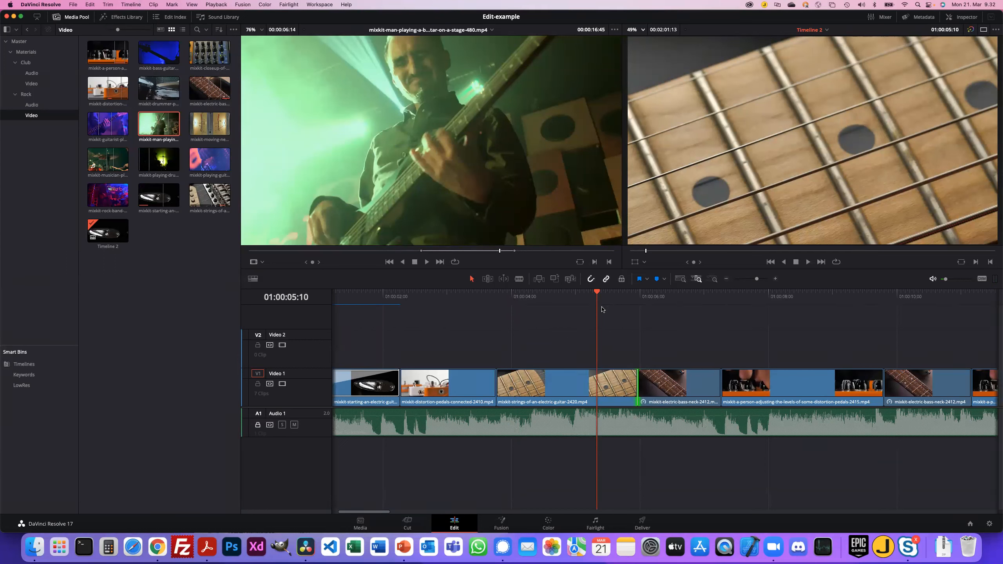
{"action": "left_click_drag", "start_coordinate": [596, 294], "coordinate": [563, 294]}
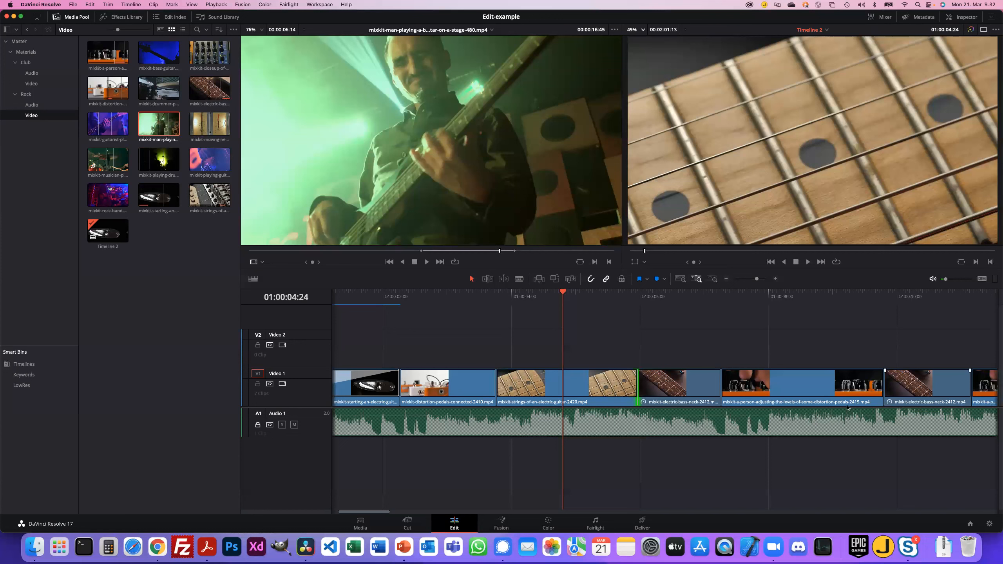
{"action": "scroll", "coordinate": [550, 404], "scroll_direction": "left", "scroll_amount": 1}
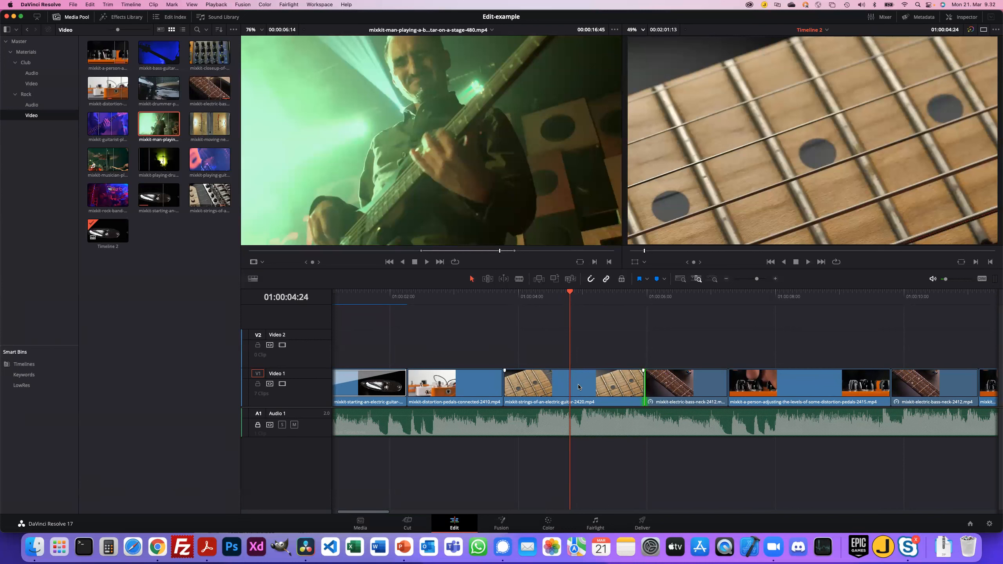
{"action": "scroll", "coordinate": [579, 387], "scroll_direction": "left", "scroll_amount": 4}
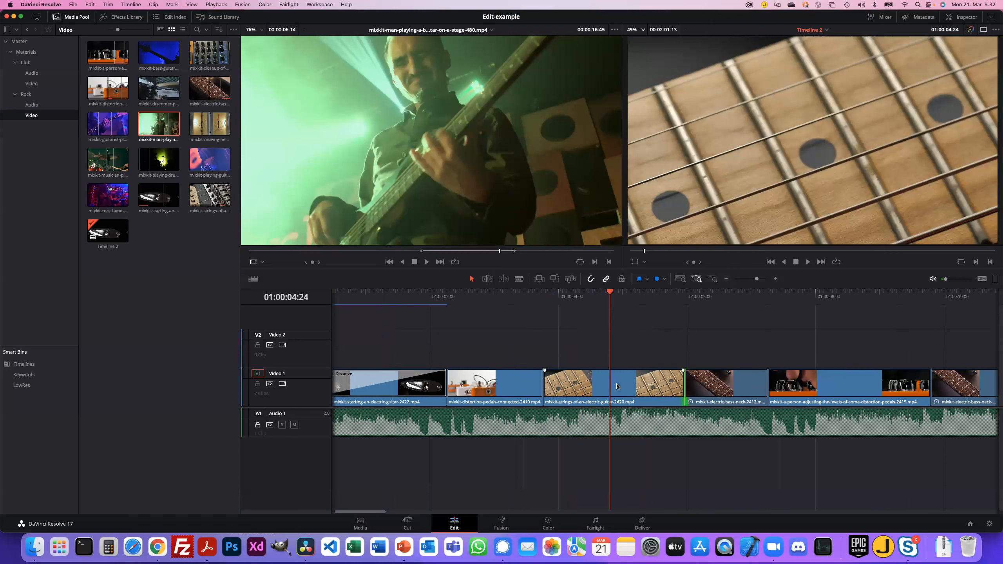
{"action": "key", "text": "super+b"}
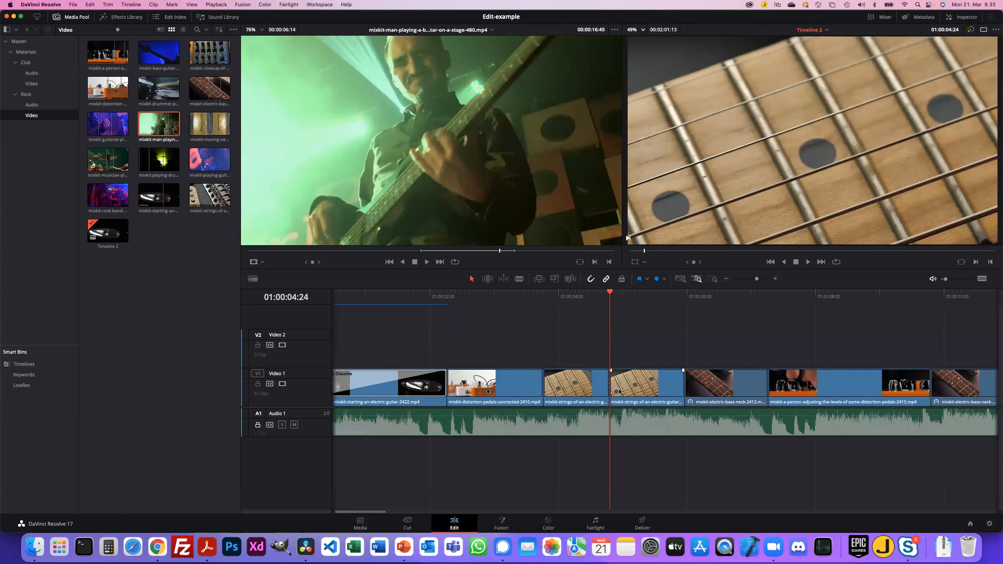
- Shift all Video 1 clips after the cut later and place the source bass-guitarist clip into the gap at the playhead
{"action": "key", "text": "y"}
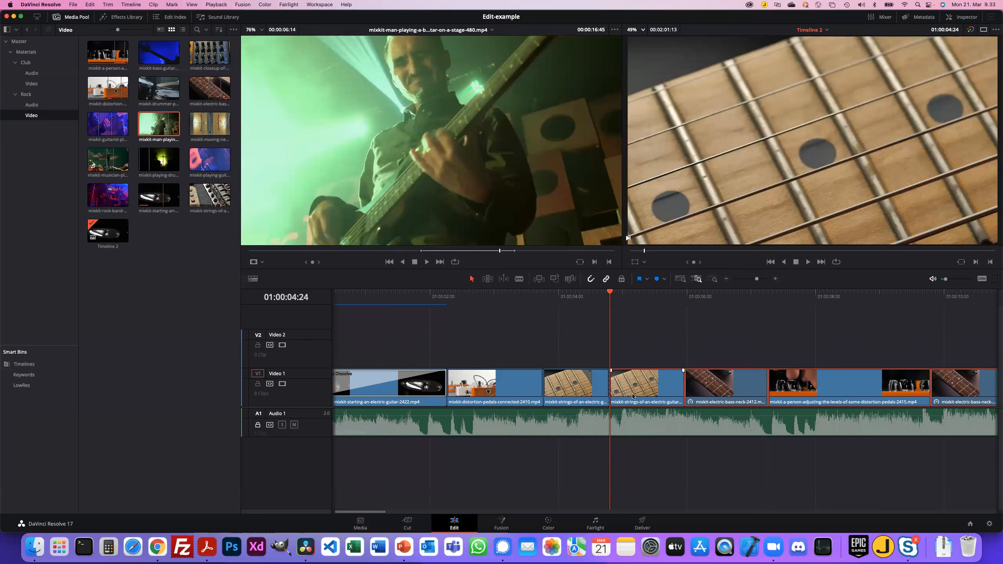
{"action": "left_click_drag", "start_coordinate": [634, 393], "coordinate": [782, 399]}
{"action": "scroll", "coordinate": [563, 403], "scroll_direction": "left", "scroll_amount": 1}
{"action": "scroll", "coordinate": [563, 222], "scroll_direction": "up", "scroll_amount": 4}
{"action": "left_click_drag", "start_coordinate": [564, 206], "coordinate": [934, 82]}
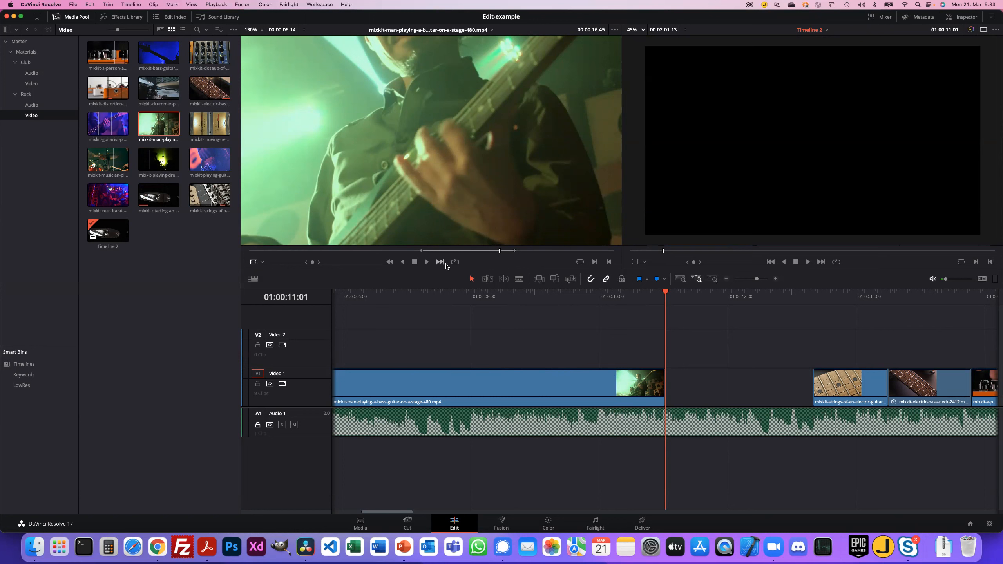
{"action": "left_click", "coordinate": [731, 388]}
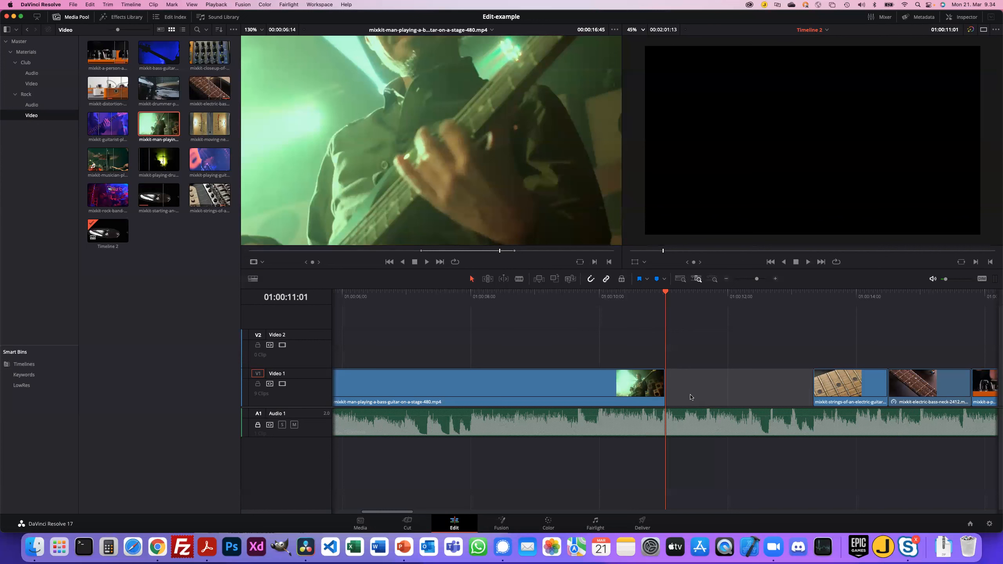
- Undo the bass-guitarist clip placement, the clip shift and the guitar-strings split, and save the project
{"action": "key", "text": "super+z"}
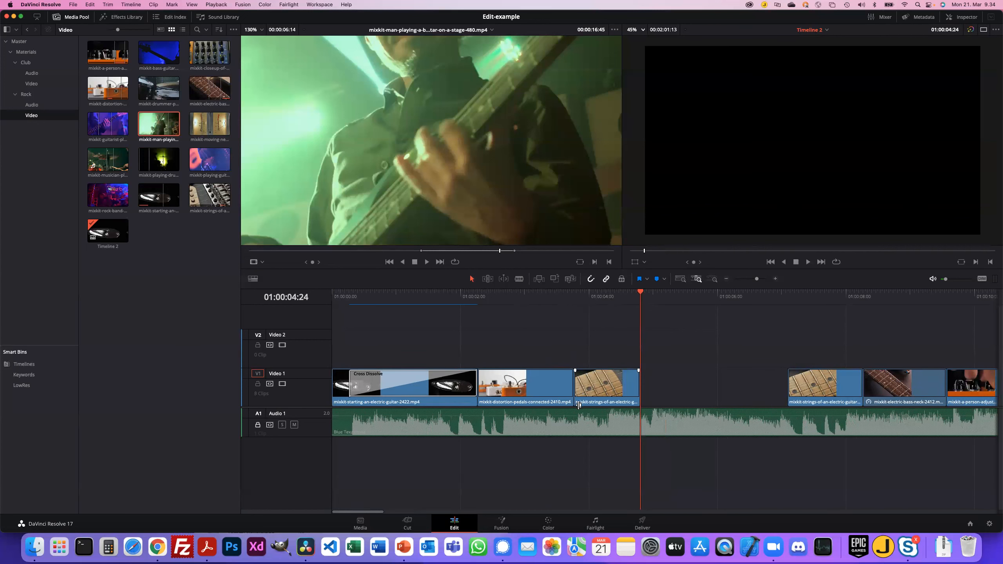
{"action": "key", "text": "super+z"}
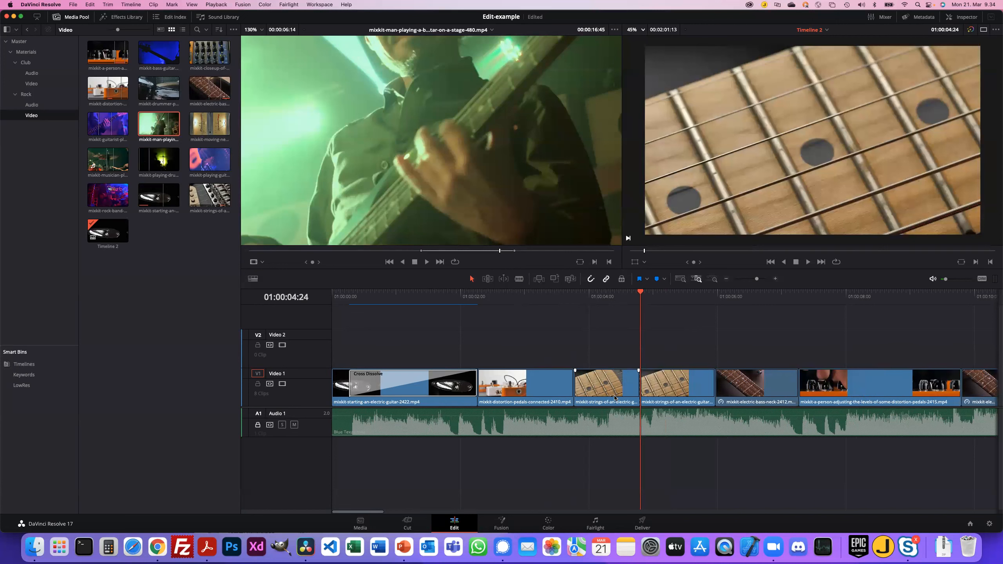
{"action": "key", "text": "super+z"}
{"action": "key", "text": "super+s"}
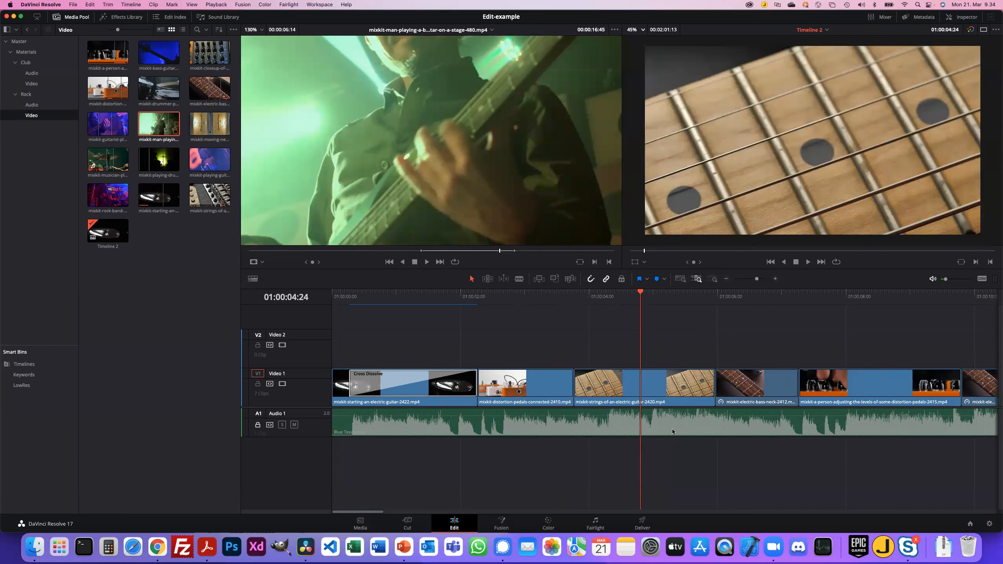
- Razor the guitar-strings clip at the playhead, undo that split, and make the same cut with the Blade tool
{"action": "key", "text": "super+b"}
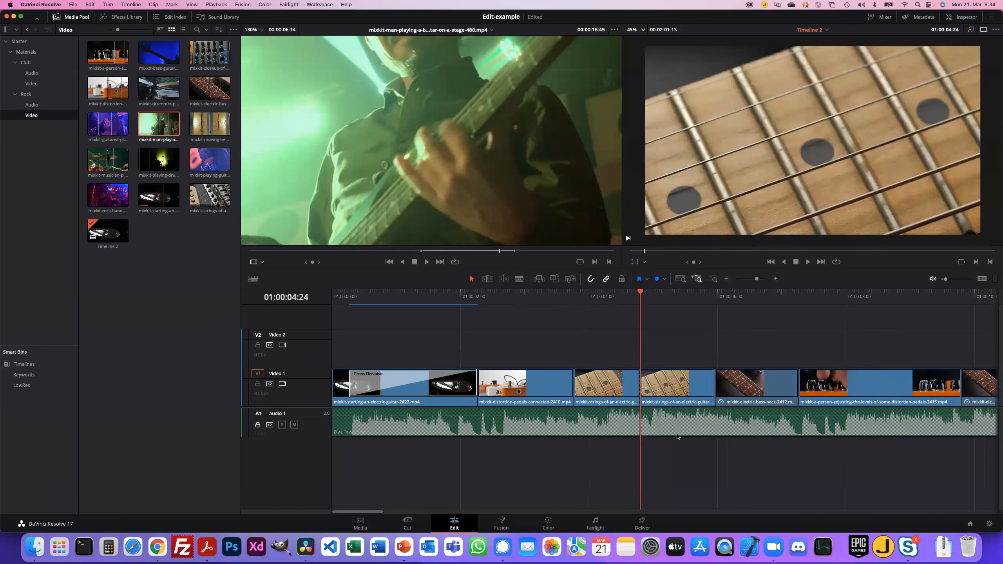
{"action": "key", "text": "super+z"}
{"action": "key", "text": "b"}
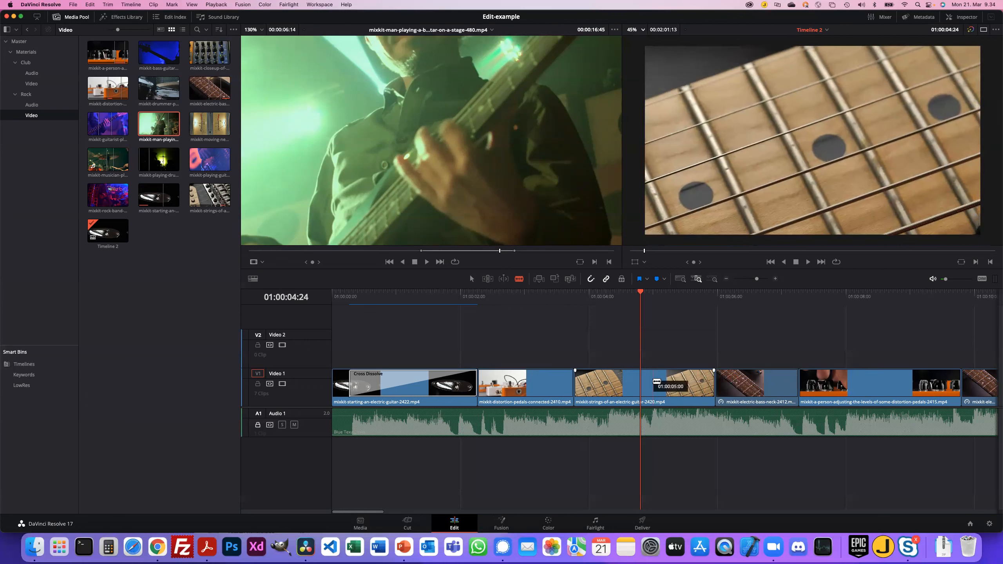
{"action": "left_click", "coordinate": [647, 383]}
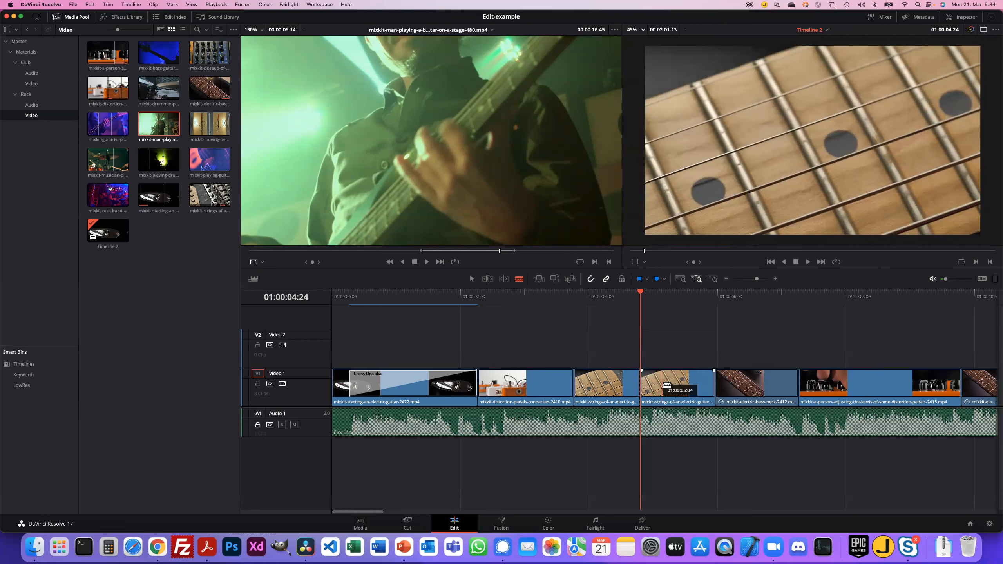
- Undo the Blade split in the guitar-strings clip and save the project
{"action": "key", "text": "super+z"}
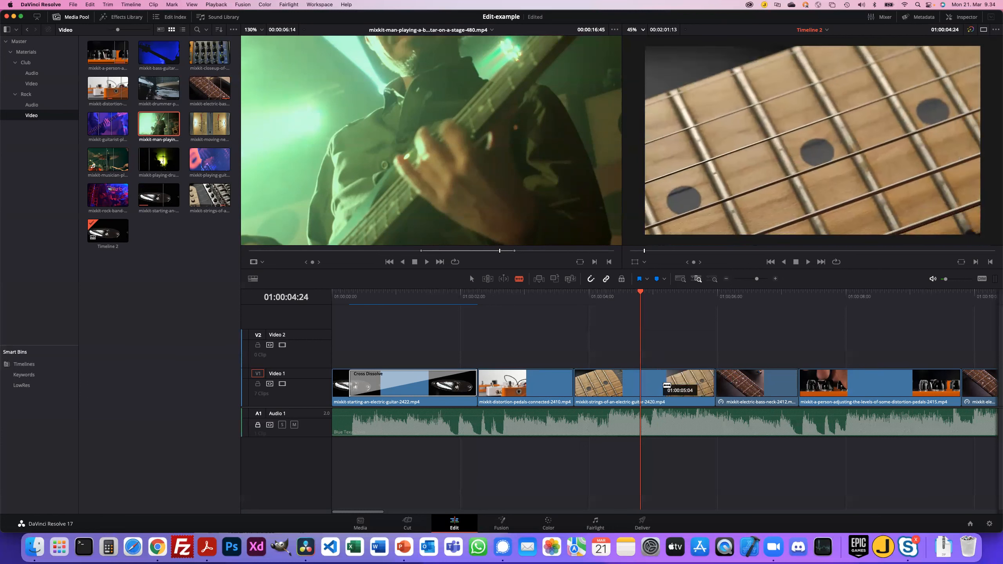
{"action": "key", "text": "super+s"}
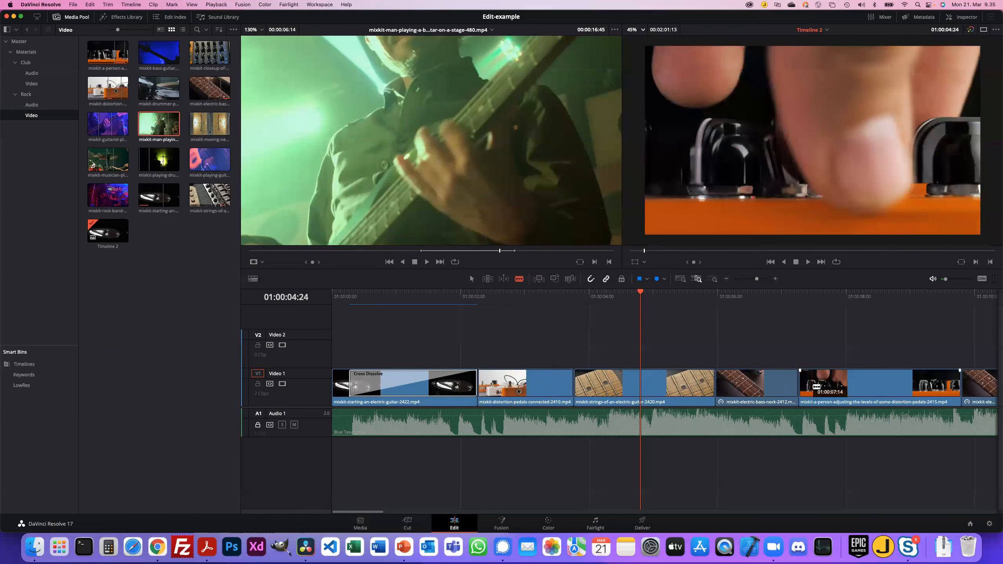
- Split the first pedal-adjusting clip on Video 1 with the Blade tool and move the playhead to 01:00:08:18
{"action": "left_click", "coordinate": [873, 388]}
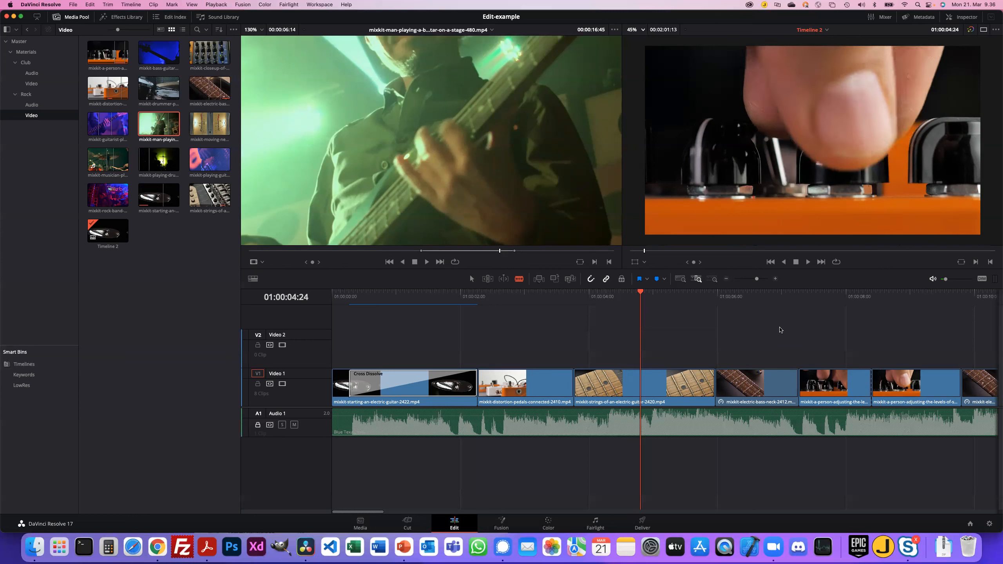
{"action": "left_click_drag", "start_coordinate": [640, 293], "coordinate": [867, 308]}
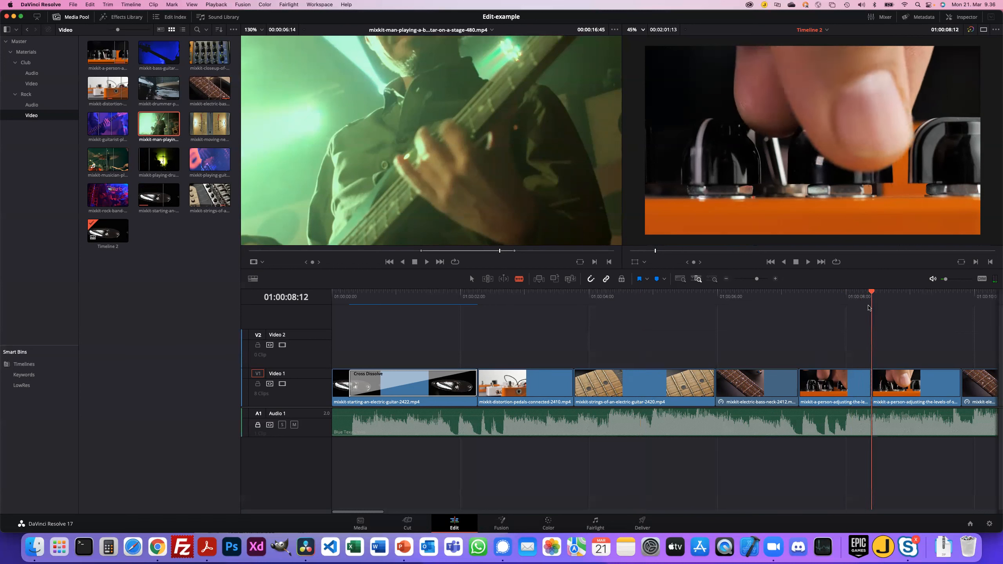
{"action": "mouse_move", "coordinate": [877, 308]}
{"action": "left_mouse_down"}
{"action": "mouse_move", "coordinate": [842, 309]}
{"action": "mouse_move", "coordinate": [889, 312]}
{"action": "mouse_move", "coordinate": [841, 313]}
{"action": "mouse_move", "coordinate": [884, 317]}
{"action": "left_mouse_up"}
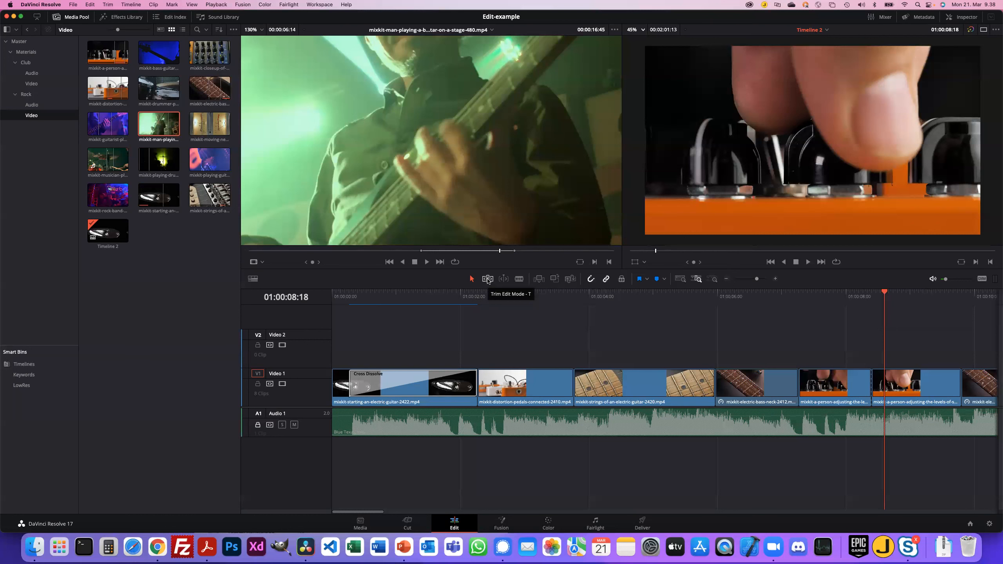
{"action": "left_click", "coordinate": [488, 279]}
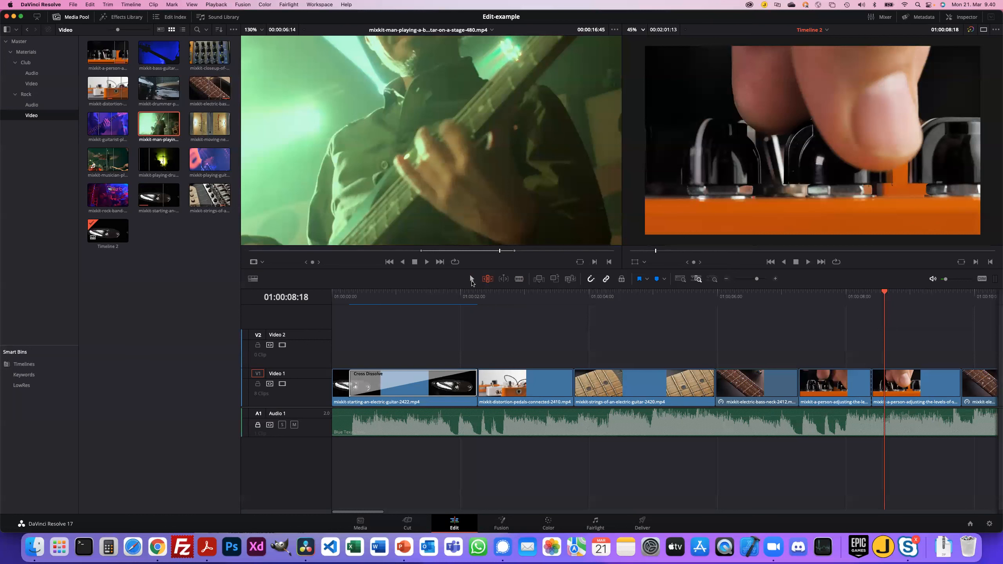
{"action": "left_click", "coordinate": [471, 279]}
{"action": "left_click", "coordinate": [488, 279]}
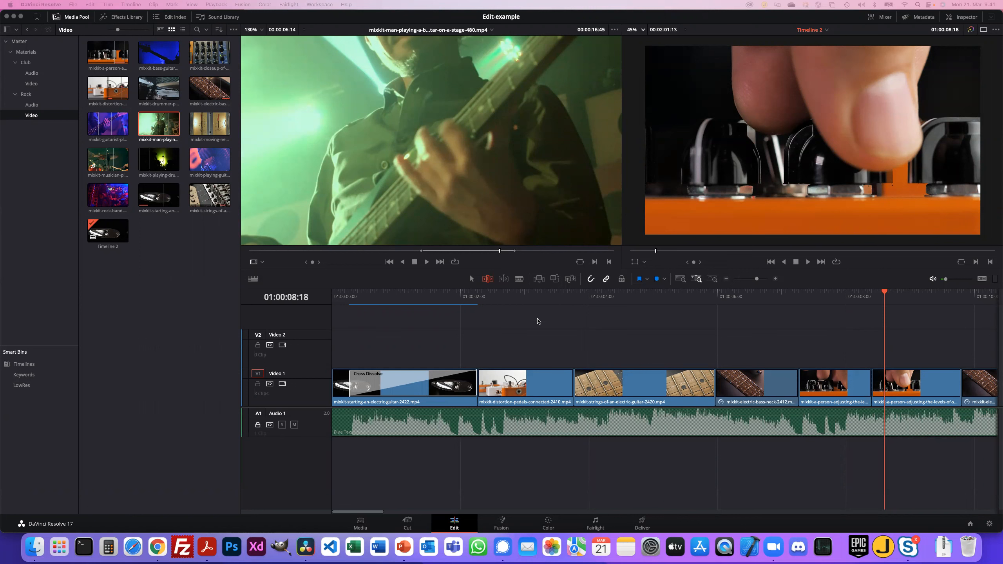
- In Selection mode, trim the end of the distortion-pedals clip earlier and delete the resulting gap
{"action": "left_click", "coordinate": [472, 280]}
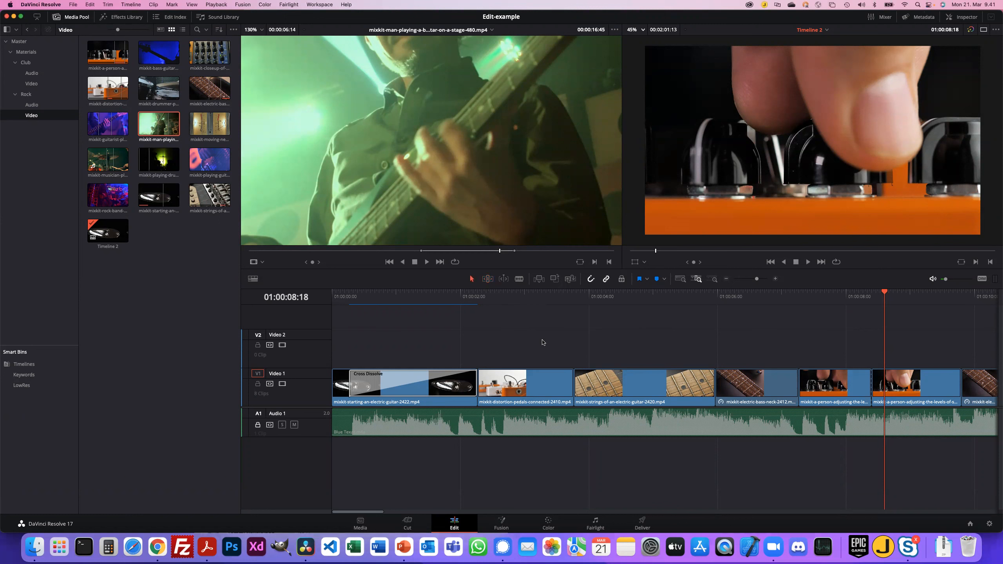
{"action": "left_click_drag", "start_coordinate": [569, 387], "coordinate": [537, 389]}
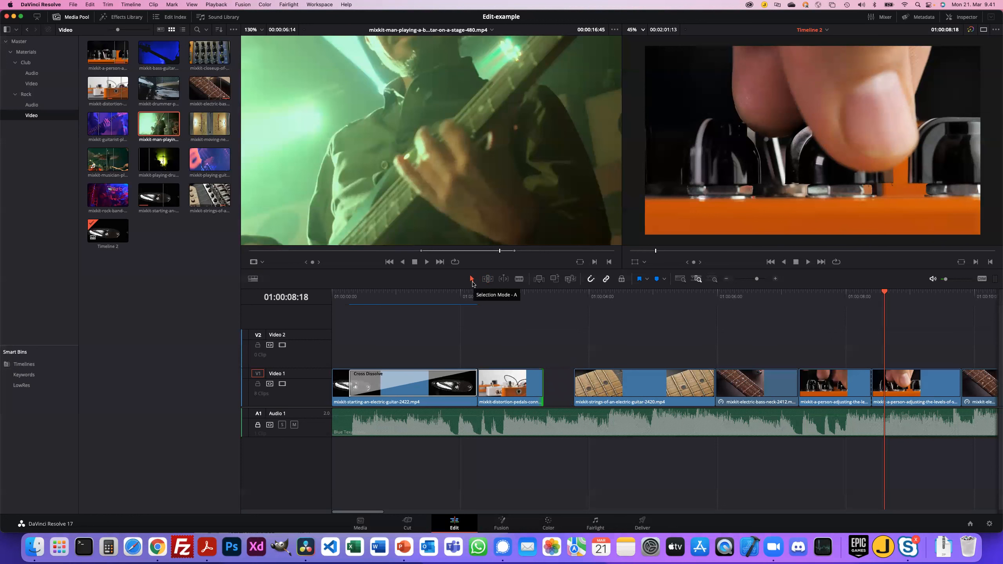
{"action": "left_click", "coordinate": [563, 384]}
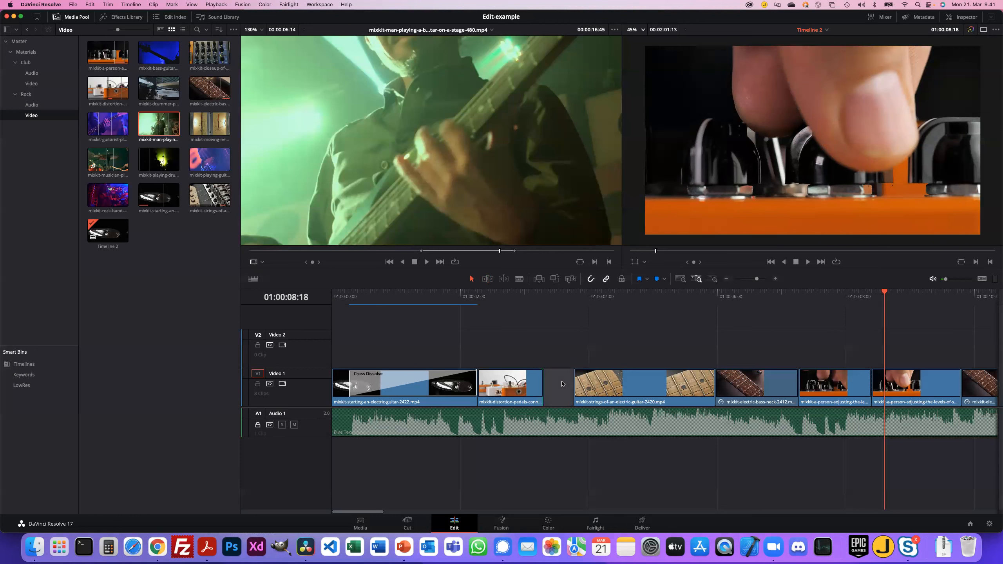
{"action": "key", "text": "Delete"}
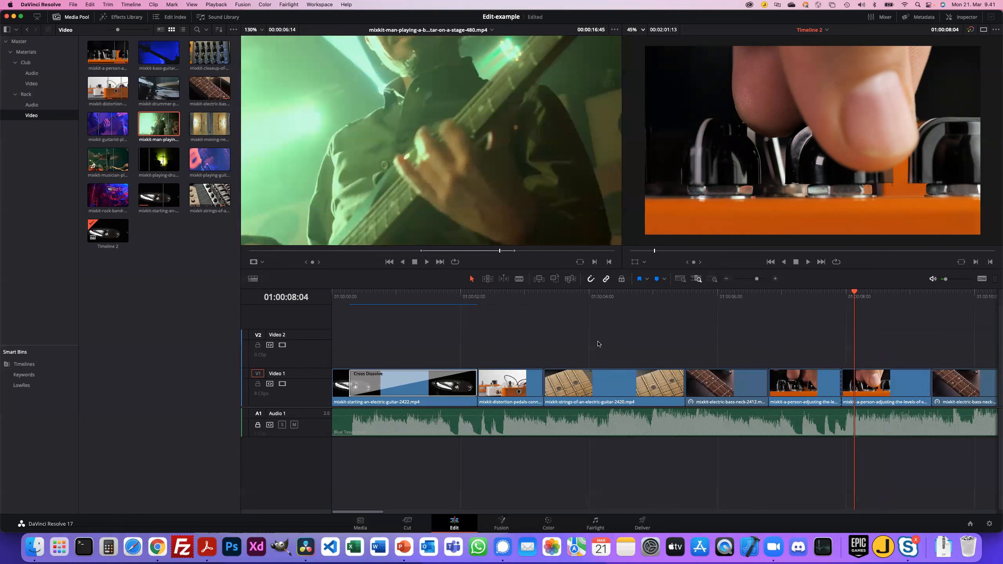
- Undo the gap deletion and the trim of the distortion-pedals clip
{"action": "key", "text": "super+z"}
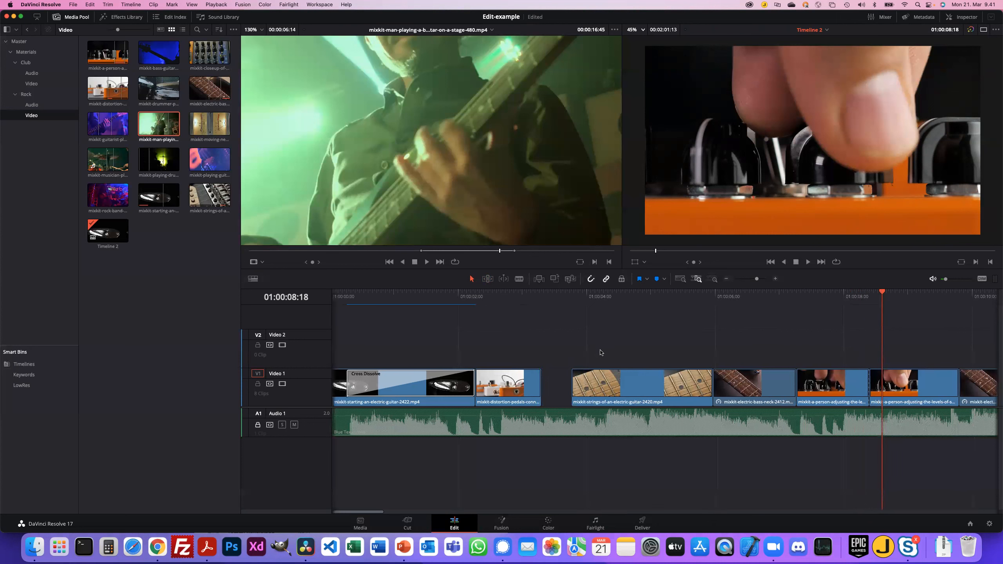
{"action": "key", "text": "super+z"}
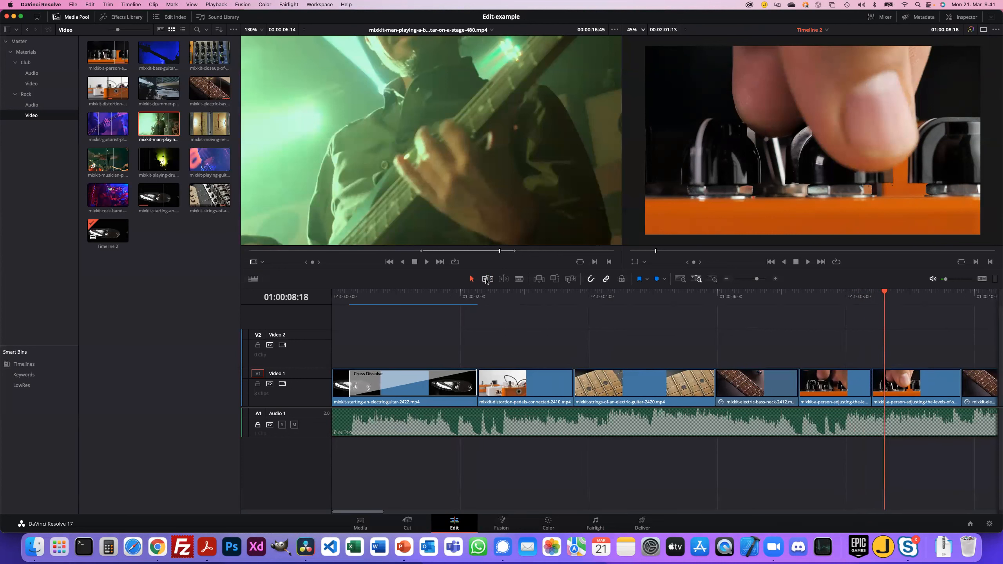
- In Trim Edit mode, ripple-shorten the distortion-pedals clip's end by about 15 frames and roll its cut with the guitar-strings clip later
{"action": "left_click", "coordinate": [487, 279]}
{"action": "left_click_drag", "start_coordinate": [567, 383], "coordinate": [536, 383]}
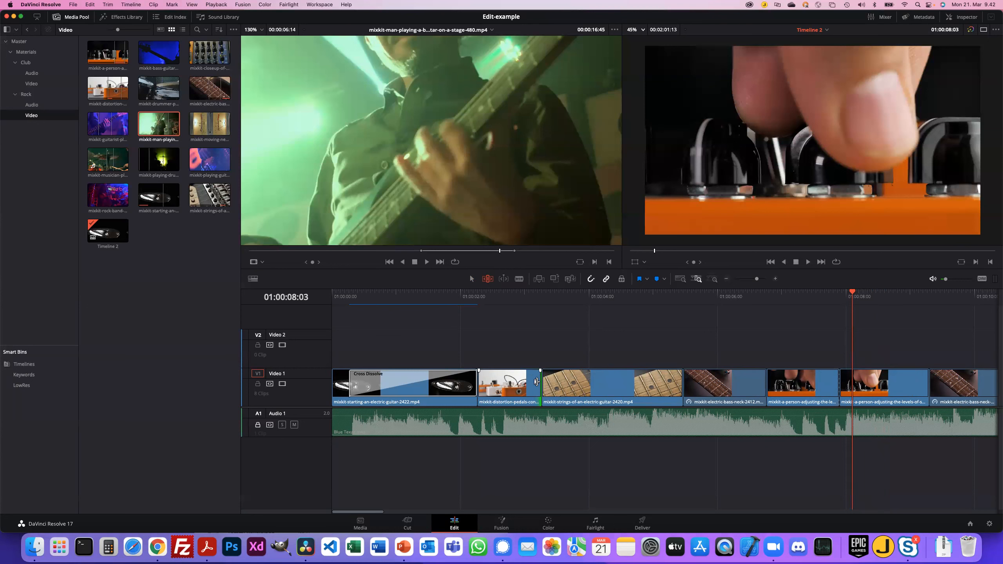
{"action": "left_click_drag", "start_coordinate": [540, 382], "coordinate": [558, 382]}
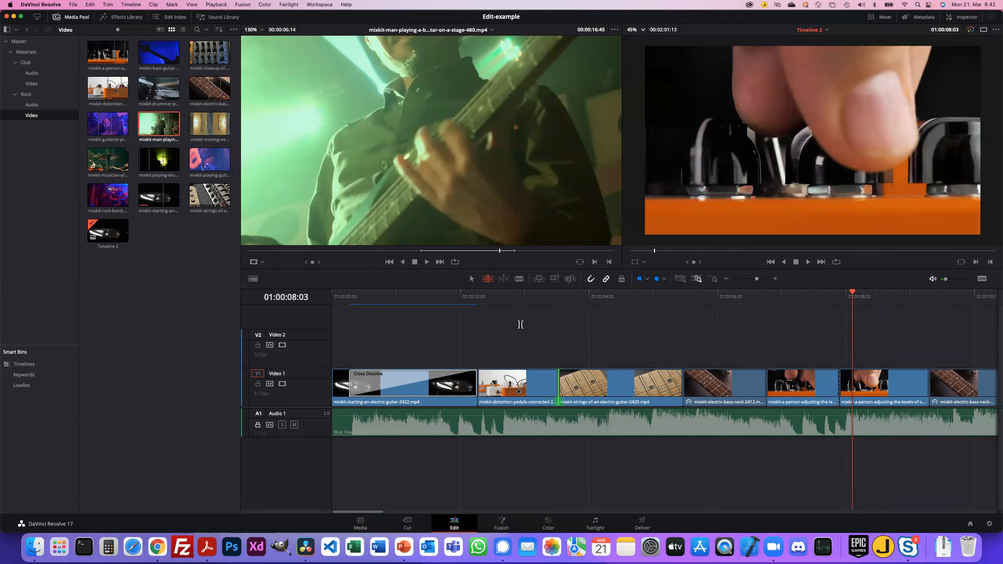
- In Selection mode, shorten the distortion-pedals clip's end to leave a gap before the guitar-strings clip, and undo that trim
{"action": "left_click", "coordinate": [471, 279]}
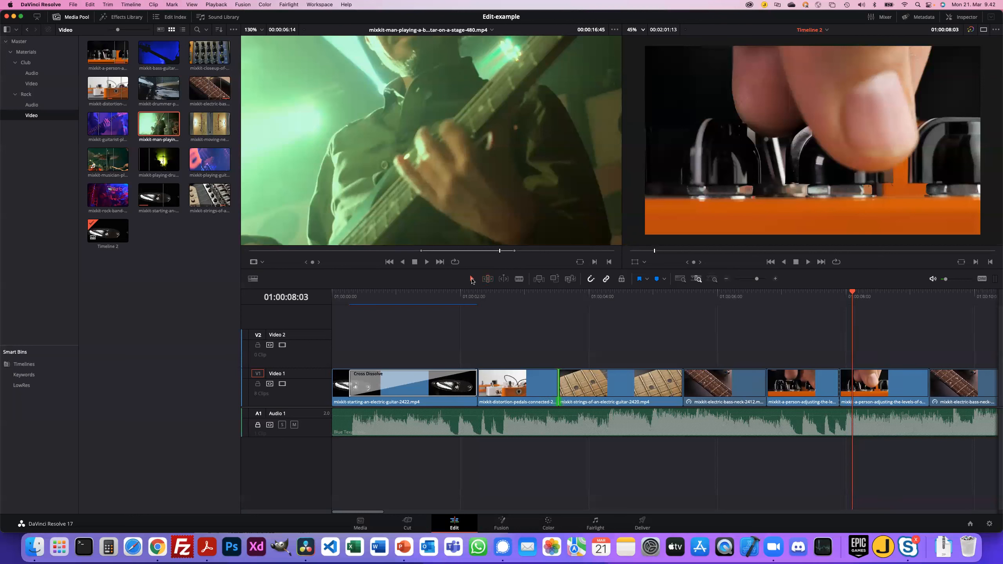
{"action": "left_click", "coordinate": [483, 281]}
{"action": "left_click", "coordinate": [471, 279]}
{"action": "left_click_drag", "start_coordinate": [556, 389], "coordinate": [528, 388]}
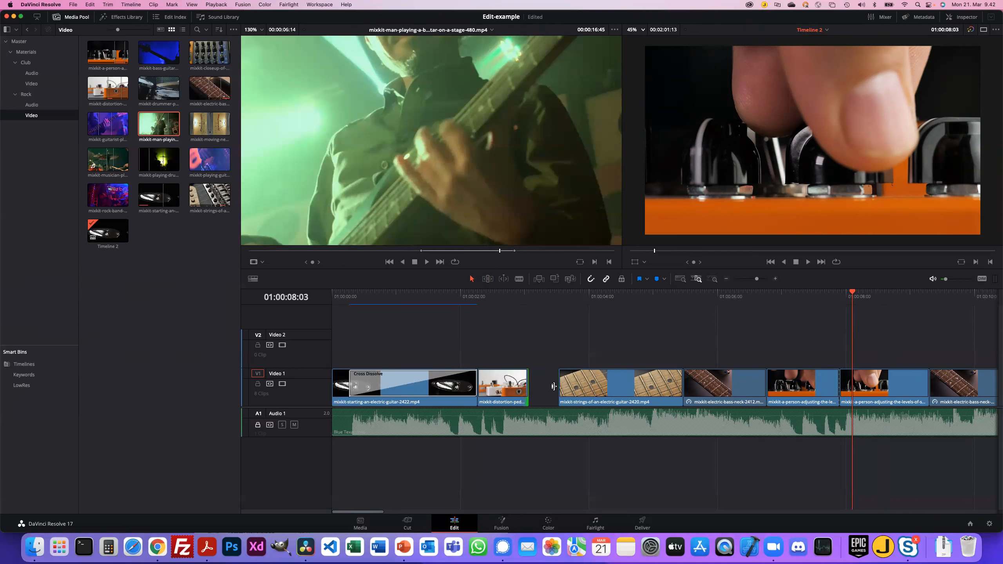
{"action": "left_click", "coordinate": [546, 389]}
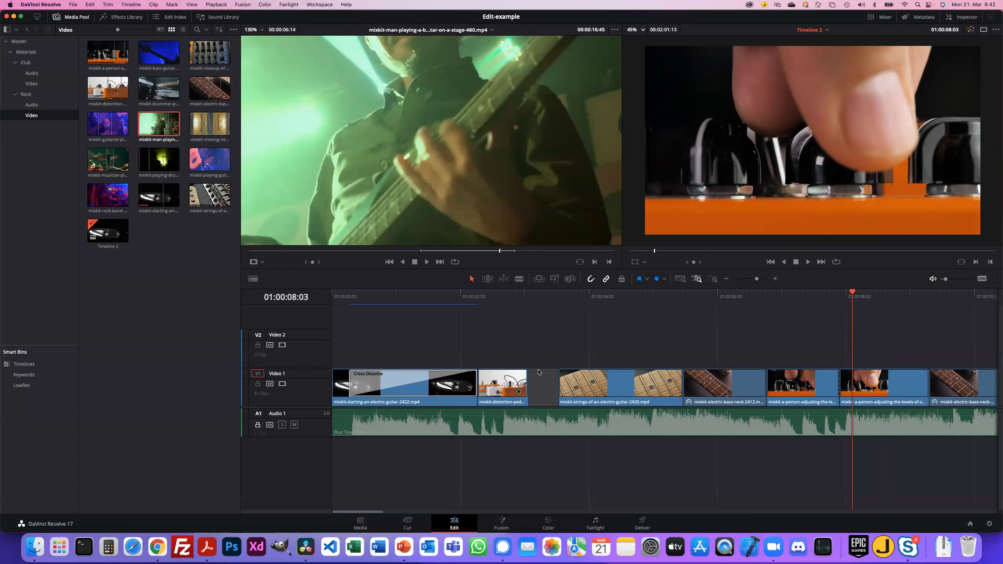
{"action": "left_click", "coordinate": [487, 281]}
{"action": "left_click", "coordinate": [472, 280]}
{"action": "key", "text": "super+z"}
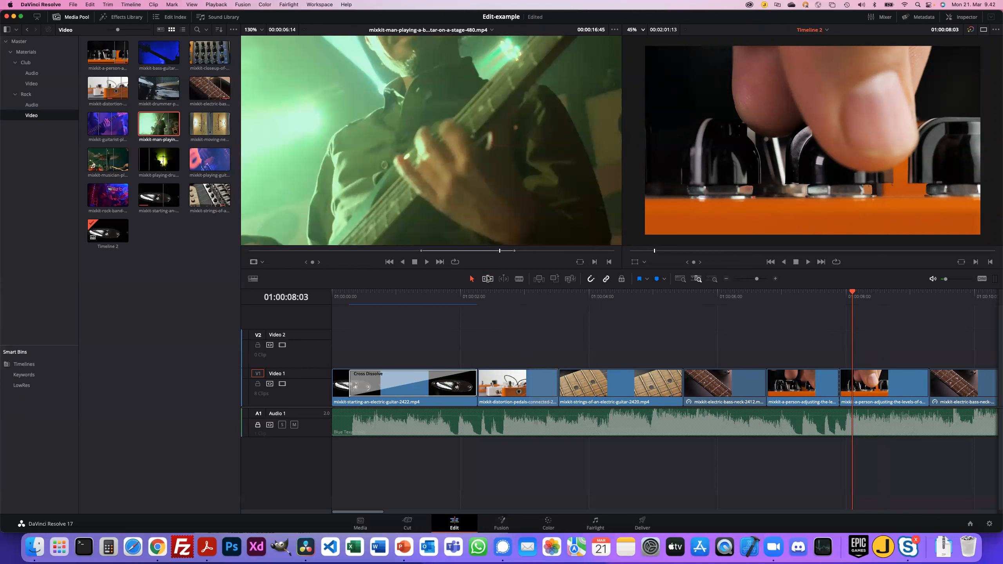
- Ripple-extend the end of the distortion-pedals clip by about 5 frames in Trim Edit mode
{"action": "left_click", "coordinate": [489, 279]}
{"action": "left_click_drag", "start_coordinate": [553, 381], "coordinate": [564, 381]}
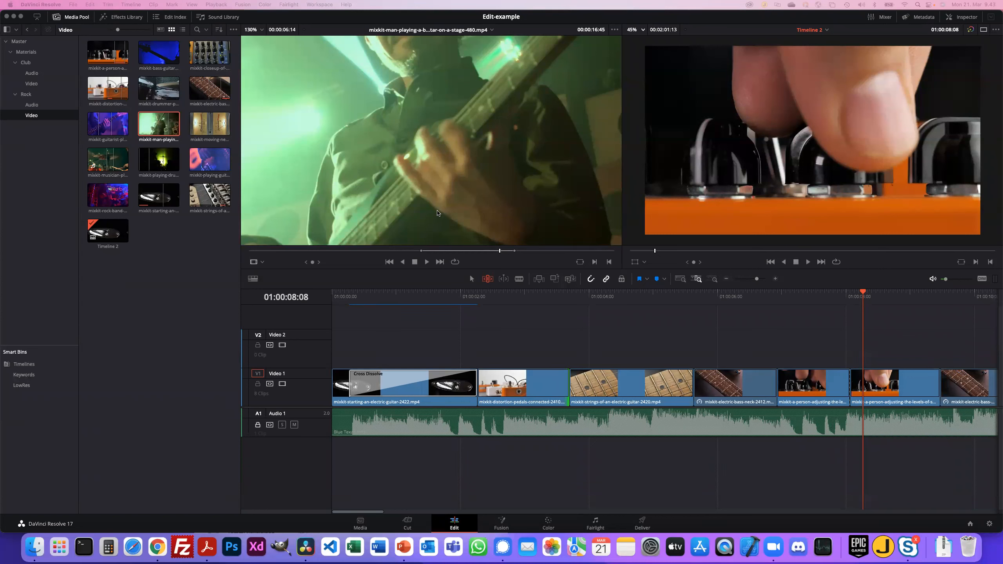
- Append the source bass-guitarist clip to Video 1 directly after the last pedal-adjusting clip
{"action": "scroll", "coordinate": [440, 211], "scroll_direction": "up", "scroll_amount": 1}
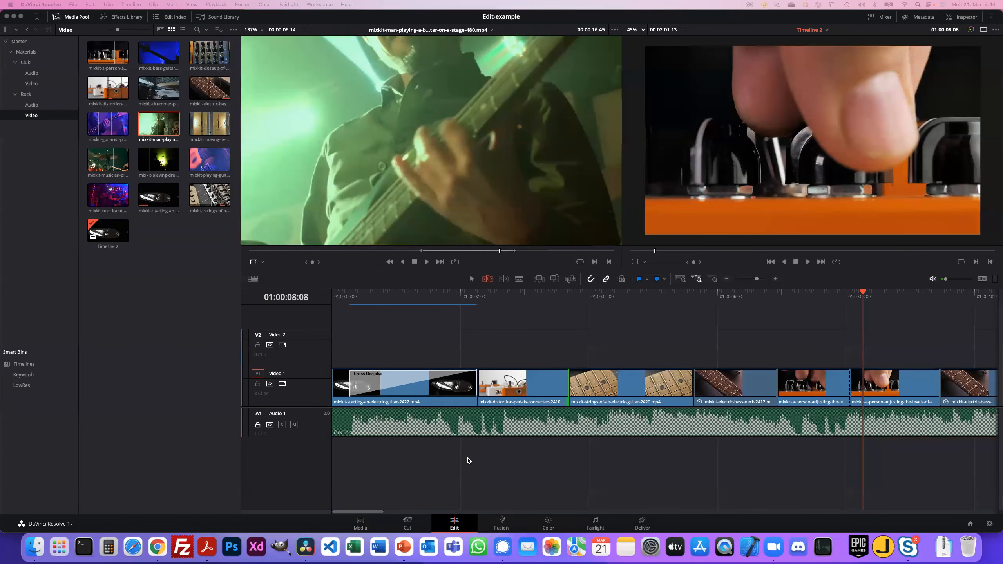
{"action": "left_click_drag", "start_coordinate": [346, 513], "coordinate": [381, 516]}
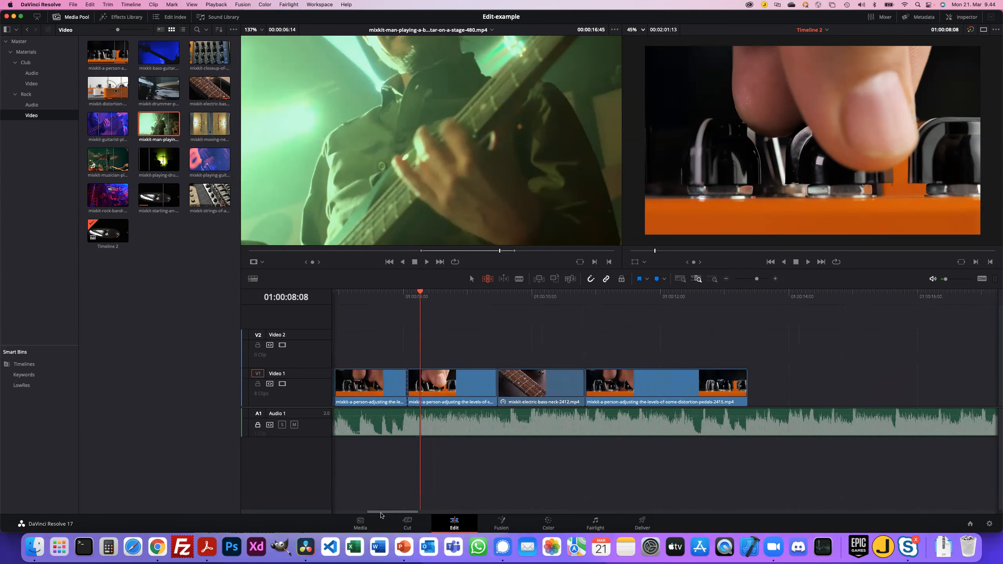
{"action": "left_click_drag", "start_coordinate": [403, 181], "coordinate": [750, 378]}
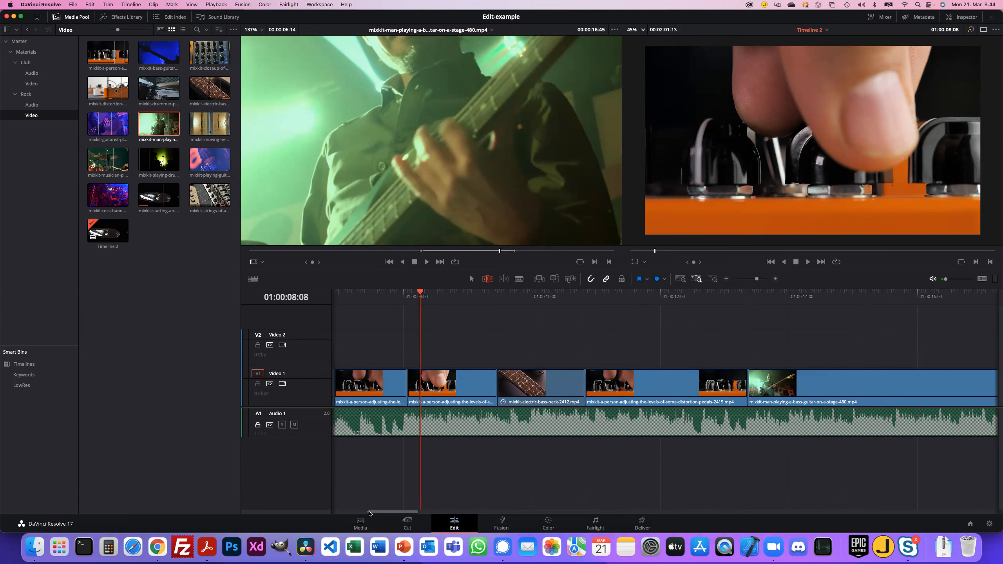
{"action": "scroll", "coordinate": [377, 515], "scroll_direction": "right", "scroll_amount": 10}
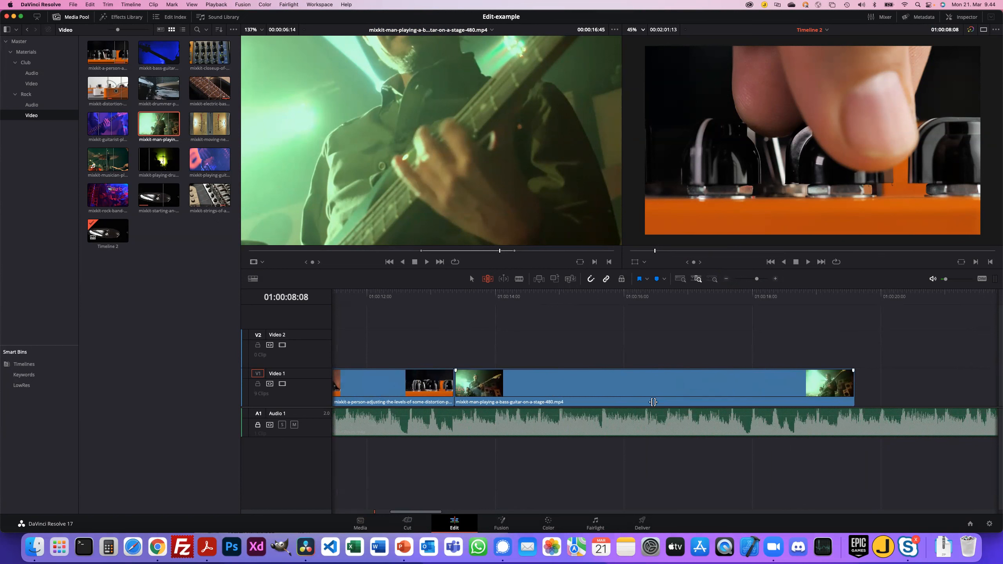
- Open the appended bass-guitarist clip in the source viewer, move its out point earlier, and trim its timeline end to a 00:00:04:10 duration
{"action": "left_click", "coordinate": [380, 387]}
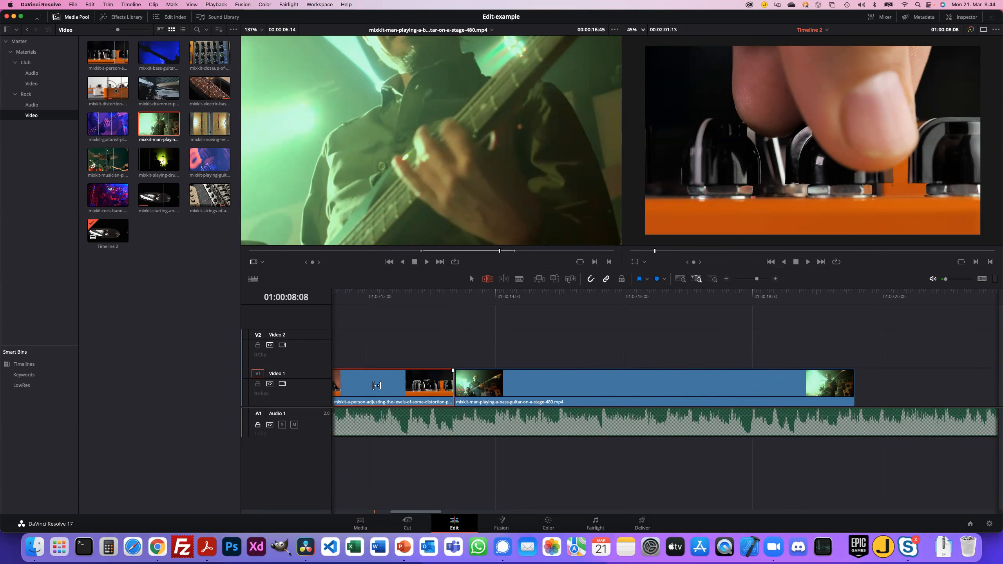
{"action": "scroll", "coordinate": [376, 385], "scroll_direction": "right", "scroll_amount": 1}
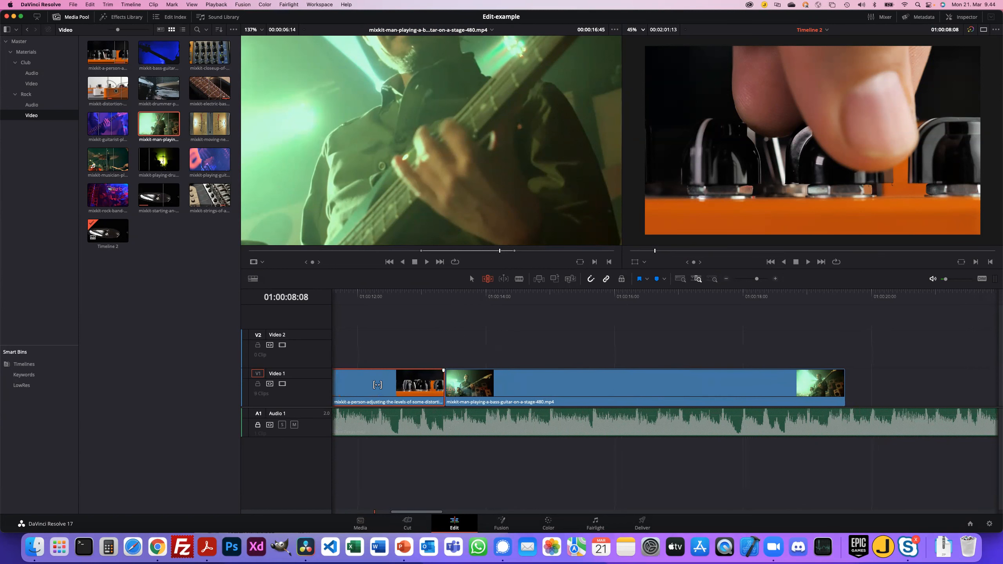
{"action": "double_click", "coordinate": [588, 385]}
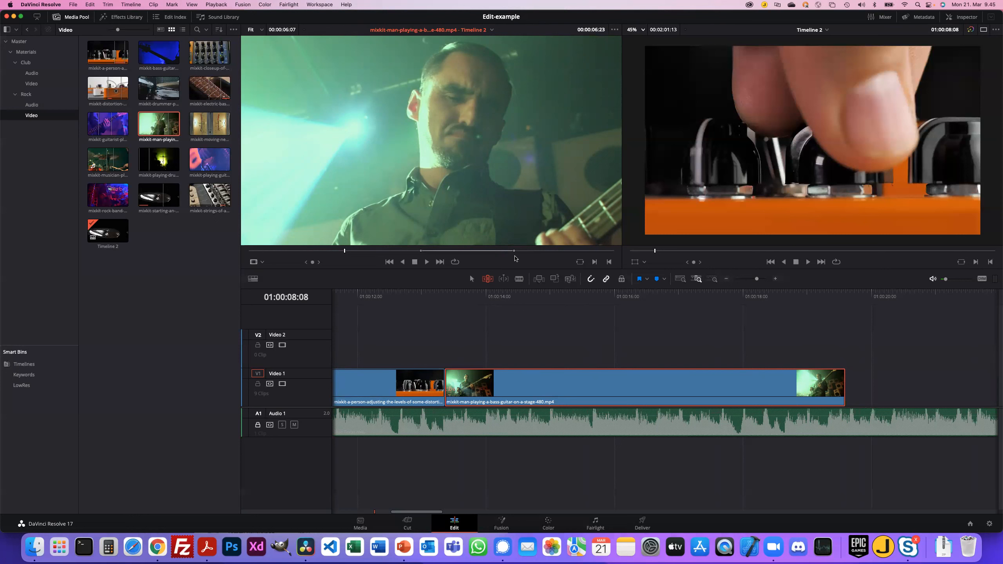
{"action": "left_click_drag", "start_coordinate": [515, 254], "coordinate": [495, 255]}
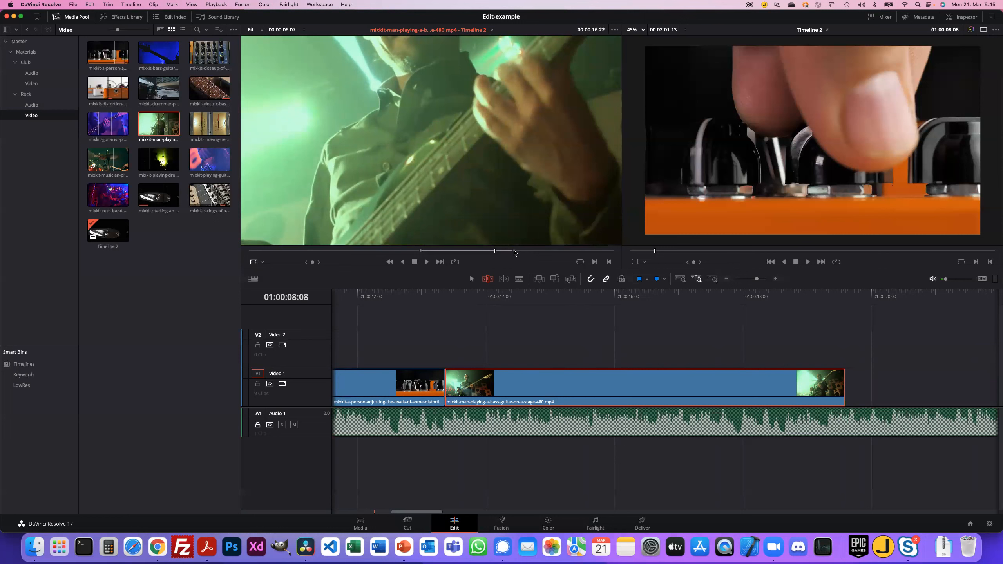
{"action": "mouse_move", "coordinate": [513, 252]}
{"action": "left_mouse_down"}
{"action": "mouse_move", "coordinate": [530, 253]}
{"action": "mouse_move", "coordinate": [485, 253]}
{"action": "left_mouse_up"}
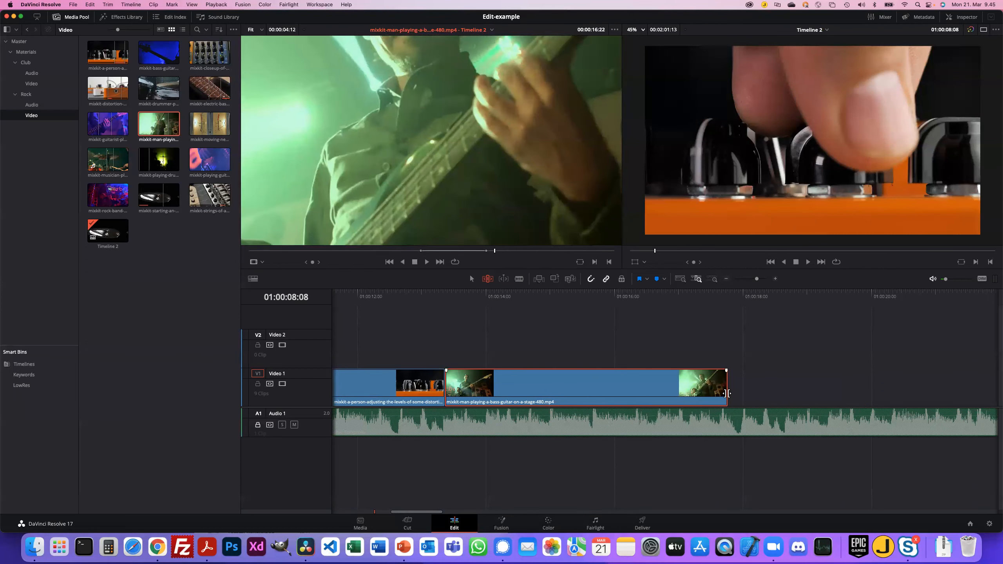
{"action": "mouse_move", "coordinate": [726, 393]}
{"action": "left_mouse_down"}
{"action": "mouse_move", "coordinate": [685, 393]}
{"action": "mouse_move", "coordinate": [724, 393]}
{"action": "left_mouse_up"}
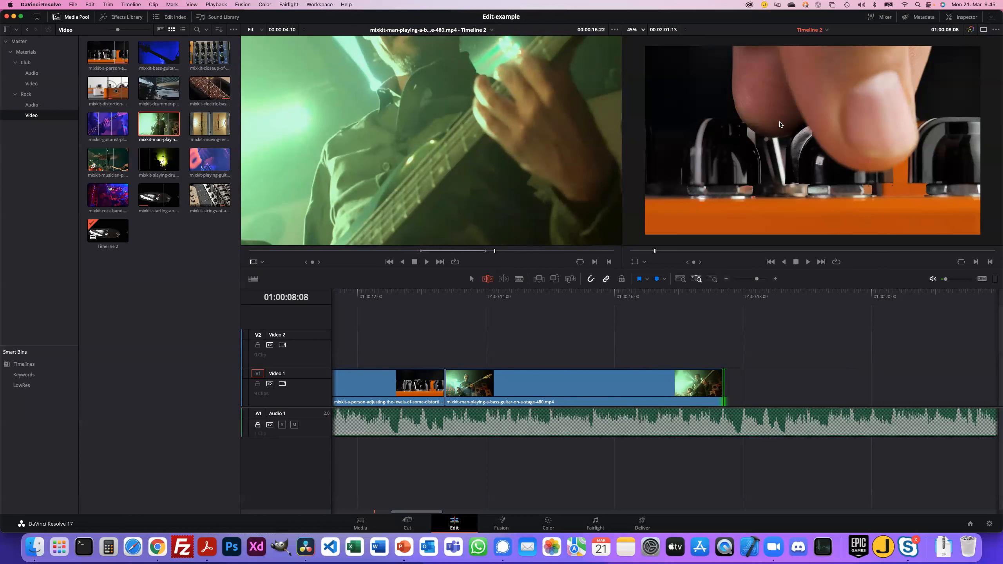
- Reopen the trimmed bass-guitarist timeline clip in the source viewer and scrub to 00:00:14:46
{"action": "left_click", "coordinate": [576, 380]}
{"action": "double_click", "coordinate": [576, 381]}
{"action": "scroll", "coordinate": [567, 367], "scroll_direction": "right", "scroll_amount": 1}
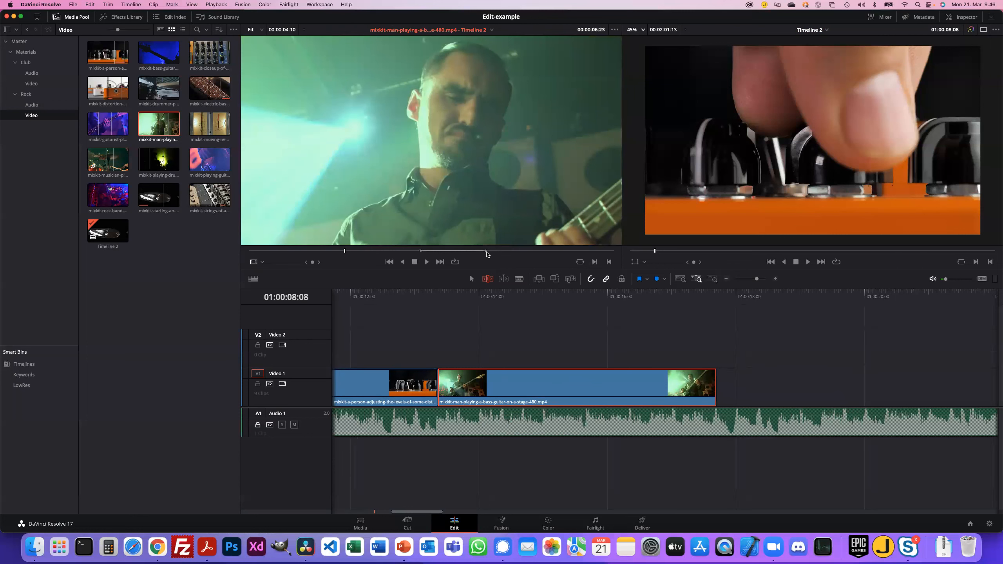
{"action": "left_click_drag", "start_coordinate": [485, 252], "coordinate": [470, 253]}
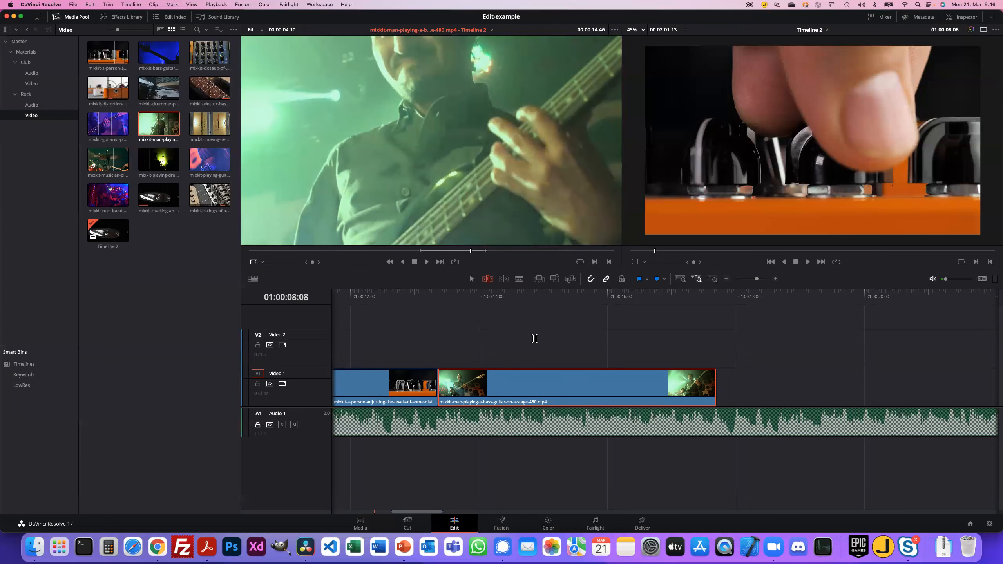
- Open the pedal-adjusting clip just before the bass-guitarist clip in the source viewer
{"action": "scroll", "coordinate": [534, 339], "scroll_direction": "left", "scroll_amount": 6}
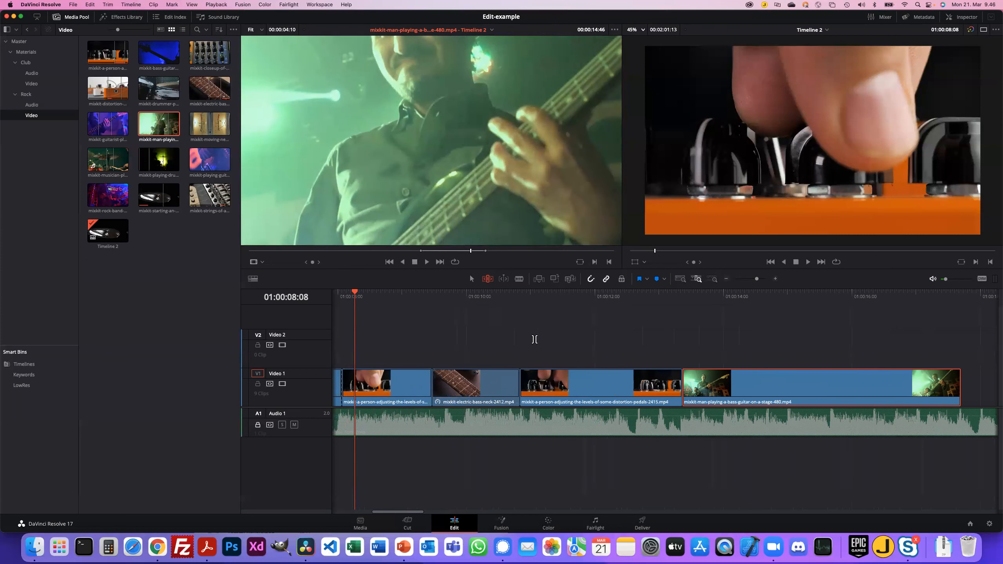
{"action": "left_click", "coordinate": [602, 389]}
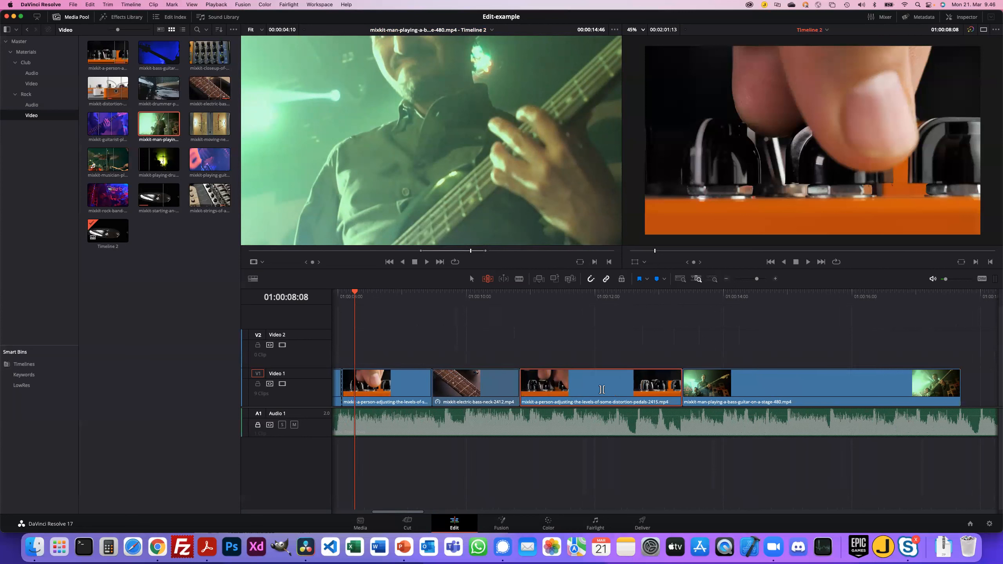
{"action": "left_click_drag", "start_coordinate": [602, 390], "coordinate": [602, 389]}
{"action": "scroll", "coordinate": [603, 387], "scroll_direction": "right", "scroll_amount": 1}
{"action": "double_click", "coordinate": [605, 389]}
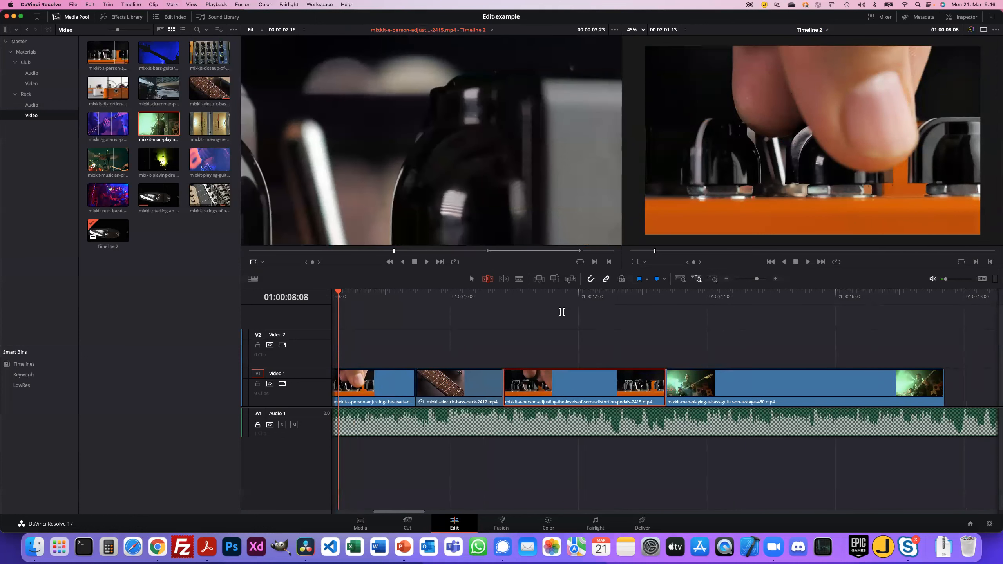
- Fit the source viewer image and ripple-trim the pedal-adjusting clip's out point in the source viewer to a 00:00:02:11 duration
{"action": "scroll", "coordinate": [569, 351], "scroll_direction": "left", "scroll_amount": 1}
{"action": "scroll", "coordinate": [570, 350], "scroll_direction": "right", "scroll_amount": 1}
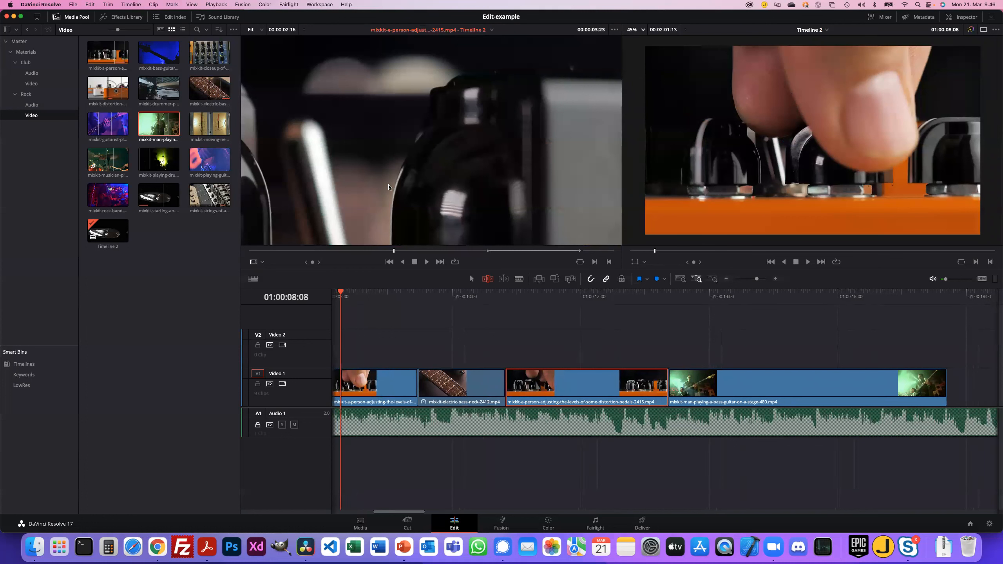
{"action": "left_click", "coordinate": [261, 30]}
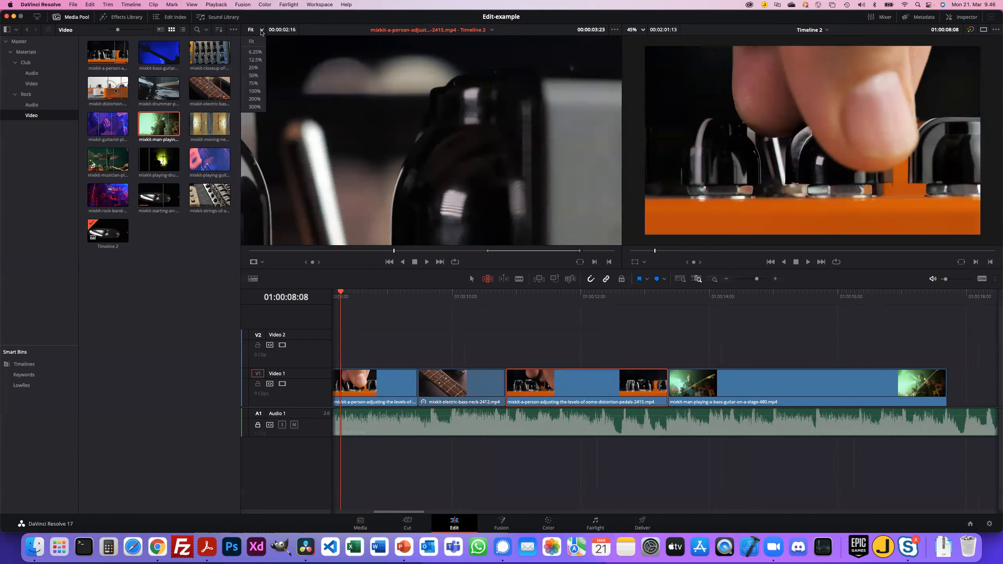
{"action": "left_click", "coordinate": [252, 41]}
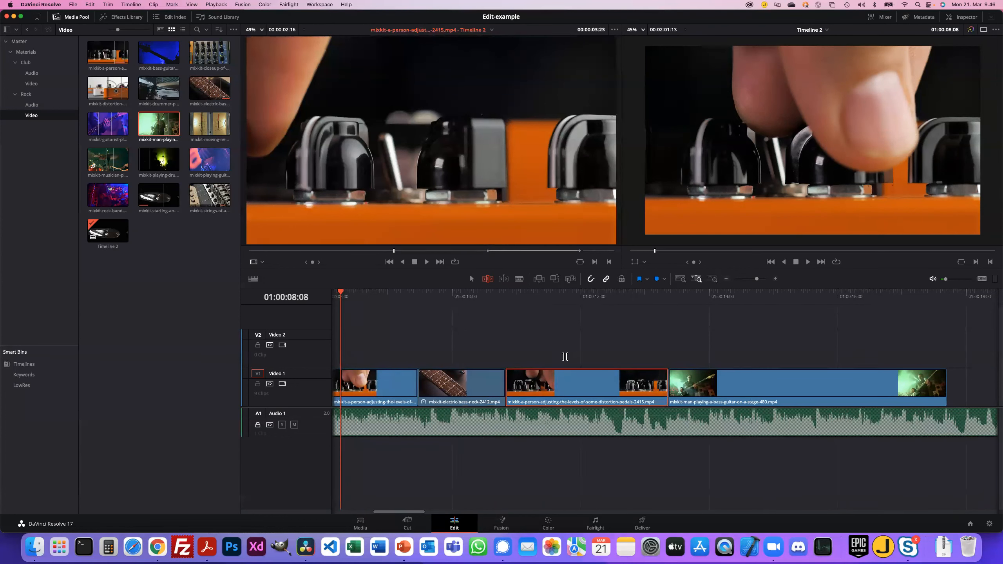
{"action": "double_click", "coordinate": [589, 386]}
{"action": "mouse_move", "coordinate": [580, 253]}
{"action": "left_mouse_down"}
{"action": "mouse_move", "coordinate": [559, 254]}
{"action": "mouse_move", "coordinate": [576, 256]}
{"action": "left_mouse_up"}
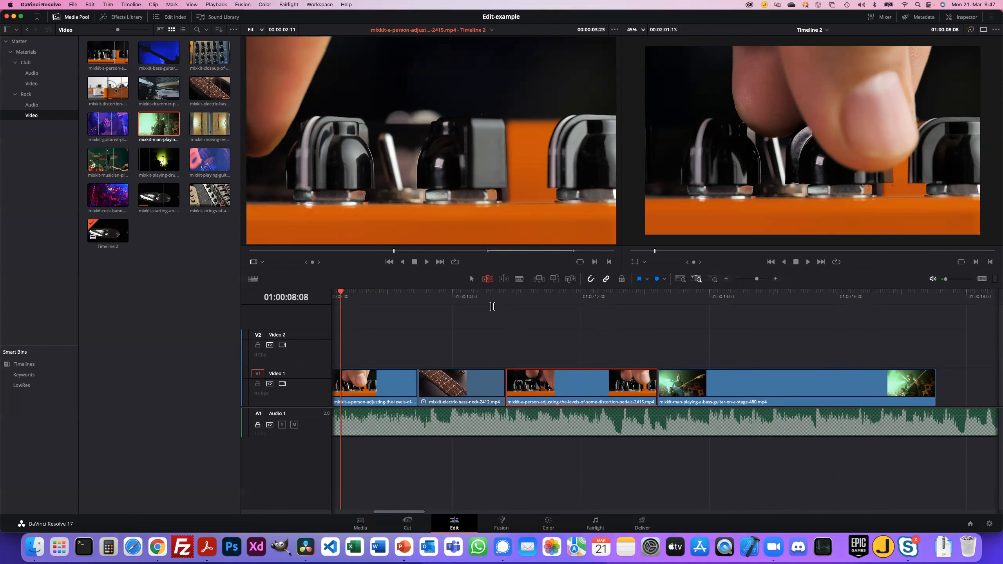
- In Selection mode, shorten the pedal-adjusting clip to 00:00:01:21 through the source viewer and extend it over the bass-guitarist clip to 00:00:03:06
{"action": "left_click", "coordinate": [471, 279]}
{"action": "scroll", "coordinate": [494, 315], "scroll_direction": "left", "scroll_amount": 3}
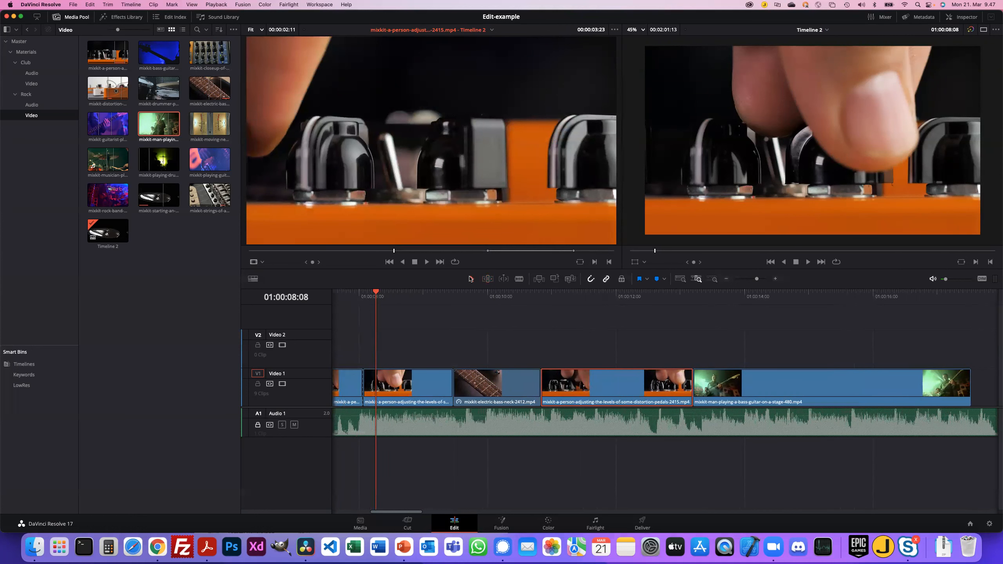
{"action": "left_click_drag", "start_coordinate": [573, 253], "coordinate": [549, 253]}
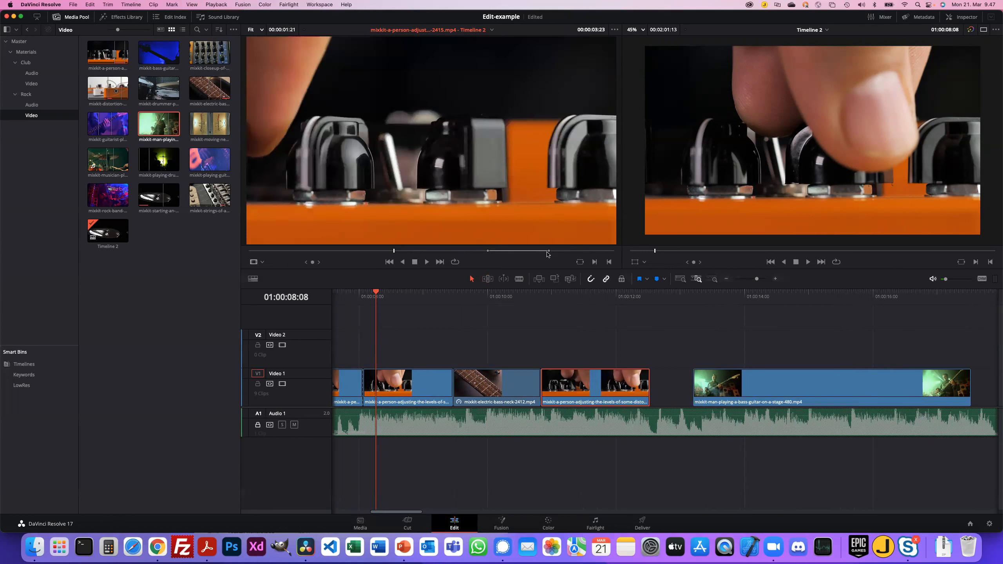
{"action": "left_click_drag", "start_coordinate": [548, 252], "coordinate": [601, 254]}
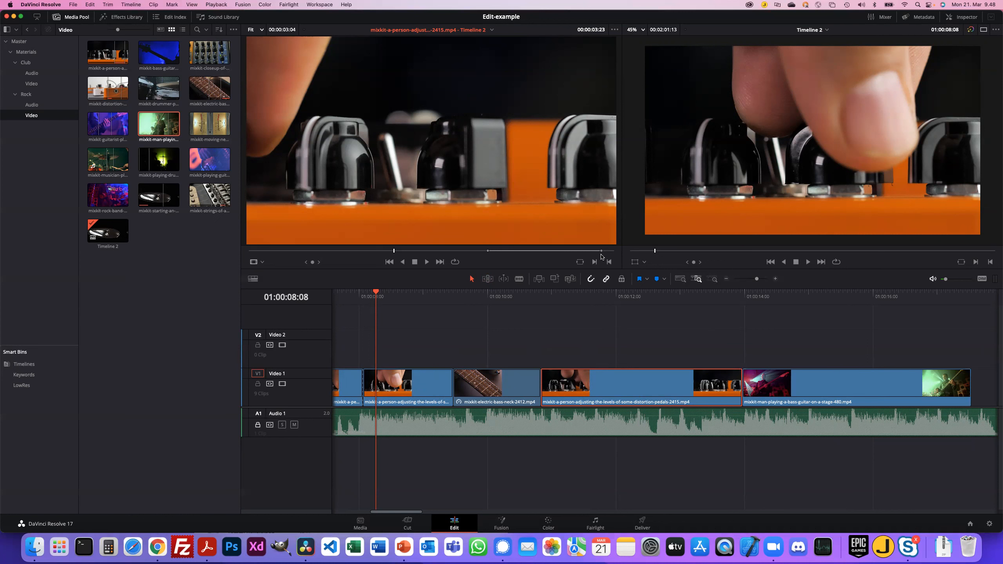
{"action": "left_click_drag", "start_coordinate": [601, 253], "coordinate": [607, 253]}
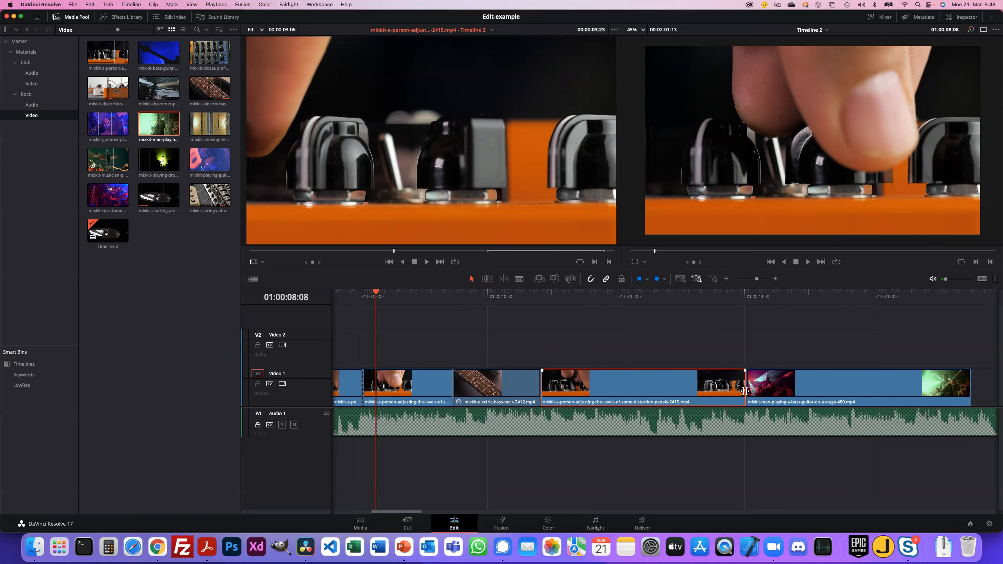
- Roll the edit between the pedal-adjusting and bass-guitarist clips on Video 1, first to 00:00:03:08 and finally to a 00:00:01:19 pedal clip duration
{"action": "left_click_drag", "start_coordinate": [744, 391], "coordinate": [752, 391]}
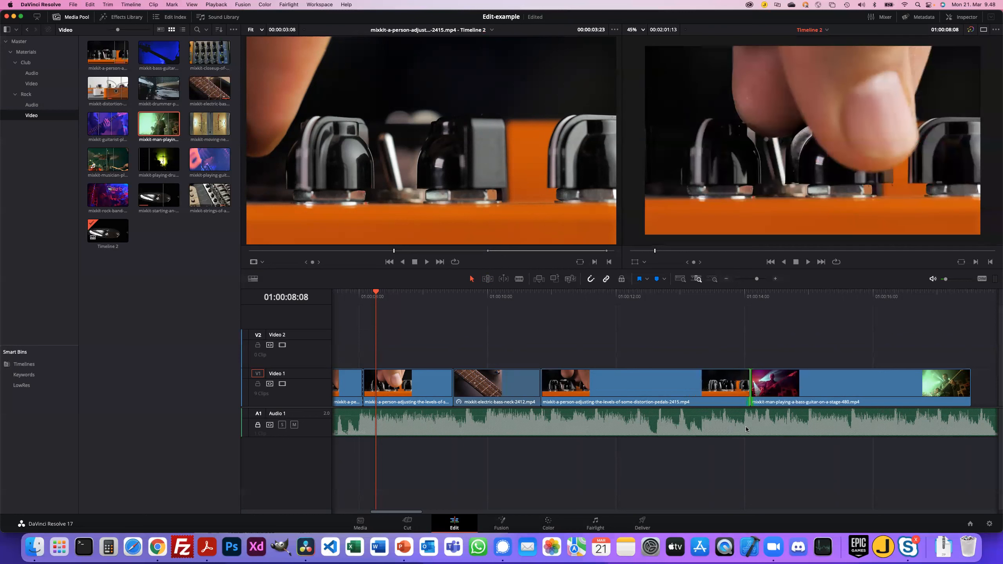
{"action": "left_click_drag", "start_coordinate": [750, 391], "coordinate": [751, 391]}
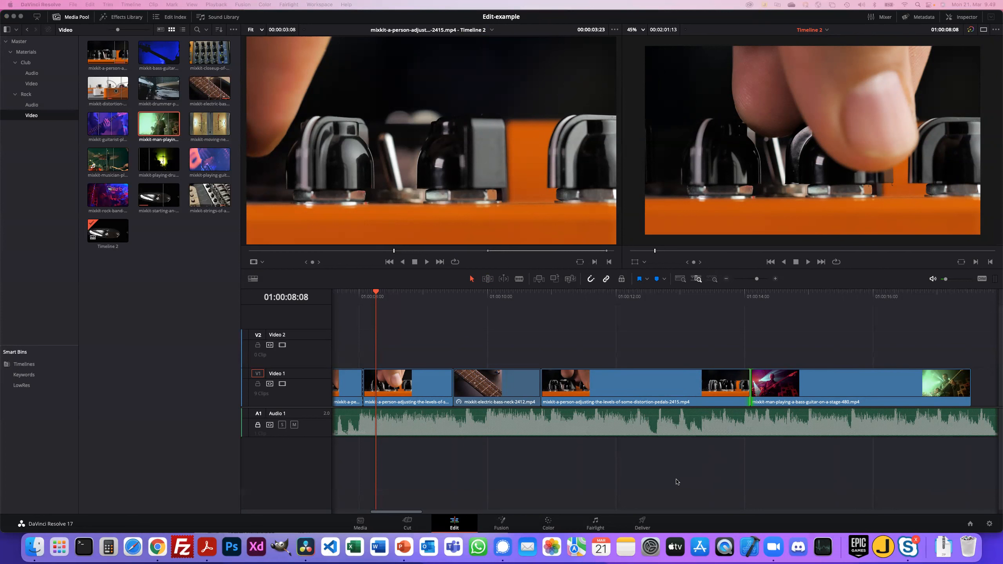
{"action": "left_click", "coordinate": [751, 389]}
{"action": "left_click_drag", "start_coordinate": [751, 389], "coordinate": [645, 388]}
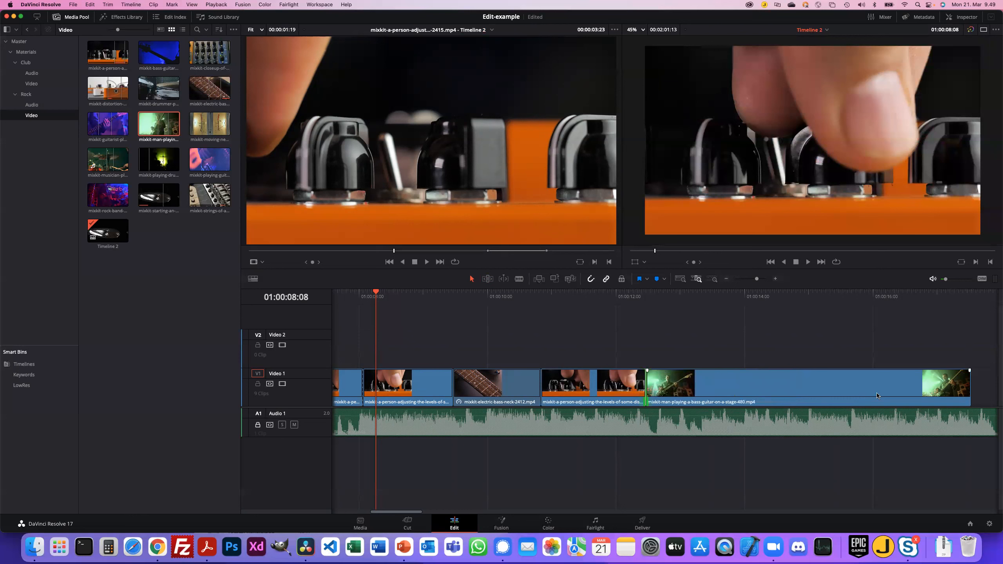
- Place the playhead at 01:00:13:16 in the bass-guitarist clip and try to trim the clip's start there in Trim Edit mode
{"action": "left_click", "coordinate": [583, 371]}
{"action": "left_click_drag", "start_coordinate": [378, 293], "coordinate": [723, 321]}
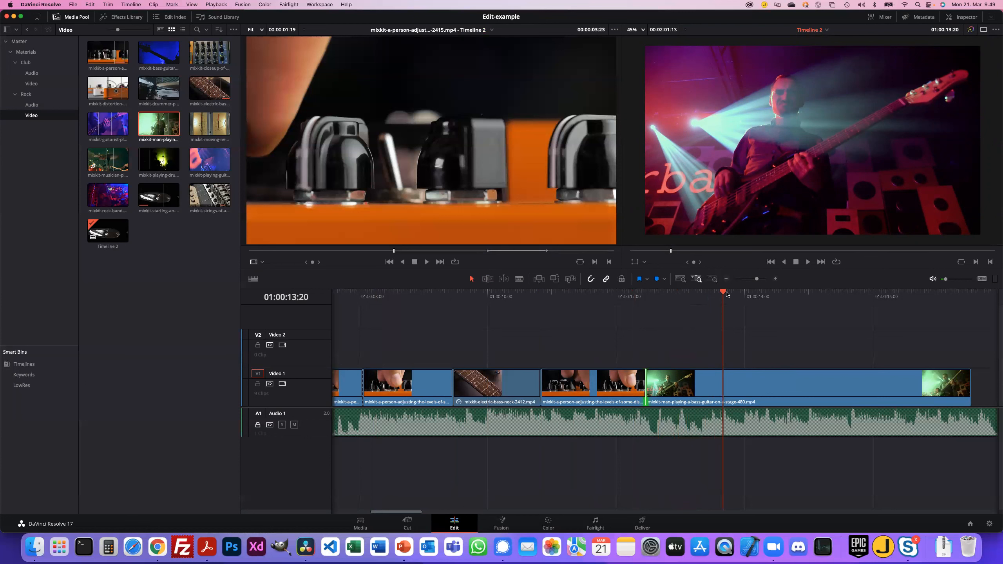
{"action": "mouse_move", "coordinate": [724, 292]}
{"action": "left_mouse_down"}
{"action": "mouse_move", "coordinate": [648, 298]}
{"action": "mouse_move", "coordinate": [714, 300]}
{"action": "left_mouse_up"}
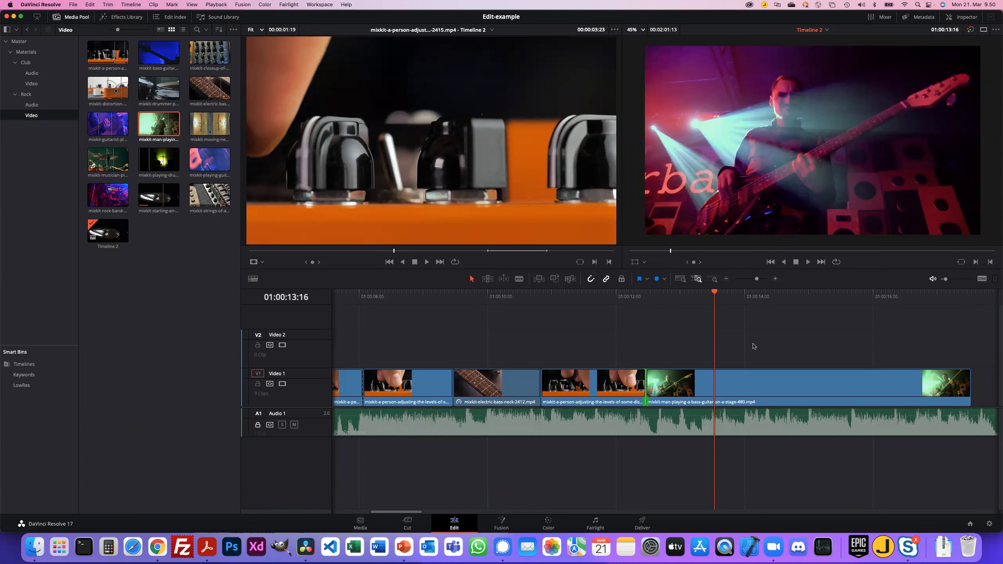
{"action": "left_click", "coordinate": [488, 279]}
{"action": "scroll", "coordinate": [682, 385], "scroll_direction": "left", "scroll_amount": 1}
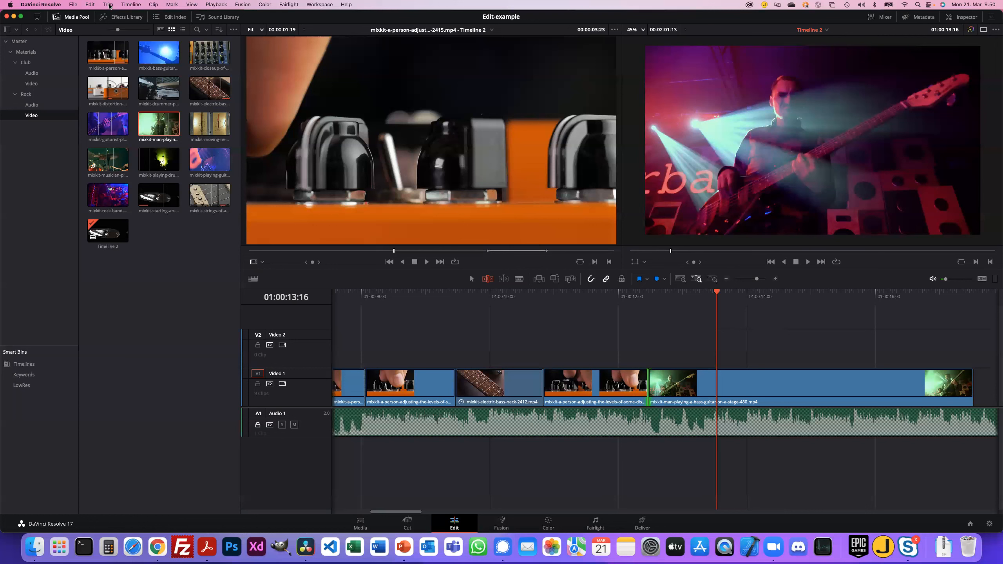
{"action": "left_click", "coordinate": [108, 5]}
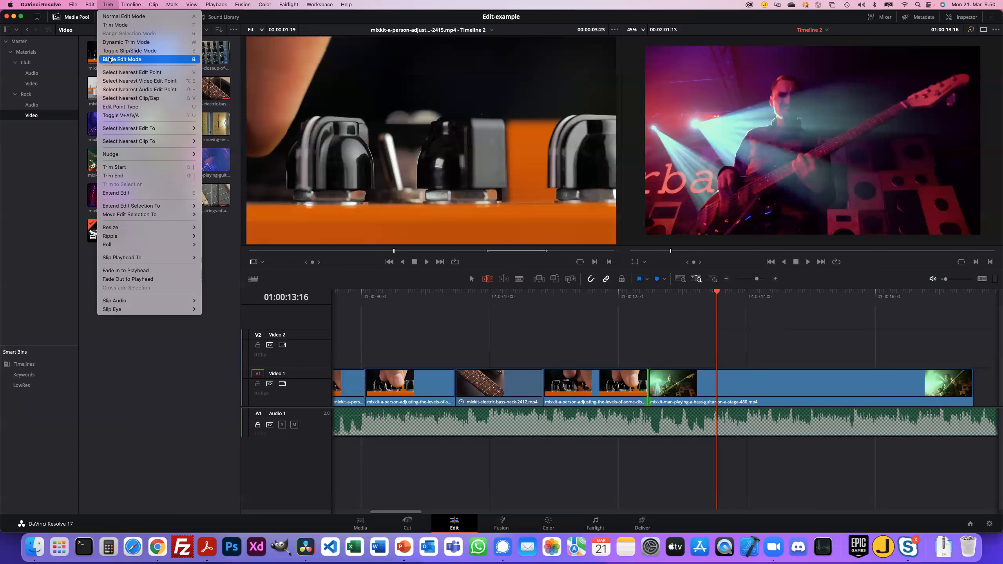
{"action": "left_click", "coordinate": [110, 167]}
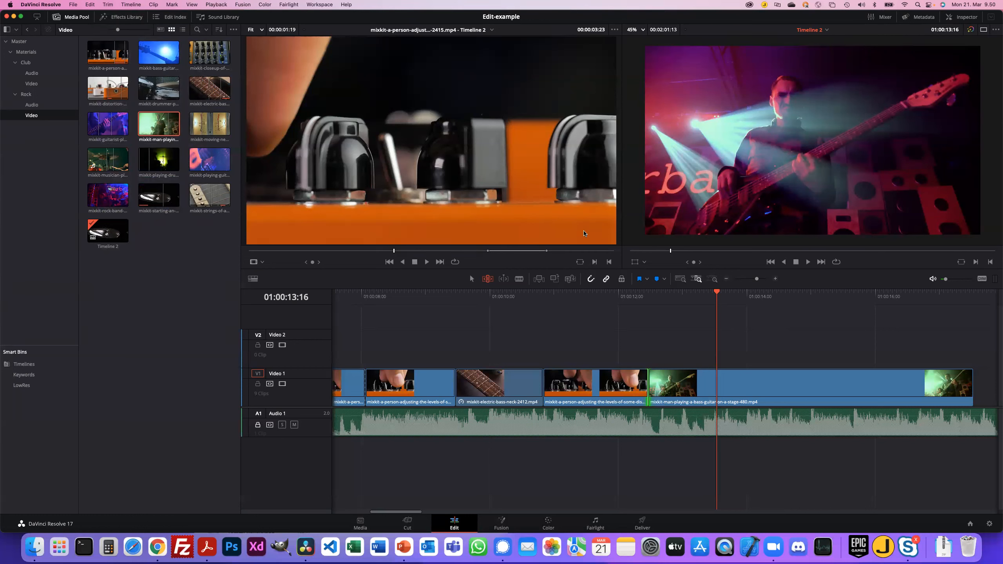
- Look through the nearest-edit and nearest-clip trim options and try Trim Start on the bass-guitarist clip again
{"action": "left_click", "coordinate": [109, 5]}
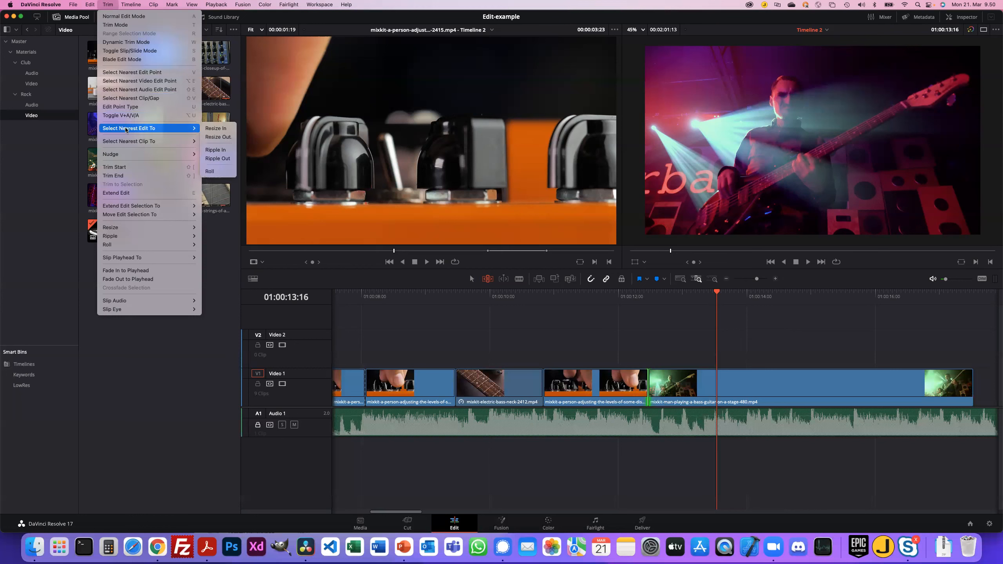
{"action": "mouse_move", "coordinate": [128, 160]}
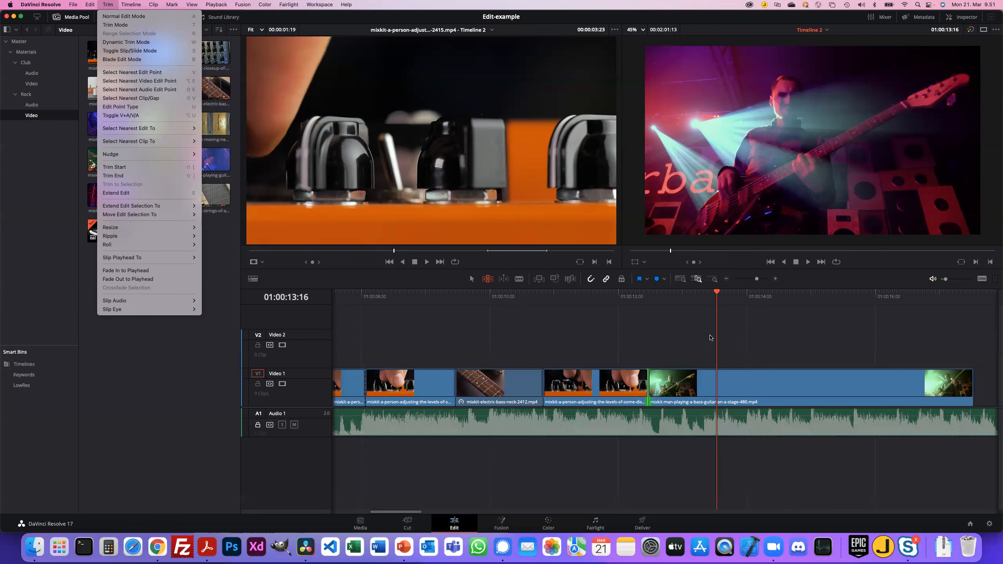
{"action": "left_click", "coordinate": [734, 375]}
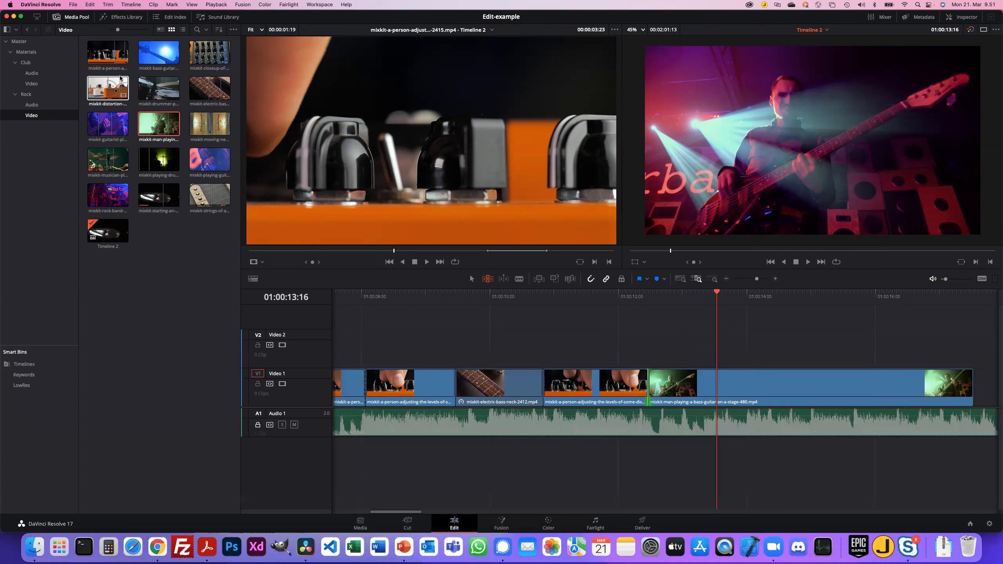
{"action": "left_click", "coordinate": [108, 4]}
{"action": "mouse_move", "coordinate": [116, 143]}
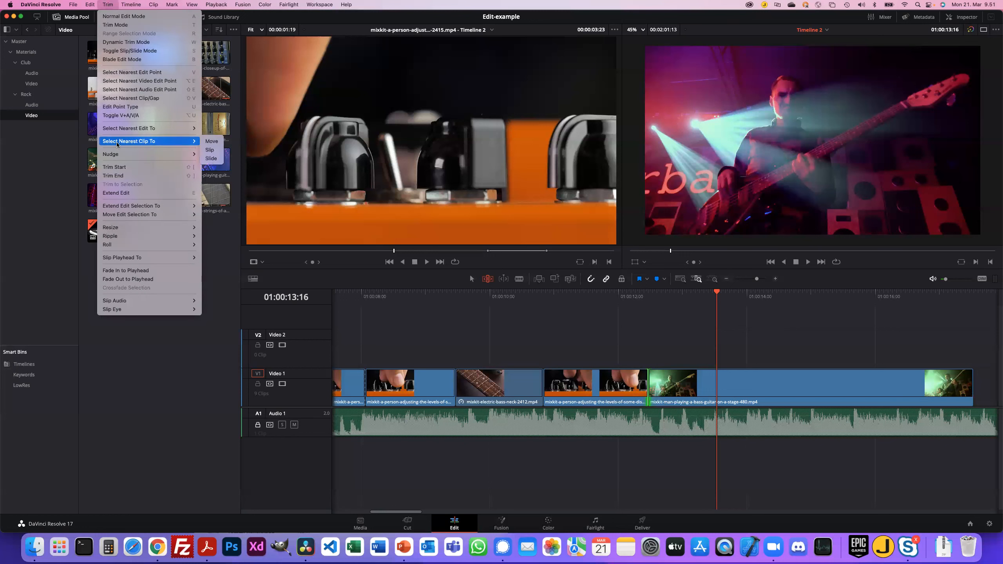
{"action": "left_click", "coordinate": [119, 171]}
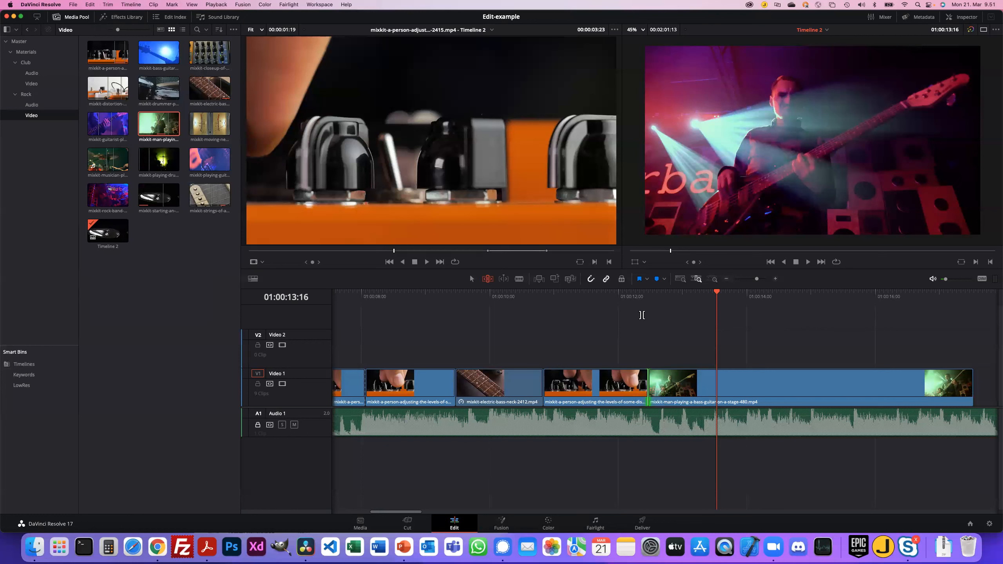
- Switch to Selection mode and try to trim the bass-guitarist clip's start to the playhead
{"action": "left_click", "coordinate": [470, 280]}
{"action": "left_click", "coordinate": [90, 5]}
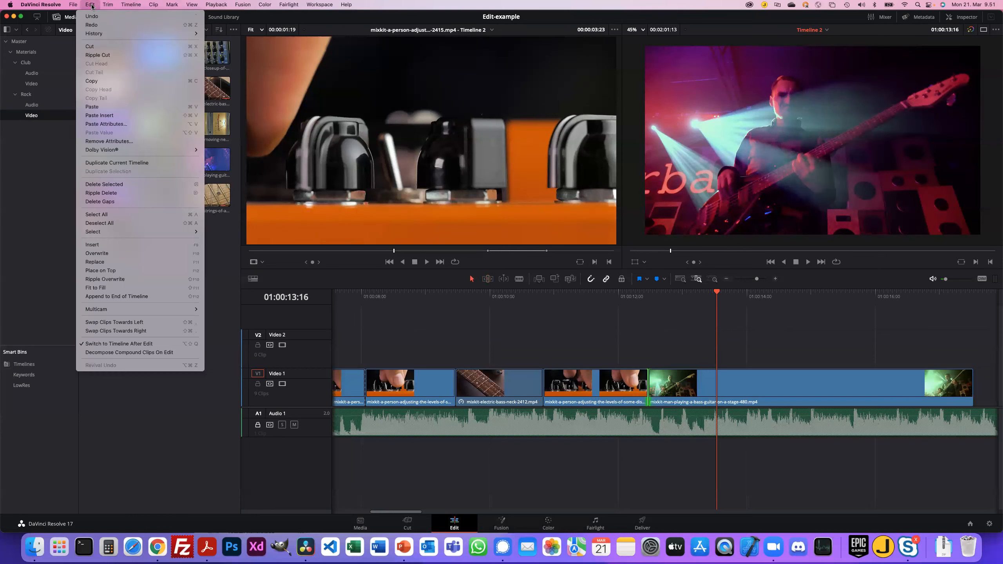
{"action": "mouse_move", "coordinate": [109, 148]}
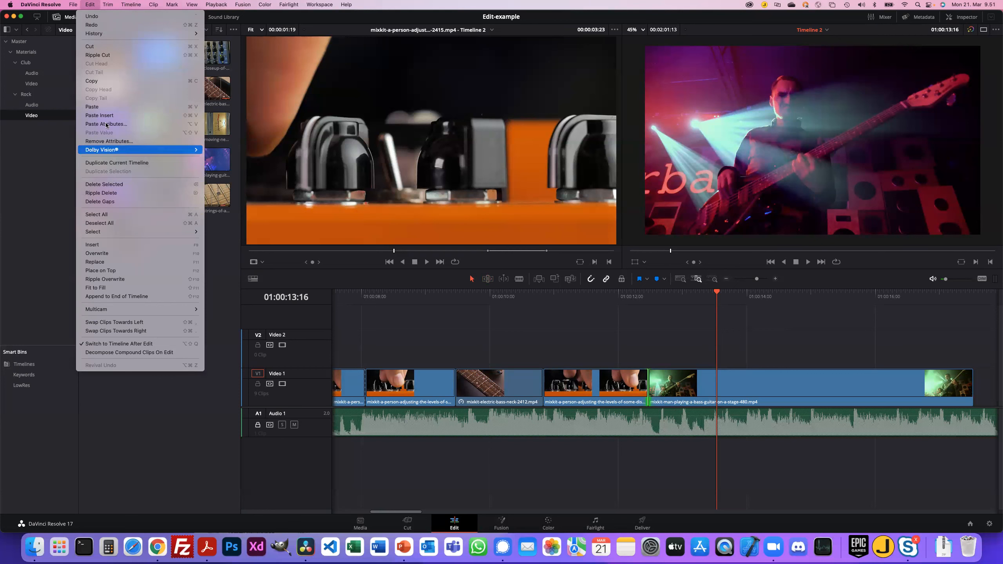
{"action": "mouse_move", "coordinate": [108, 5]}
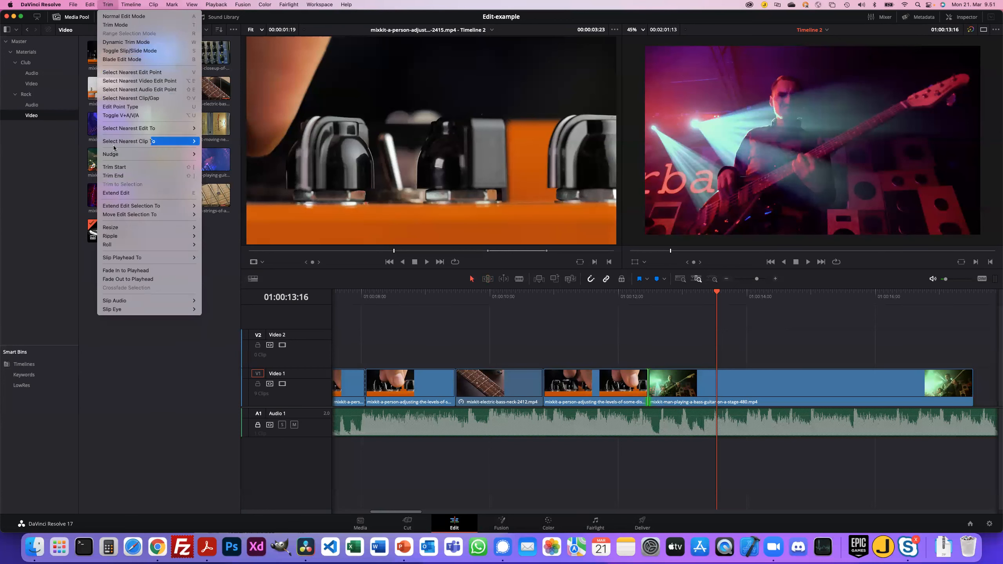
{"action": "left_click", "coordinate": [114, 168]}
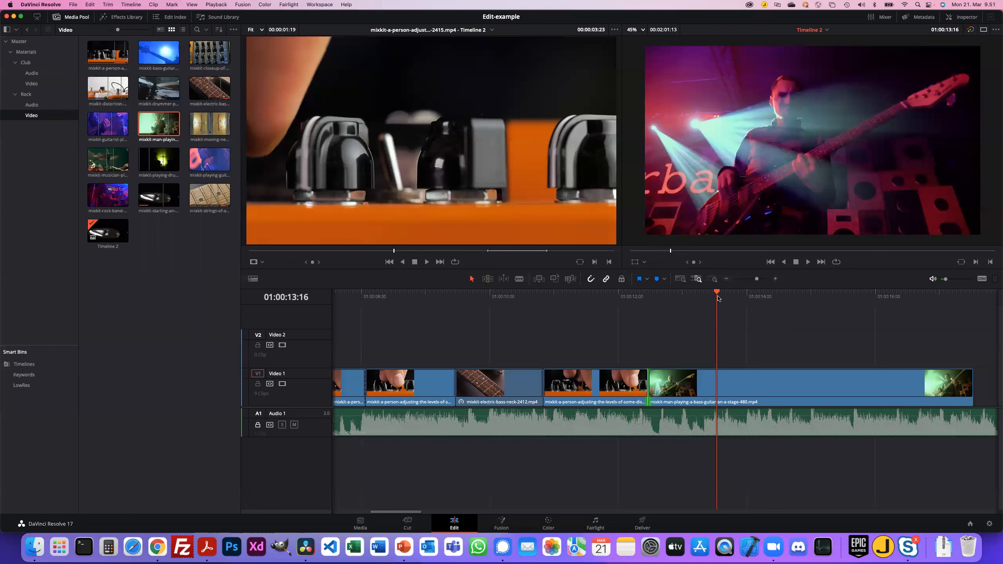
- Select the bass-guitarist clip and trim its start to the playhead at 01:00:13:19 in Selection mode, saving the project
{"action": "left_click_drag", "start_coordinate": [718, 293], "coordinate": [722, 292]}
{"action": "left_click", "coordinate": [764, 381]}
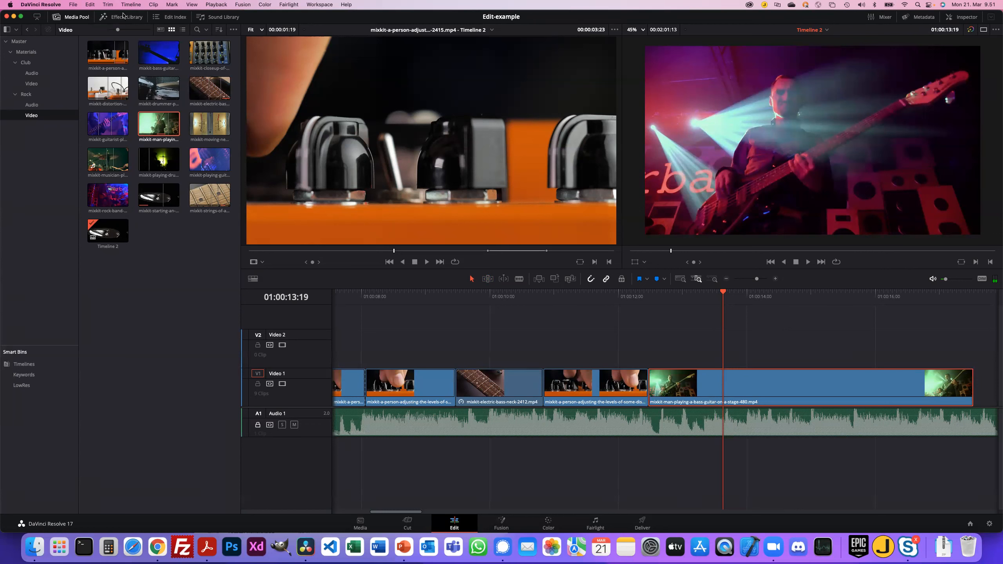
{"action": "left_click", "coordinate": [108, 4]}
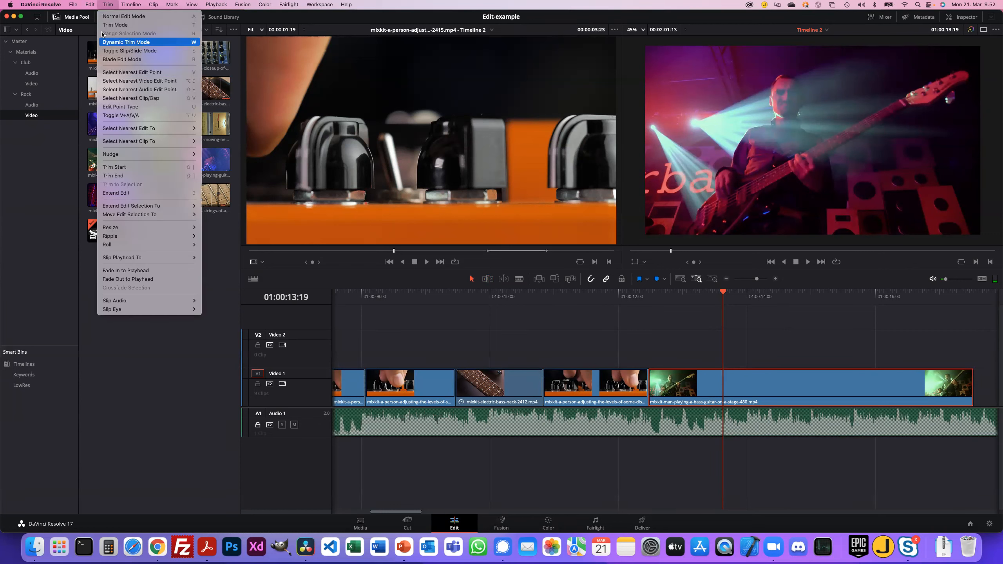
{"action": "left_click", "coordinate": [105, 168]}
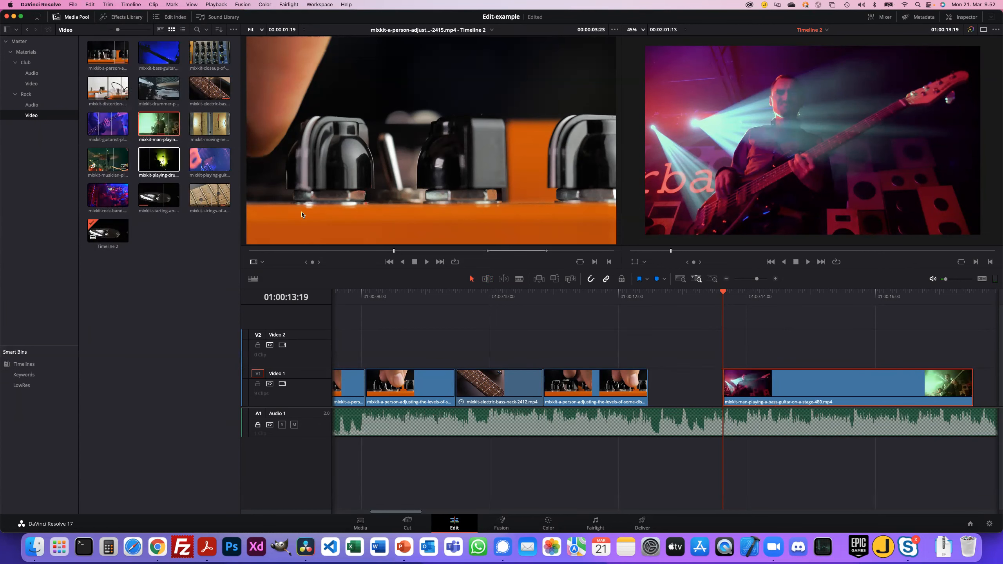
{"action": "key", "text": "super+s"}
- Extend the bass-guitarist clip's start back to the pedal clip, and ripple-trim it to the 01:00:13:19 playhead in Trim Edit mode, saving the project
{"action": "left_click_drag", "start_coordinate": [725, 380], "coordinate": [649, 370]}
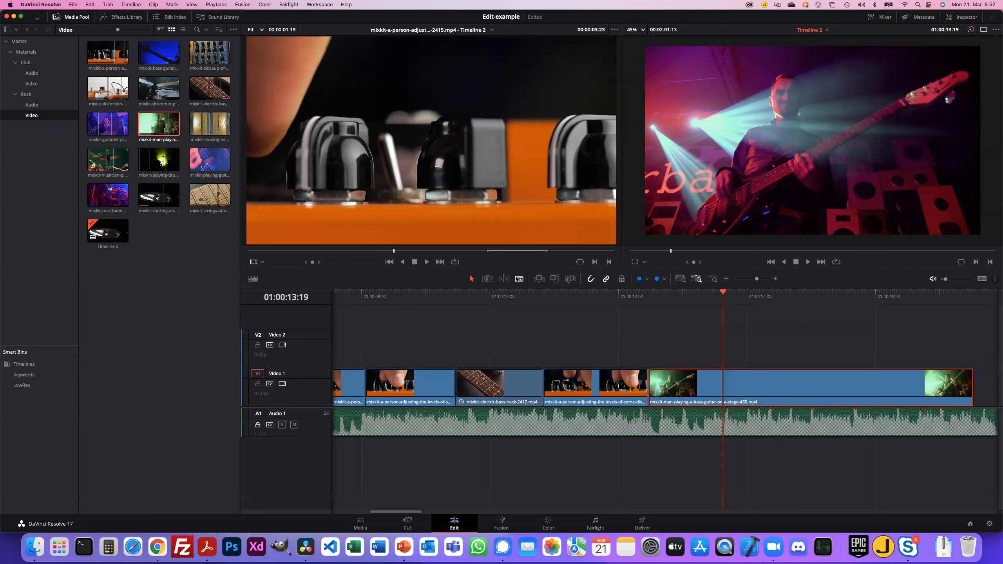
{"action": "left_click", "coordinate": [488, 278]}
{"action": "scroll", "coordinate": [356, 209], "scroll_direction": "up", "scroll_amount": 1}
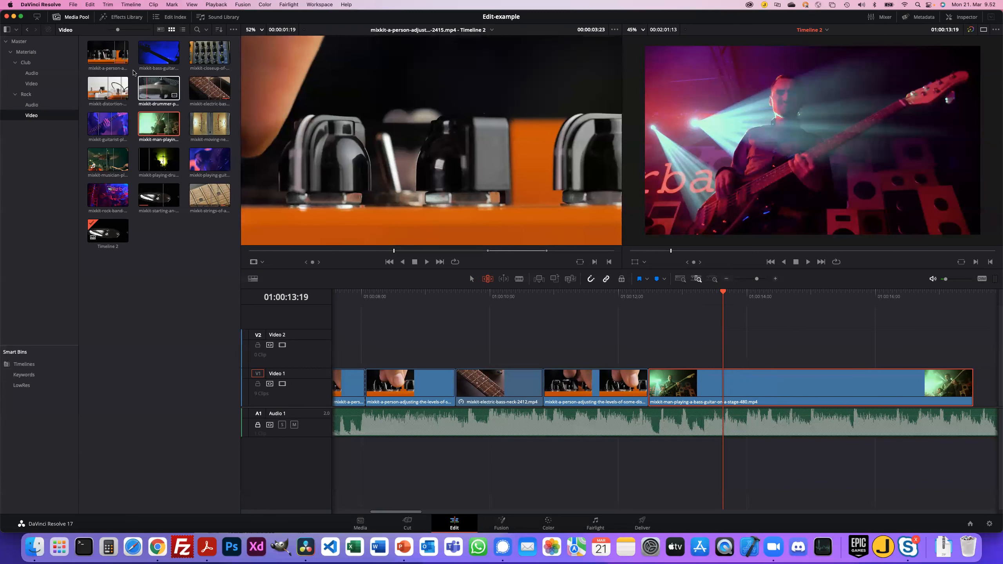
{"action": "left_click", "coordinate": [107, 4]}
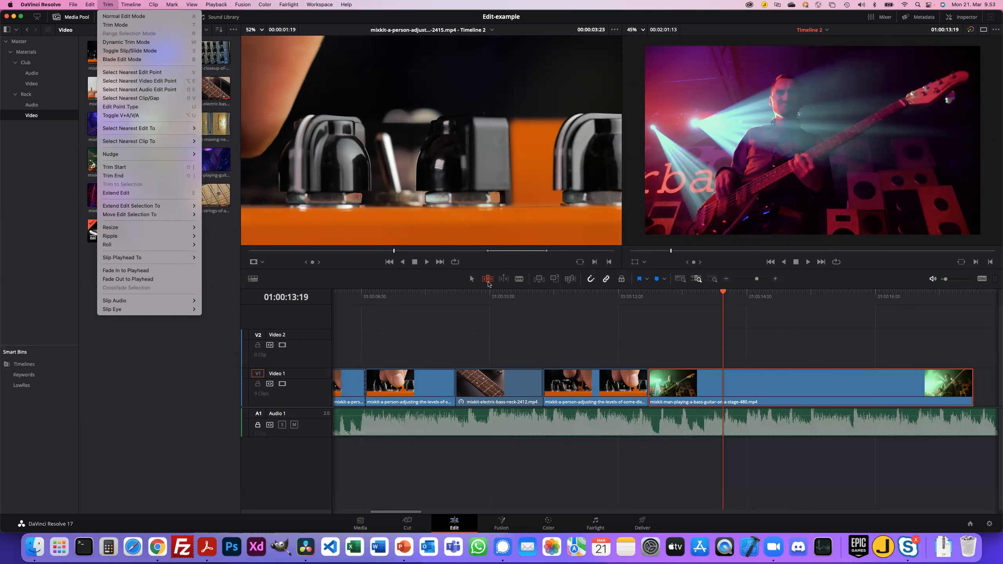
{"action": "left_click", "coordinate": [143, 168]}
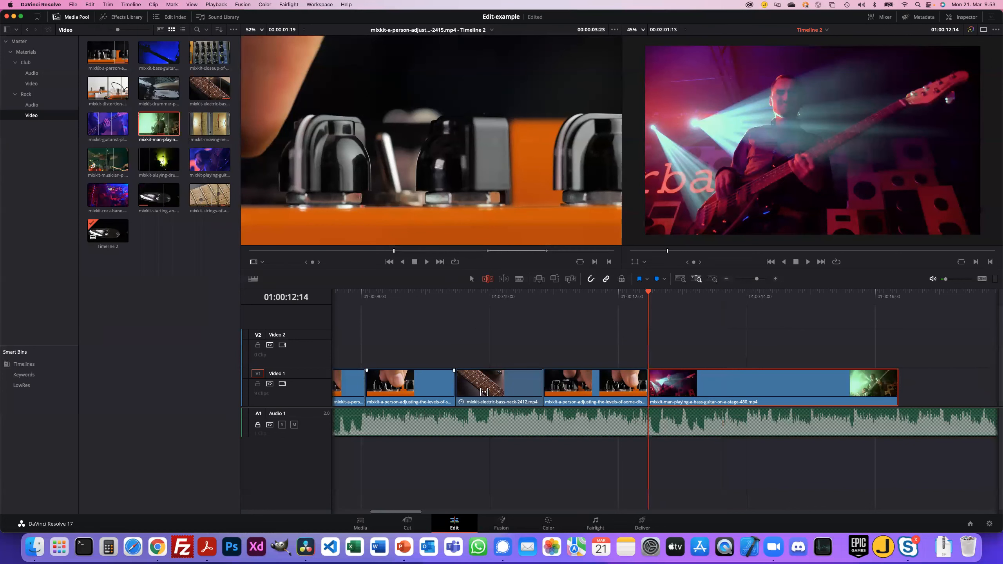
{"action": "key", "text": "super+s"}
- Move the playhead to 01:00:14:22 and trim the end of the bass-guitarist clip to it
{"action": "left_click_drag", "start_coordinate": [649, 293], "coordinate": [795, 282]}
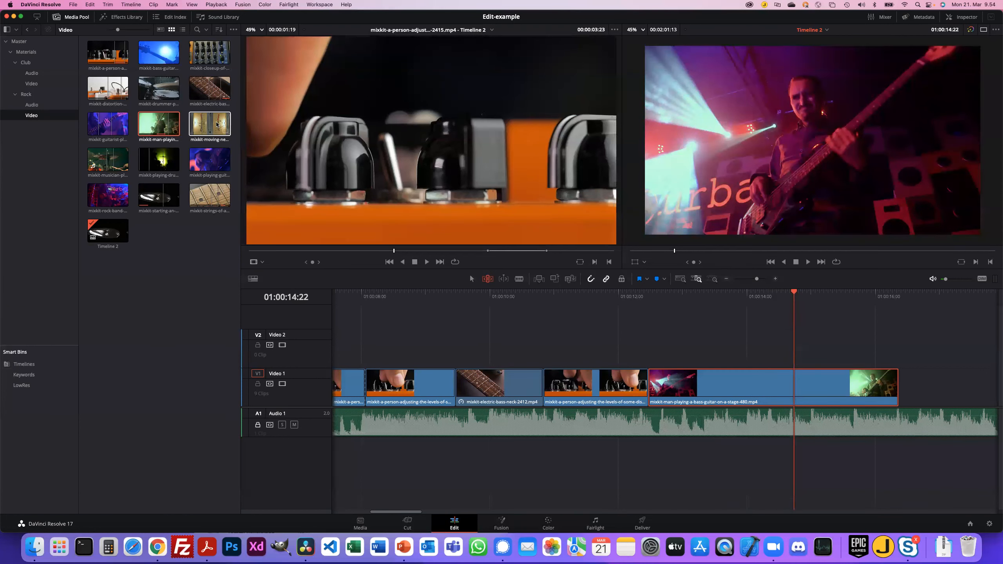
{"action": "left_click", "coordinate": [108, 4]}
{"action": "mouse_move", "coordinate": [128, 146]}
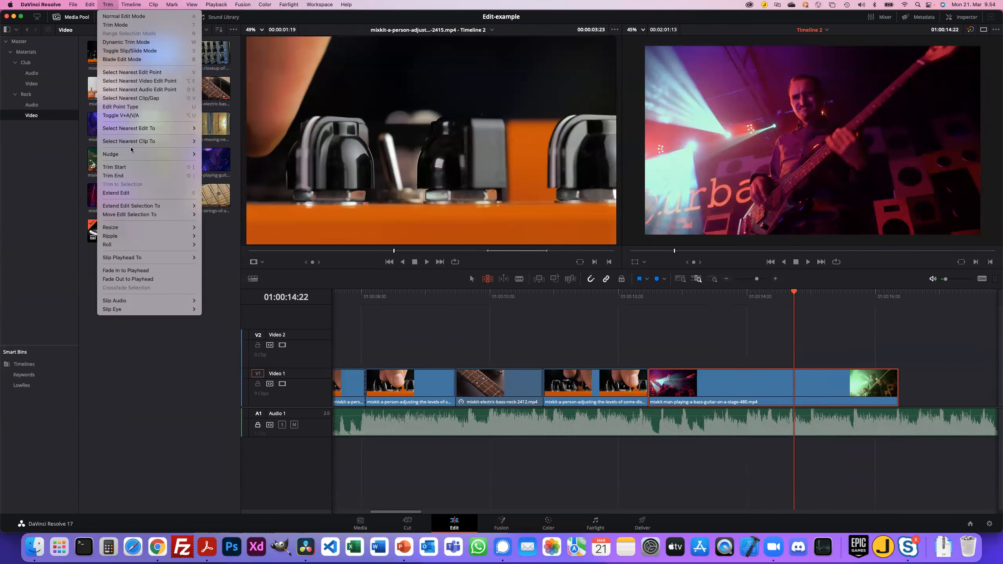
{"action": "left_click", "coordinate": [129, 175]}
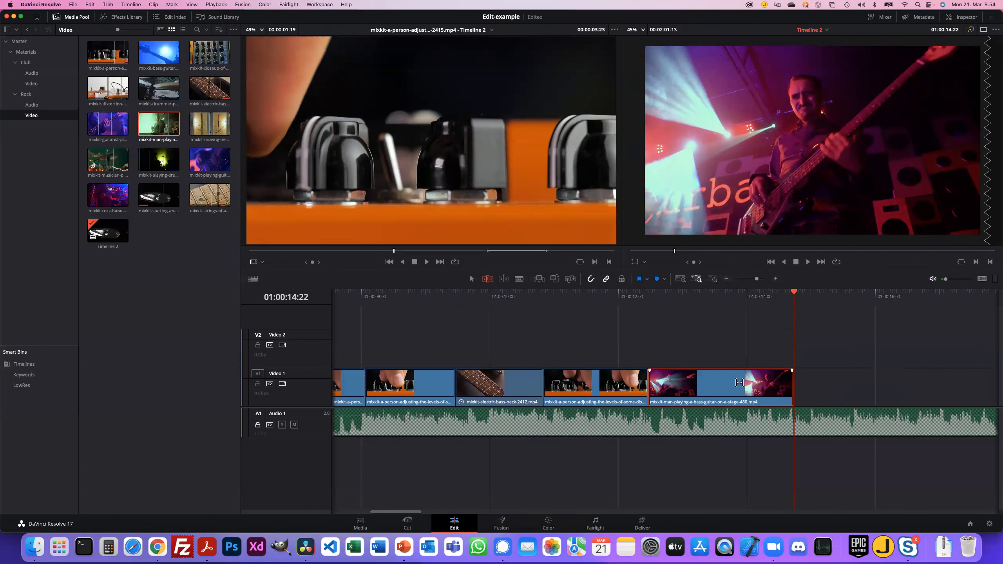
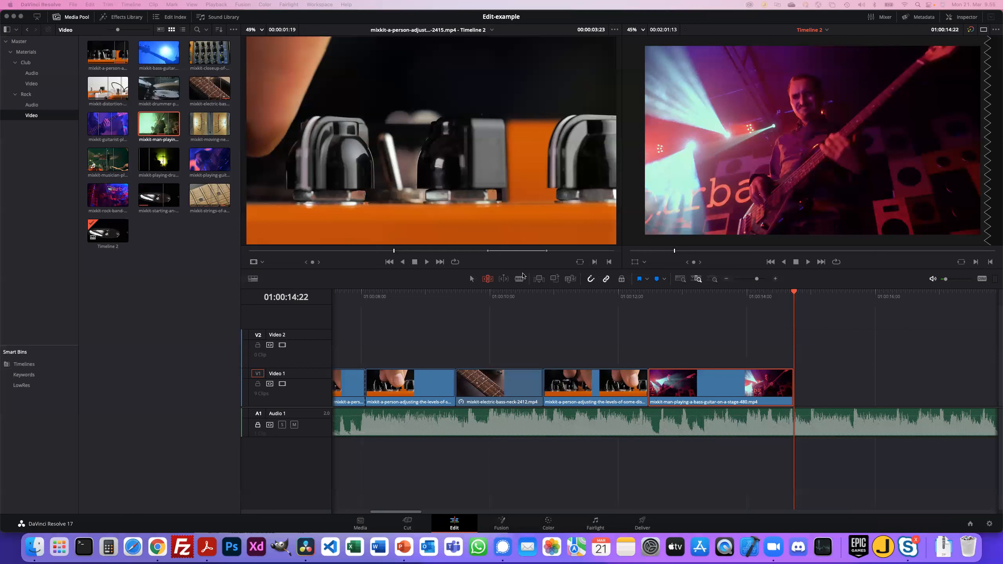
- Switch to Selection mode, undo the last two edits to the bass-guitarist clip and save the project
{"action": "left_click", "coordinate": [472, 279]}
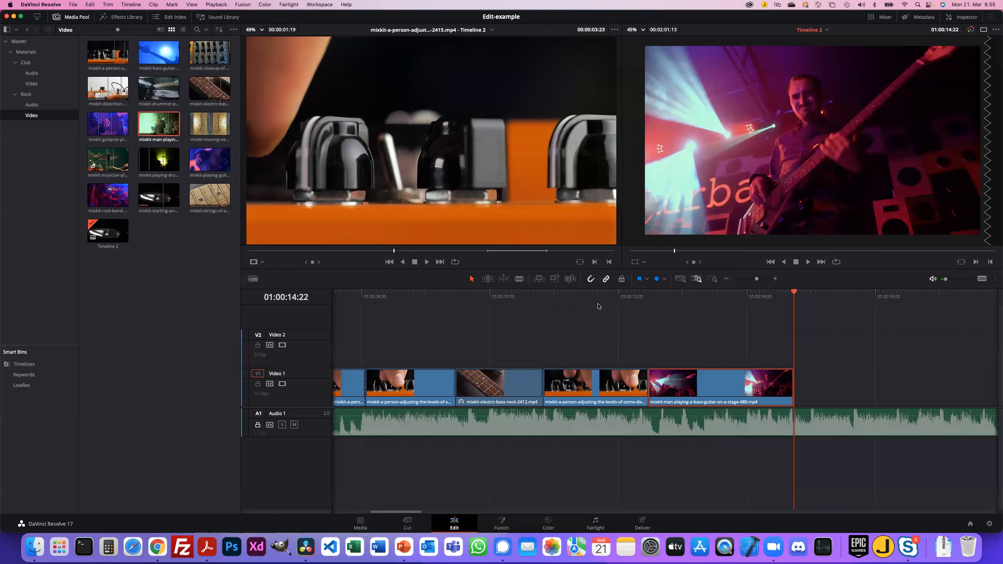
{"action": "key", "text": "super+z"}
{"action": "key", "text": "super+z"}
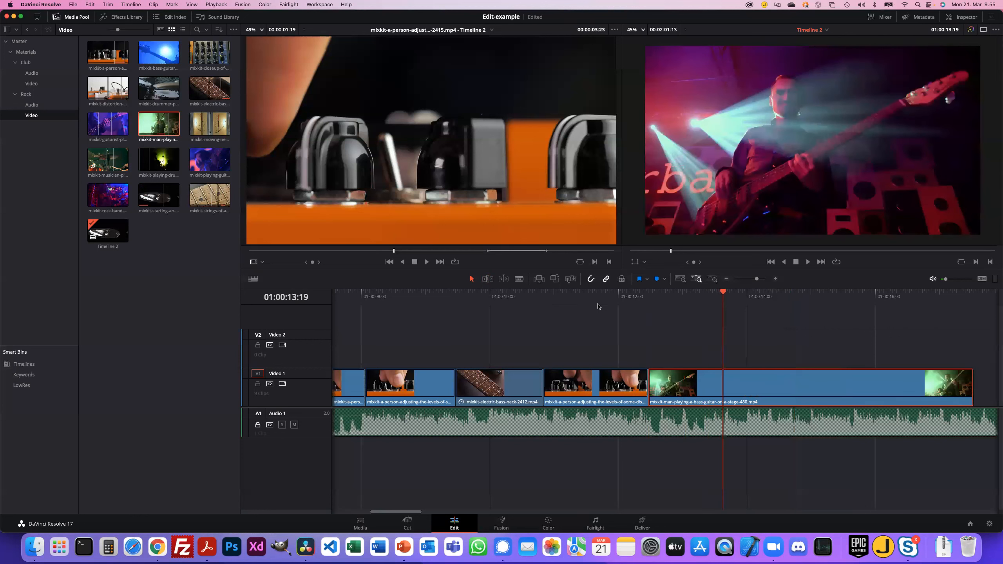
{"action": "key", "text": "super+s"}
- In Selection mode, extend the bass-guitarist clip's selected start edge to the playhead at 01:00:13:19 and restore the clip's previous length
{"action": "left_click", "coordinate": [653, 389]}
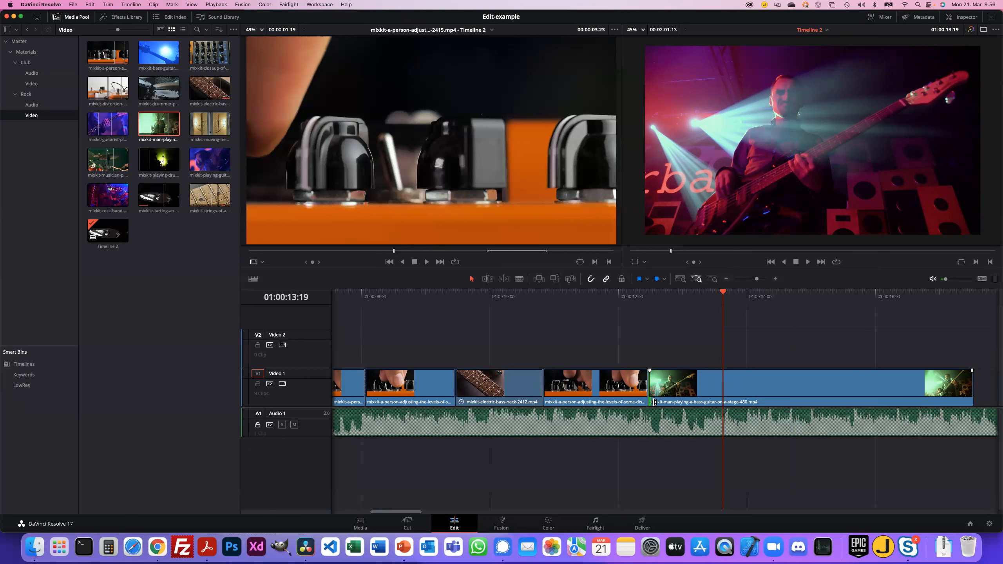
{"action": "key", "text": "e"}
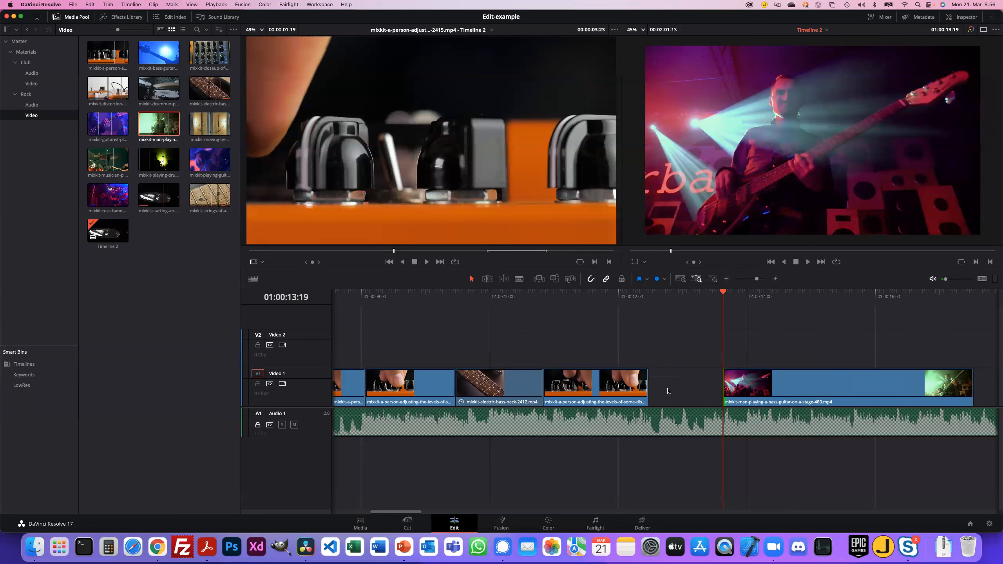
{"action": "left_click", "coordinate": [702, 377]}
{"action": "key", "text": "BackSpace"}
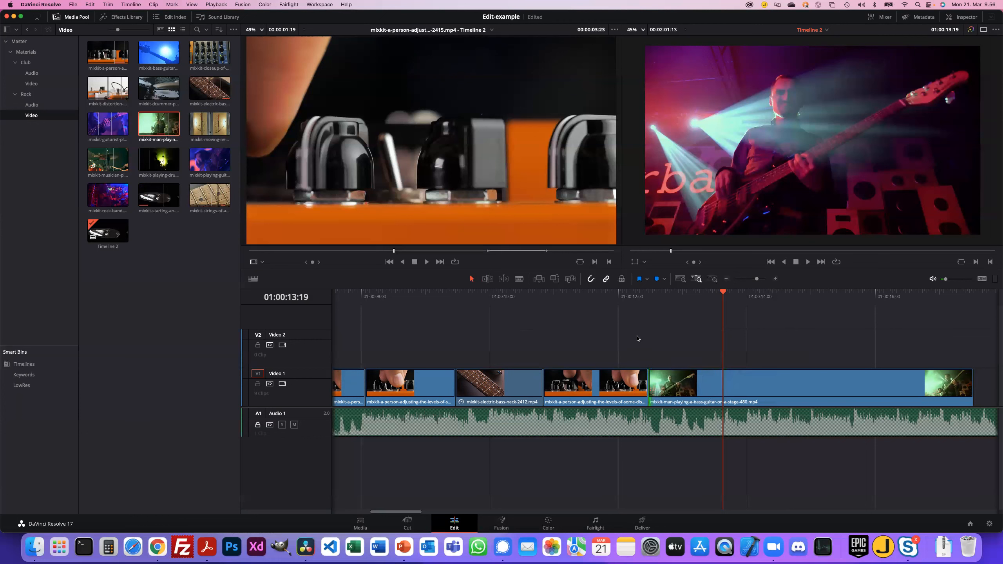
- In Trim Edit mode, ripple-trim the bass-guitarist clip's start to the playhead at 01:00:13:19 and its end to the playhead at 01:00:14:22
{"action": "left_click", "coordinate": [488, 279]}
{"action": "key", "text": "super+shift+bracketleft"}
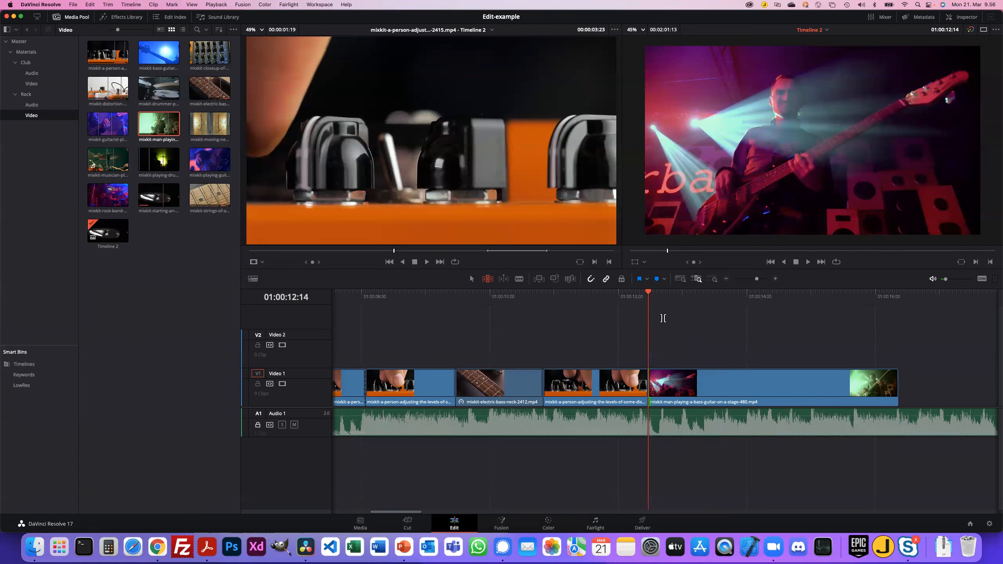
{"action": "left_click_drag", "start_coordinate": [649, 292], "coordinate": [804, 300]}
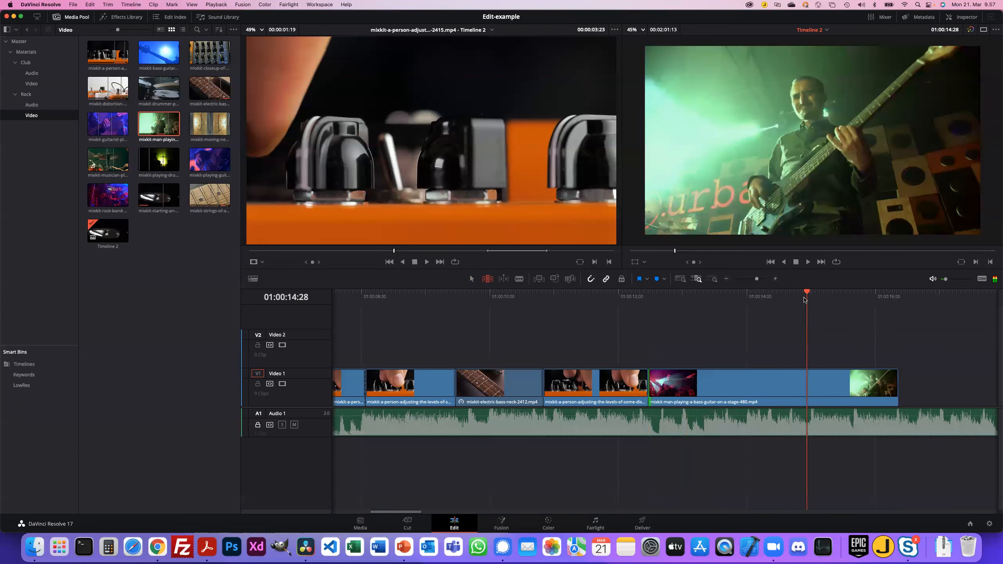
{"action": "left_click", "coordinate": [894, 385]}
{"action": "left_click_drag", "start_coordinate": [806, 293], "coordinate": [794, 292]}
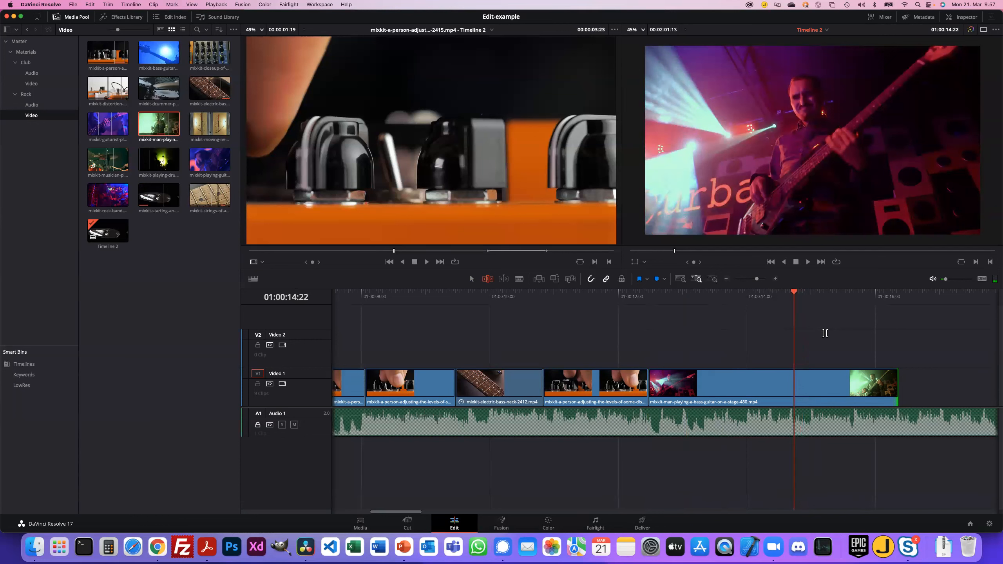
{"action": "key", "text": "shift+]"}
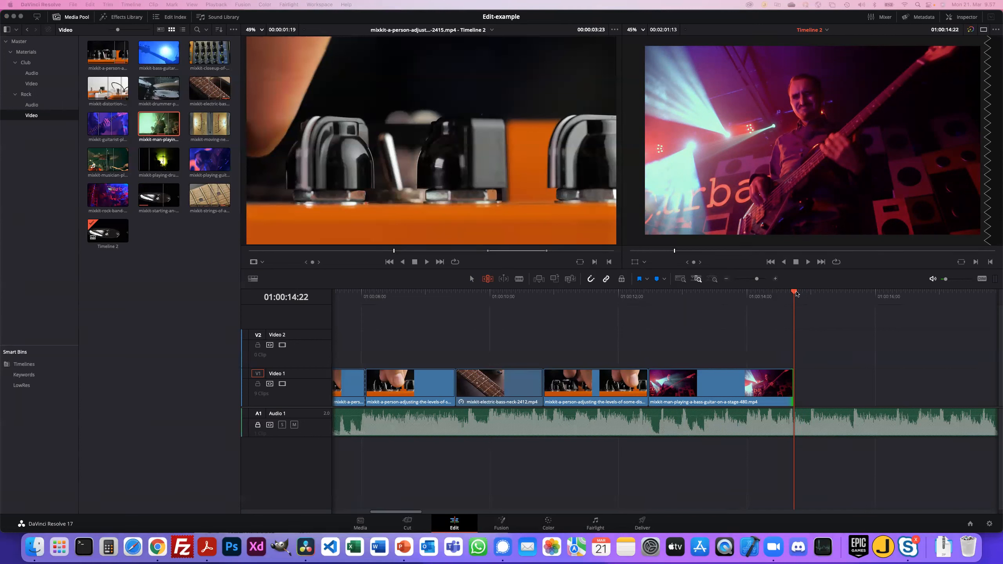
- Roll the edit point between the distortion-pedals clip and the bass-guitarist clip to the playhead at 01:00:13:07
{"action": "left_click_drag", "start_coordinate": [794, 293], "coordinate": [697, 297]}
{"action": "left_click", "coordinate": [649, 384]}
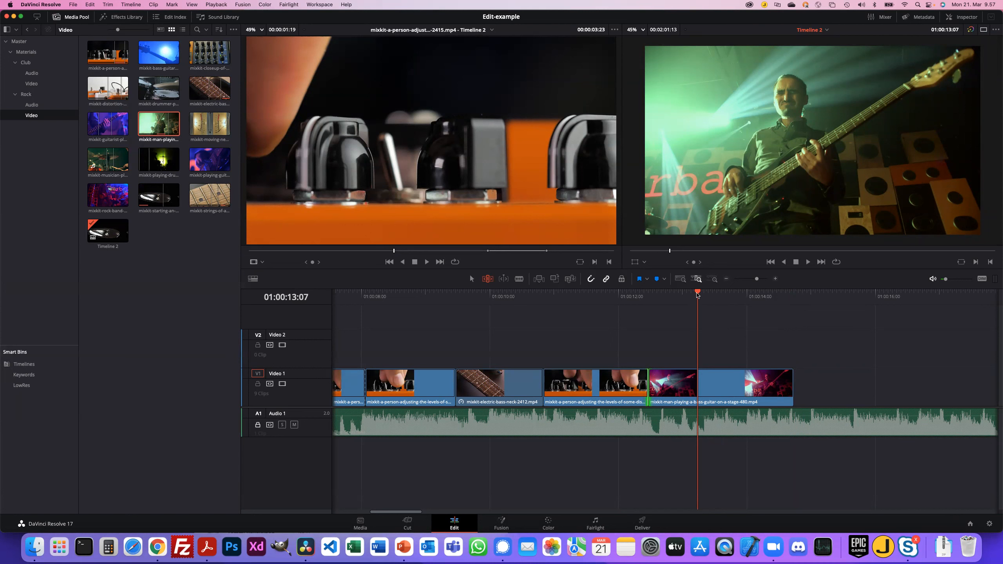
{"action": "key", "text": "e"}
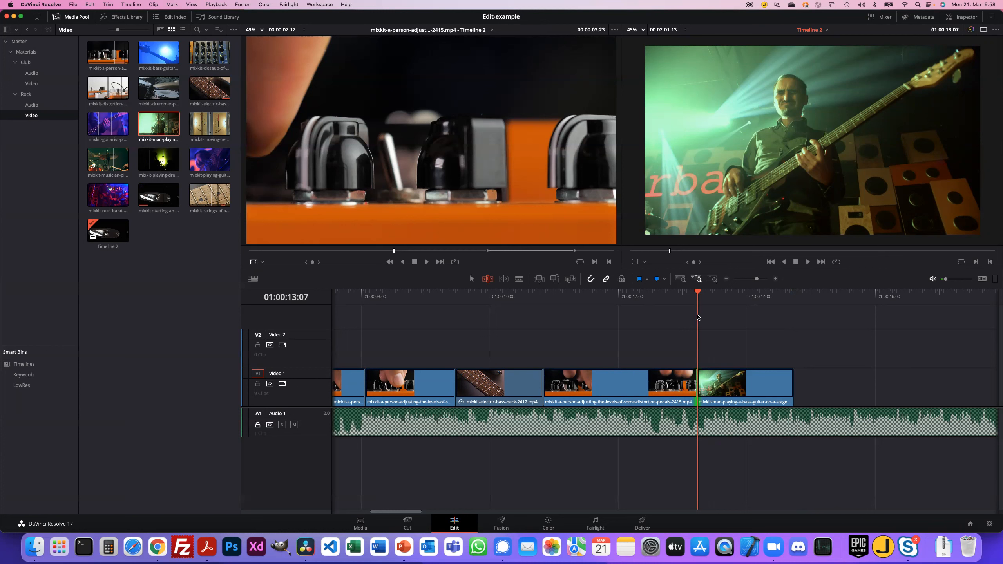
- Move the playhead to 01:00:12:12 over the distortion-pedals clip and zoom the source viewer out and back in
{"action": "left_click_drag", "start_coordinate": [699, 319], "coordinate": [643, 375]}
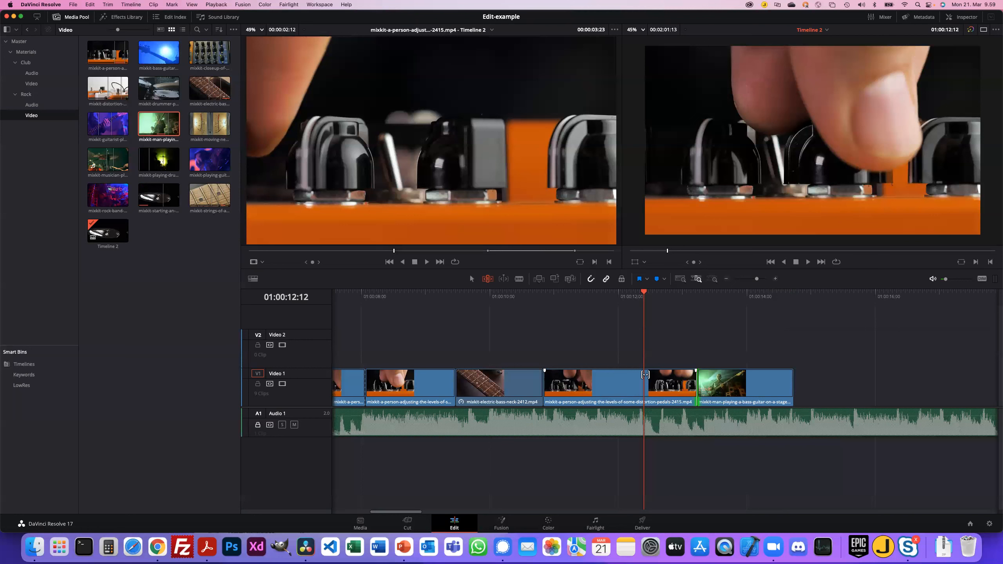
{"action": "scroll", "coordinate": [396, 88], "scroll_direction": "down", "scroll_amount": 5}
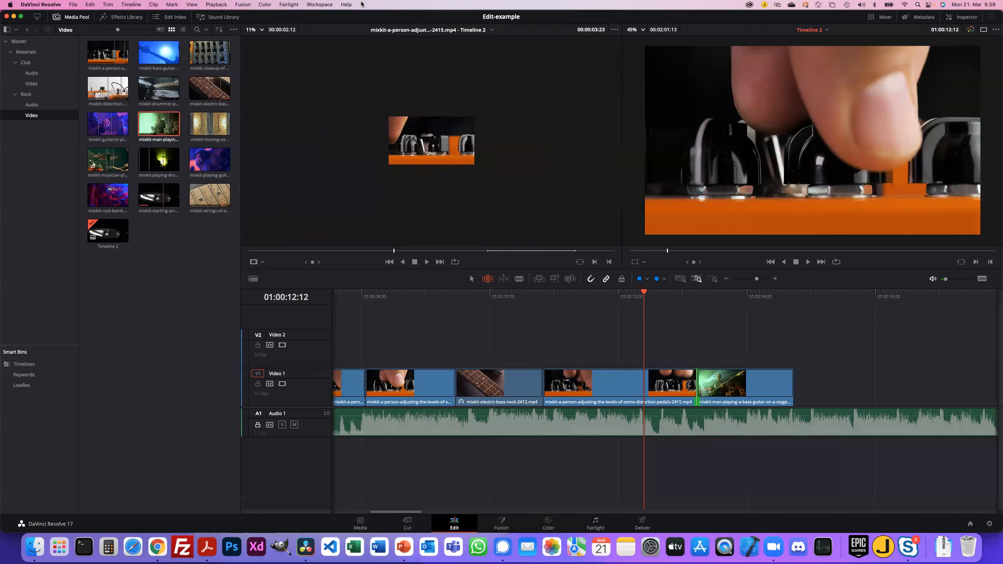
{"action": "scroll", "coordinate": [437, 129], "scroll_direction": "up", "scroll_amount": 5}
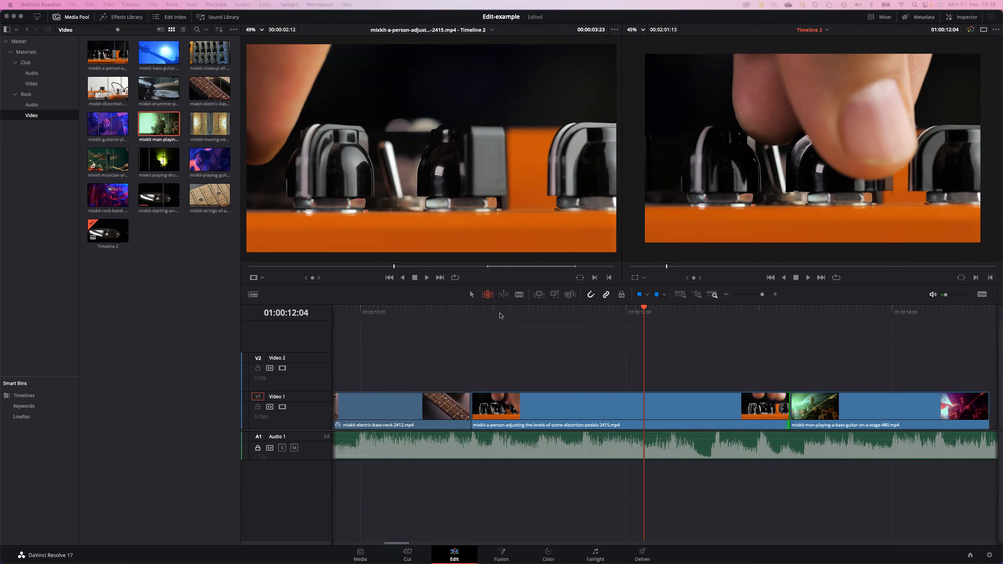
- Turn on Dynamic Trim mode, deselect the edit point and move the playhead to 01:00:12:01 over the distortion-pedals clip
{"action": "left_click", "coordinate": [503, 297]}
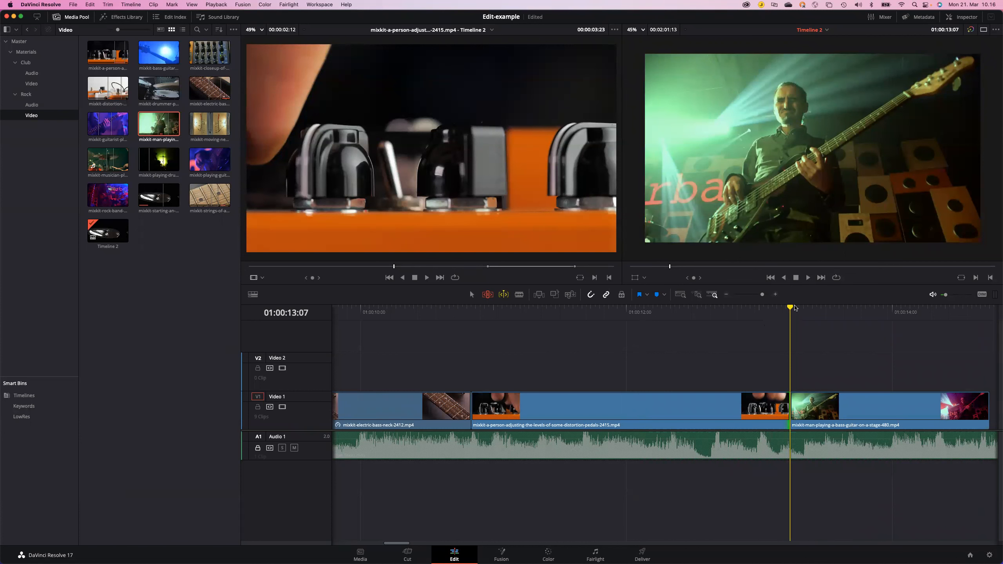
{"action": "left_click_drag", "start_coordinate": [793, 308], "coordinate": [685, 328]}
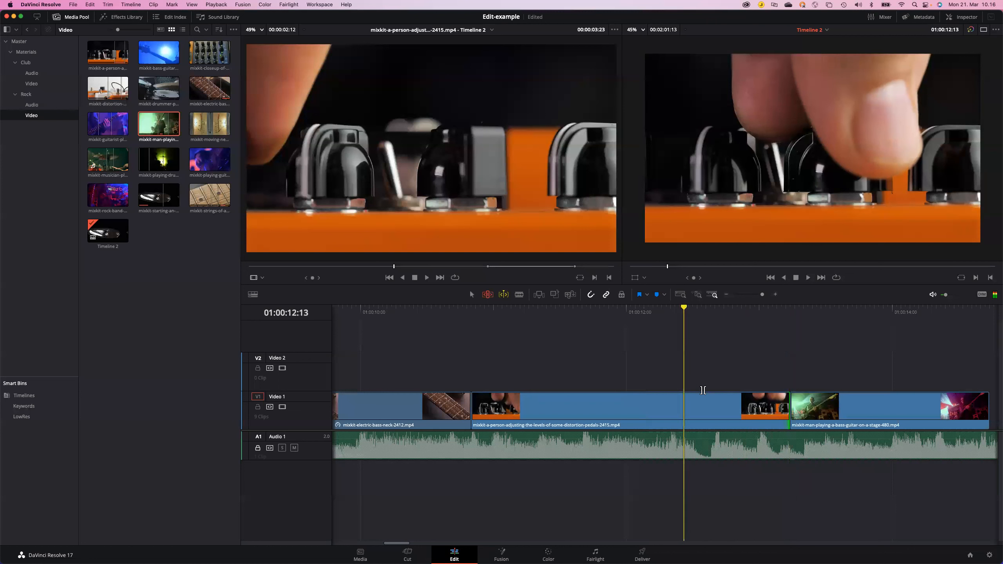
{"action": "left_click", "coordinate": [714, 374]}
{"action": "scroll", "coordinate": [711, 373], "scroll_direction": "left", "scroll_amount": 1}
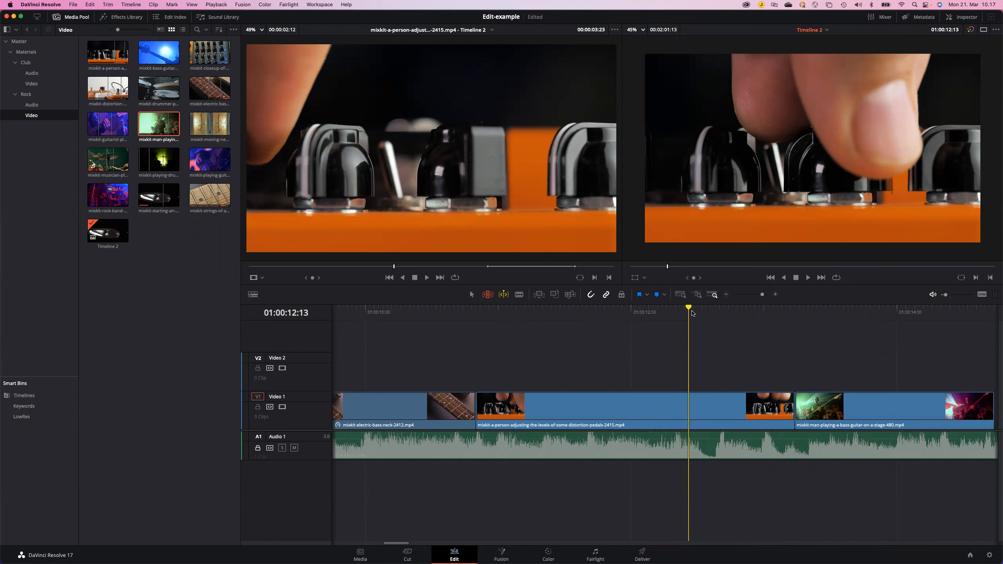
{"action": "left_click_drag", "start_coordinate": [690, 310], "coordinate": [636, 311]}
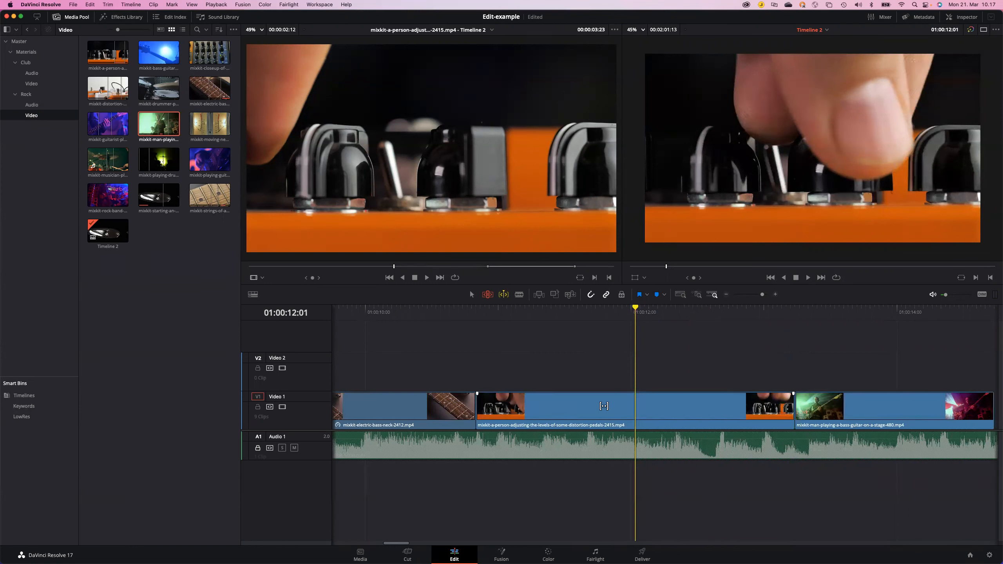
- Select the distortion-pedals clip and slip its content to an earlier part of the source, keeping its timeline position
{"action": "left_click", "coordinate": [604, 406]}
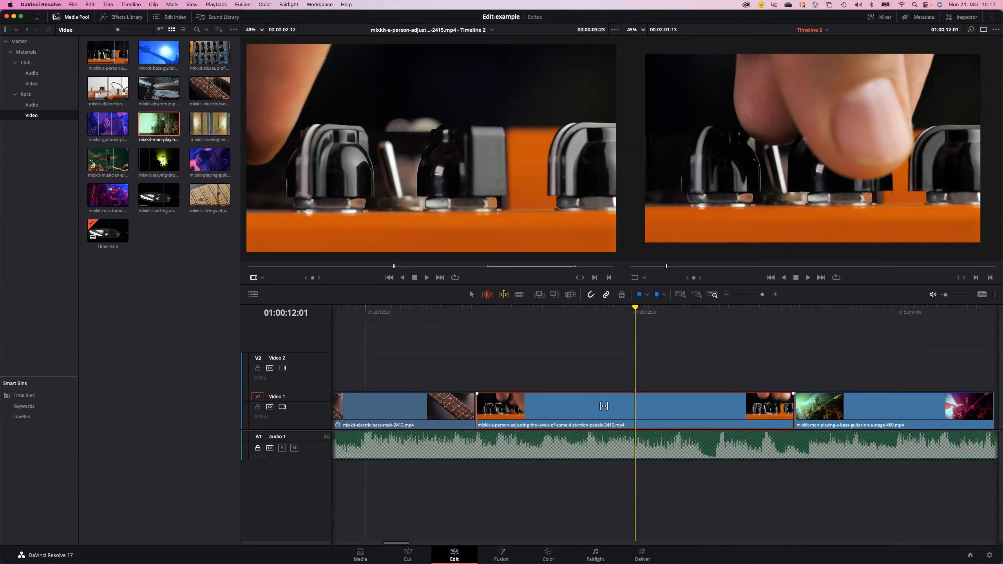
{"action": "left_click_drag", "start_coordinate": [601, 406], "coordinate": [646, 407]}
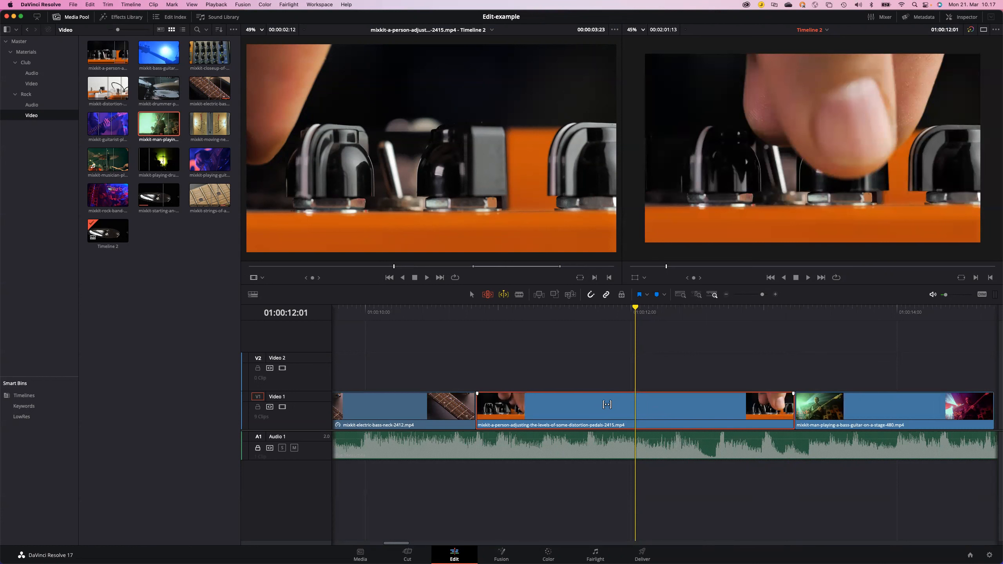
{"action": "scroll", "coordinate": [607, 404], "scroll_direction": "right", "scroll_amount": 2}
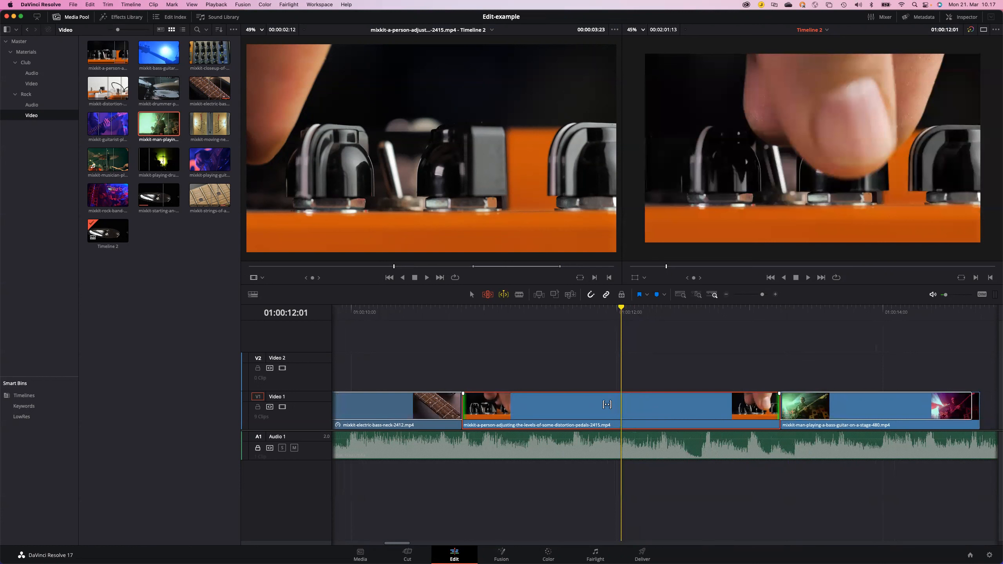
{"action": "scroll", "coordinate": [607, 405], "scroll_direction": "right", "scroll_amount": 1}
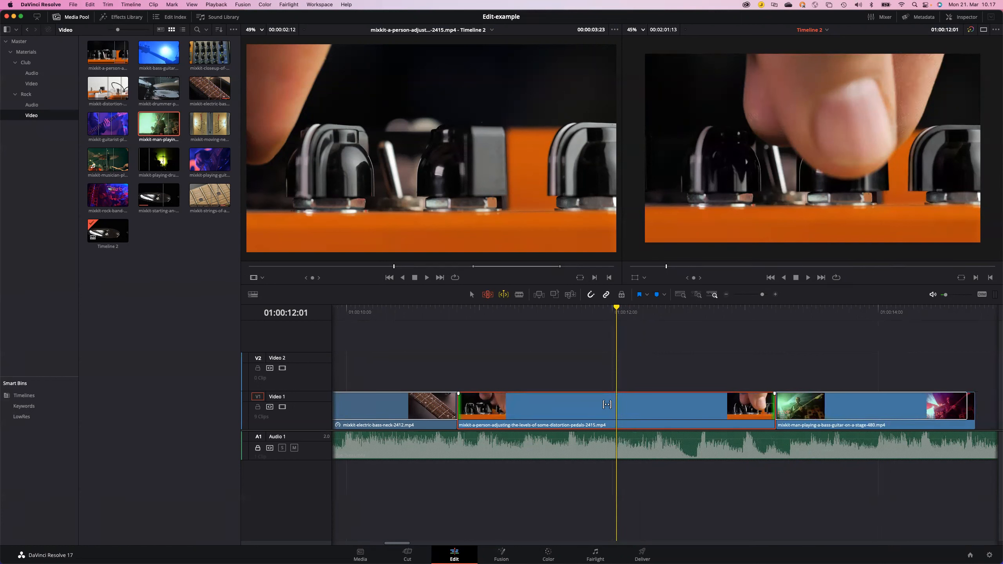
{"action": "scroll", "coordinate": [606, 404], "scroll_direction": "right", "scroll_amount": 3}
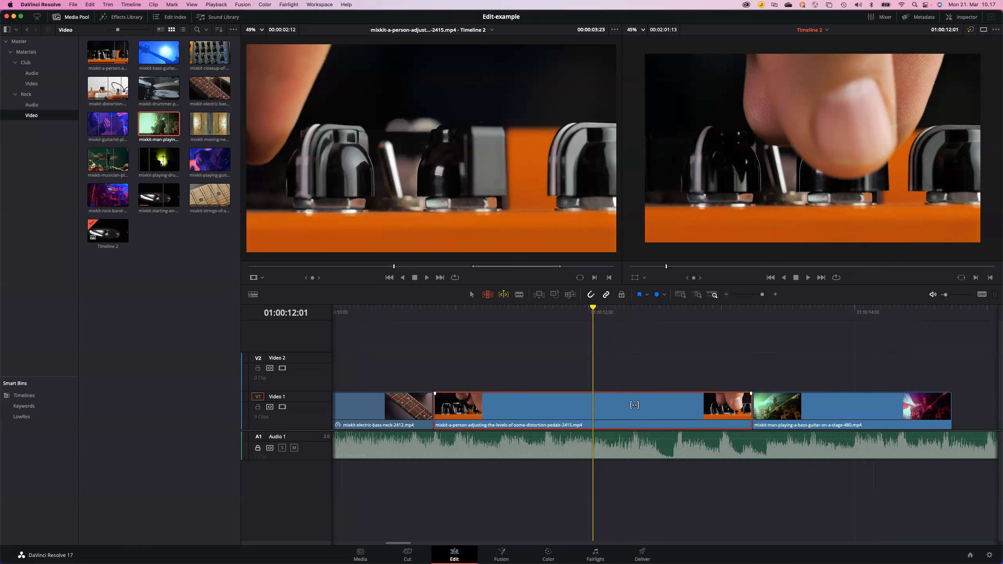
- Load the distortion-pedals clip from the timeline into the source viewer and set the viewer zoom to 50%
{"action": "double_click", "coordinate": [553, 406]}
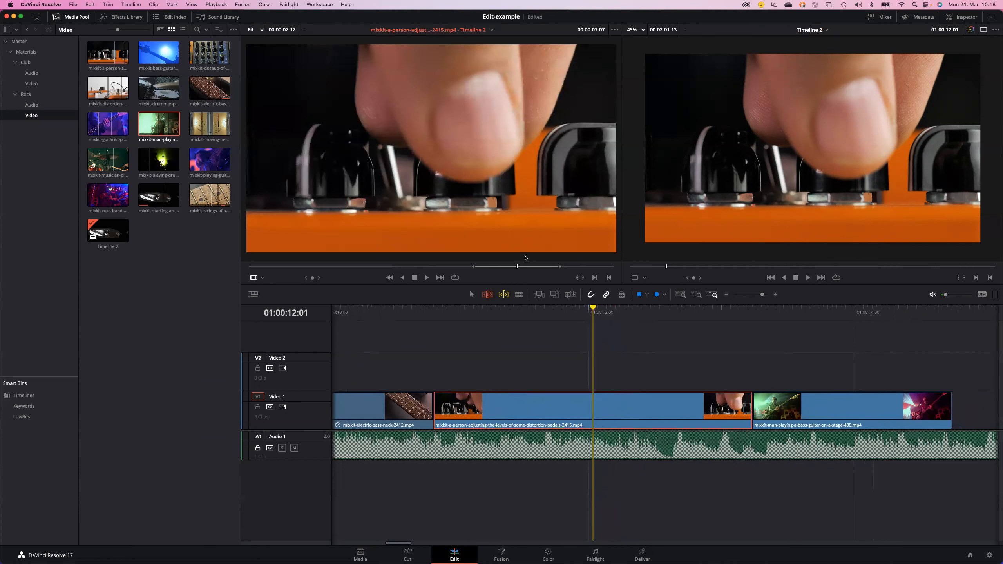
{"action": "scroll", "coordinate": [527, 257], "scroll_direction": "up", "scroll_amount": 2}
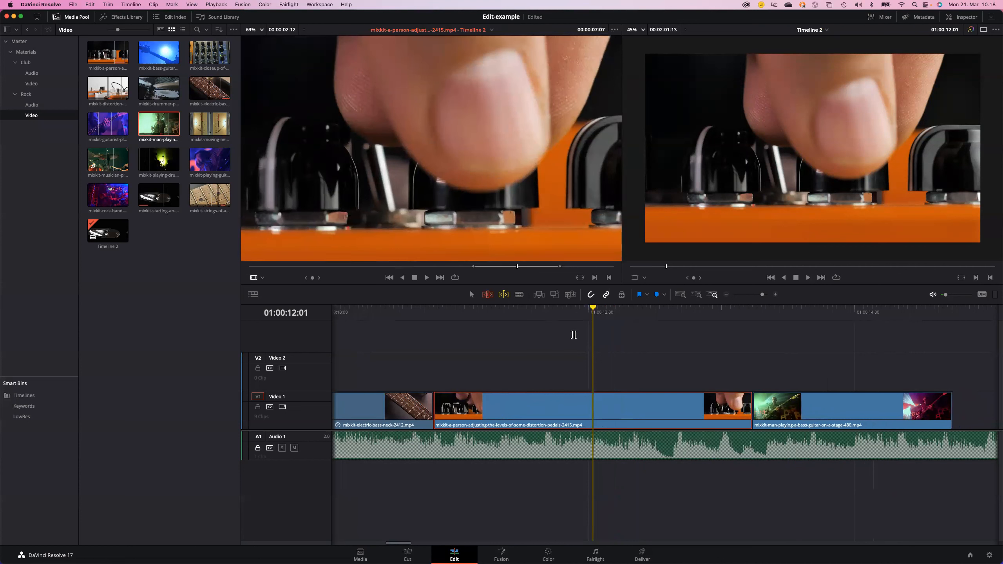
{"action": "left_click", "coordinate": [259, 31]}
{"action": "left_click", "coordinate": [253, 75]}
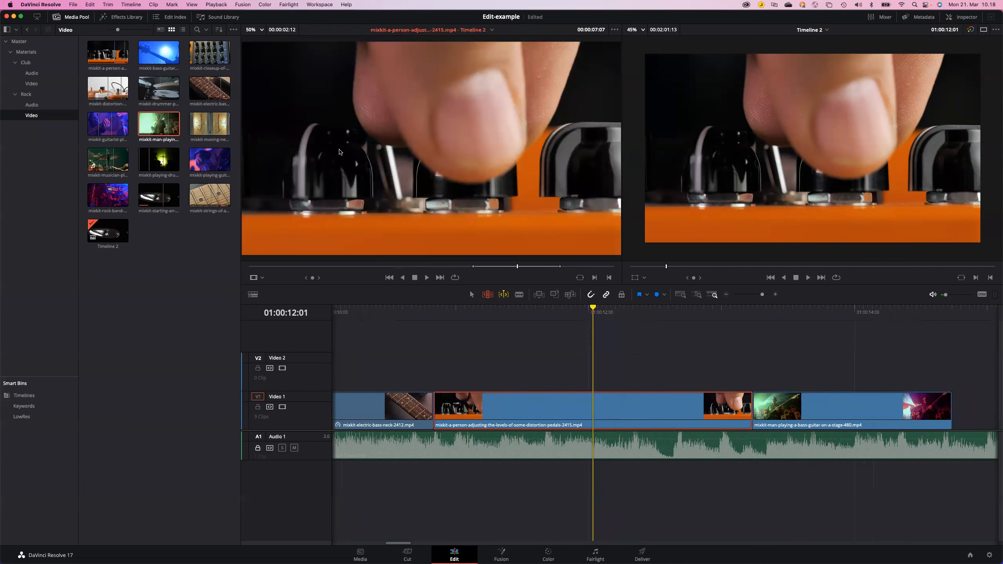
- Try the source viewer zoom at 6.25%, reset it to Fit and make the timeline viewer active
{"action": "left_click", "coordinate": [262, 32]}
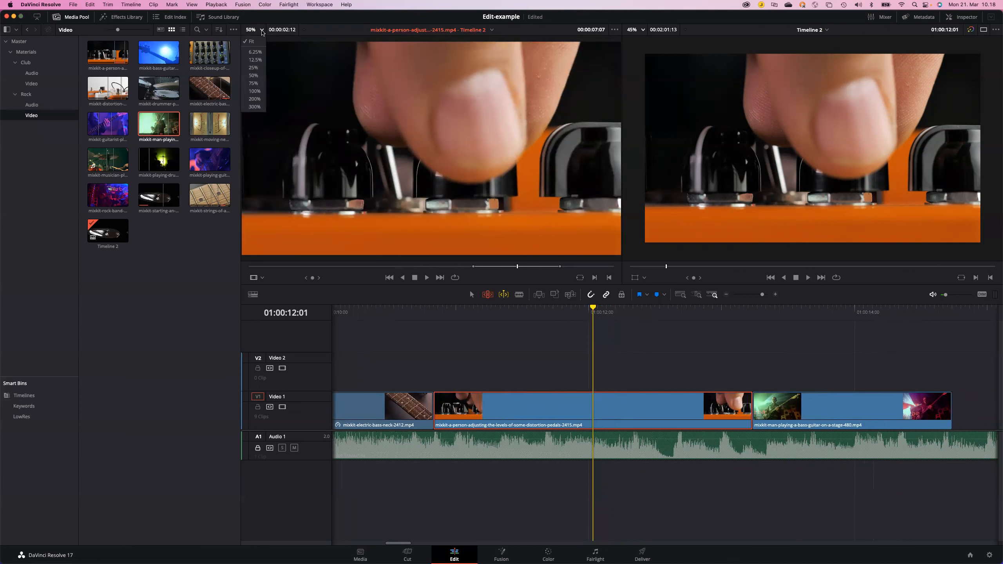
{"action": "left_click", "coordinate": [252, 41]}
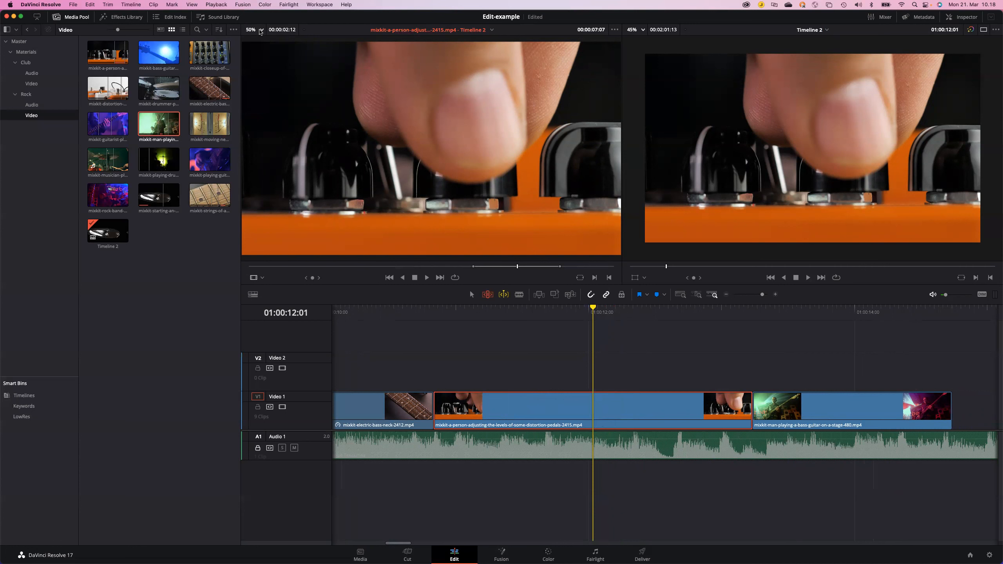
{"action": "left_click", "coordinate": [260, 30]}
{"action": "left_click", "coordinate": [250, 53]}
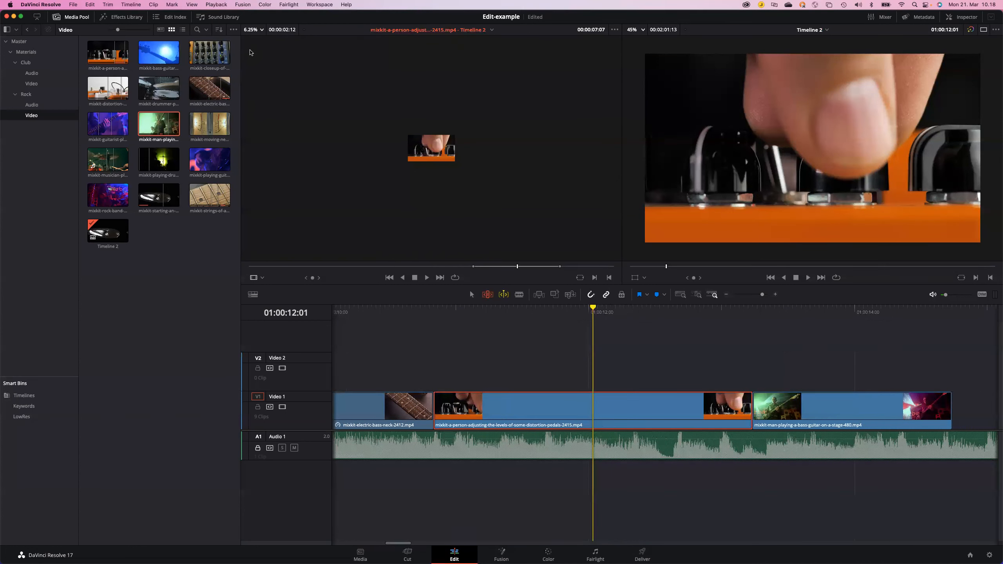
{"action": "left_click", "coordinate": [254, 31]}
{"action": "left_click", "coordinate": [251, 42]}
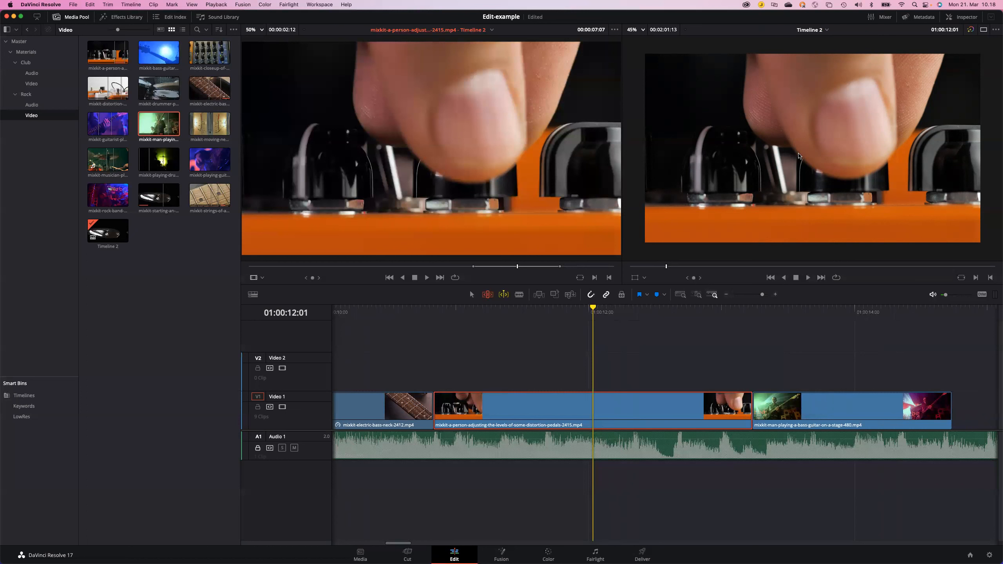
{"action": "left_click", "coordinate": [713, 48]}
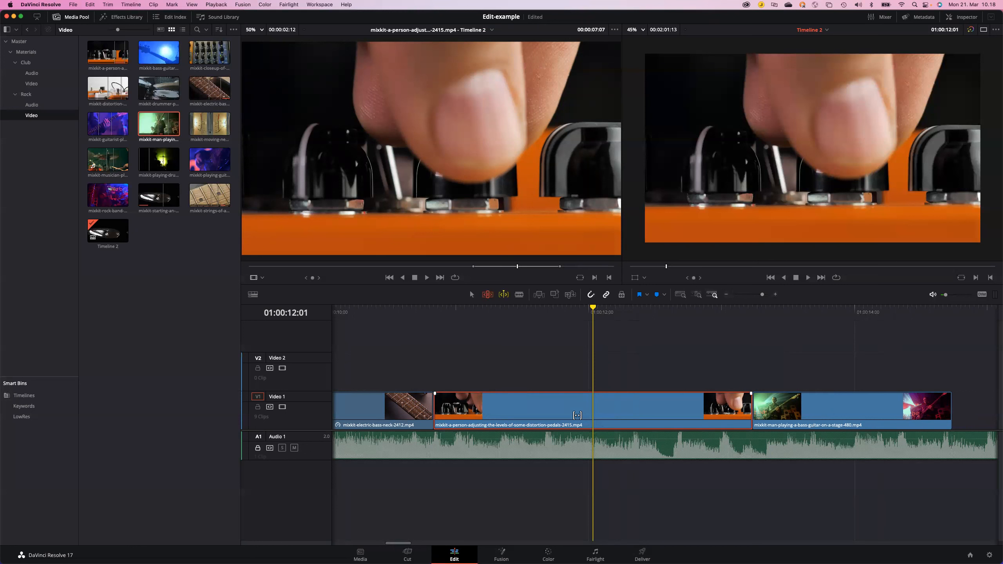
- Slip the distortion-pedals clip's content to a later part of the source, keeping its timeline position
{"action": "scroll", "coordinate": [577, 405], "scroll_direction": "left", "scroll_amount": 1}
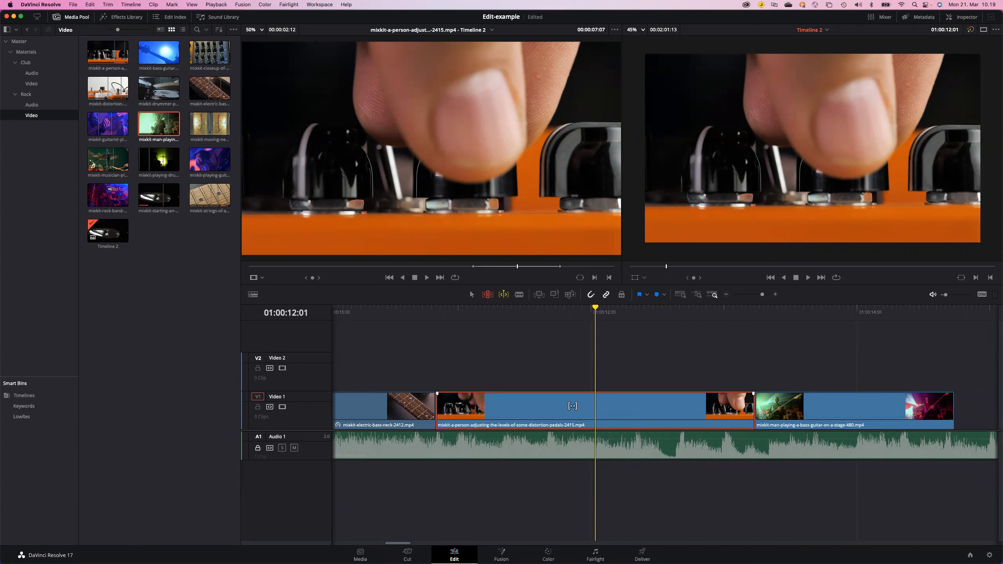
{"action": "scroll", "coordinate": [572, 406], "scroll_direction": "right", "scroll_amount": 5}
{"action": "scroll", "coordinate": [593, 405], "scroll_direction": "left", "scroll_amount": 4}
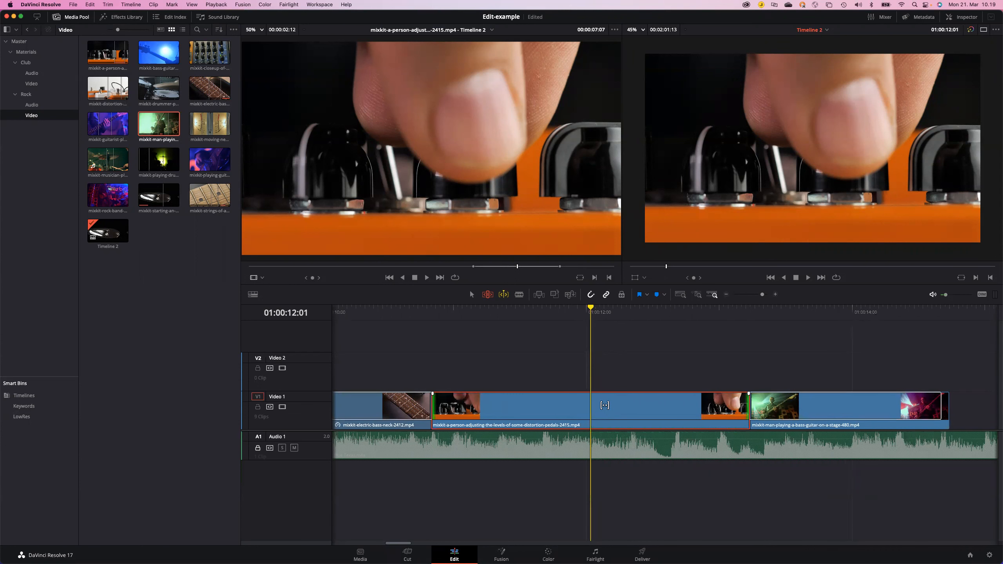
{"action": "left_click_drag", "start_coordinate": [604, 405], "coordinate": [538, 406]}
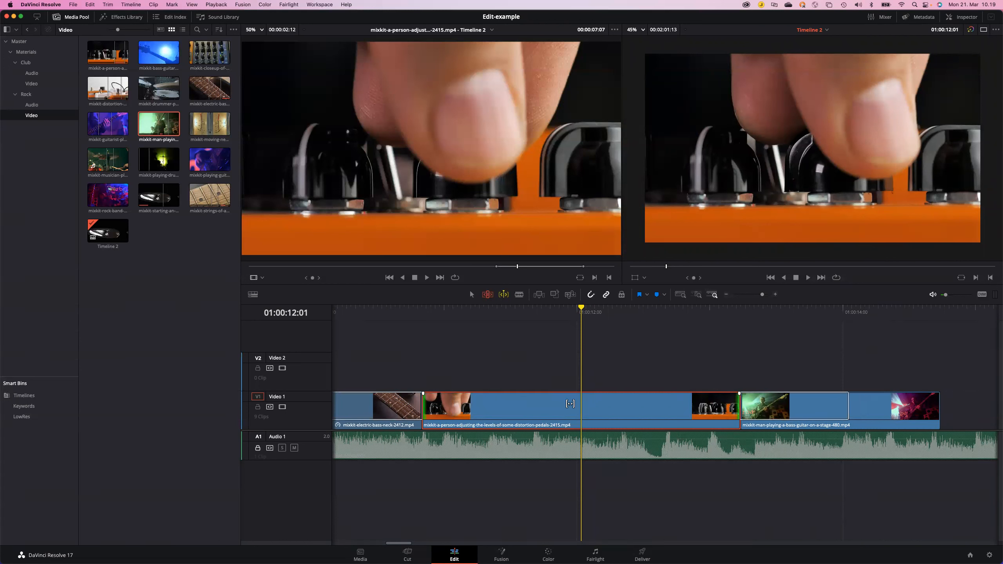
- Slip the distortion-pedals clip's content by +6 frames to an earlier part of the source, keeping its timeline position
{"action": "left_click_drag", "start_coordinate": [570, 404], "coordinate": [643, 406]}
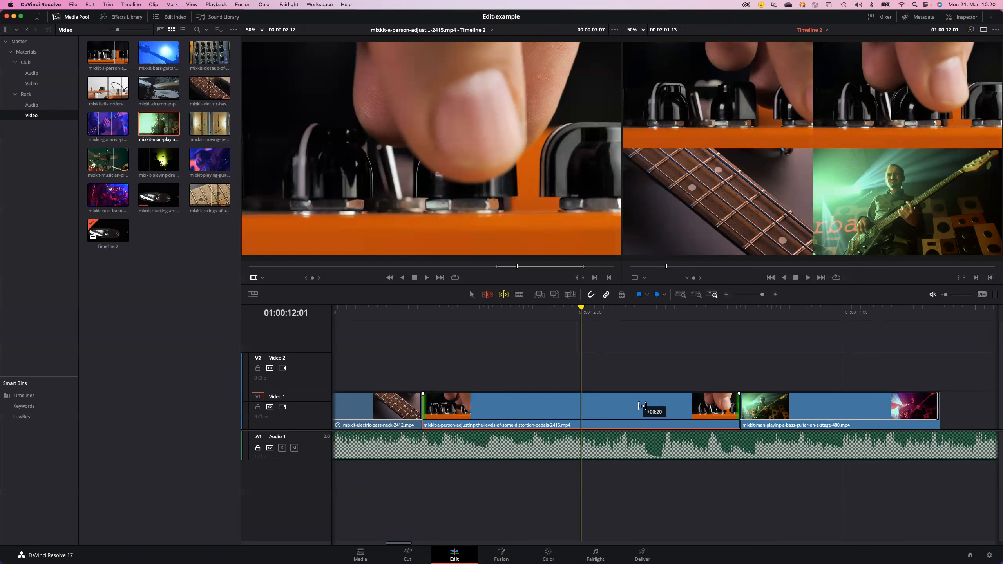
{"action": "left_click_drag", "start_coordinate": [642, 406], "coordinate": [606, 408]}
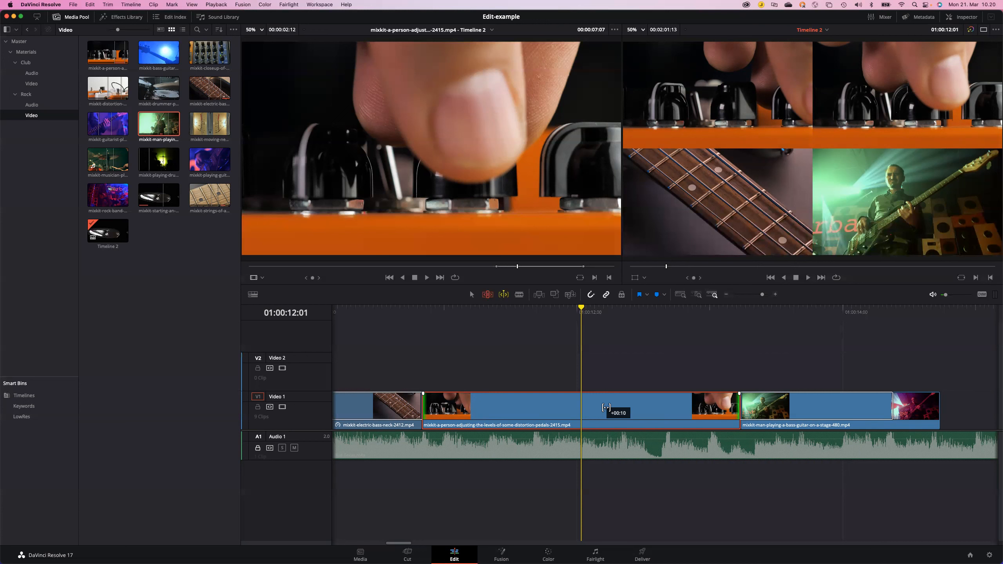
{"action": "mouse_move", "coordinate": [607, 407]}
{"action": "left_mouse_down"}
{"action": "mouse_move", "coordinate": [622, 407]}
{"action": "mouse_move", "coordinate": [613, 407]}
{"action": "left_mouse_up"}
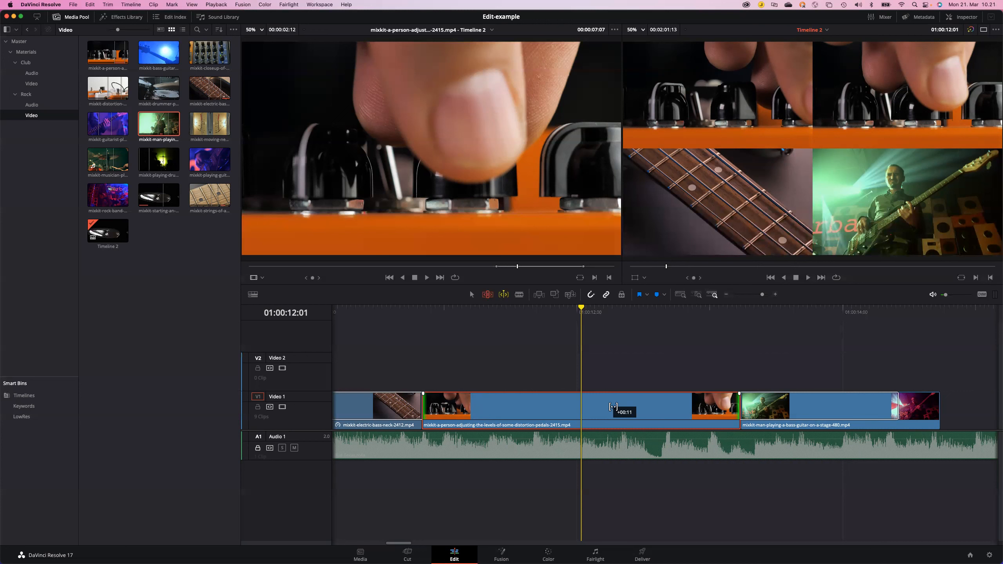
{"action": "mouse_move", "coordinate": [614, 408]}
{"action": "left_mouse_down"}
{"action": "mouse_move", "coordinate": [662, 409]}
{"action": "mouse_move", "coordinate": [586, 408]}
{"action": "mouse_move", "coordinate": [617, 408]}
{"action": "mouse_move", "coordinate": [596, 407]}
{"action": "left_mouse_up"}
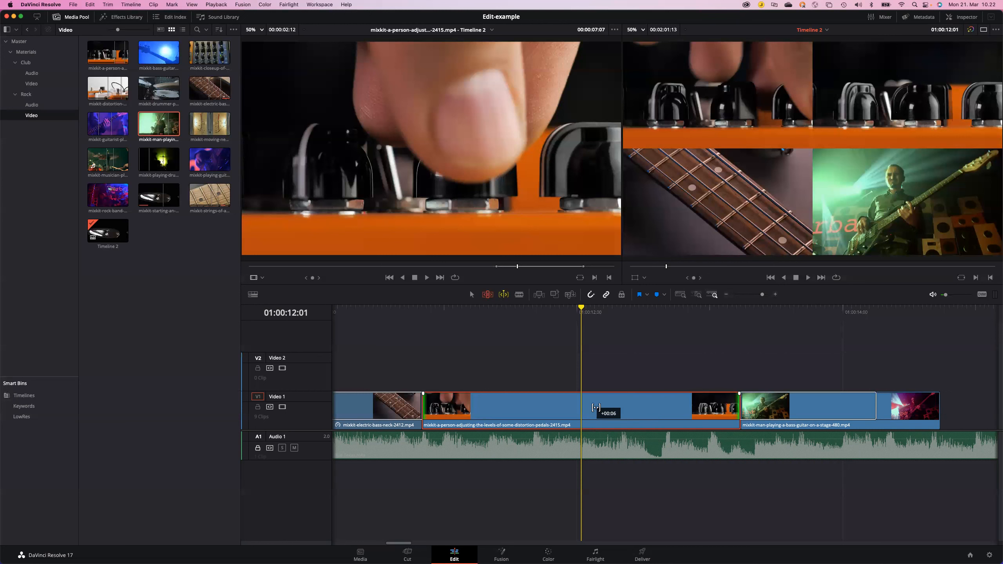
{"action": "left_click_drag", "start_coordinate": [596, 407], "coordinate": [597, 407]}
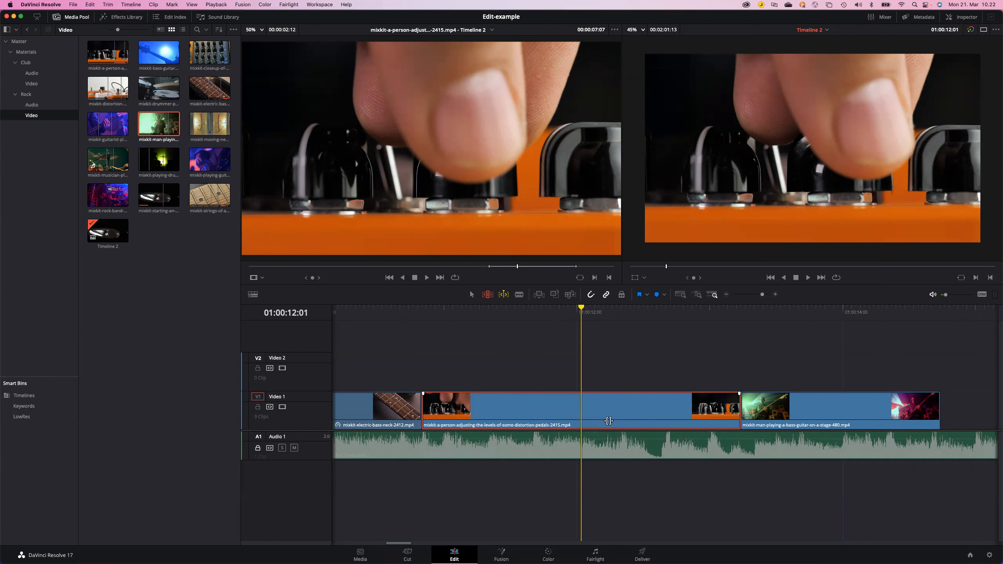
- Slide the distortion-pedals clip 5 frames earlier between its neighbouring clips on Video 1
{"action": "scroll", "coordinate": [606, 423], "scroll_direction": "right", "scroll_amount": 1}
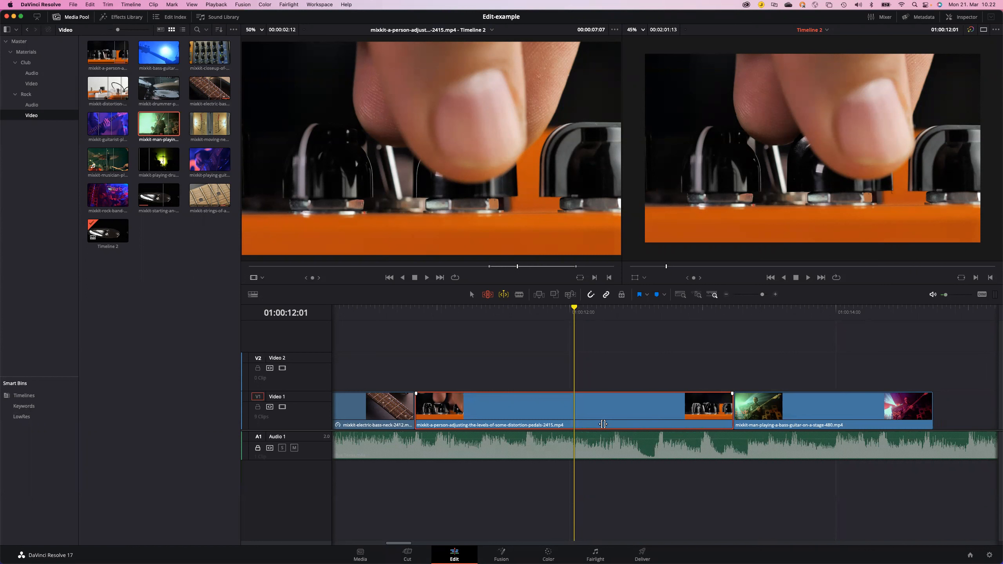
{"action": "mouse_move", "coordinate": [603, 424]}
{"action": "left_mouse_down"}
{"action": "mouse_move", "coordinate": [656, 425]}
{"action": "mouse_move", "coordinate": [502, 426]}
{"action": "mouse_move", "coordinate": [591, 428]}
{"action": "left_mouse_up"}
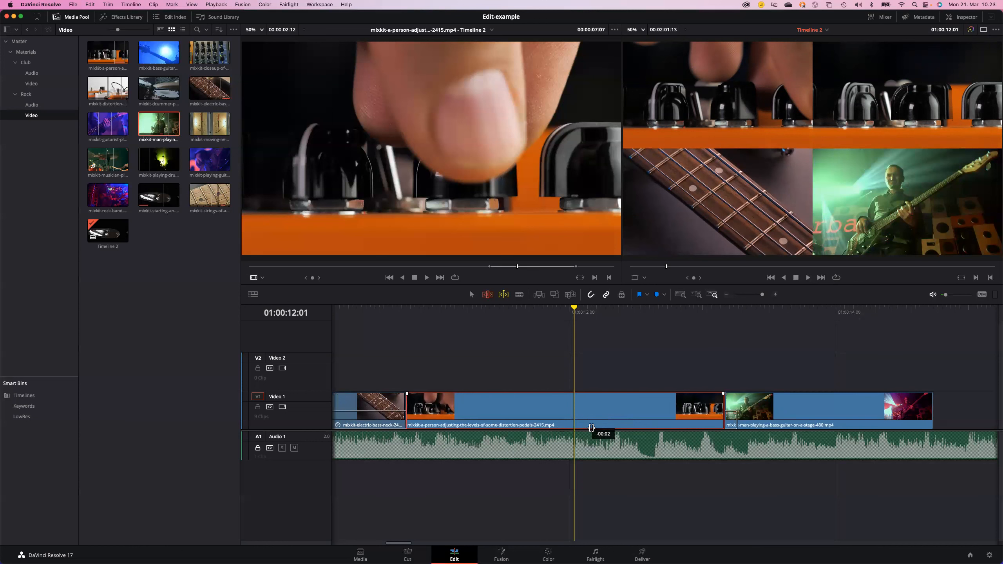
{"action": "left_click_drag", "start_coordinate": [591, 428], "coordinate": [569, 425]}
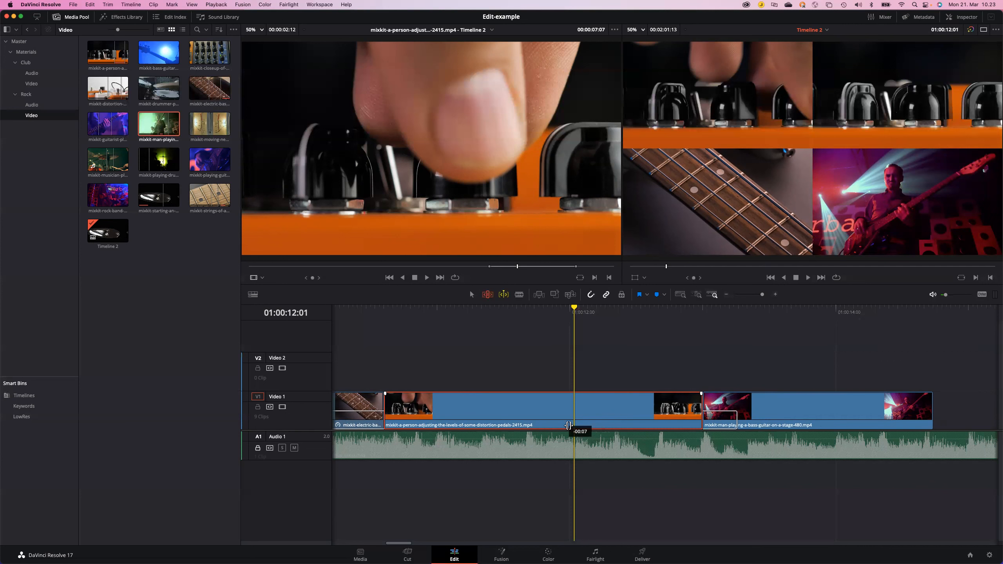
{"action": "left_click_drag", "start_coordinate": [568, 425], "coordinate": [580, 426]}
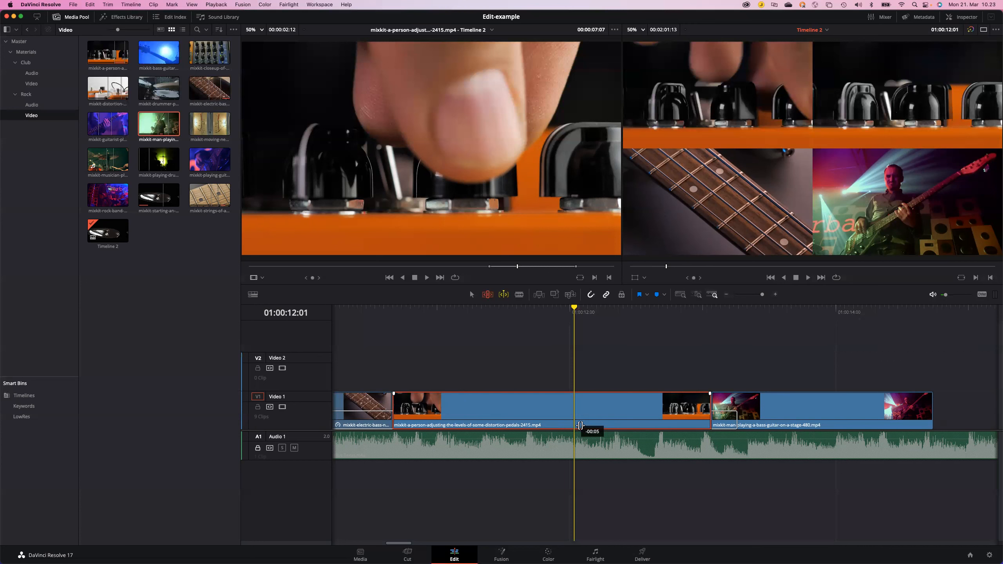
{"action": "left_click_drag", "start_coordinate": [580, 425], "coordinate": [580, 426]}
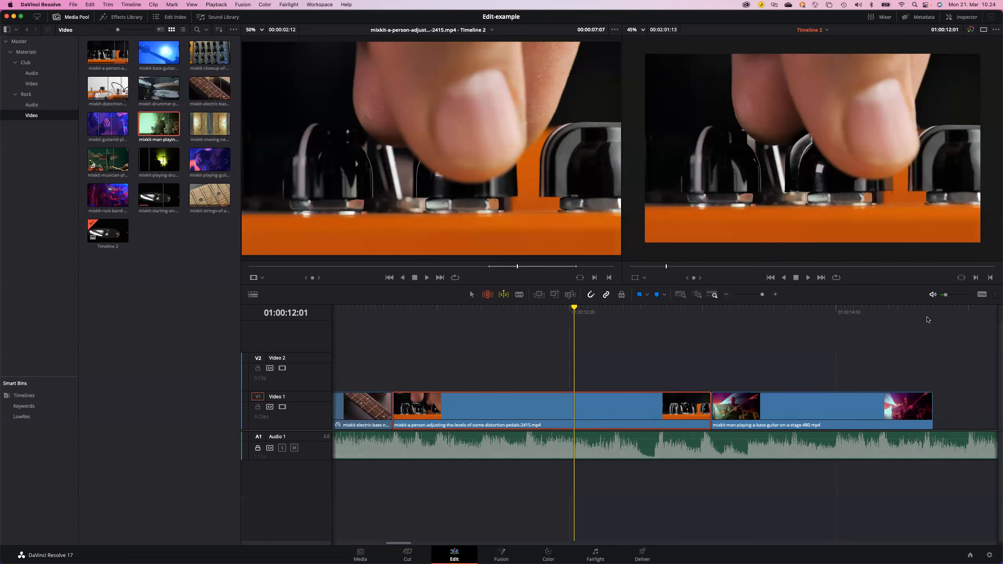
- Slide the distortion-pedals clip slightly earlier again and slip its content further toward the start of the source
{"action": "left_click_drag", "start_coordinate": [609, 408], "coordinate": [583, 423]}
{"action": "left_click_drag", "start_coordinate": [527, 409], "coordinate": [614, 411]}
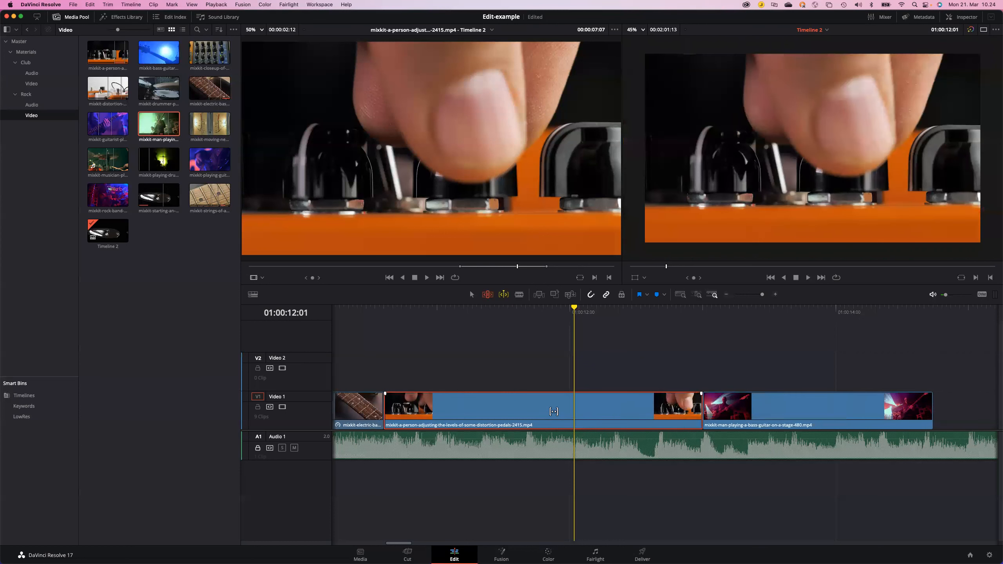
{"action": "mouse_move", "coordinate": [547, 424]}
{"action": "left_mouse_down"}
{"action": "mouse_move", "coordinate": [616, 425]}
{"action": "mouse_move", "coordinate": [542, 421]}
{"action": "mouse_move", "coordinate": [572, 410]}
{"action": "mouse_move", "coordinate": [552, 409]}
{"action": "left_mouse_up"}
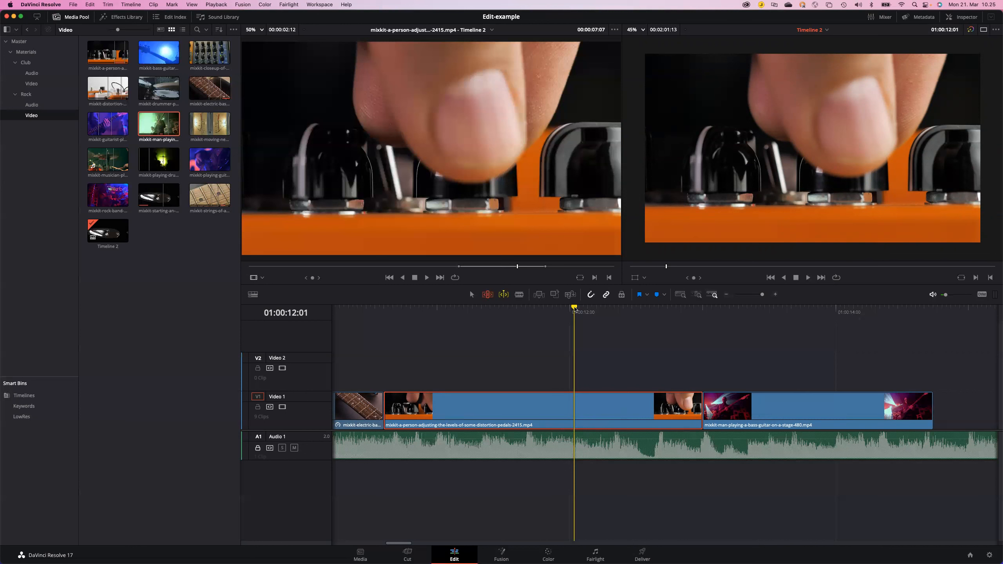
- Return the playhead to the start of the timeline, open the Effects Library and look through its transitions
{"action": "key", "text": "Home"}
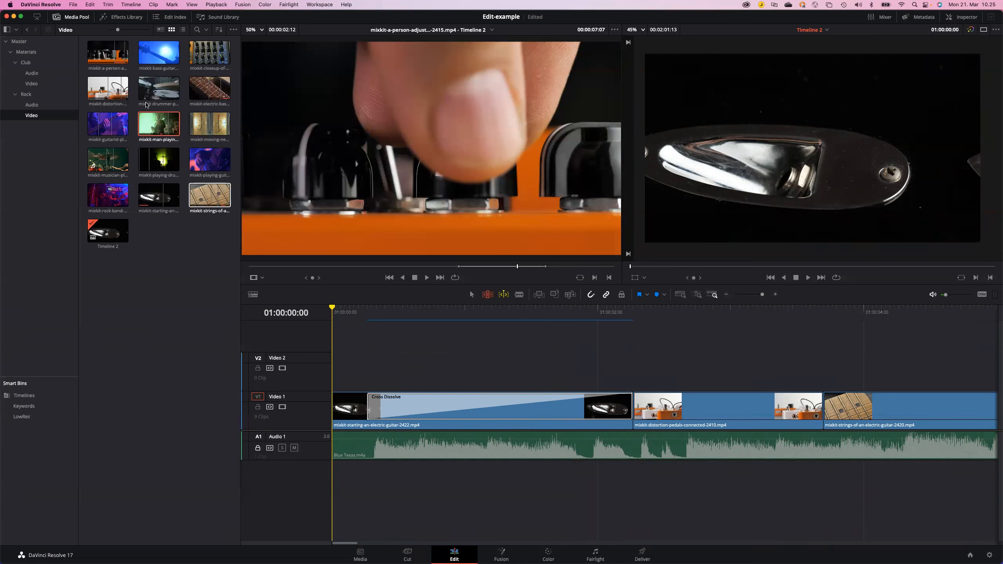
{"action": "left_click", "coordinate": [122, 18]}
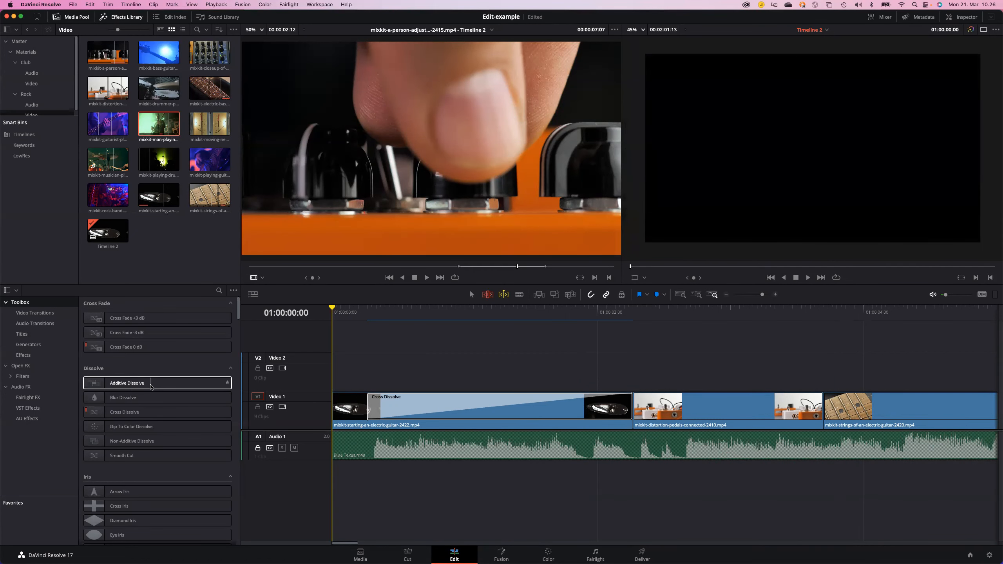
{"action": "scroll", "coordinate": [150, 395], "scroll_direction": "down", "scroll_amount": 5}
{"action": "scroll", "coordinate": [151, 387], "scroll_direction": "down", "scroll_amount": 15}
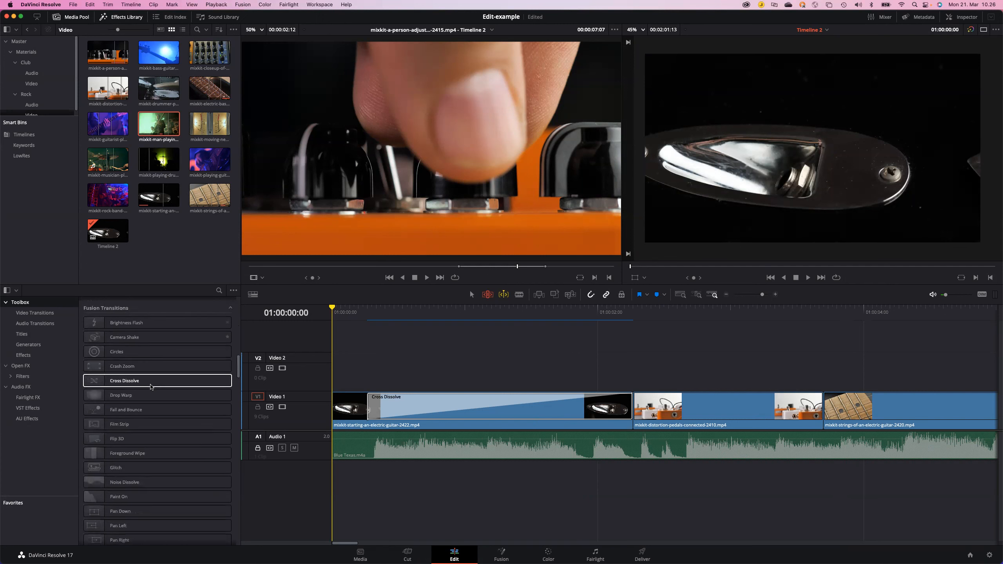
{"action": "scroll", "coordinate": [151, 387], "scroll_direction": "up", "scroll_amount": 20}
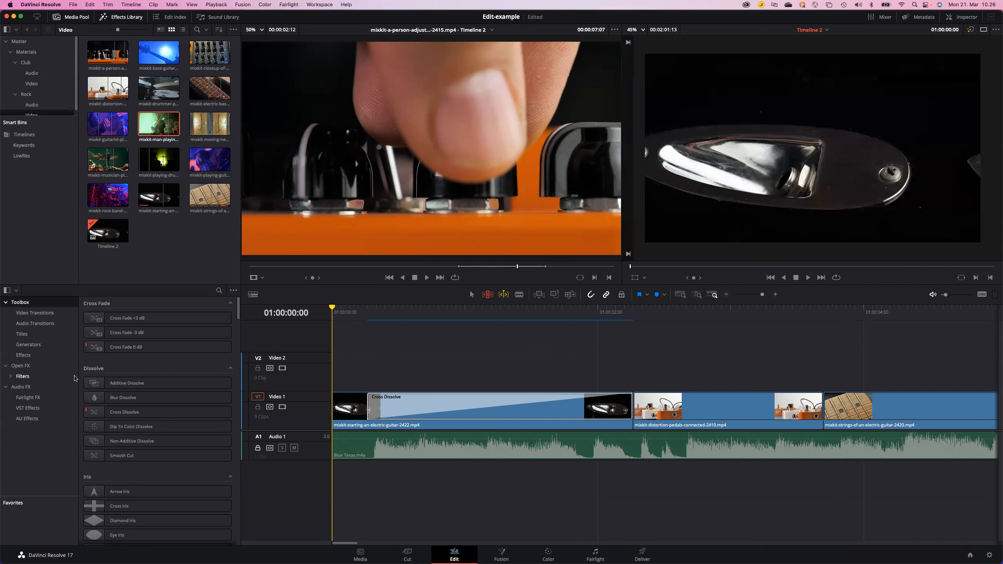
- Preview the available title templates and place the Left Lower Third title on Video 2 at the start of the timeline
{"action": "left_click", "coordinate": [22, 336]}
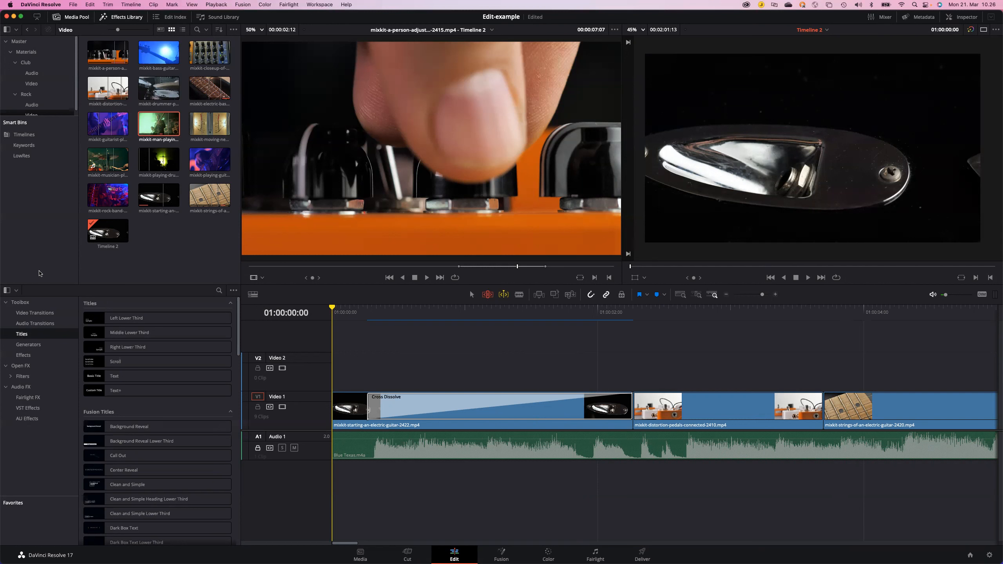
{"action": "left_click", "coordinate": [131, 322]}
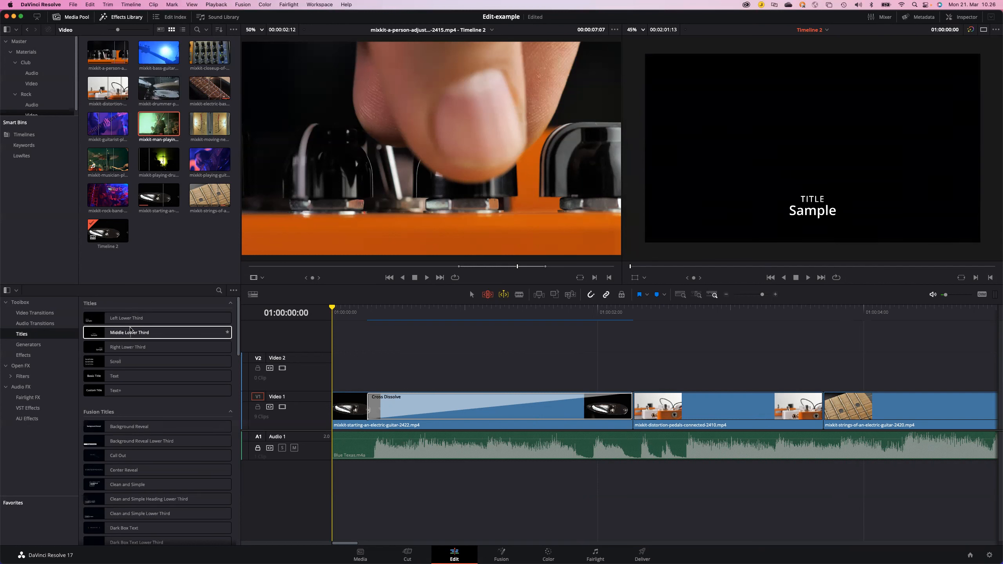
{"action": "scroll", "coordinate": [126, 346], "scroll_direction": "down", "scroll_amount": 1}
{"action": "scroll", "coordinate": [127, 341], "scroll_direction": "down", "scroll_amount": 1}
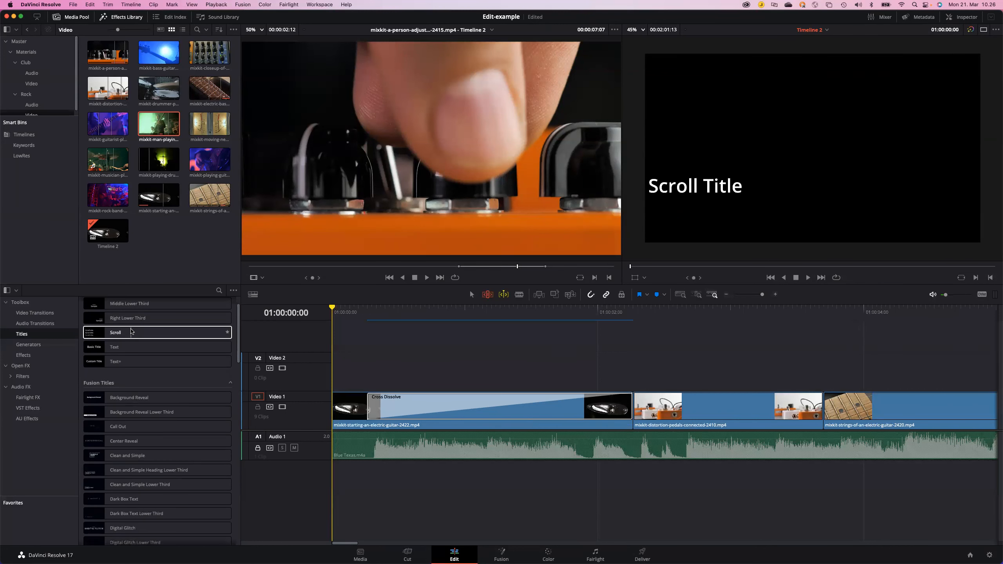
{"action": "scroll", "coordinate": [132, 332], "scroll_direction": "up", "scroll_amount": 2}
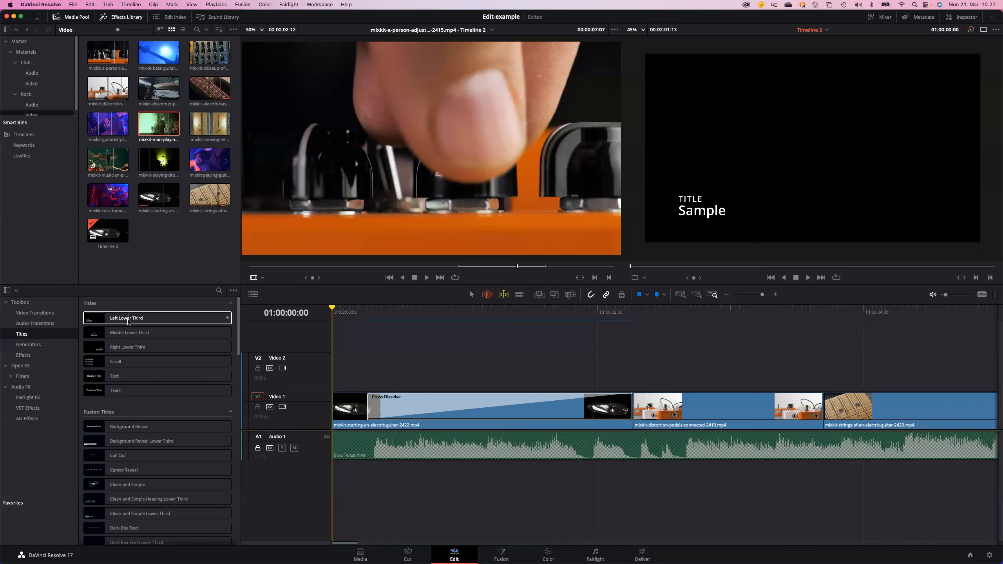
{"action": "left_click", "coordinate": [129, 321]}
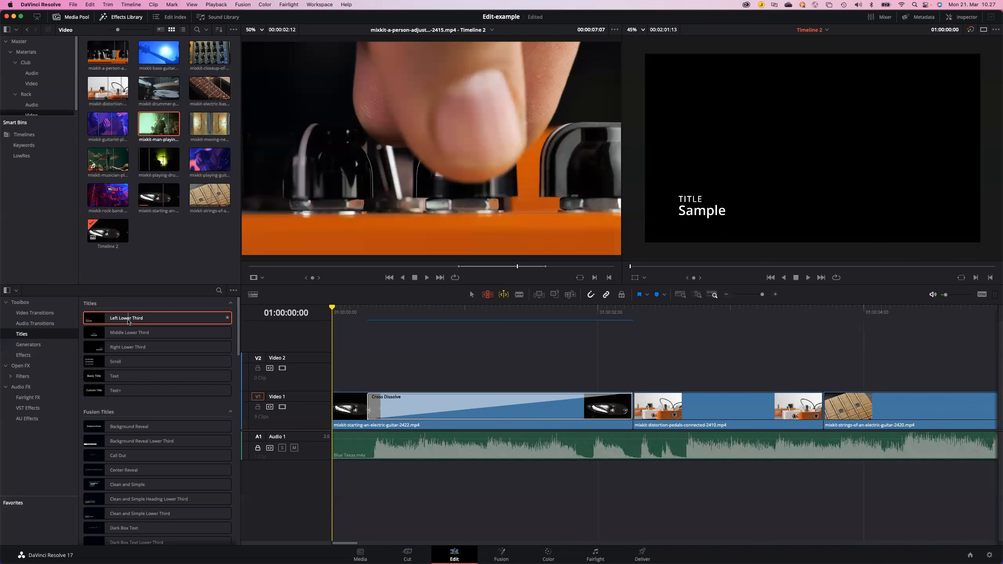
{"action": "left_click_drag", "start_coordinate": [129, 320], "coordinate": [142, 324]}
{"action": "left_click_drag", "start_coordinate": [228, 336], "coordinate": [325, 377]}
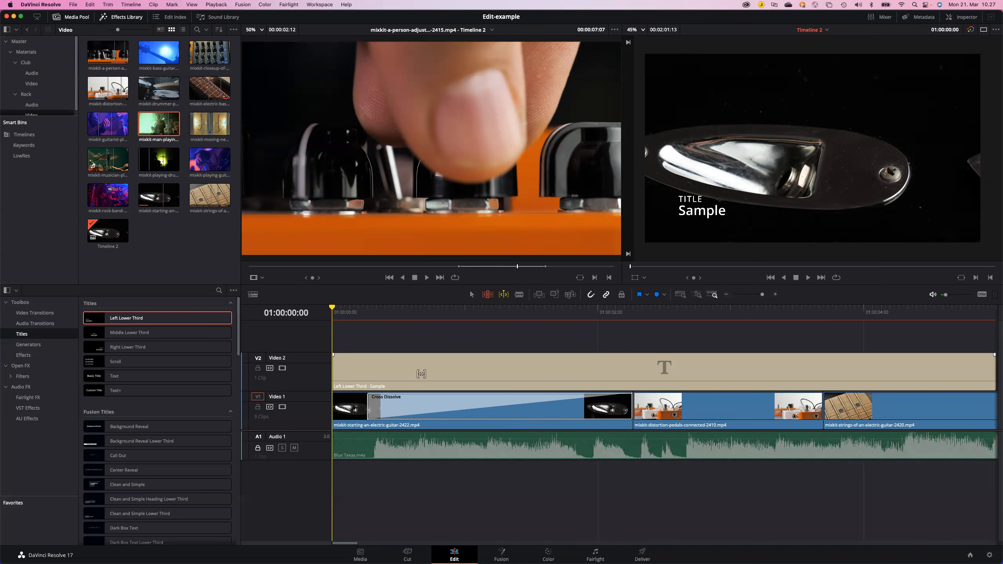
- Play the opening of the timeline twice to preview the title over the video, and return the playhead to the start
{"action": "key", "text": "space"}
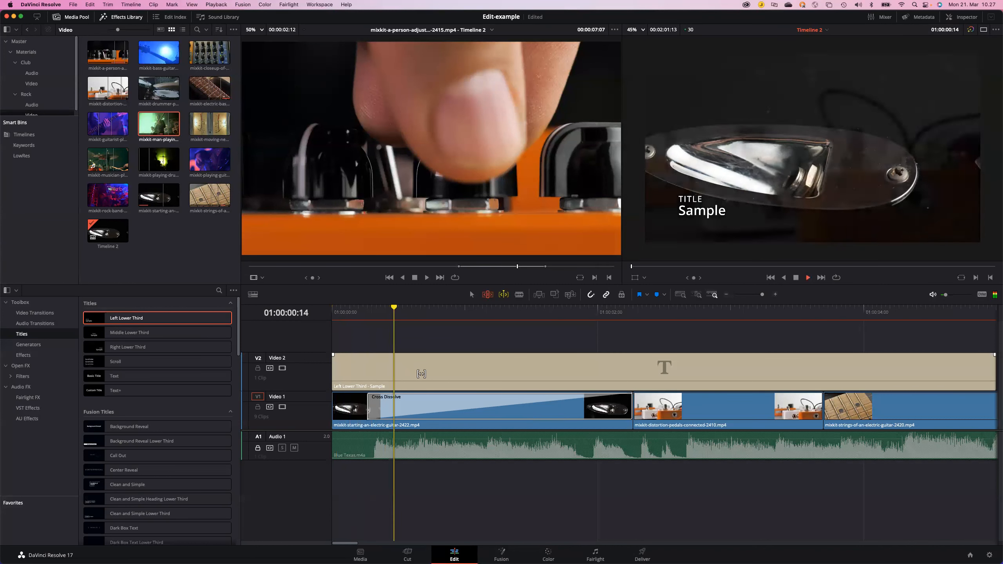
{"action": "key", "text": "Home"}
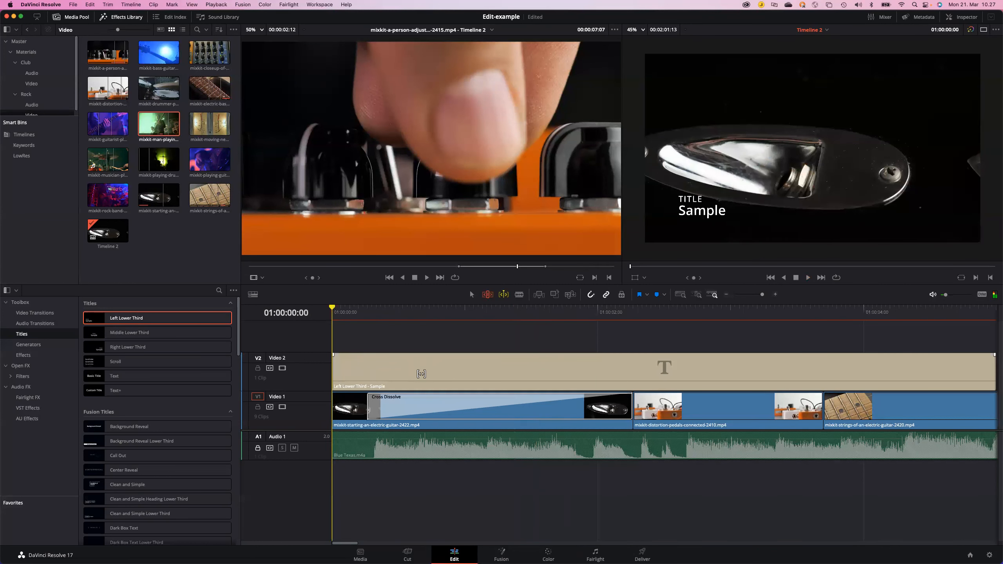
{"action": "key", "text": "space"}
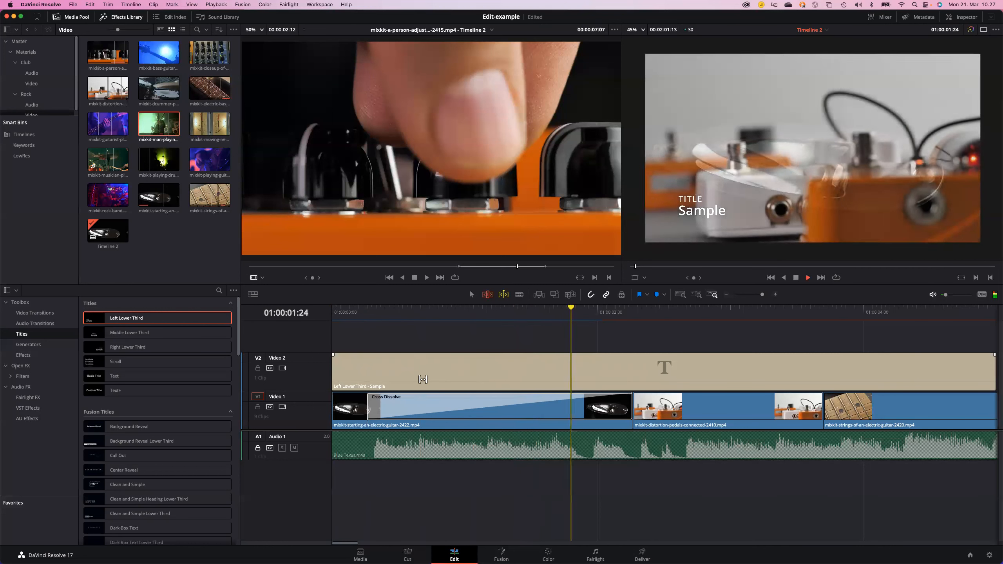
{"action": "key", "text": "Home"}
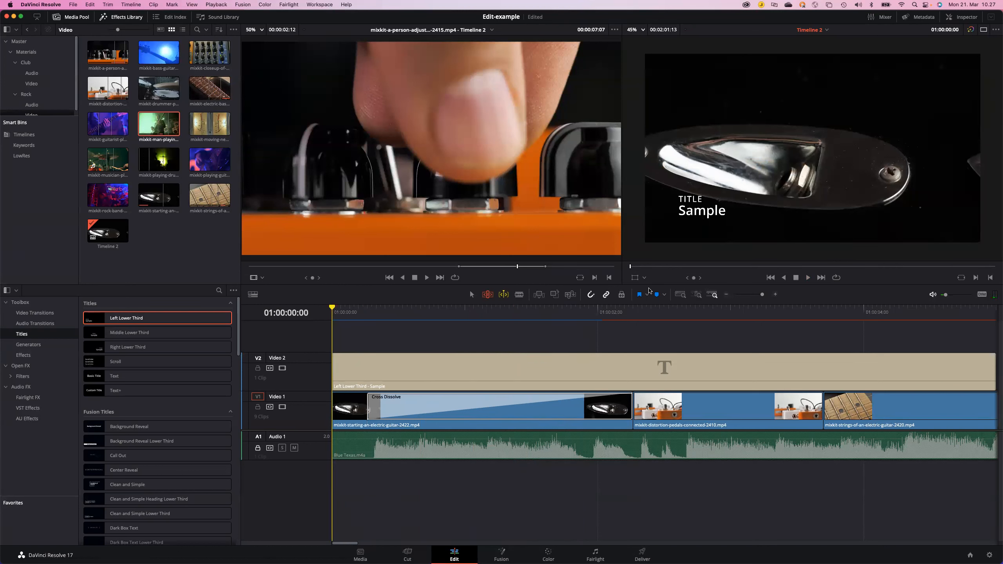
- Scrub to the title's end with the whole timeline in view, and replay the title from the timeline start
{"action": "left_click", "coordinate": [678, 296]}
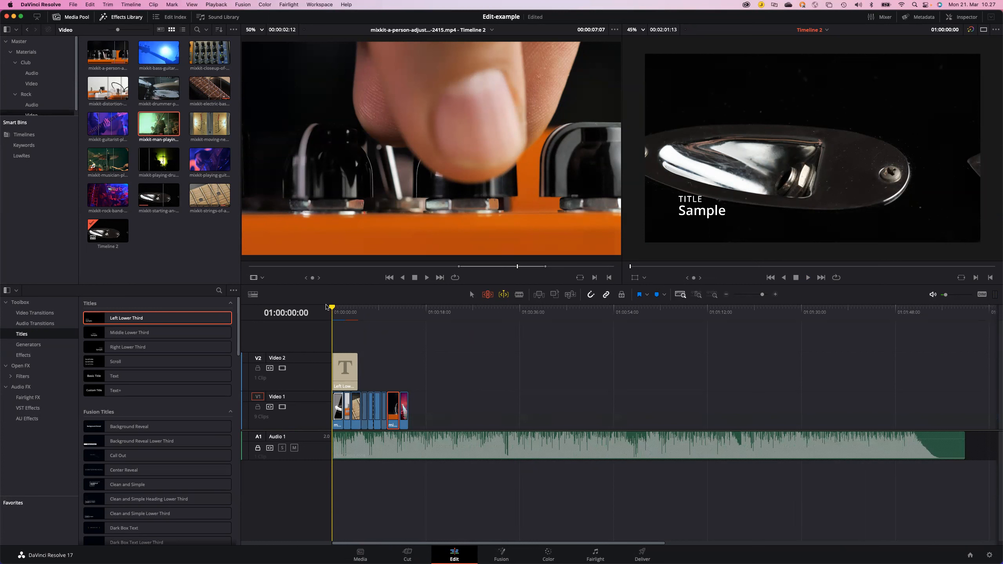
{"action": "left_click_drag", "start_coordinate": [331, 309], "coordinate": [356, 311]}
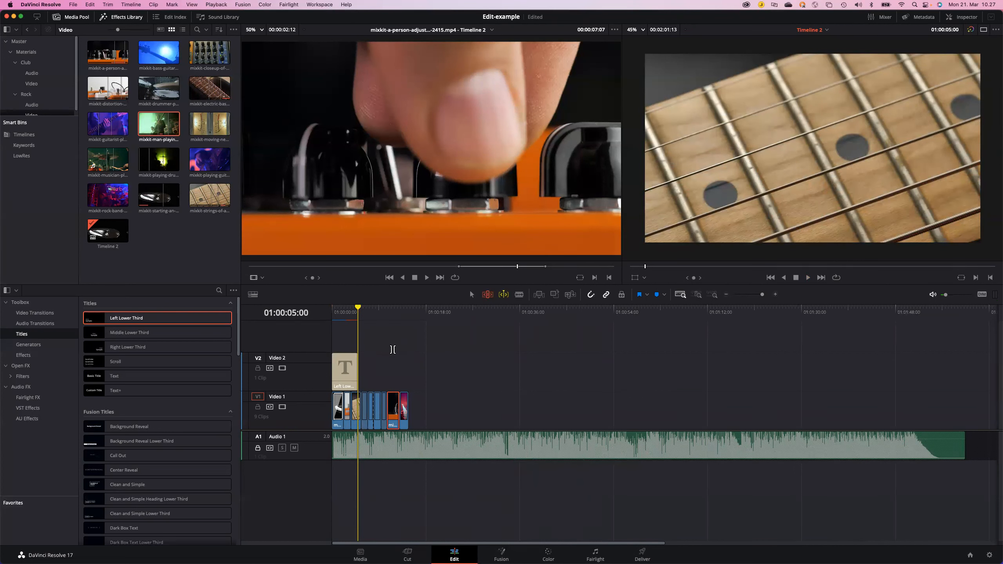
{"action": "key", "text": "slash"}
{"action": "key", "text": "Home"}
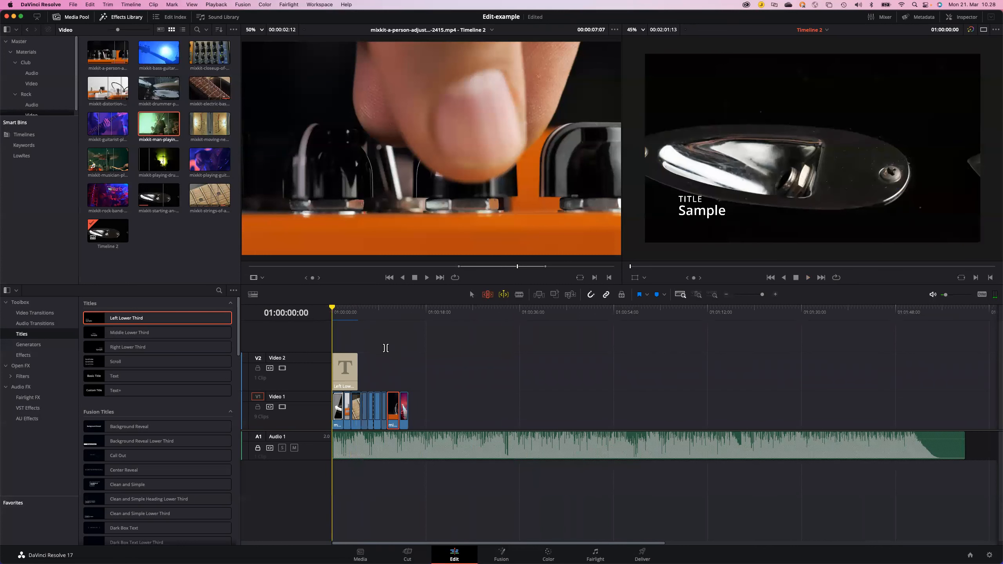
{"action": "key", "text": "space"}
{"action": "key", "text": "space"}
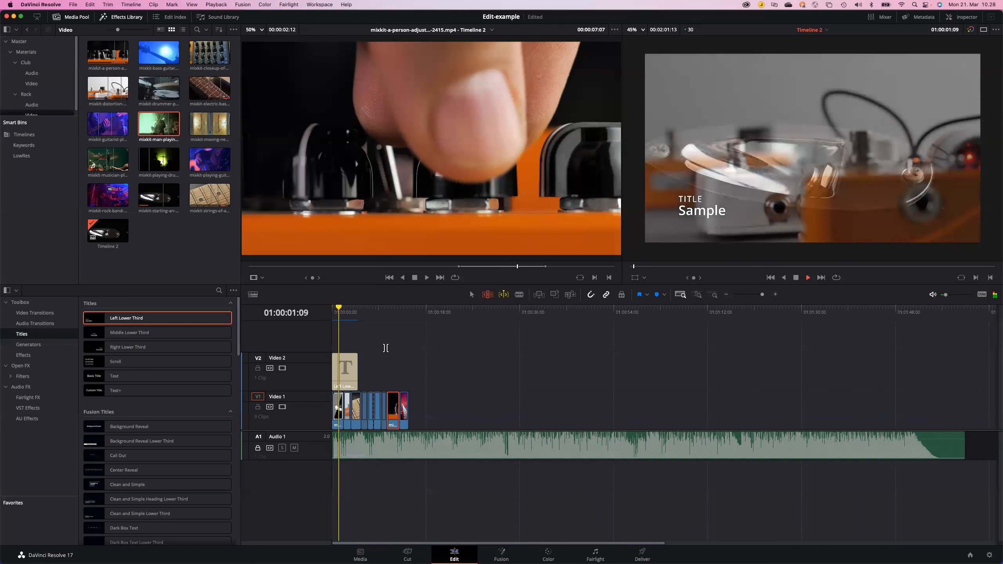
{"action": "key", "text": "space"}
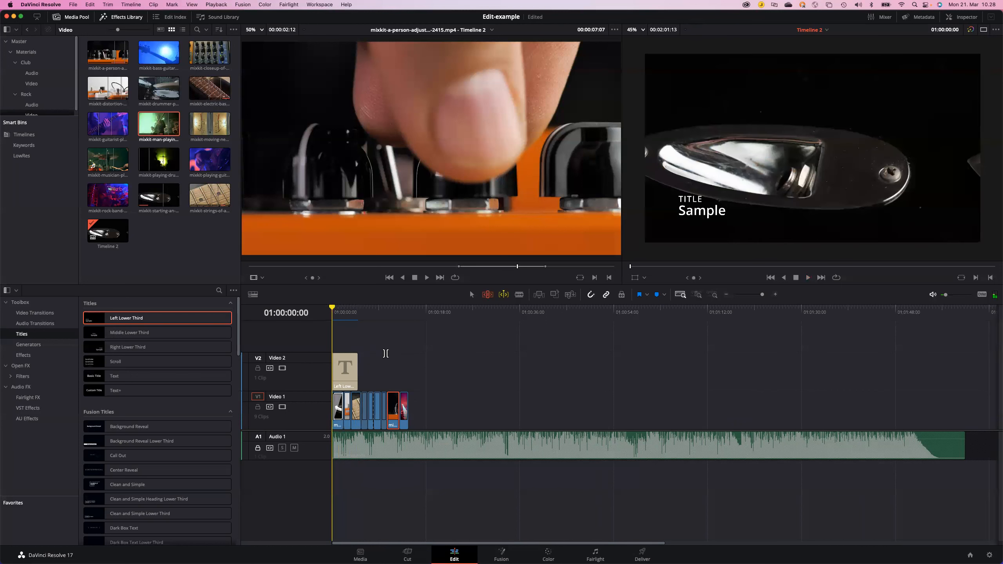
- Deselect the clips, switch to Selection mode and turn off Dynamic Trim mode
{"action": "left_click", "coordinate": [385, 365]}
{"action": "left_click", "coordinate": [472, 295]}
{"action": "left_click", "coordinate": [503, 295]}
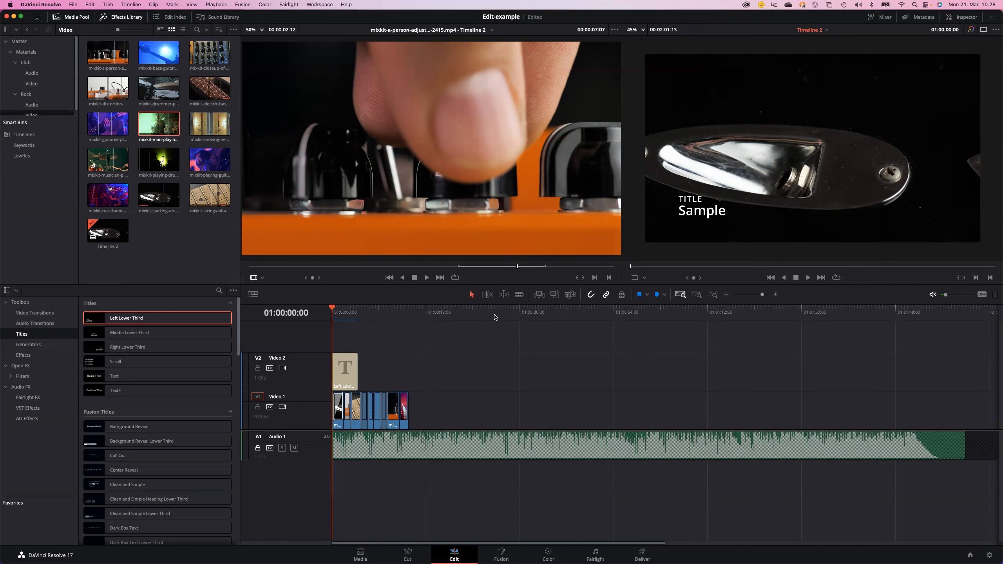
- Play the title section in Selection mode, return the playhead to the start and replay it
{"action": "key", "text": "space"}
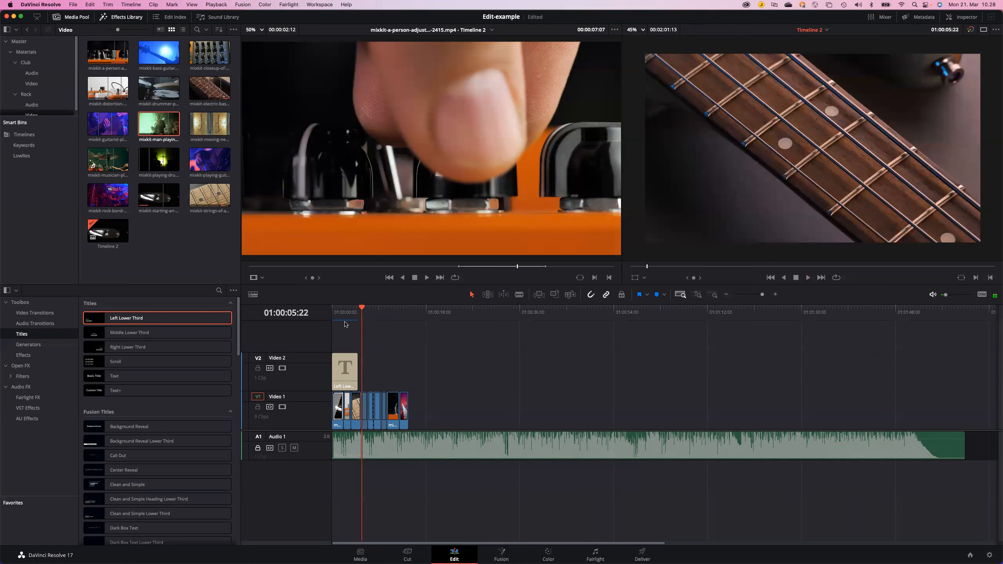
{"action": "left_click_drag", "start_coordinate": [364, 310], "coordinate": [331, 310]}
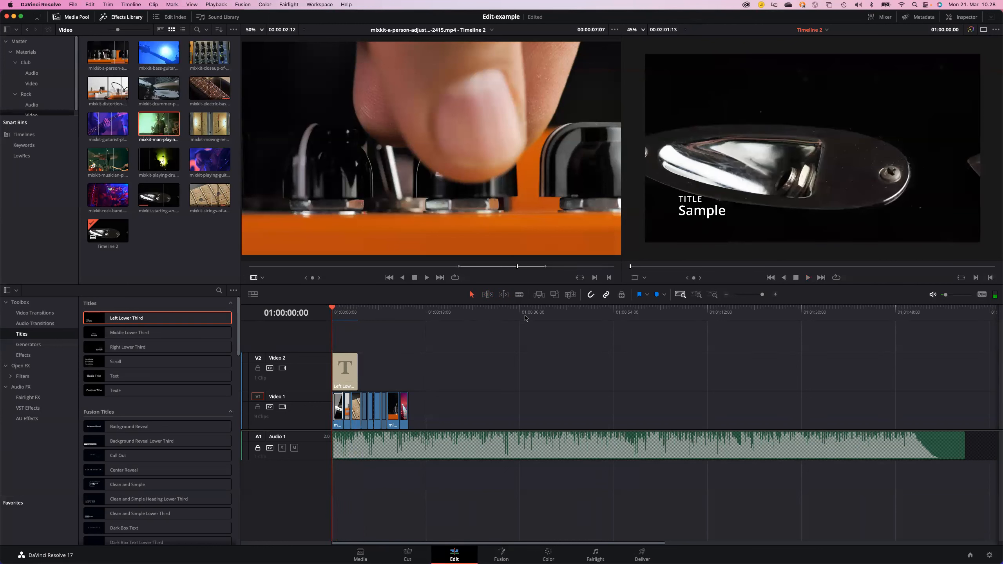
{"action": "key", "text": "space"}
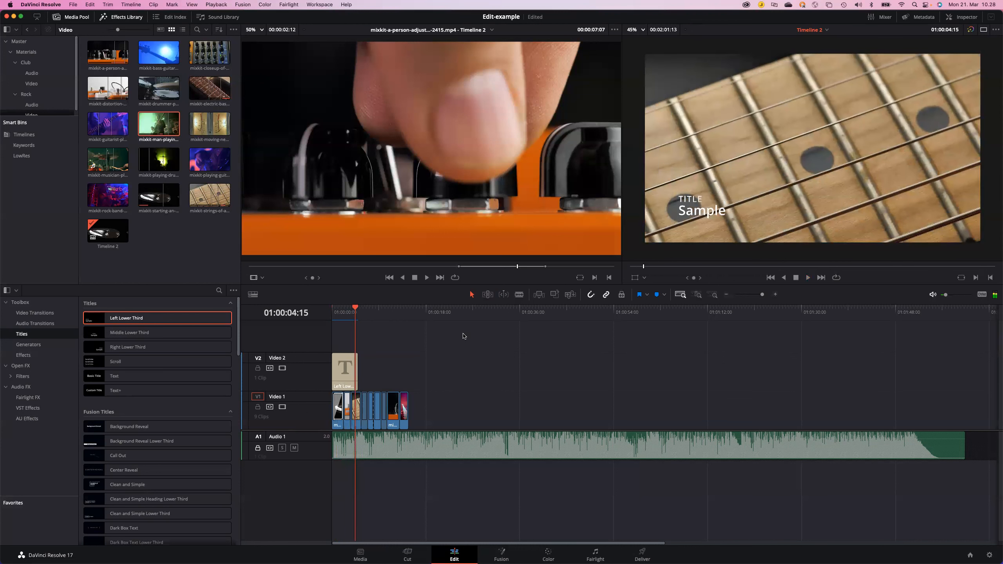
- Play the timeline from the title's end into the following clips, and return the playhead to the start
{"action": "left_click", "coordinate": [358, 307]}
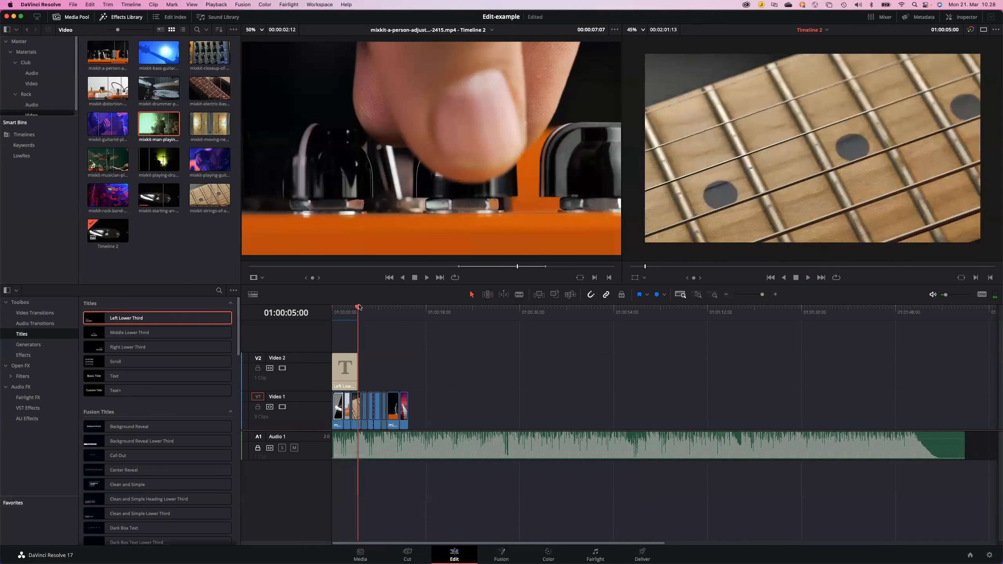
{"action": "key", "text": "space"}
{"action": "key", "text": "space"}
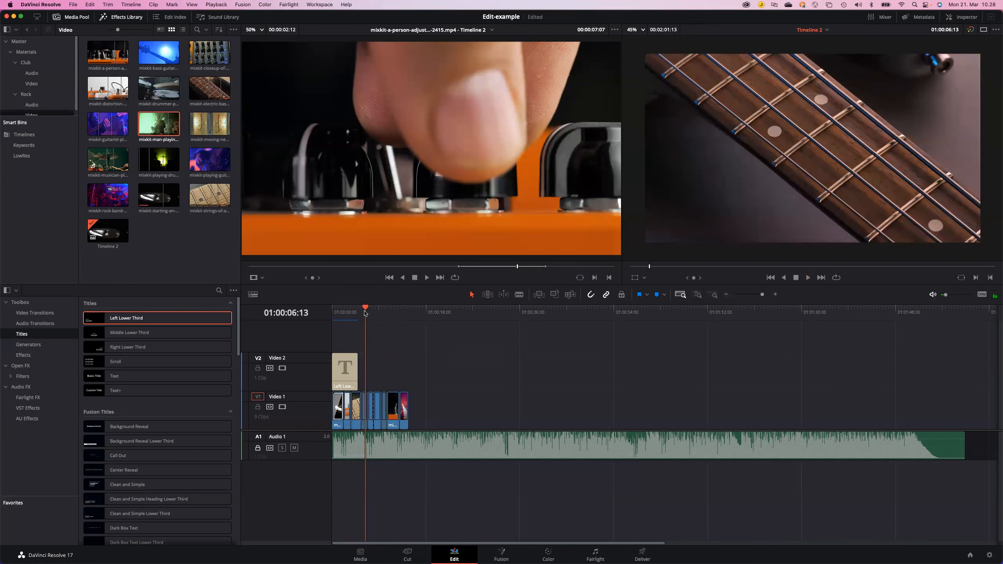
{"action": "left_click_drag", "start_coordinate": [364, 315], "coordinate": [331, 313]}
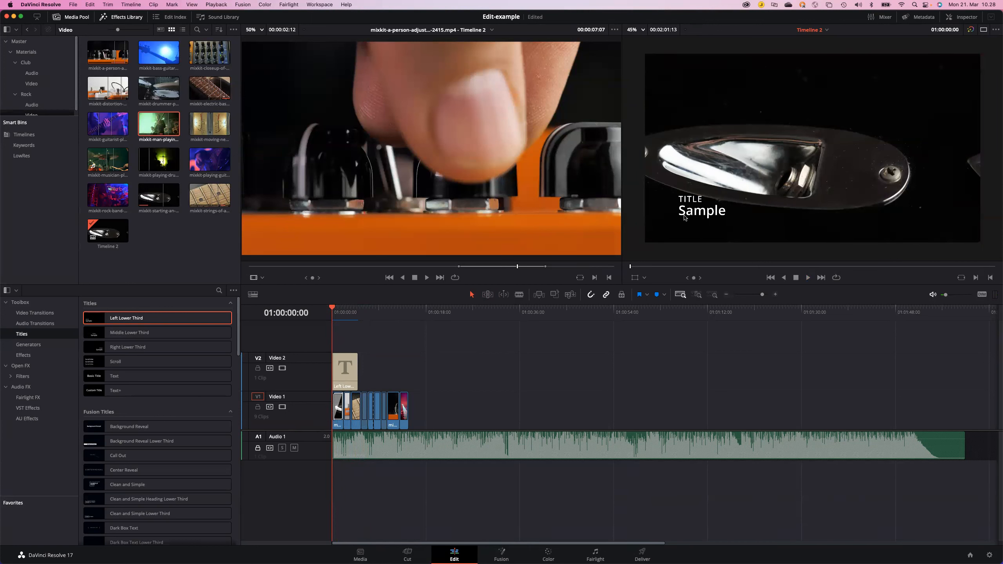
- Open the Left Lower Third title's settings in the Inspector and locate its heading and Sample text fields
{"action": "left_click", "coordinate": [347, 371]}
{"action": "left_click", "coordinate": [698, 295]}
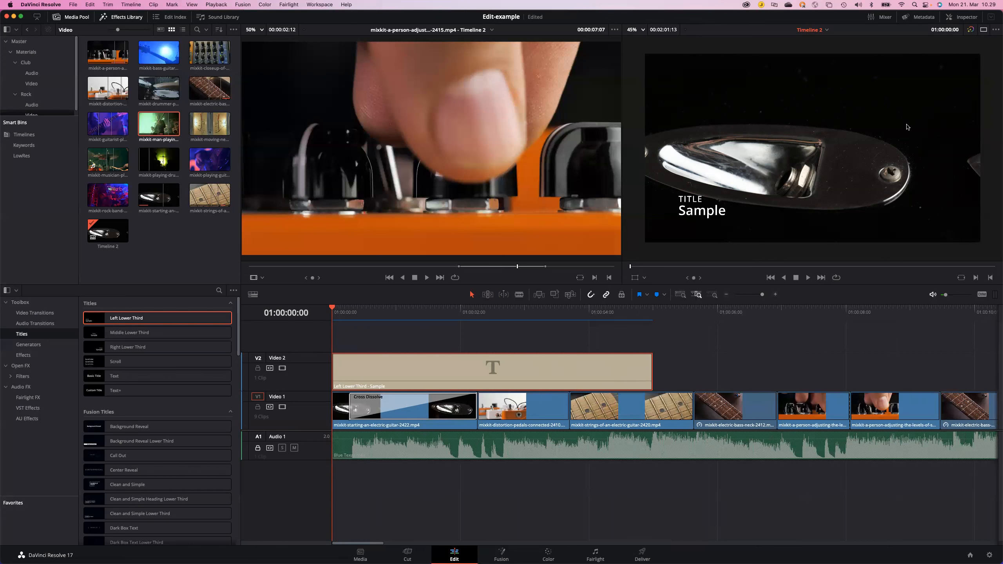
{"action": "left_click", "coordinate": [966, 17]}
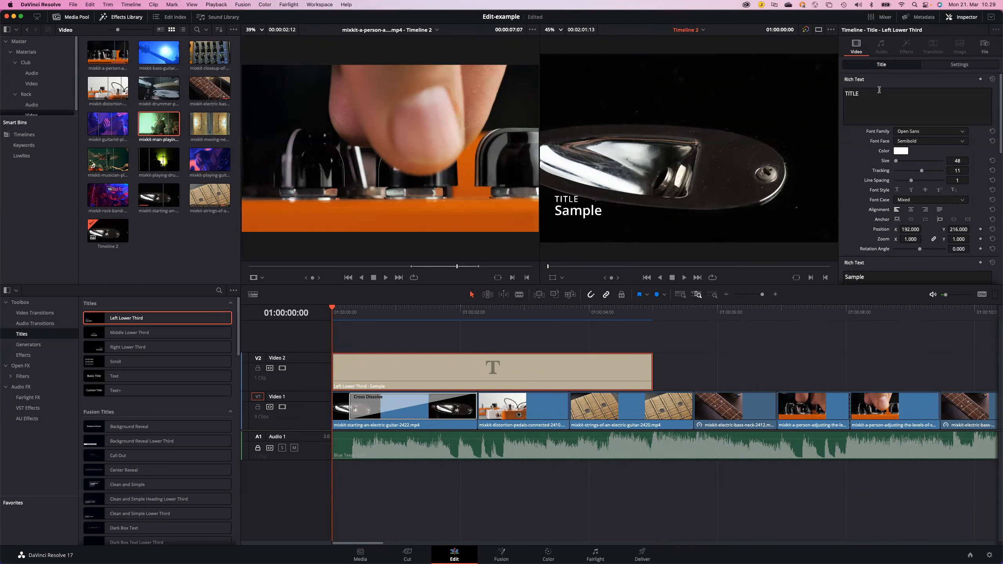
{"action": "double_click", "coordinate": [869, 97]}
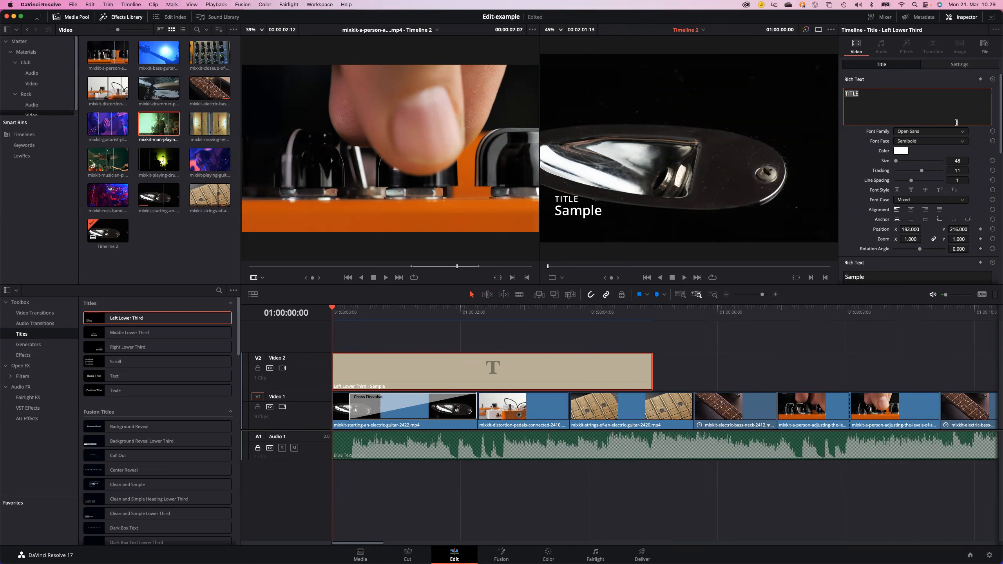
{"action": "scroll", "coordinate": [943, 119], "scroll_direction": "down", "scroll_amount": 7}
{"action": "left_click", "coordinate": [906, 142]}
{"action": "left_click_drag", "start_coordinate": [877, 141], "coordinate": [839, 141]}
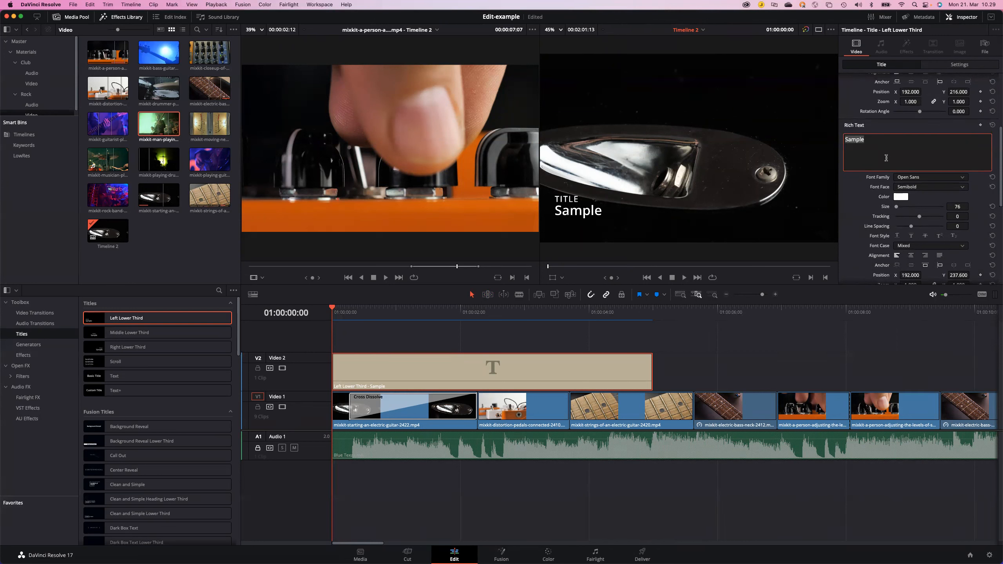
{"action": "scroll", "coordinate": [887, 157], "scroll_direction": "up", "scroll_amount": 5}
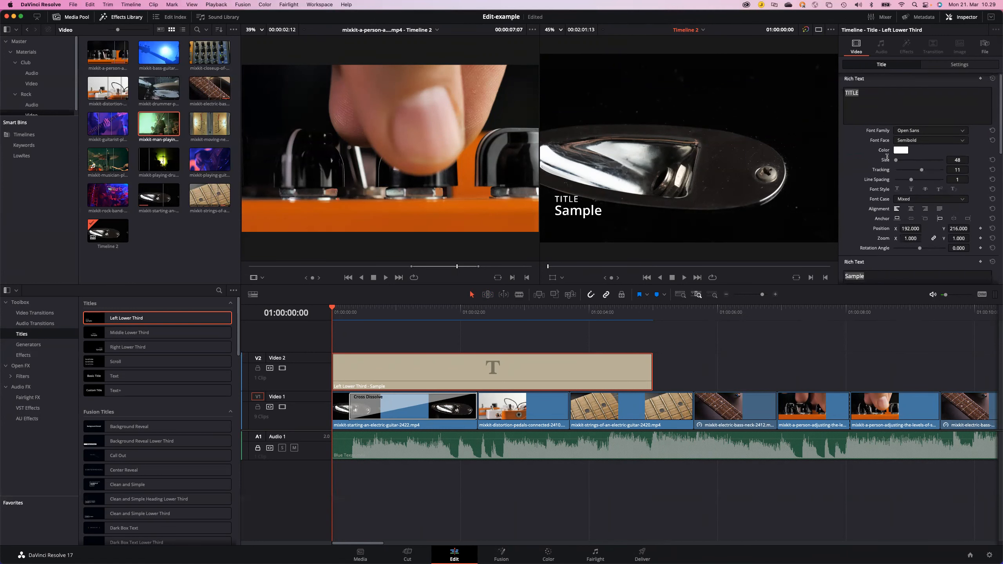
- Replace the title's heading text with "EXAMPLE TITLE"
{"action": "left_click", "coordinate": [873, 93]}
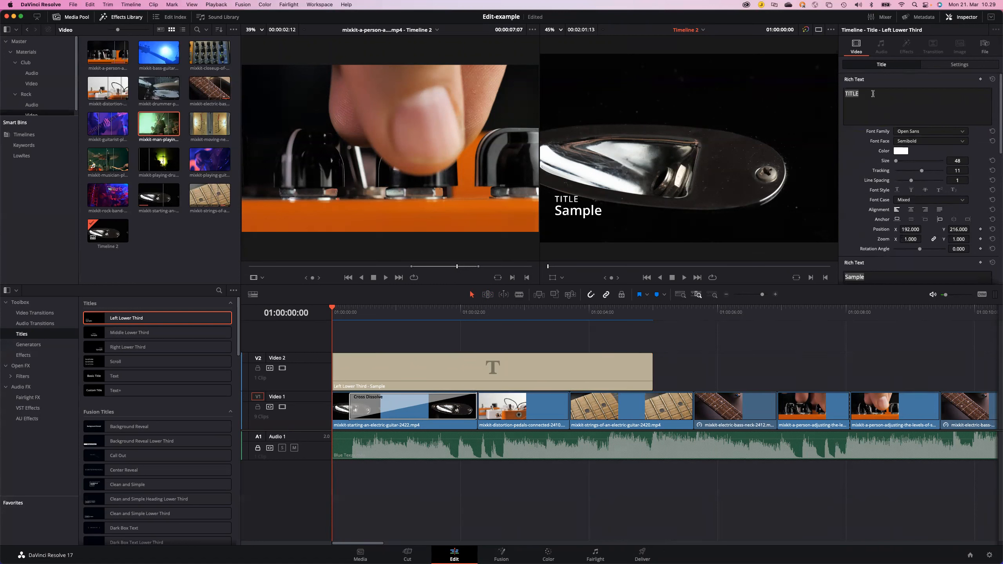
{"action": "left_click", "coordinate": [873, 93]}
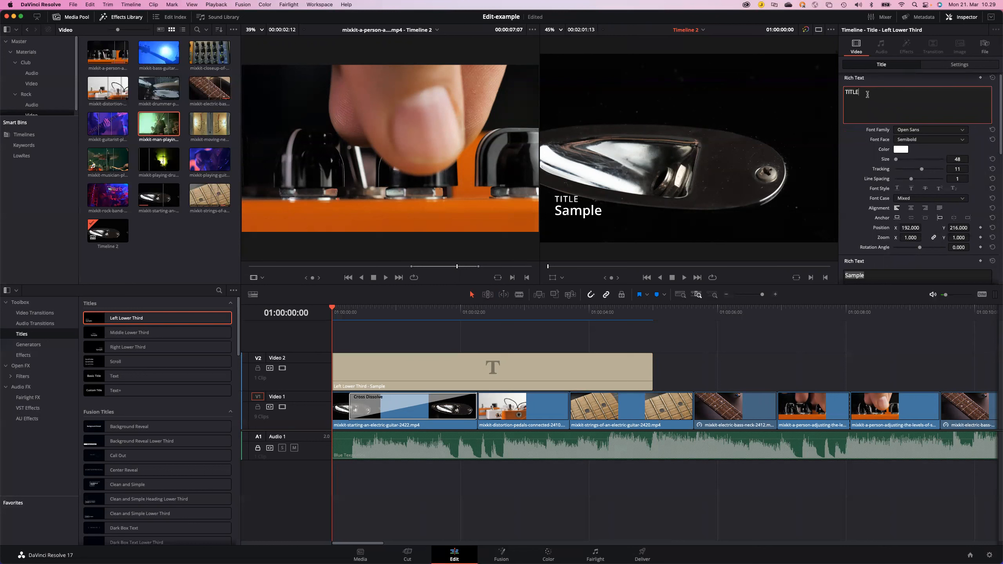
{"action": "type", "text": "EXAMPLE"}
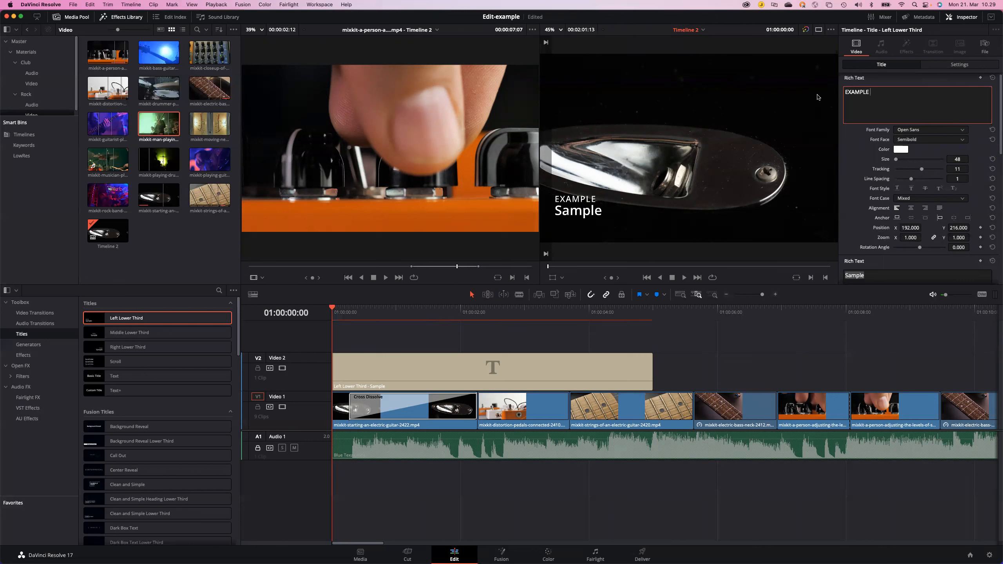
{"action": "type", "text": " TITLE"}
- Replace the title's Sample line with "By" followed by the author's first name
{"action": "left_click", "coordinate": [872, 275]}
{"action": "scroll", "coordinate": [873, 273], "scroll_direction": "down", "scroll_amount": 2}
{"action": "left_click_drag", "start_coordinate": [873, 238], "coordinate": [837, 237]}
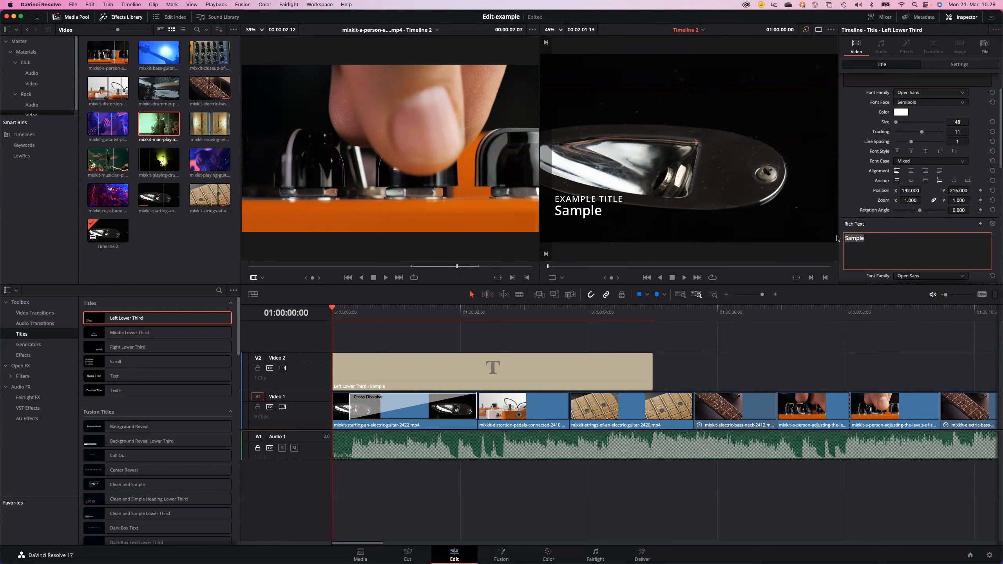
{"action": "type", "text": "By"}
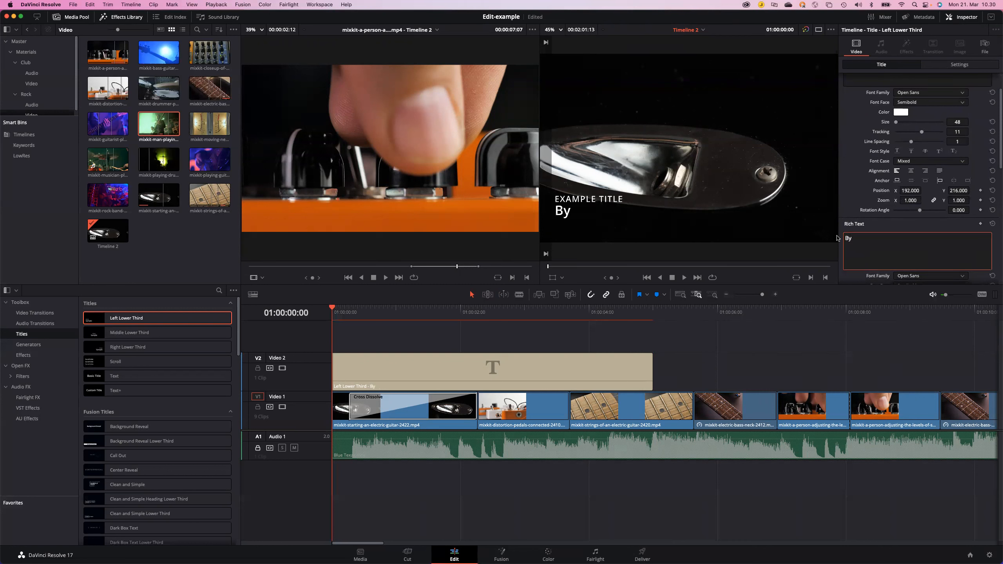
{"action": "type", "text": " Henri"}
{"action": "scroll", "coordinate": [933, 100], "scroll_direction": "up", "scroll_amount": 2}
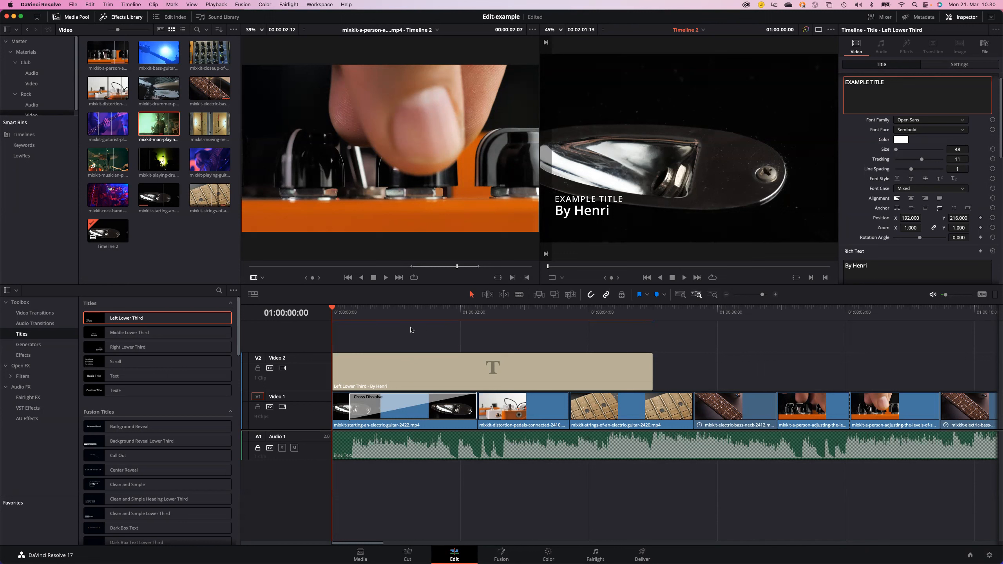
- Play the edited title, move the playhead back over the distortion pedals clip and replay past the title's end
{"action": "left_click", "coordinate": [365, 310]}
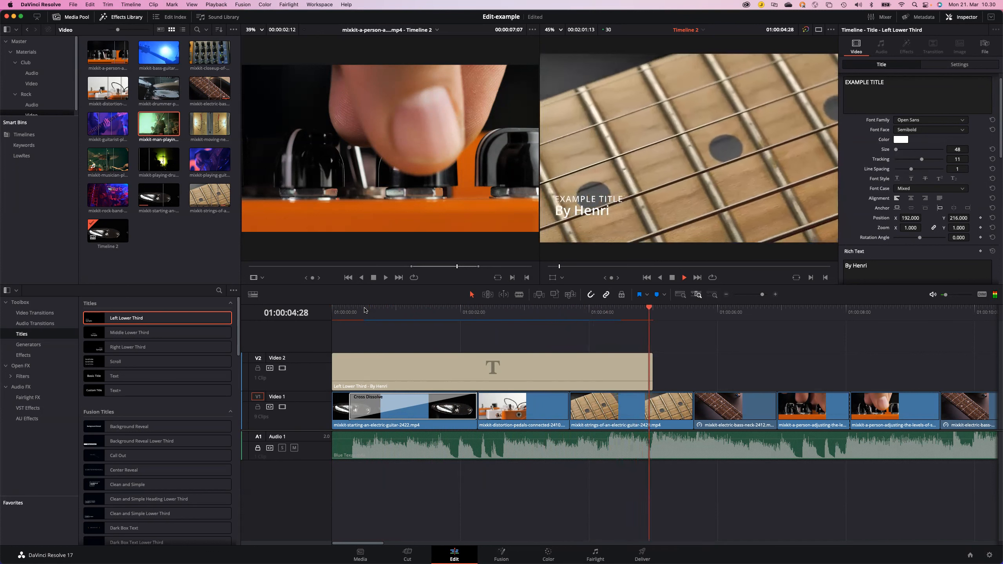
{"action": "key", "text": "space"}
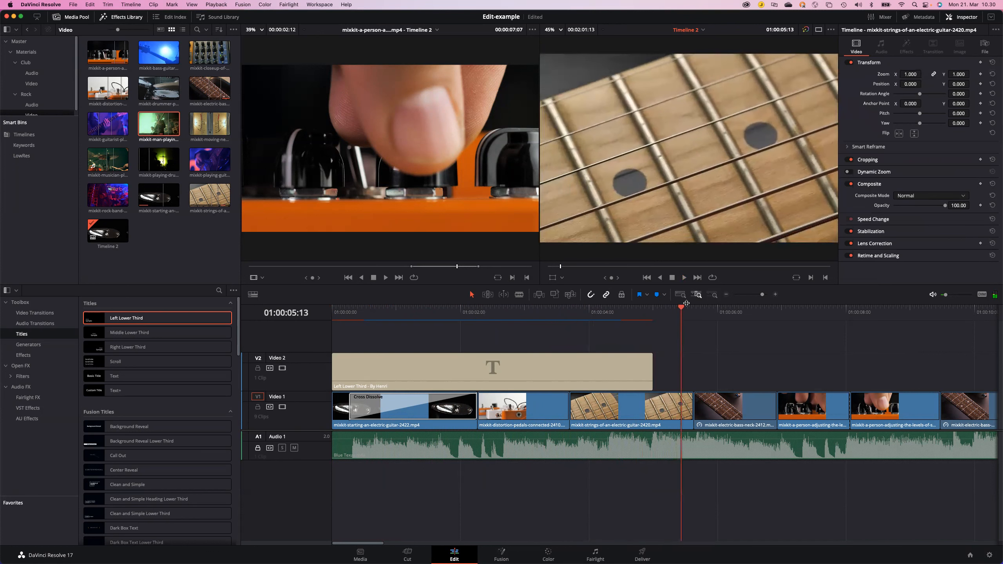
{"action": "left_click_drag", "start_coordinate": [681, 308], "coordinate": [486, 308]}
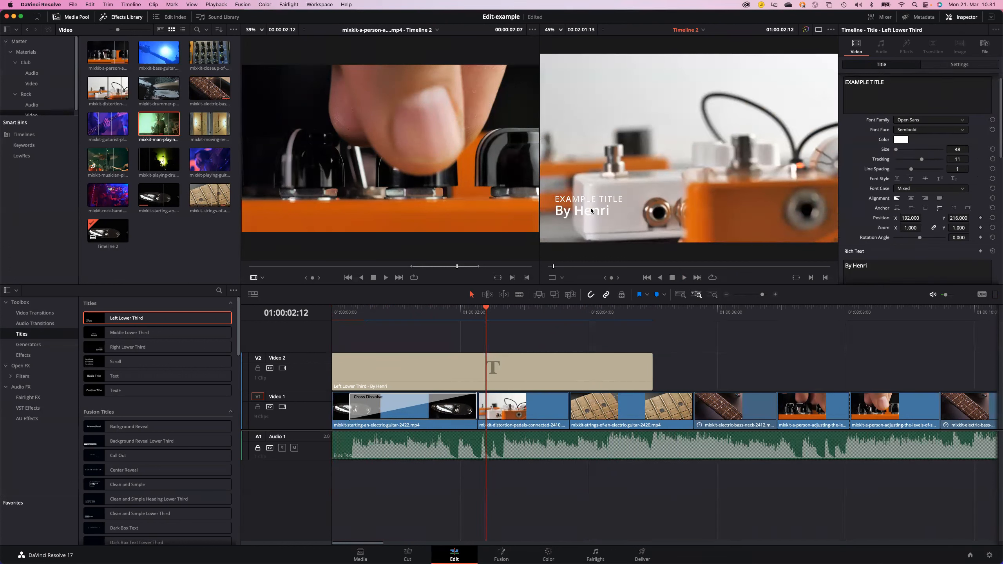
{"action": "key", "text": "space"}
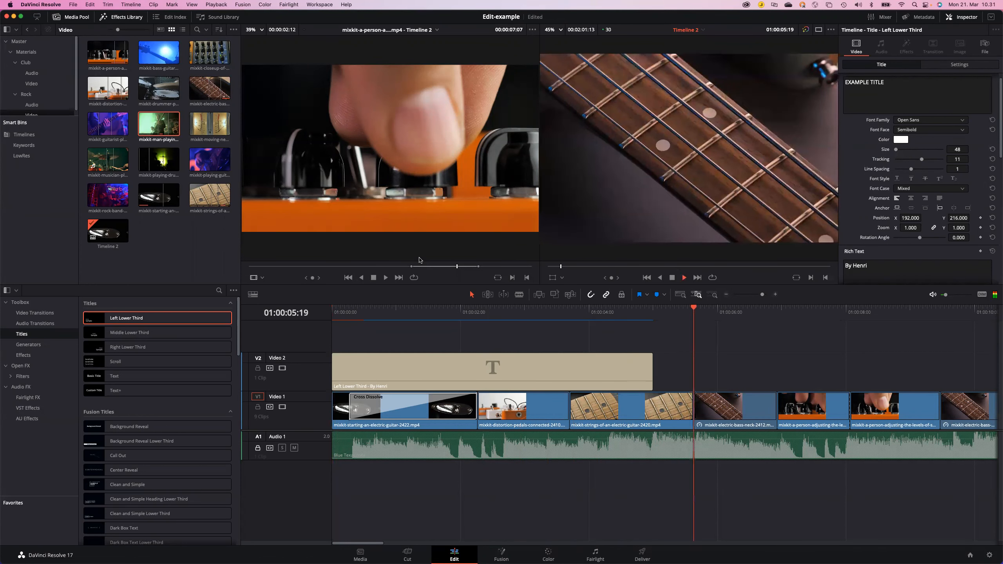
{"action": "key", "text": "space"}
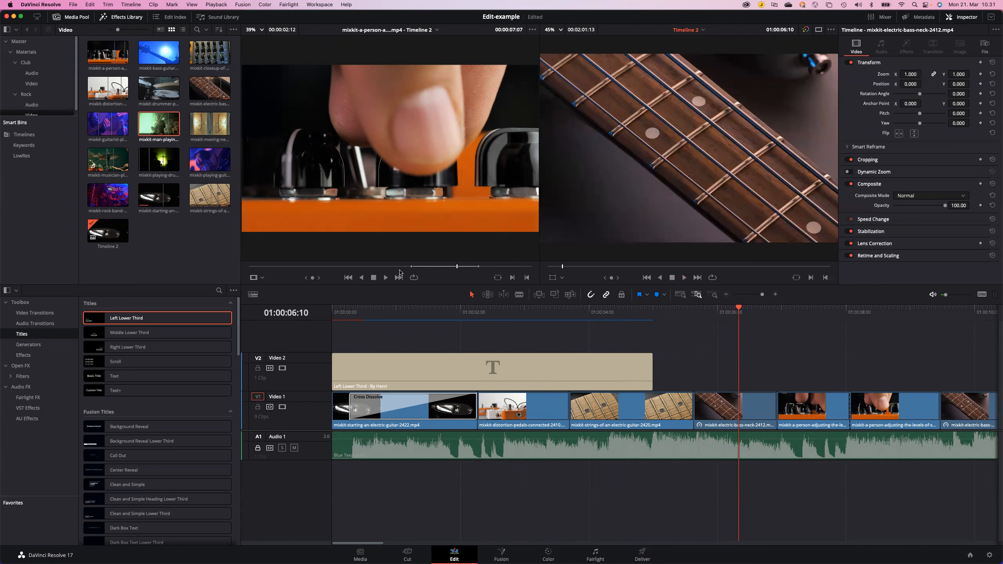
- Lengthen the Cross Dissolve on the first Video 1 clip to 2.3 seconds and preview it from the timeline start
{"action": "left_click", "coordinate": [391, 372]}
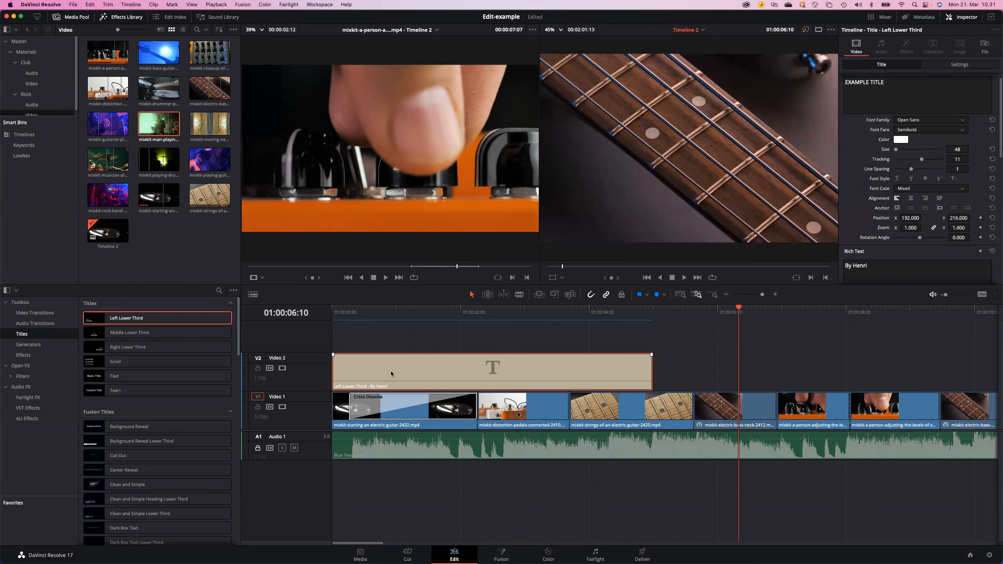
{"action": "left_click", "coordinate": [391, 404]}
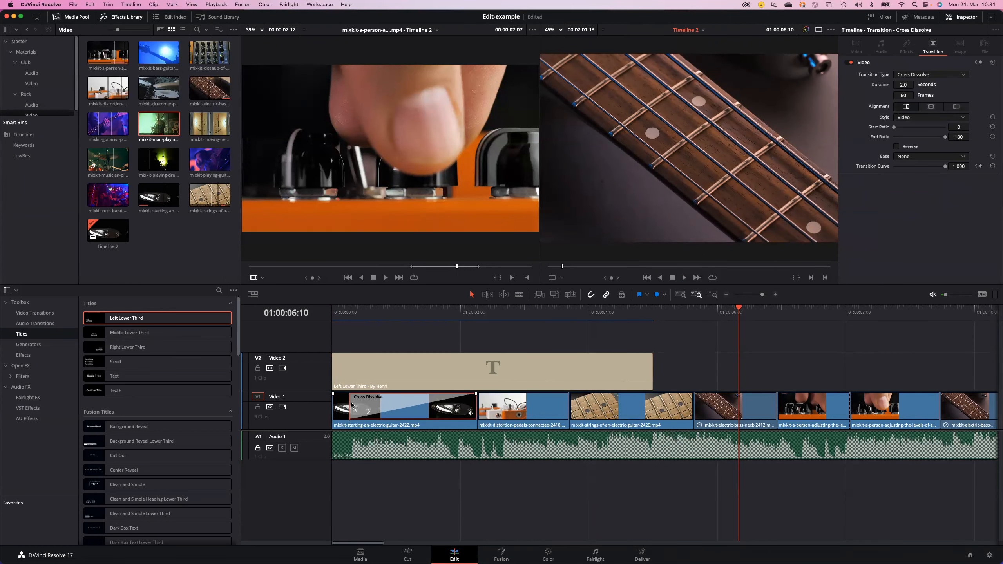
{"action": "left_click_drag", "start_coordinate": [352, 405], "coordinate": [323, 403]}
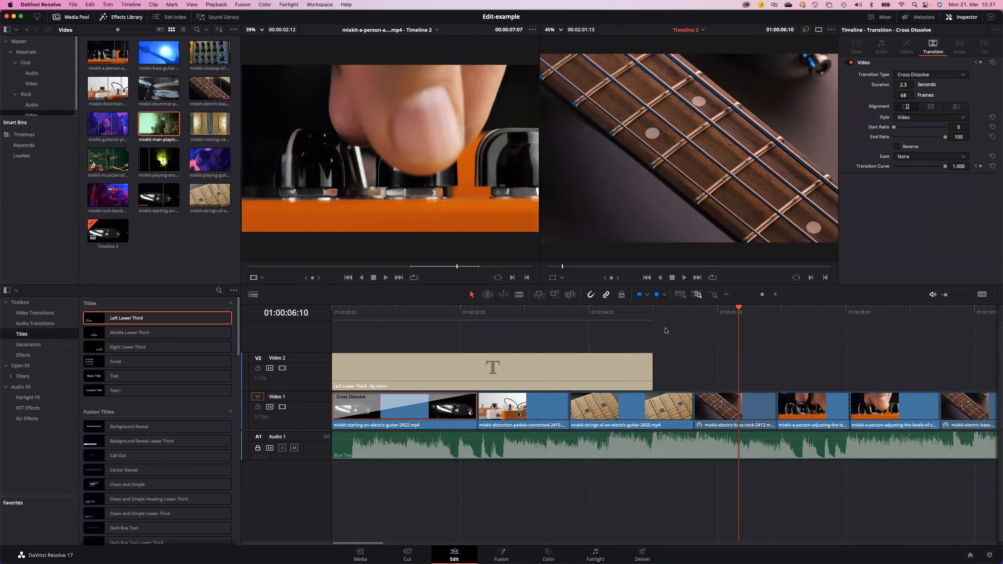
{"action": "key", "text": "Home"}
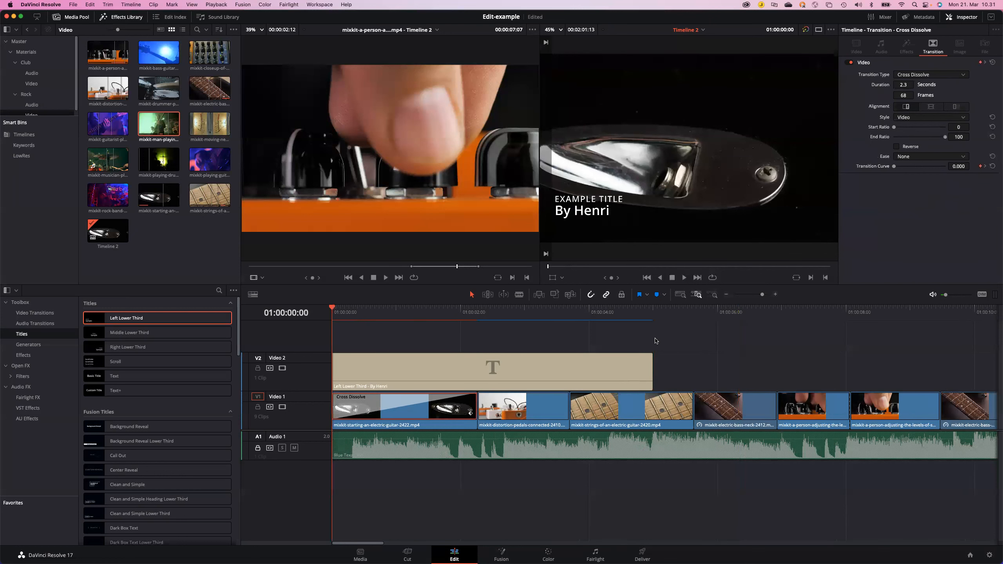
{"action": "key", "text": "space"}
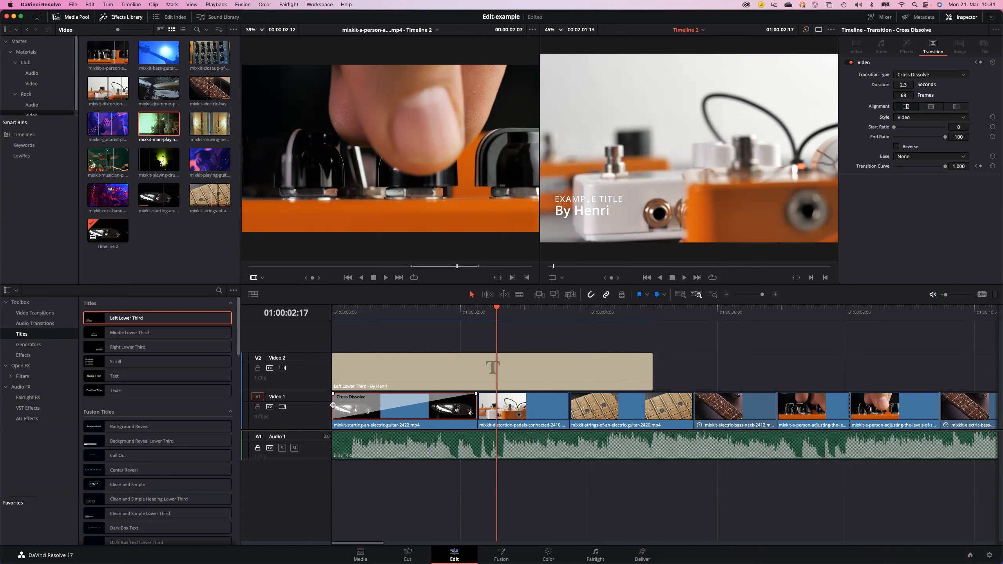
- Shorten the first clip's Cross Dissolve to 1.3 seconds and return the playhead to the timeline start
{"action": "left_click_drag", "start_coordinate": [333, 405], "coordinate": [396, 405]}
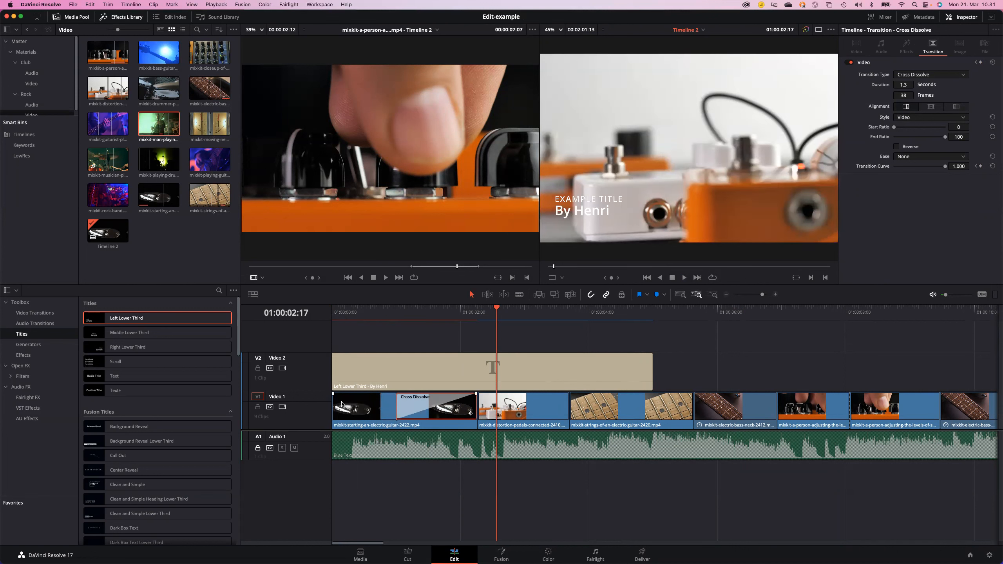
{"action": "scroll", "coordinate": [342, 403], "scroll_direction": "right", "scroll_amount": 2}
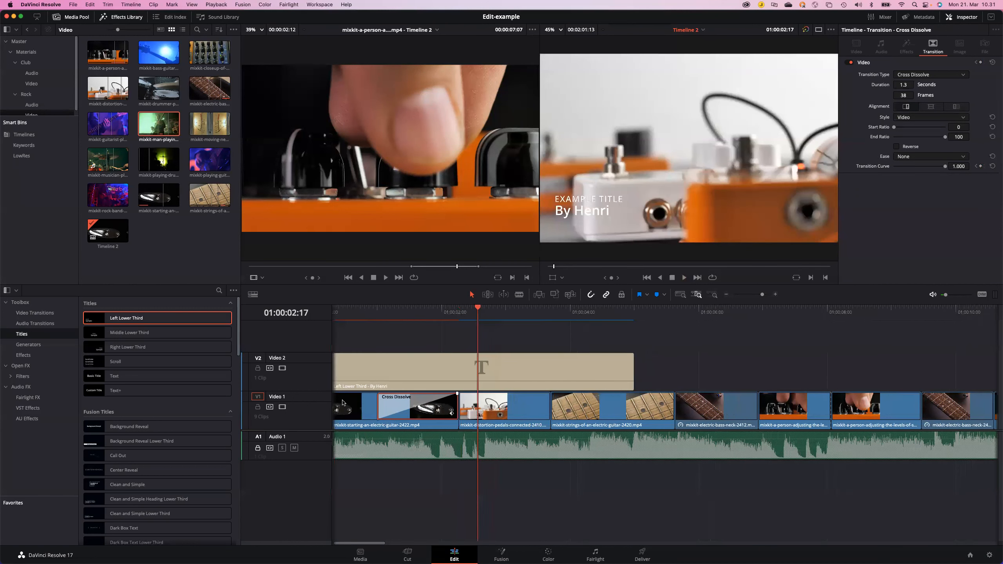
{"action": "key", "text": "Home"}
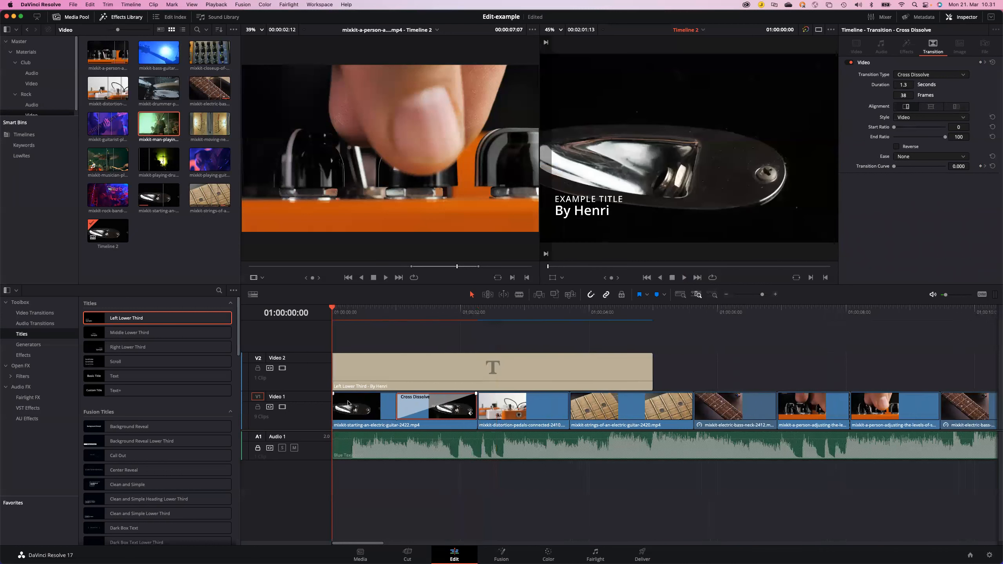
- Add a fade-in to the first Video 1 clip, ending just before its Cross Dissolve
{"action": "left_click", "coordinate": [356, 406]}
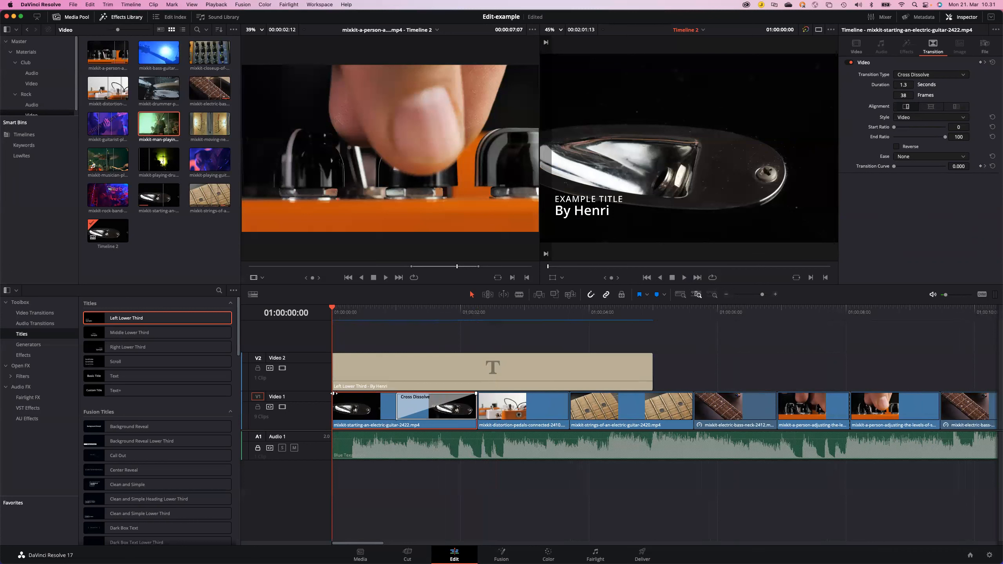
{"action": "left_click_drag", "start_coordinate": [333, 393], "coordinate": [388, 394]}
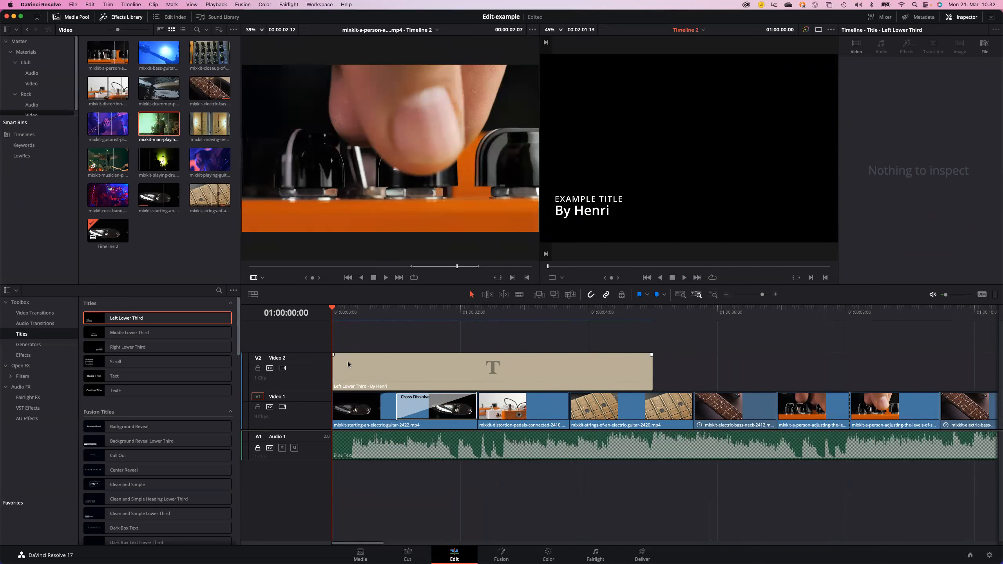
- Add a fade-in covering about the first third of the Left Lower Third title, and preview it from the start
{"action": "left_click", "coordinate": [337, 356]}
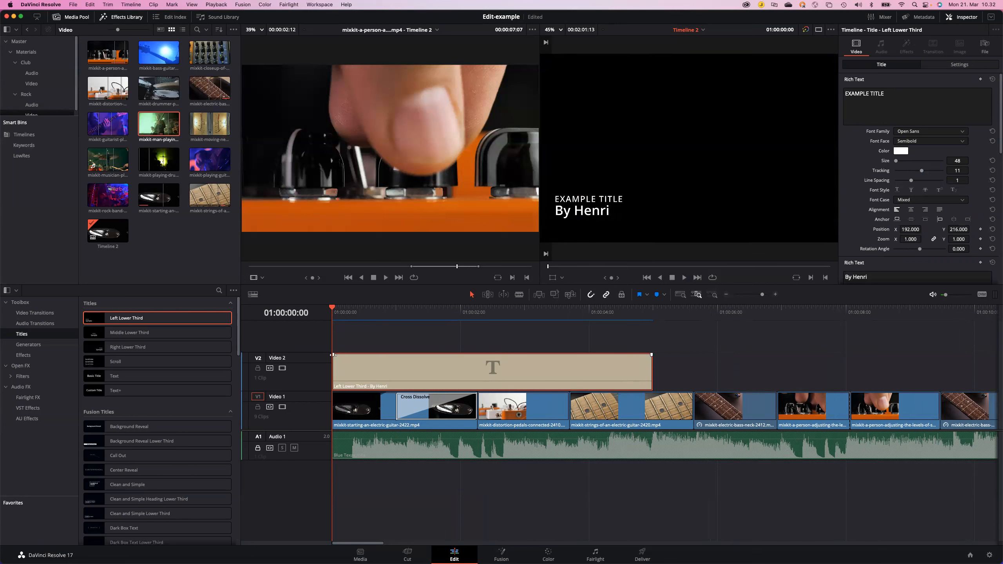
{"action": "left_click_drag", "start_coordinate": [333, 355], "coordinate": [440, 358]}
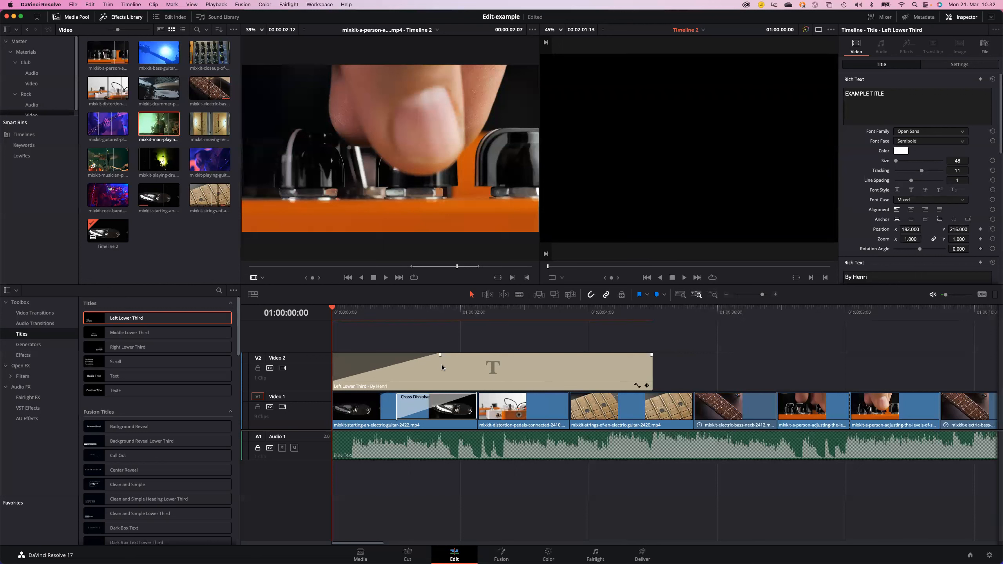
{"action": "left_click", "coordinate": [348, 314]}
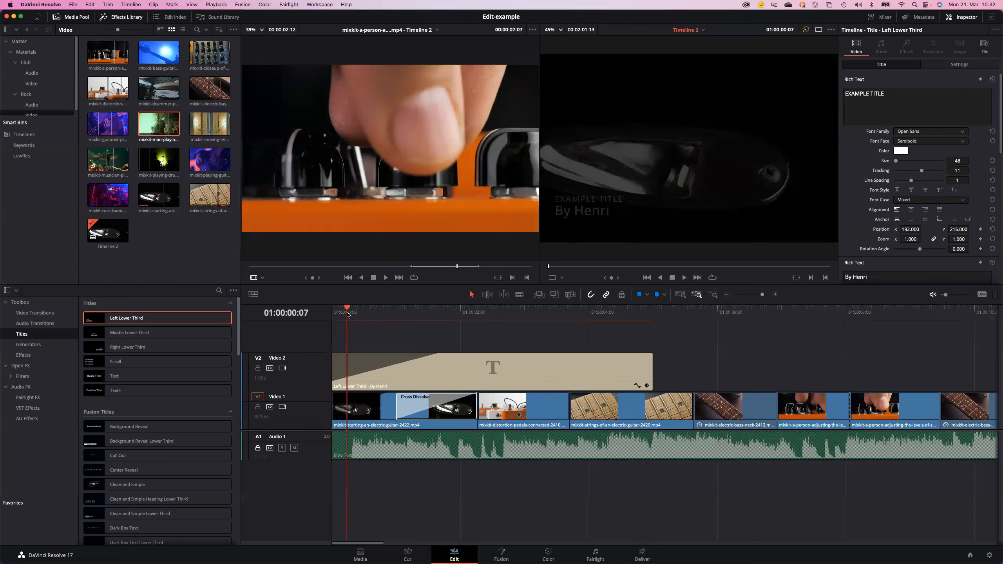
{"action": "left_click", "coordinate": [335, 311]}
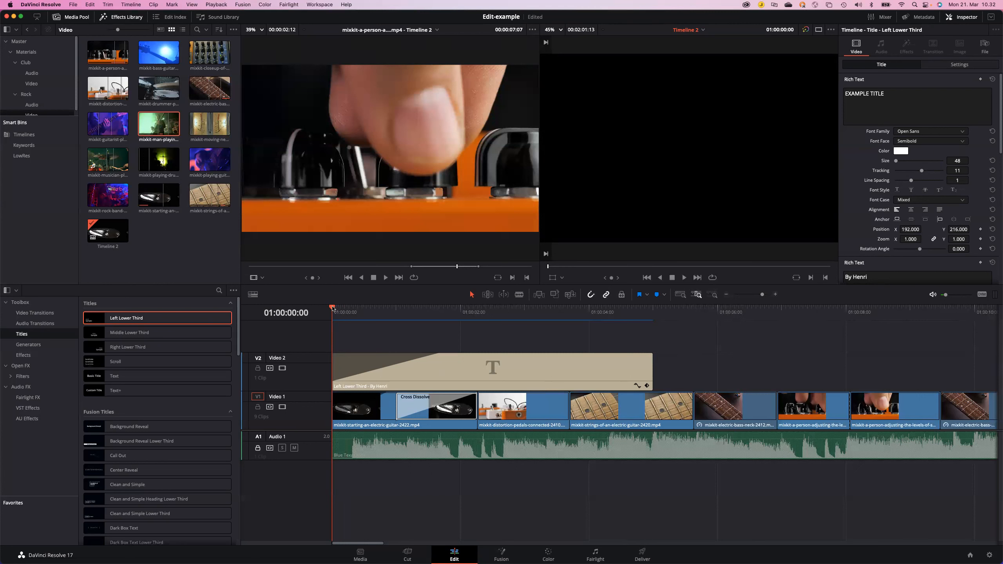
{"action": "left_click_drag", "start_coordinate": [337, 308], "coordinate": [496, 336]}
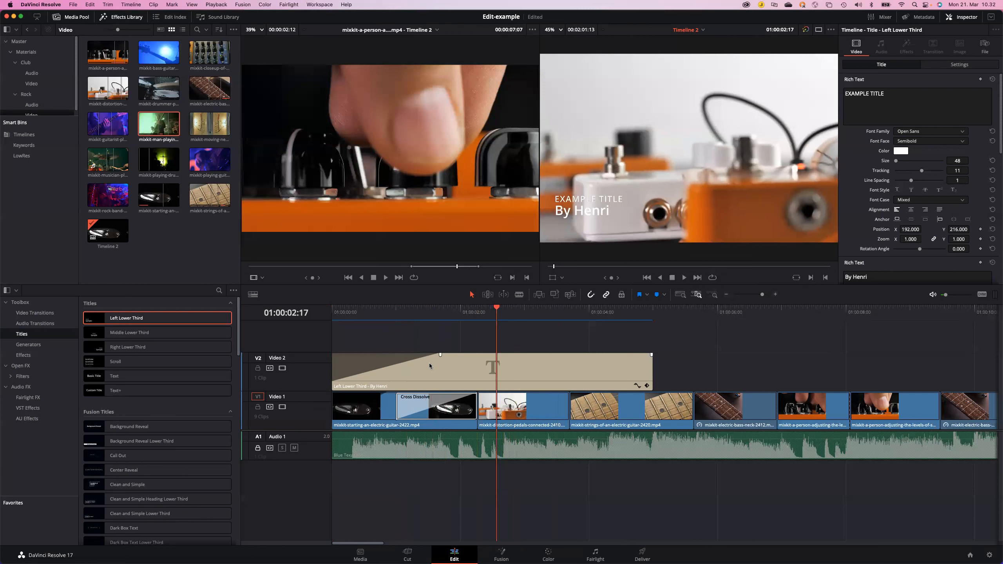
- Remove the fade-in from the first clip on Video 1
{"action": "left_click_drag", "start_coordinate": [389, 393], "coordinate": [332, 393]}
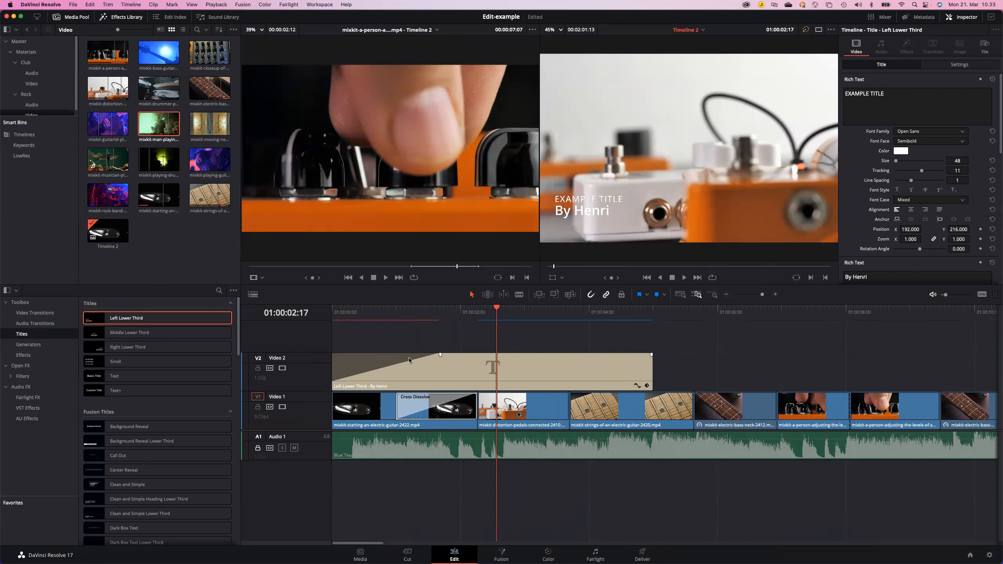
- Preview the Left Lower Third title's fade-in from the start of the timeline
{"action": "left_click_drag", "start_coordinate": [493, 308], "coordinate": [319, 307]}
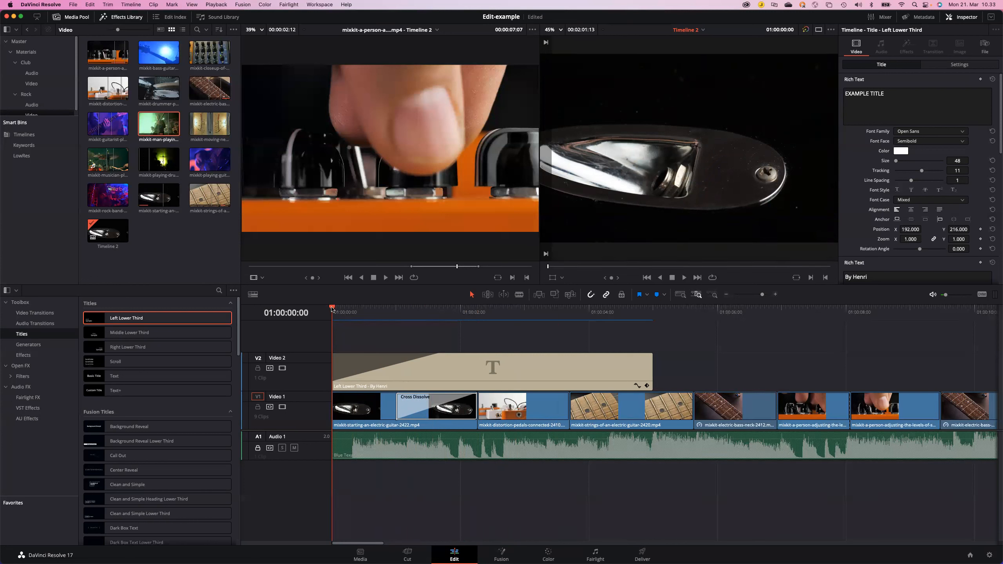
{"action": "left_click_drag", "start_coordinate": [337, 309], "coordinate": [297, 311]}
{"action": "key", "text": "space"}
{"action": "key", "text": "space"}
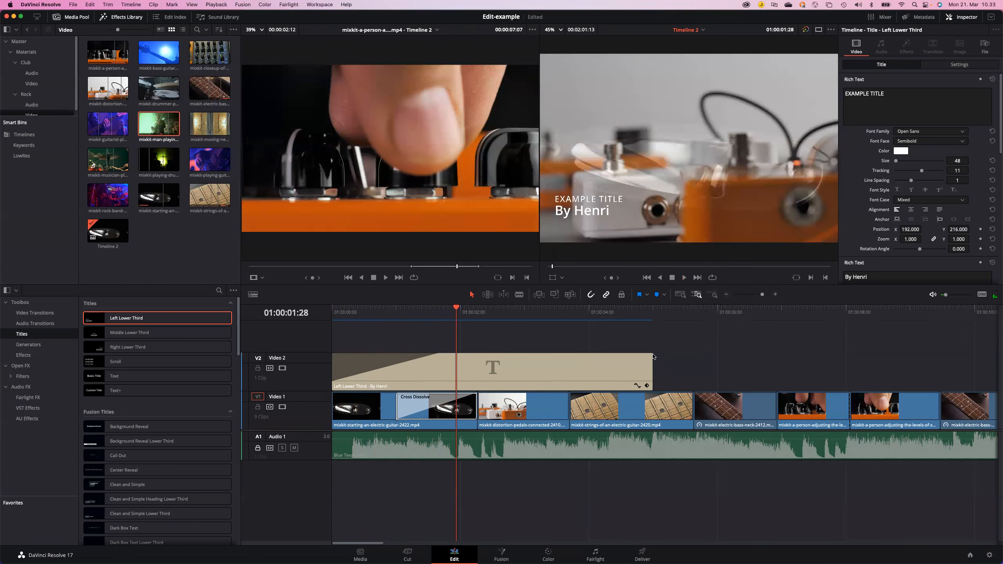
- Extend the Left Lower Third title to about 9 seconds with a fade-out of about 2.5 seconds, and save the project
{"action": "left_click", "coordinate": [644, 363]}
{"action": "left_click_drag", "start_coordinate": [652, 364], "coordinate": [922, 368]}
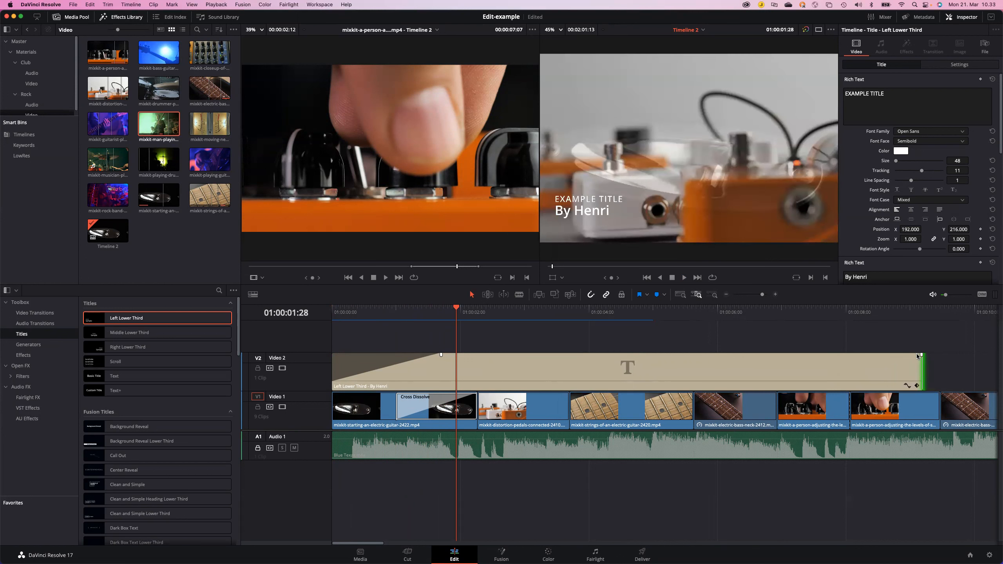
{"action": "left_click_drag", "start_coordinate": [918, 356], "coordinate": [764, 358]}
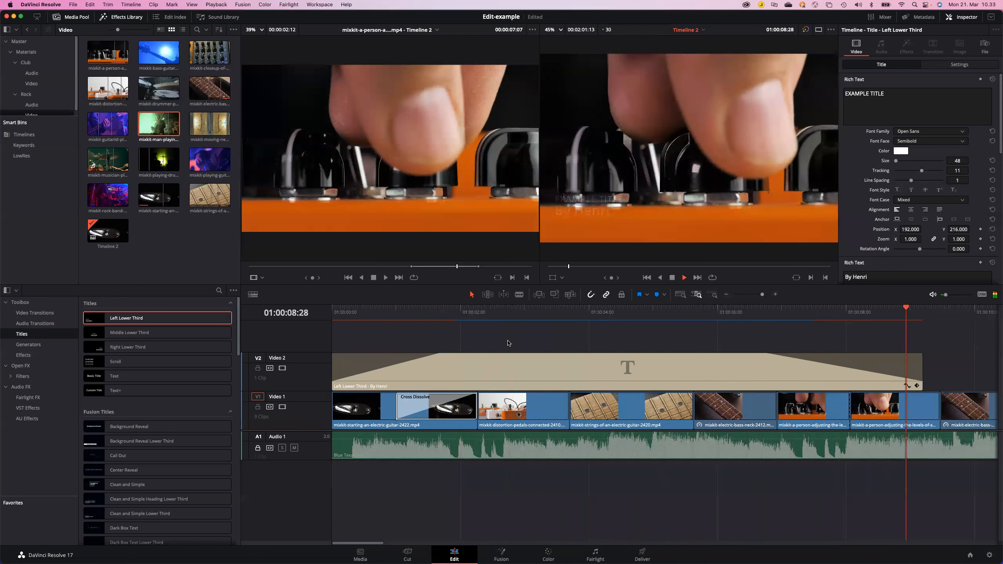
{"action": "key", "text": "space"}
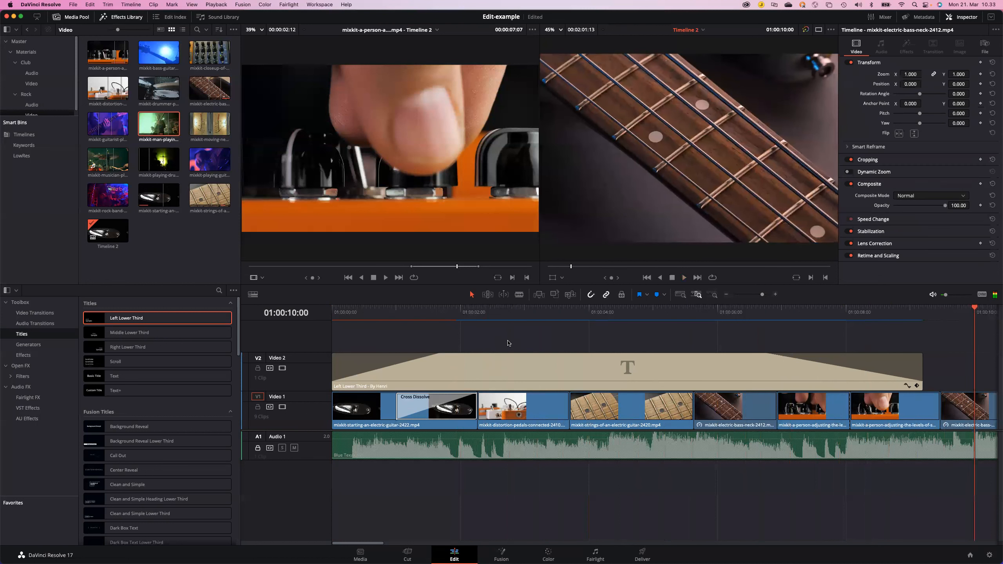
{"action": "key", "text": "super+s"}
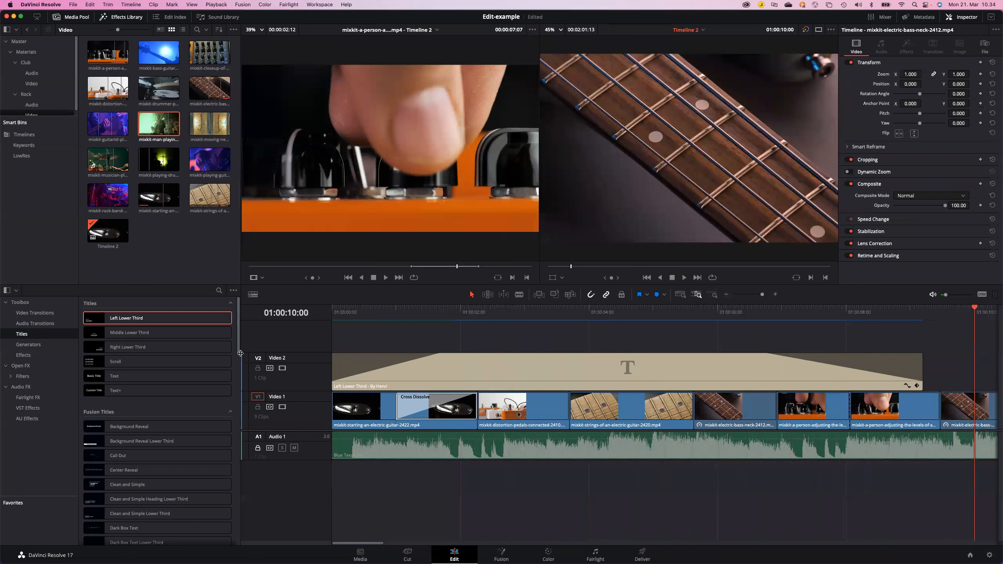
- Ripple-delete the Left Lower Third title with the Video 1 footage beneath it, and add a Text Over Shape Lower Third at the start of Video 2
{"action": "left_click_drag", "start_coordinate": [239, 347], "coordinate": [240, 454]}
{"action": "scroll", "coordinate": [237, 454], "scroll_direction": "up", "scroll_amount": 1}
{"action": "left_click_drag", "start_coordinate": [238, 426], "coordinate": [238, 492]}
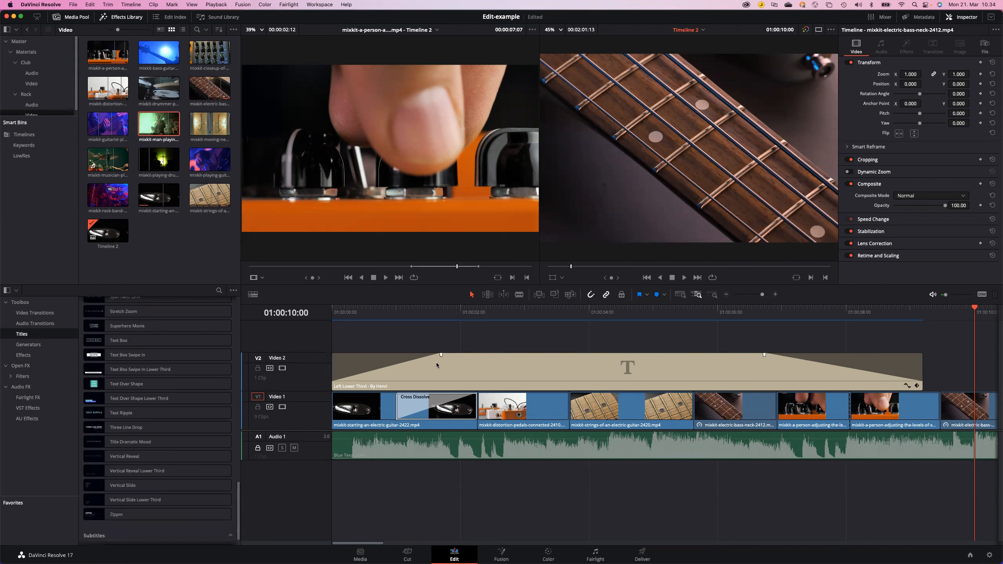
{"action": "left_click", "coordinate": [446, 366]}
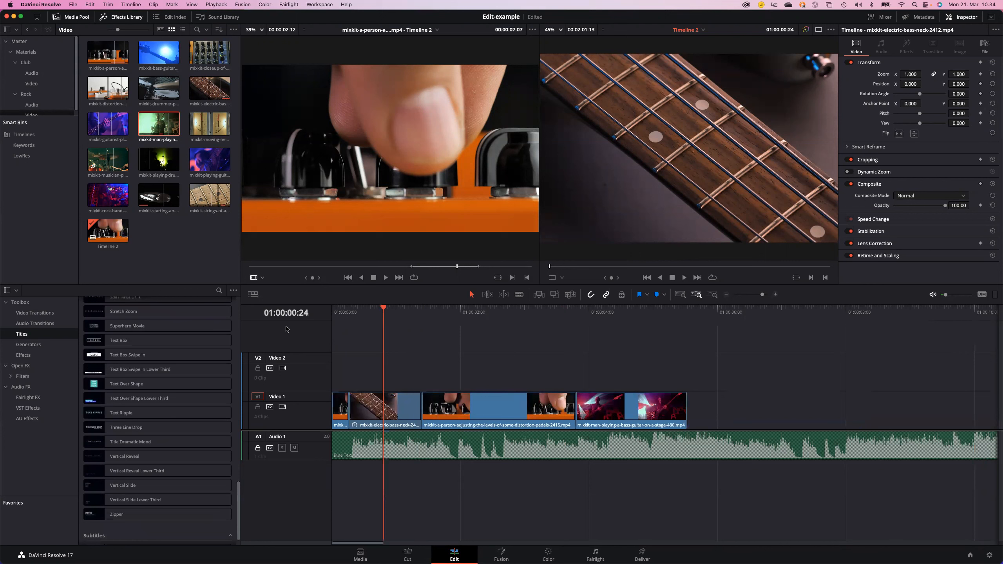
{"action": "left_click_drag", "start_coordinate": [148, 399], "coordinate": [340, 379]}
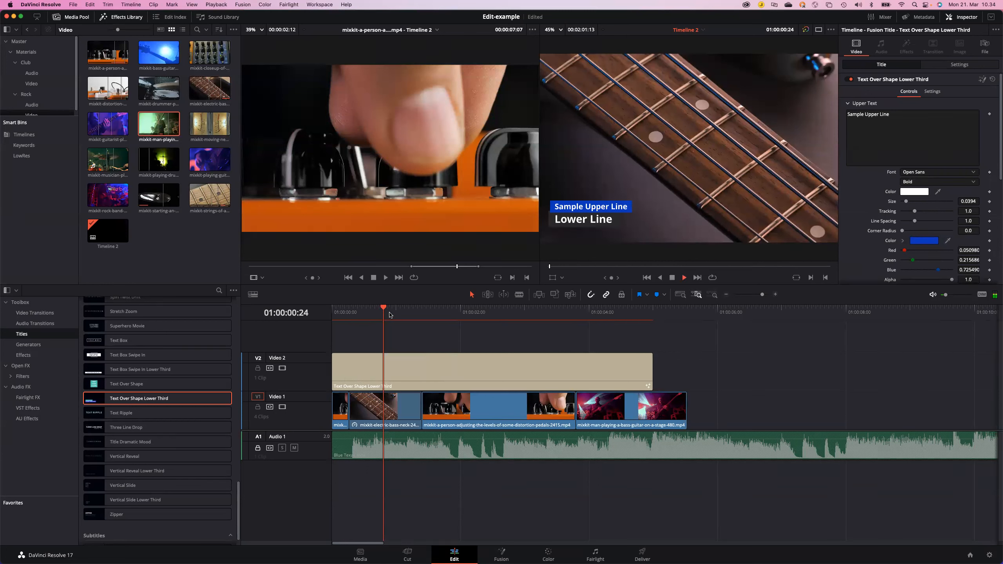
- Play through the opening of the Text Over Shape Lower Third title and scrub back to check its animation
{"action": "mouse_move", "coordinate": [386, 311]}
{"action": "left_mouse_down"}
{"action": "mouse_move", "coordinate": [339, 313]}
{"action": "mouse_move", "coordinate": [371, 315]}
{"action": "left_mouse_up"}
{"action": "key", "text": "space"}
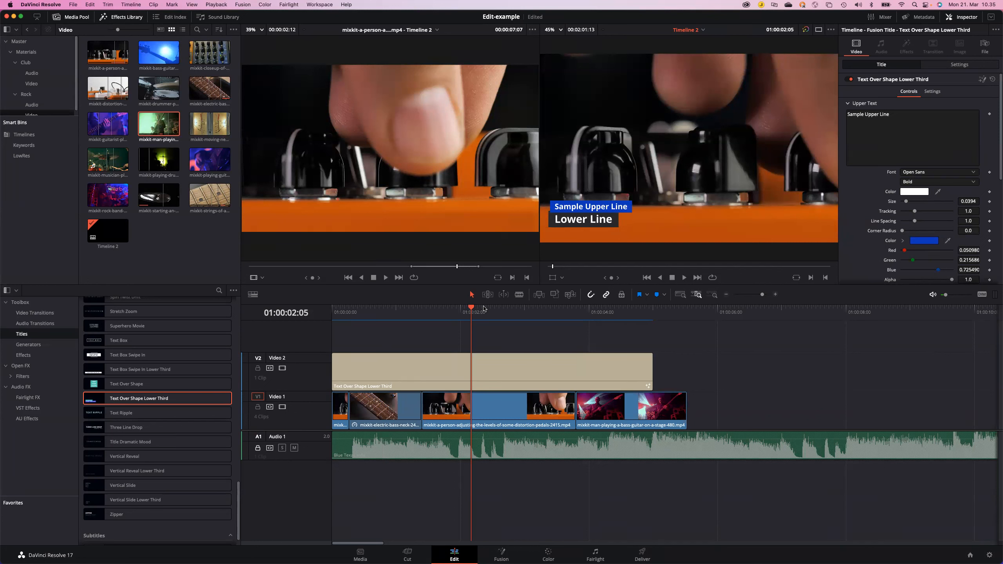
{"action": "left_click_drag", "start_coordinate": [470, 308], "coordinate": [356, 307]}
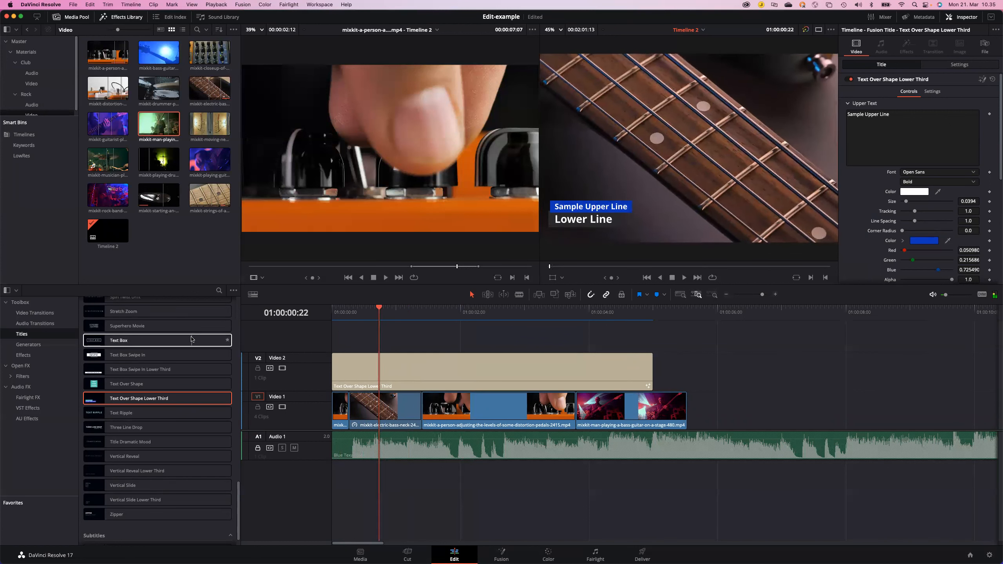
- Add a Flip Over Lower Third title to Video 2 just after the first title, leaving a small gap, and preview its animation
{"action": "scroll", "coordinate": [190, 338], "scroll_direction": "down", "scroll_amount": 2}
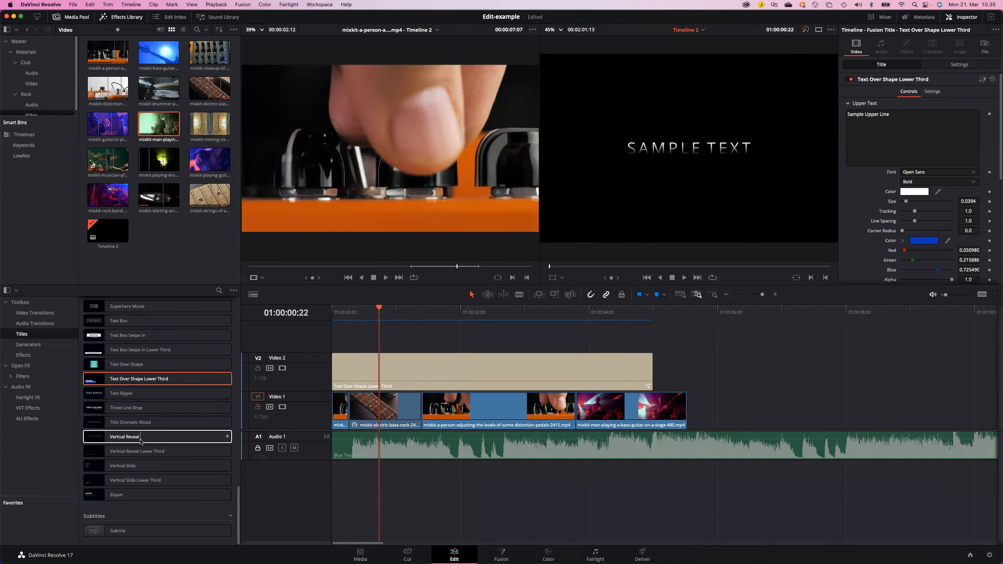
{"action": "scroll", "coordinate": [146, 409], "scroll_direction": "up", "scroll_amount": 3}
{"action": "scroll", "coordinate": [147, 409], "scroll_direction": "up", "scroll_amount": 5}
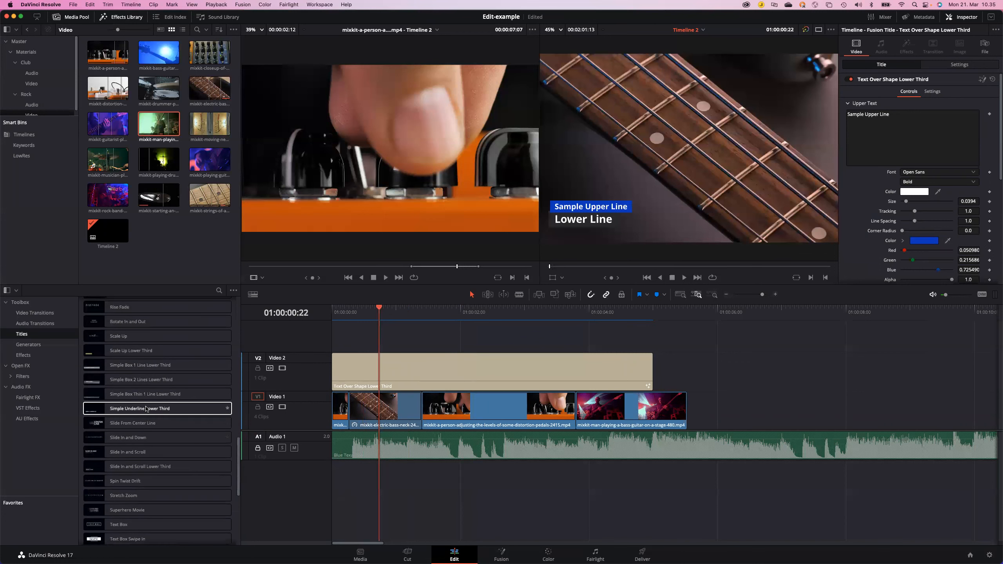
{"action": "scroll", "coordinate": [146, 409], "scroll_direction": "up", "scroll_amount": 5}
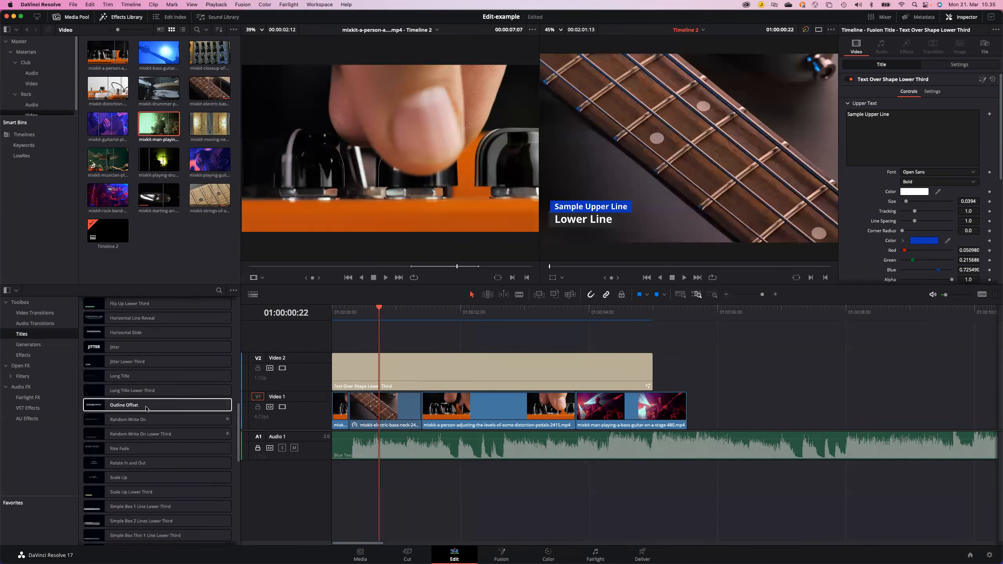
{"action": "scroll", "coordinate": [146, 409], "scroll_direction": "up", "scroll_amount": 4}
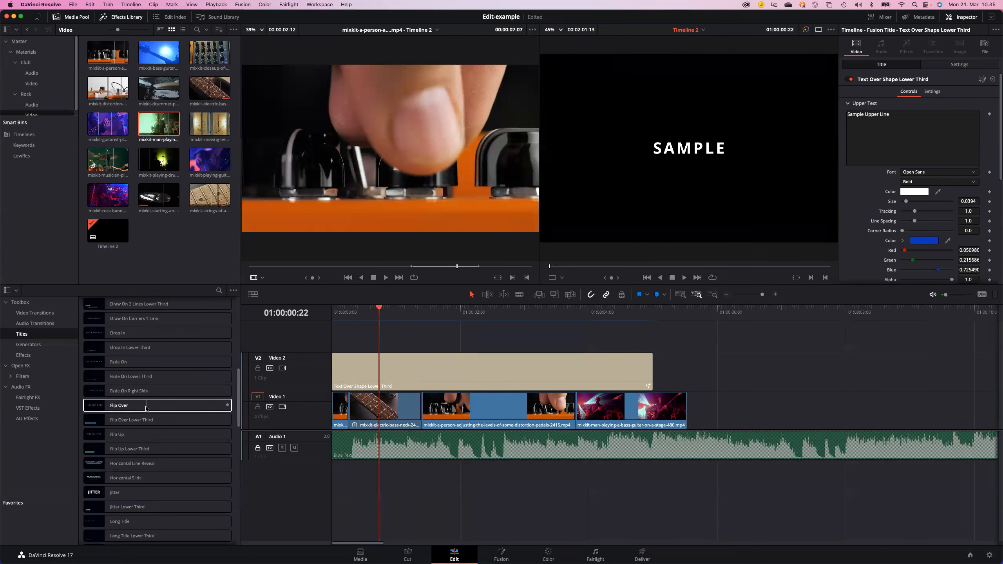
{"action": "left_click_drag", "start_coordinate": [139, 419], "coordinate": [666, 382]}
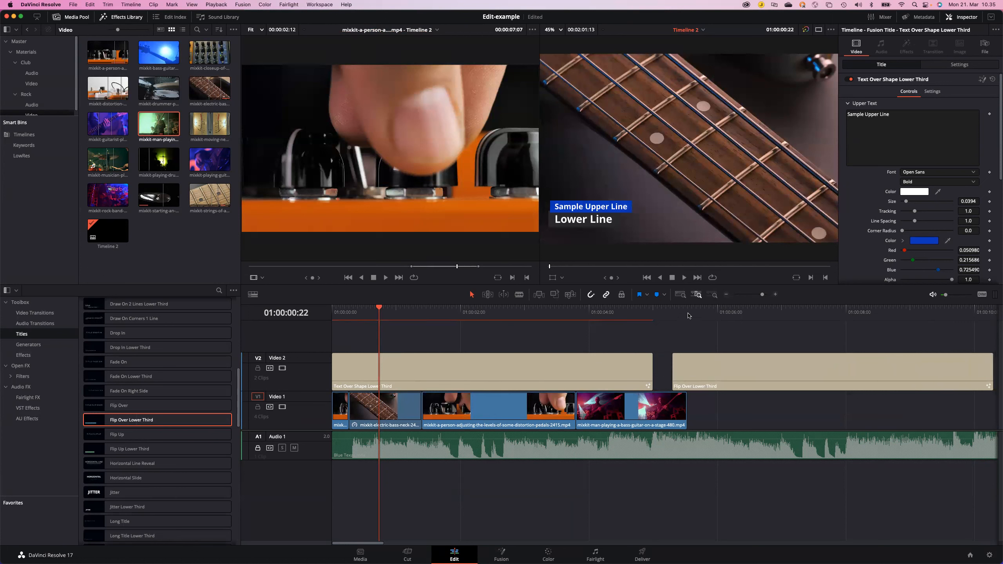
{"action": "left_click", "coordinate": [688, 309]}
{"action": "left_click_drag", "start_coordinate": [688, 308], "coordinate": [809, 352]}
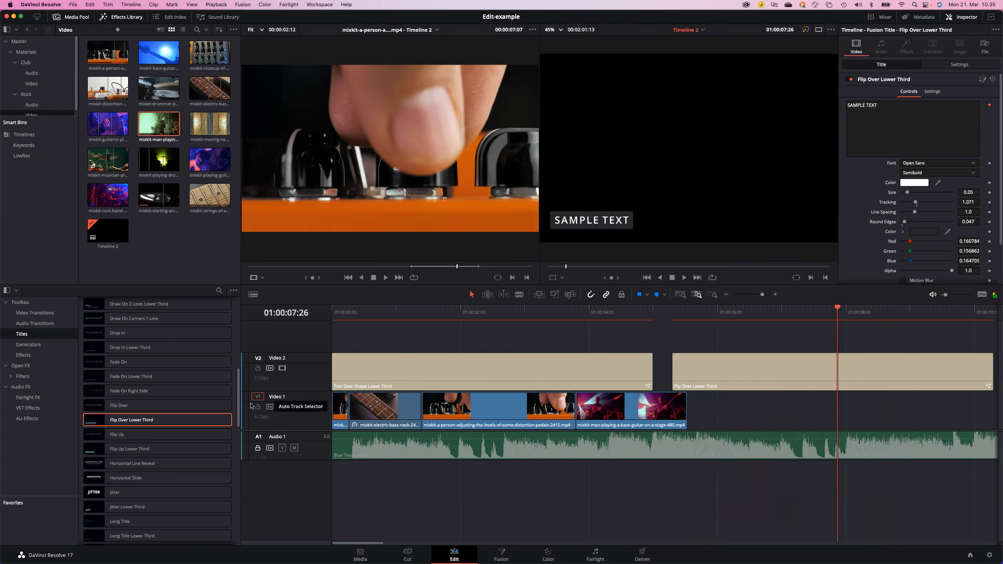
{"action": "left_click_drag", "start_coordinate": [238, 402], "coordinate": [241, 319]}
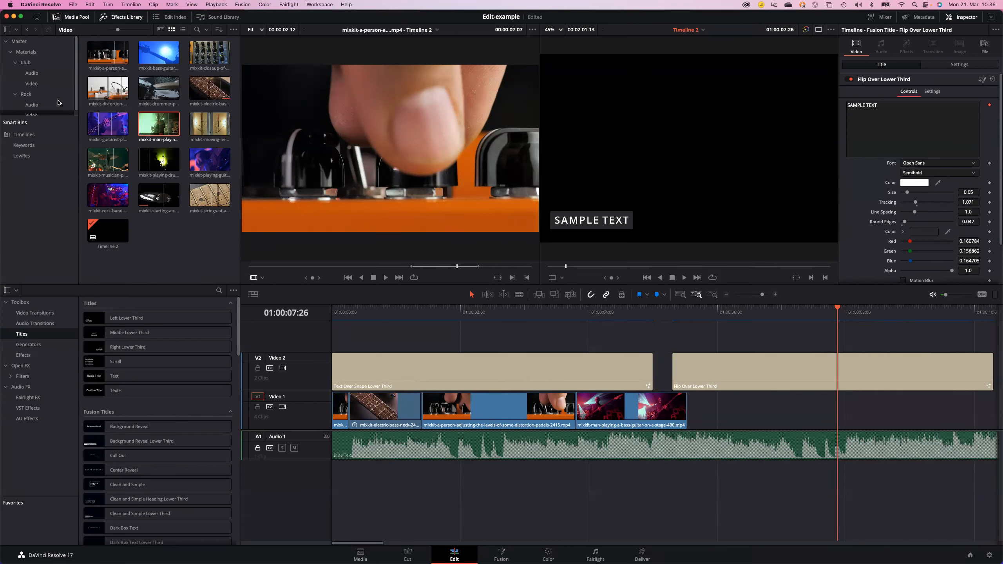
- Look through the Rock and Club bins, examining the Club bin's audio and video material
{"action": "left_click", "coordinate": [22, 95]}
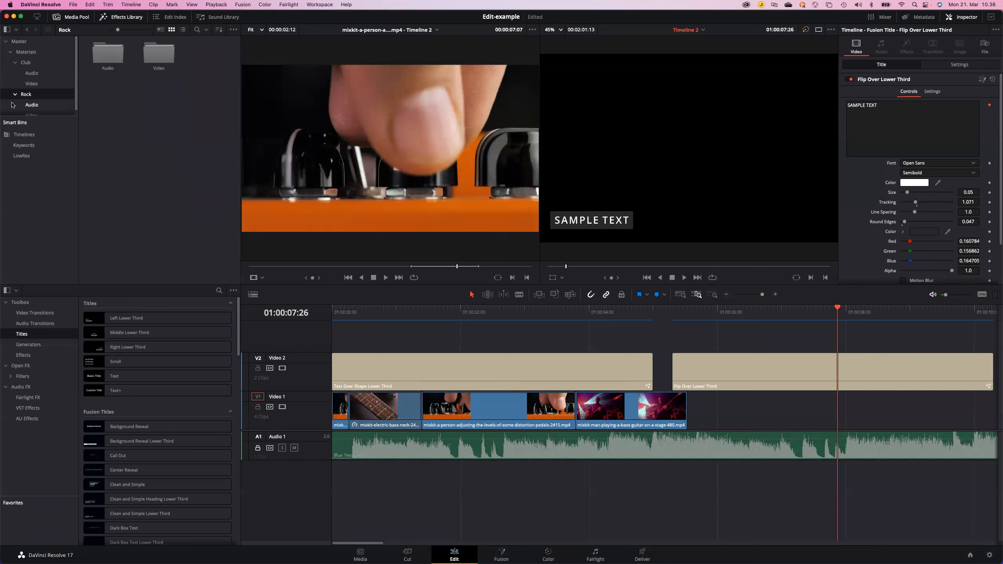
{"action": "left_click", "coordinate": [24, 64]}
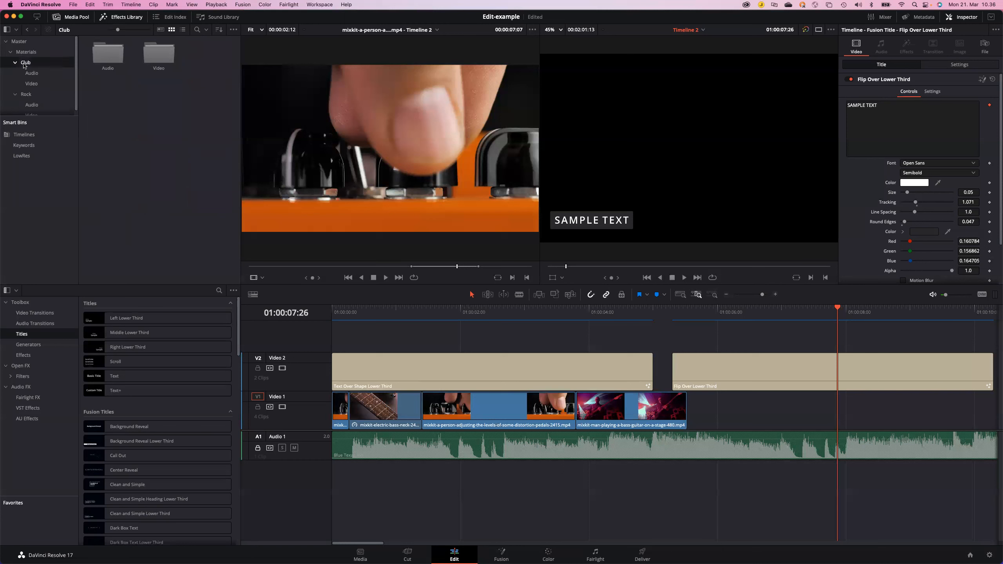
{"action": "left_click", "coordinate": [158, 59]}
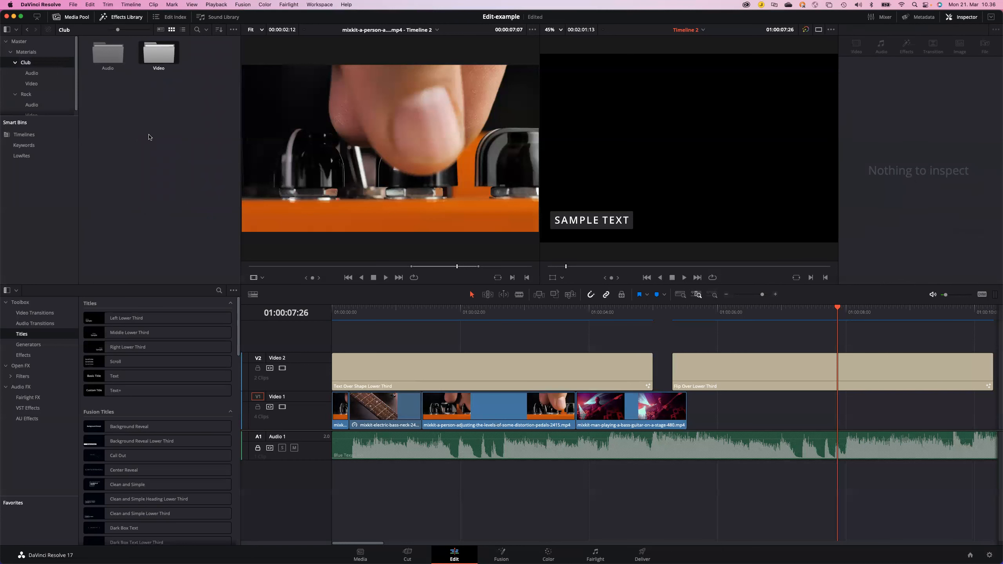
{"action": "left_click", "coordinate": [37, 86]}
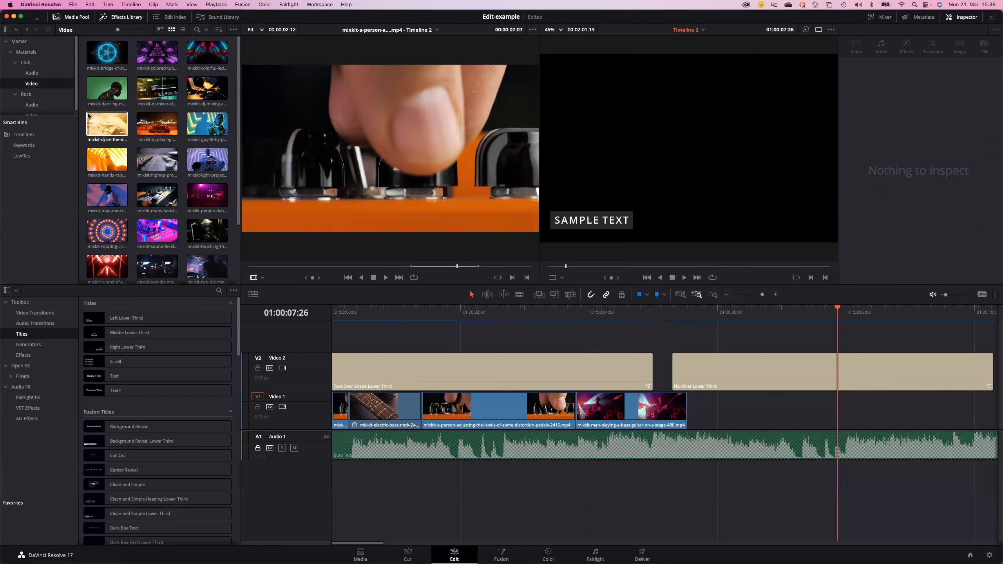
{"action": "left_click", "coordinate": [36, 75]}
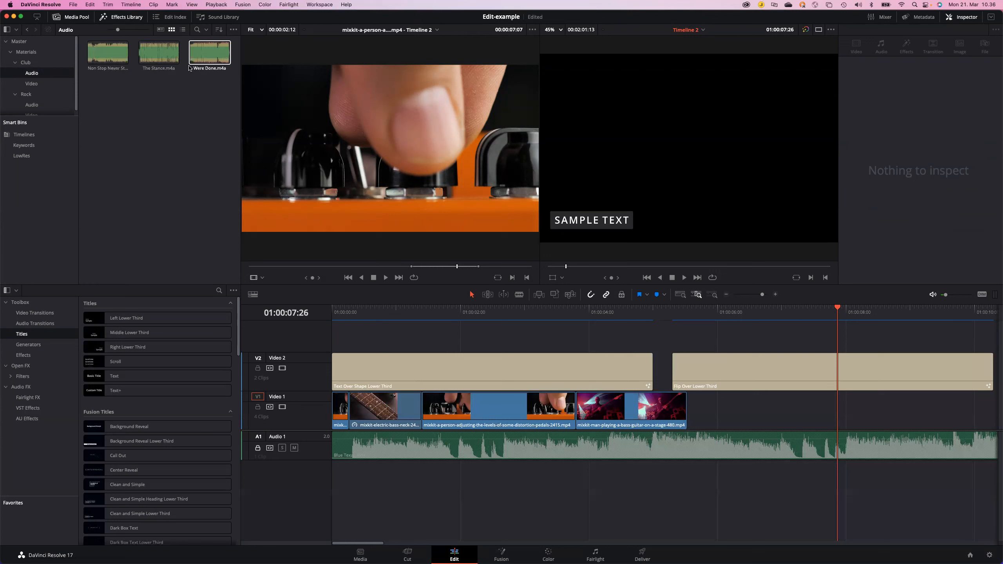
{"action": "left_click", "coordinate": [32, 84]}
{"action": "left_click", "coordinate": [140, 137]}
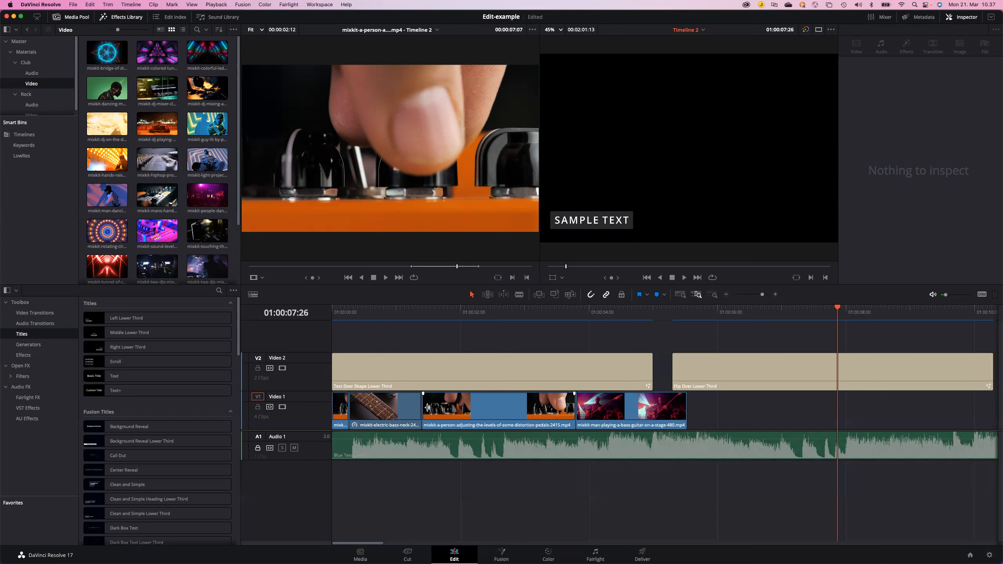
- Trim about 8 frames off the start of the distortion-pedals clip on Video 1, leaving a gap before it
{"action": "left_click_drag", "start_coordinate": [422, 408], "coordinate": [439, 408]}
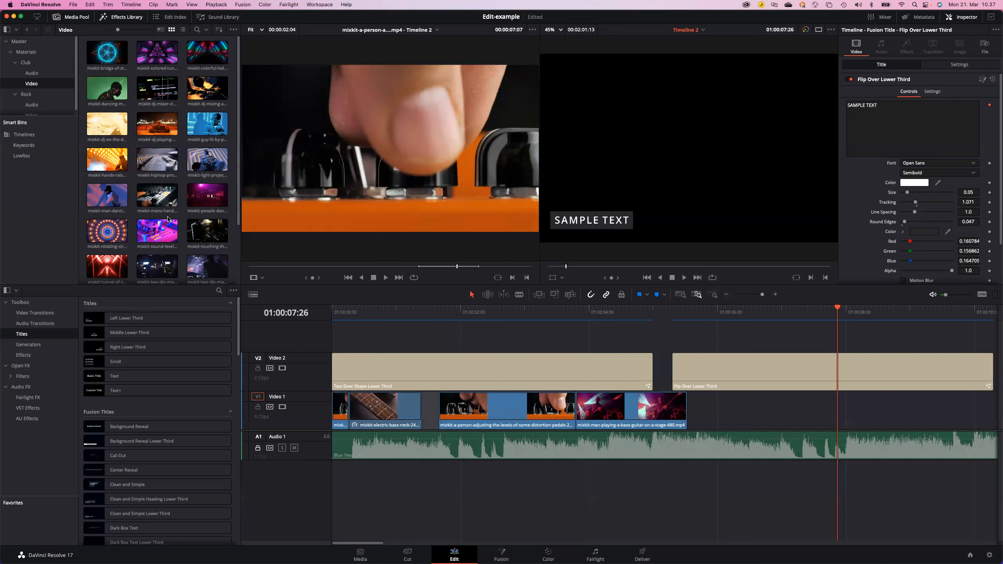
{"action": "left_click", "coordinate": [165, 239]}
{"action": "left_click", "coordinate": [174, 146]}
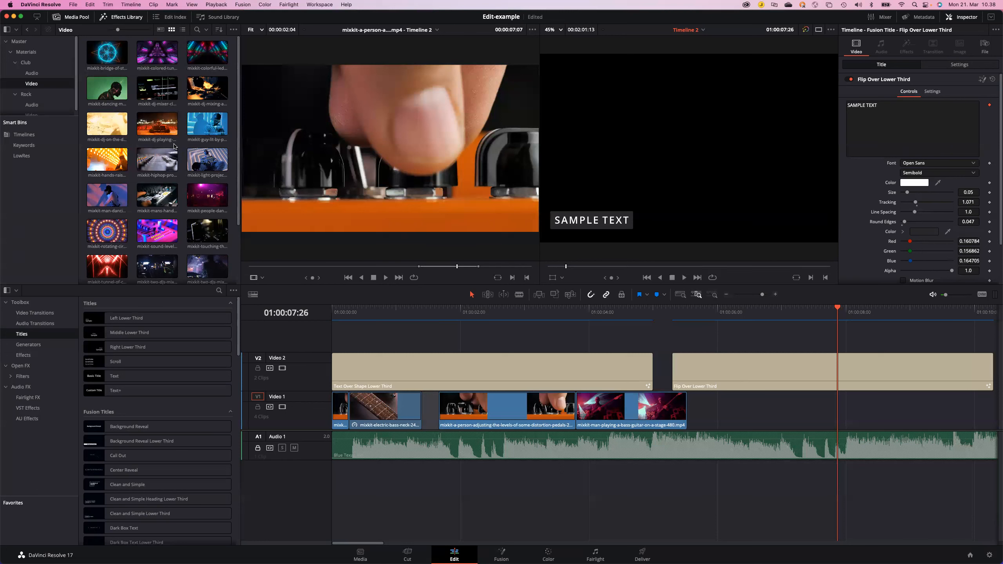